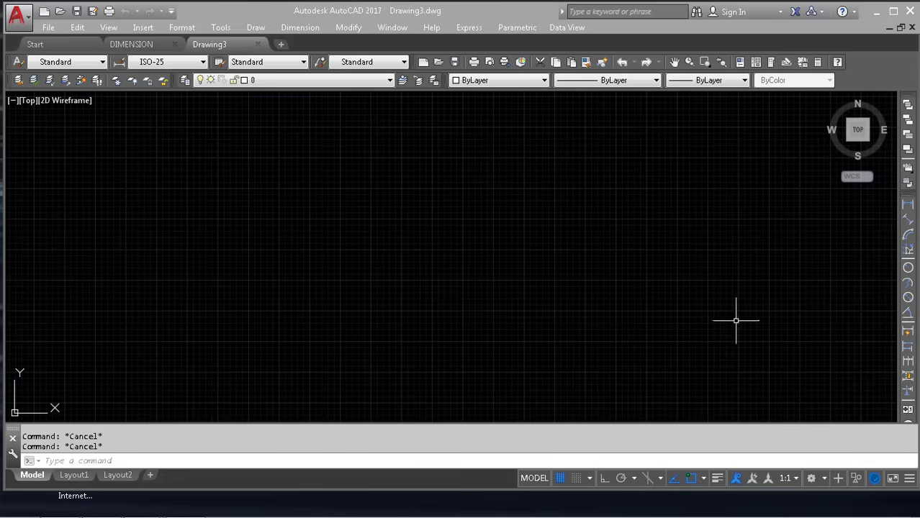
Place a horizontal linear dimension about 5903 units long between two freely picked points in the empty drawing
click(909, 206)
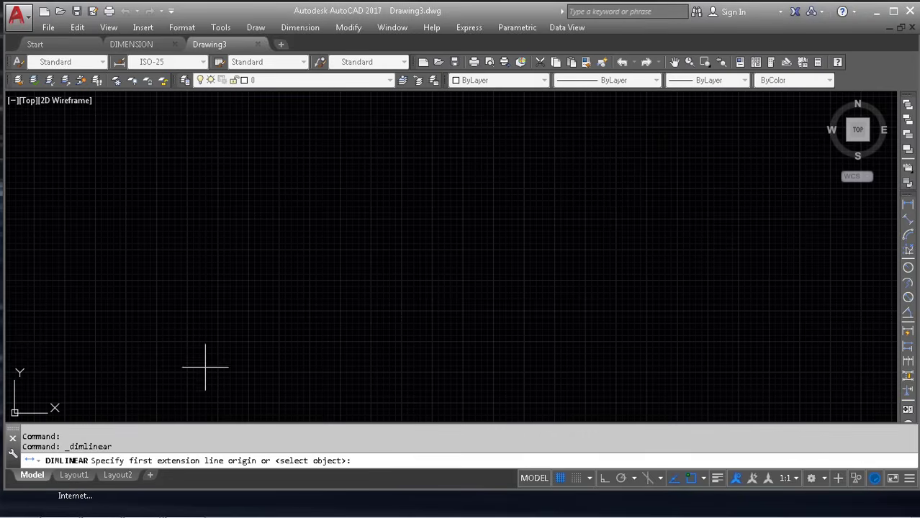
click(105, 361)
click(828, 361)
click(772, 290)
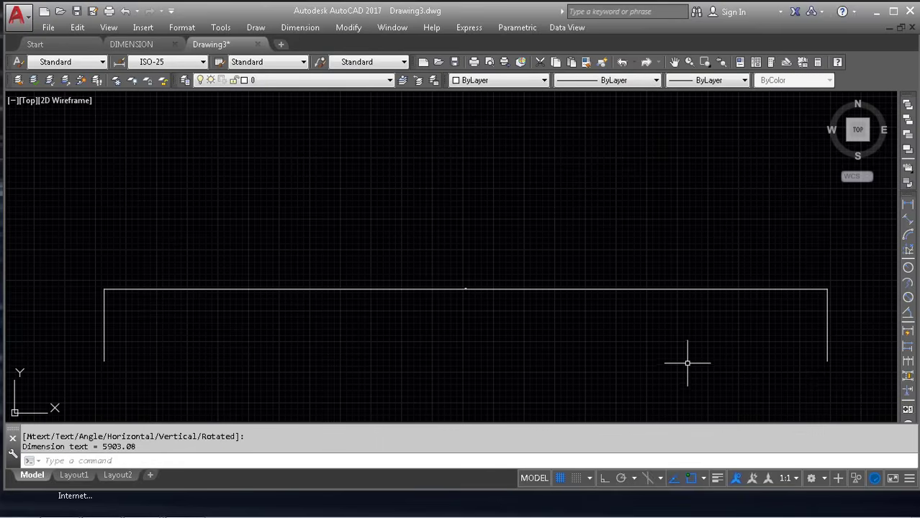
scroll(505, 315, up, 10)
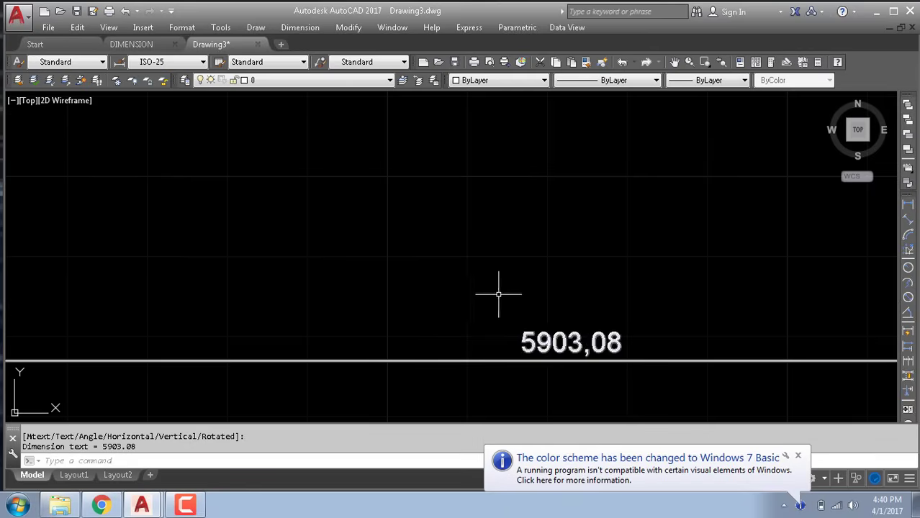
scroll(537, 253, down, 3)
scroll(537, 253, down, 5)
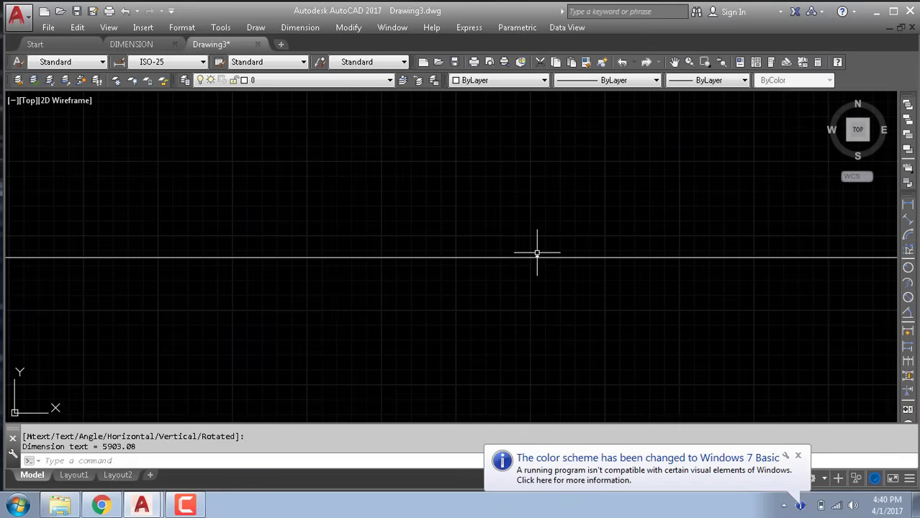
key(Escape)
key(Escape)
middle_drag(738, 251, 561, 330)
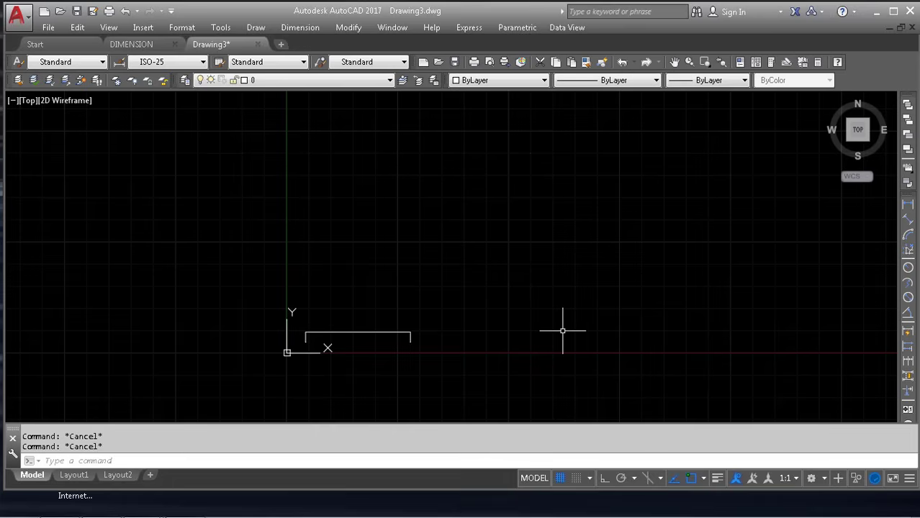
text(rec)
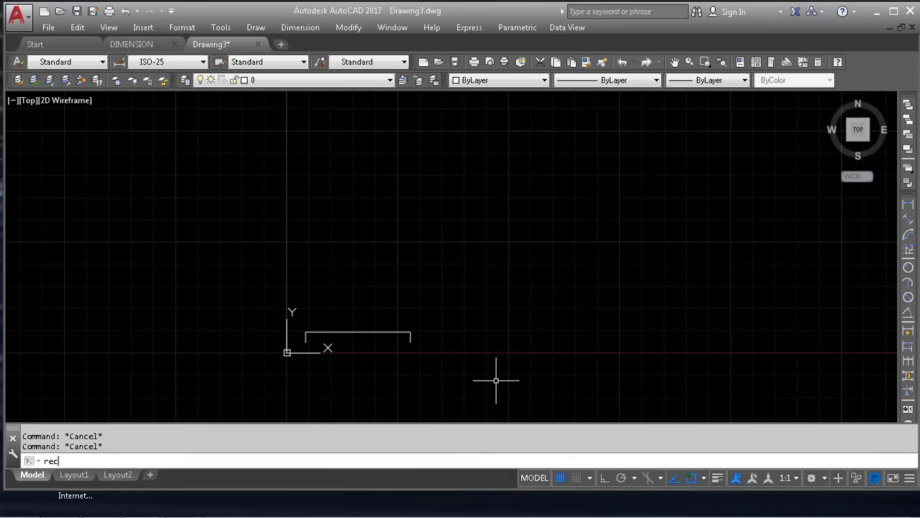
key(Return)
key(Escape)
Check the length type, precision and insertion scale in the drawing units settings
text(un)
key(Return)
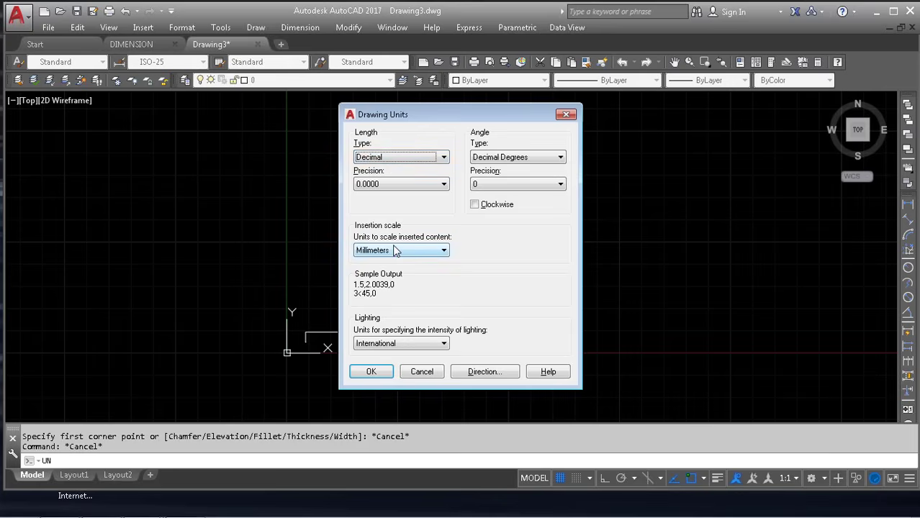
key(Escape)
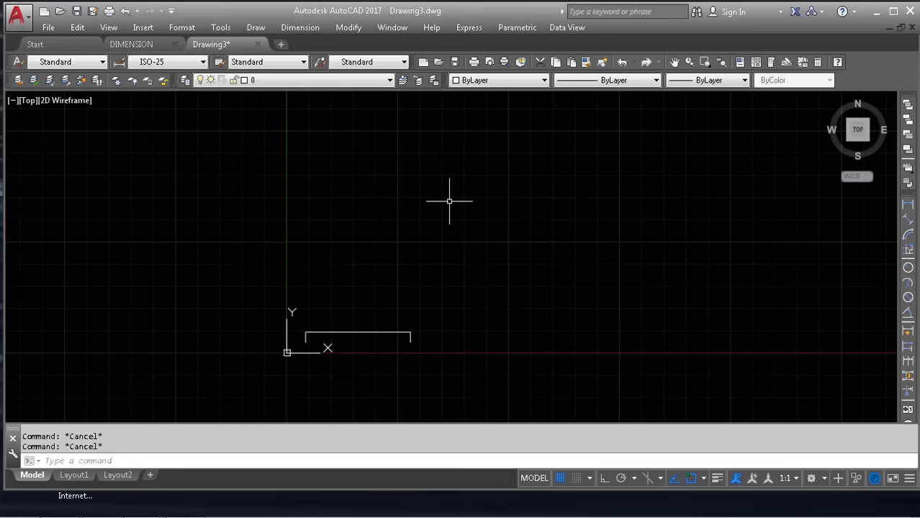
Draw a rectangle 20000 long and 20000 wide beside the linear dimension
text(rec)
key(Return)
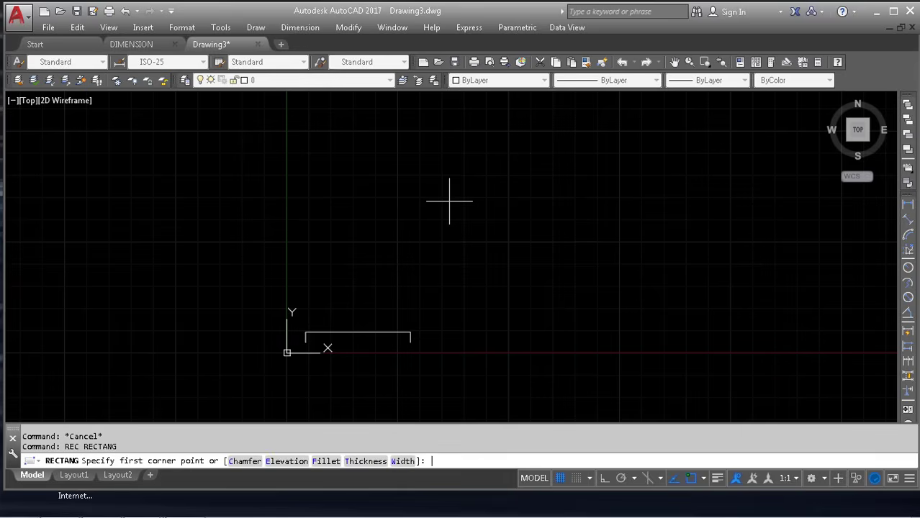
click(480, 328)
text(d)
key(Return)
text(2000)
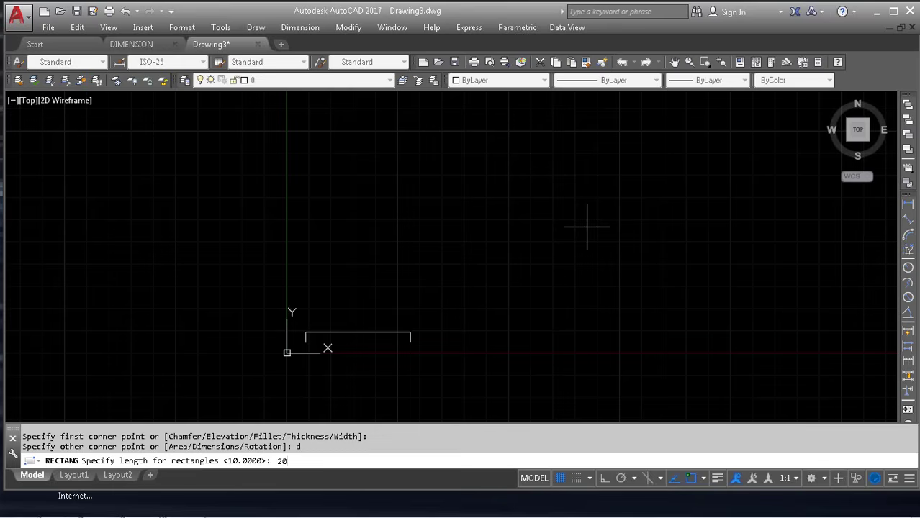
text(0)
key(Return)
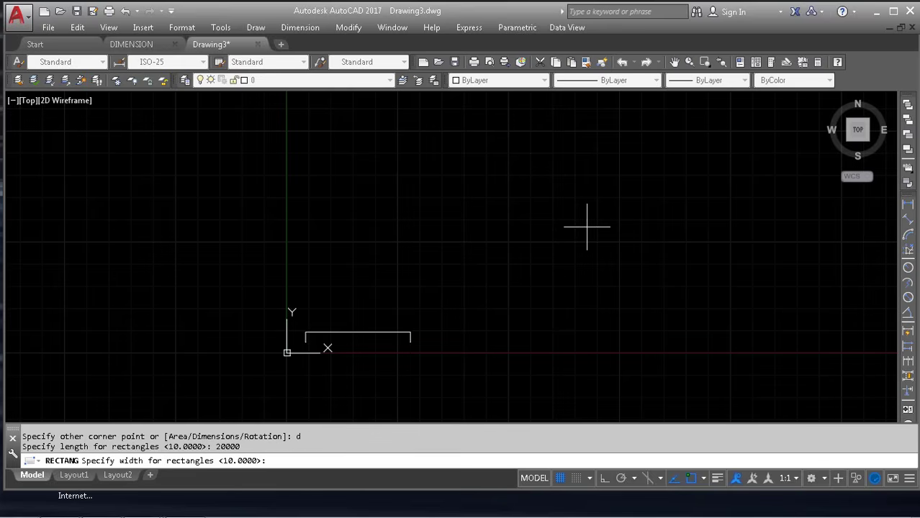
text(20000)
key(Return)
click(676, 200)
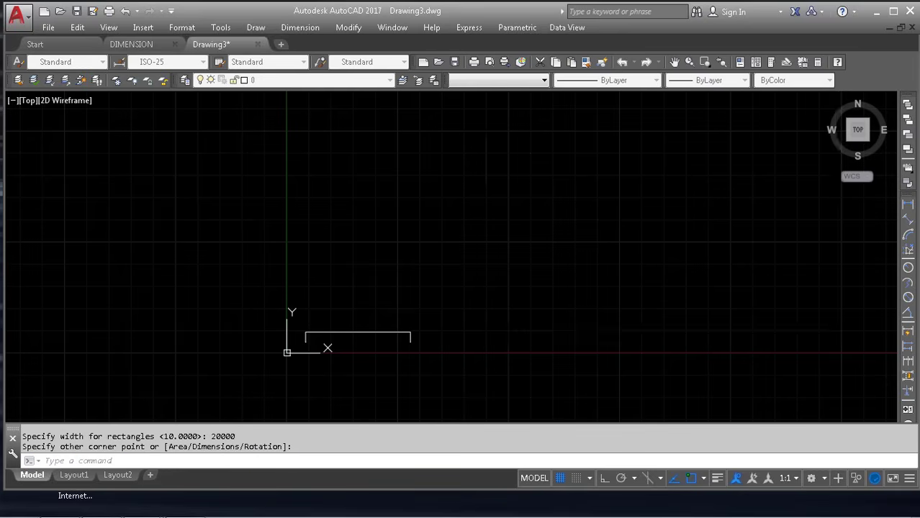
Stretch the linear dimension so it spans the upper corners of the rectangle
middle_drag(594, 226, 326, 321)
scroll(326, 321, down, 4)
middle_drag(469, 247, 579, 215)
key(Escape)
key(Escape)
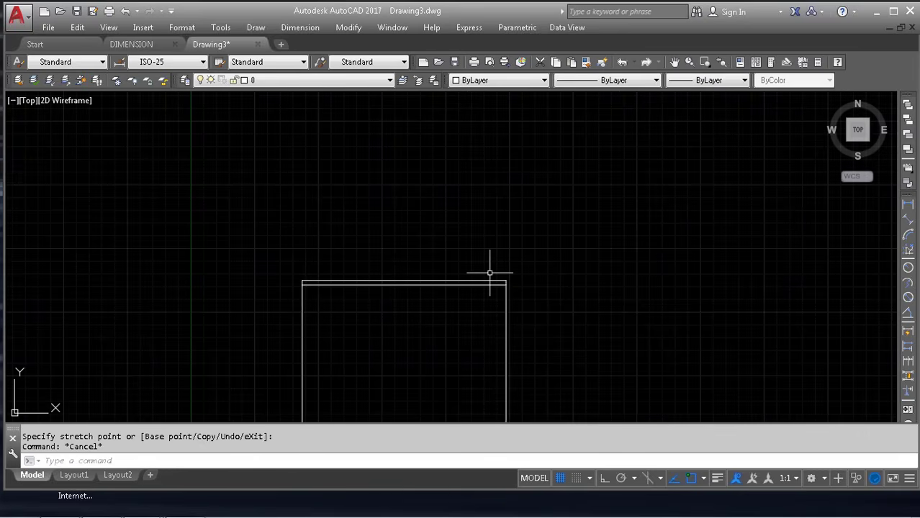
Erase the large rectangle and the linear dimension above it
middle_drag(662, 298, 646, 297)
key(Escape)
drag(643, 212, 211, 363)
text(e)
key(space)
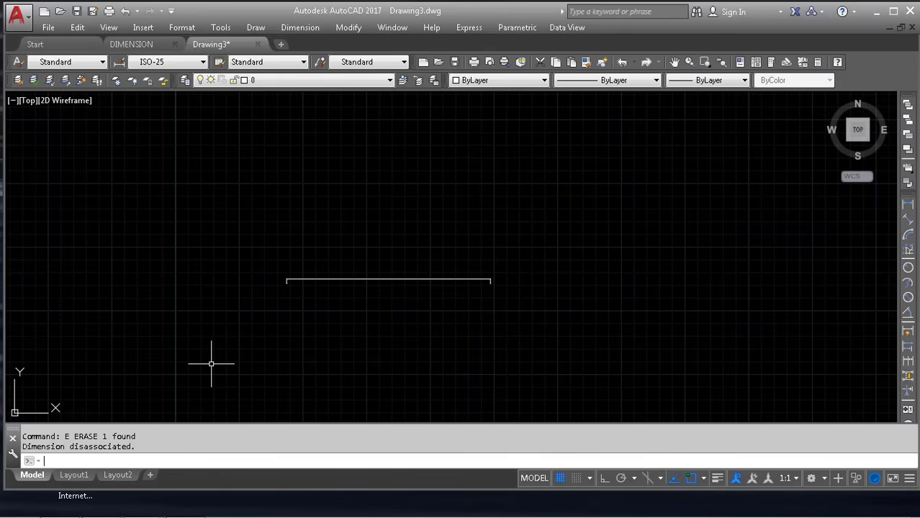
key(Escape)
click(345, 261)
click(310, 347)
key(space)
Draw a rectangle 20 long and 20 wide using the Dimensions option
text(rec)
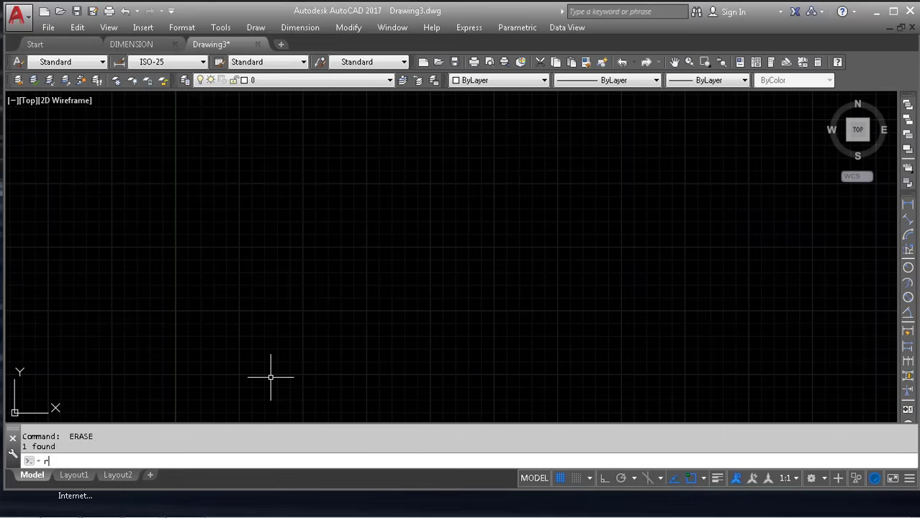
key(space)
click(286, 376)
text(d)
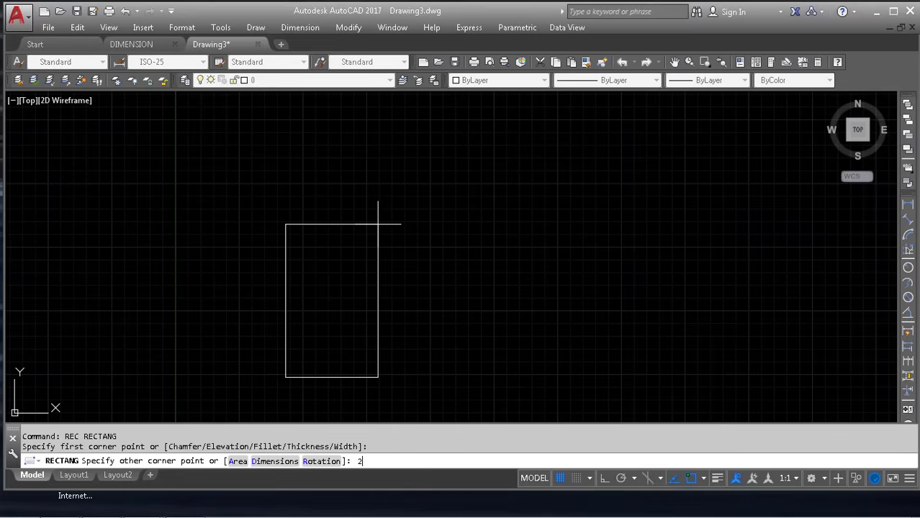
key(space)
text(50)
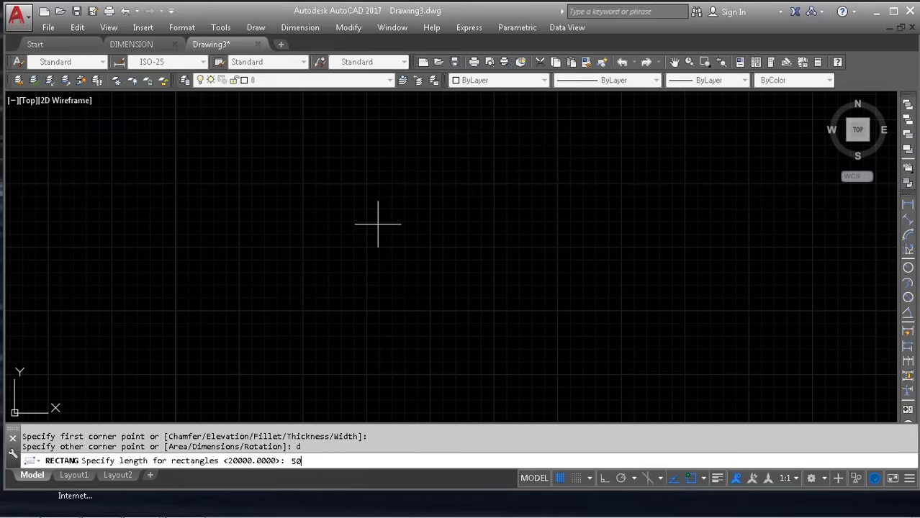
key(BackSpace)
key(BackSpace)
text(20)
key(space)
text(20)
key(space)
click(378, 350)
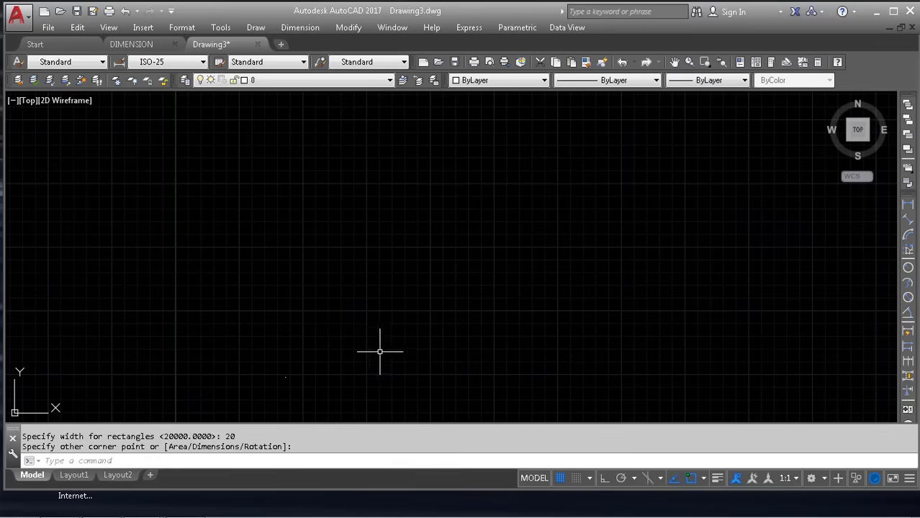
Add a linear dimension to the top edge of the rectangle, placing the dimension line just above it
middle_click(335, 377)
middle_click(335, 376)
middle_drag(384, 249, 351, 321)
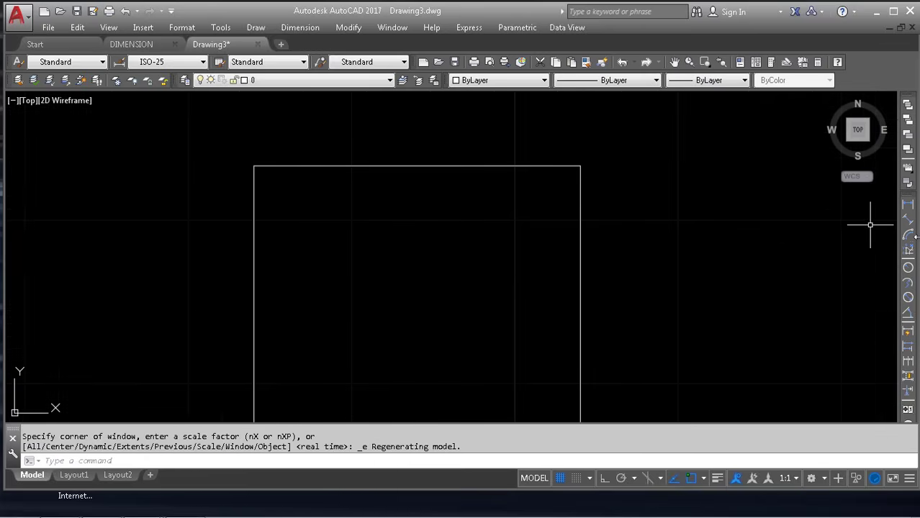
click(908, 206)
key(space)
click(397, 167)
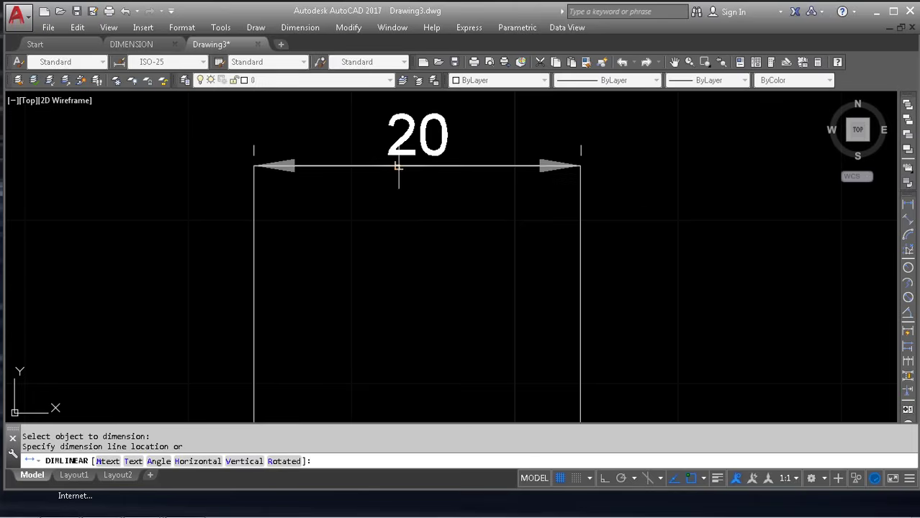
click(455, 144)
scroll(458, 147, down, 3)
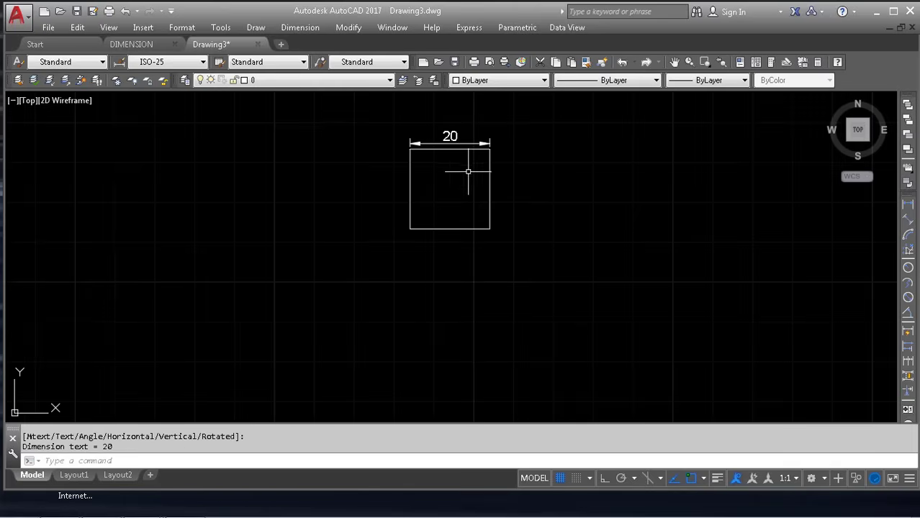
Move the linear dimension away from the rectangle into the empty area up and to its right
mouse_move(406, 517)
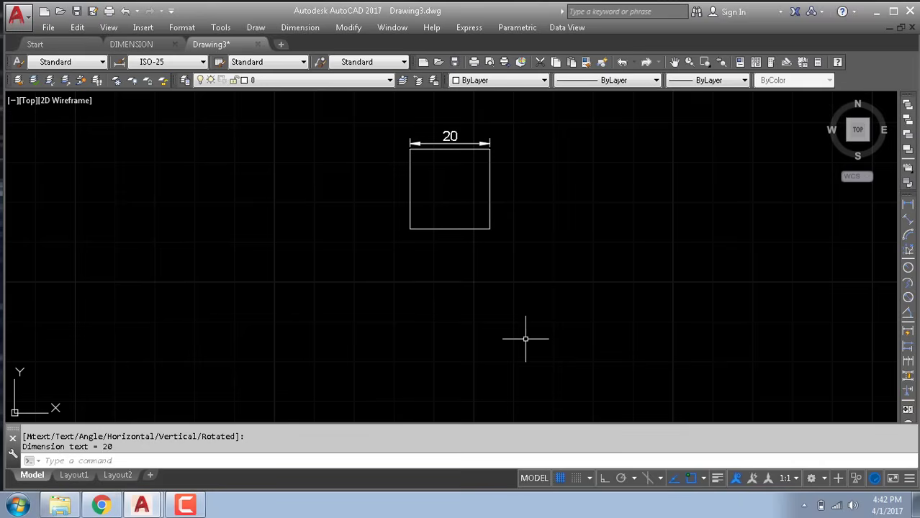
scroll(476, 108, up, 6)
click(570, 272)
click(466, 287)
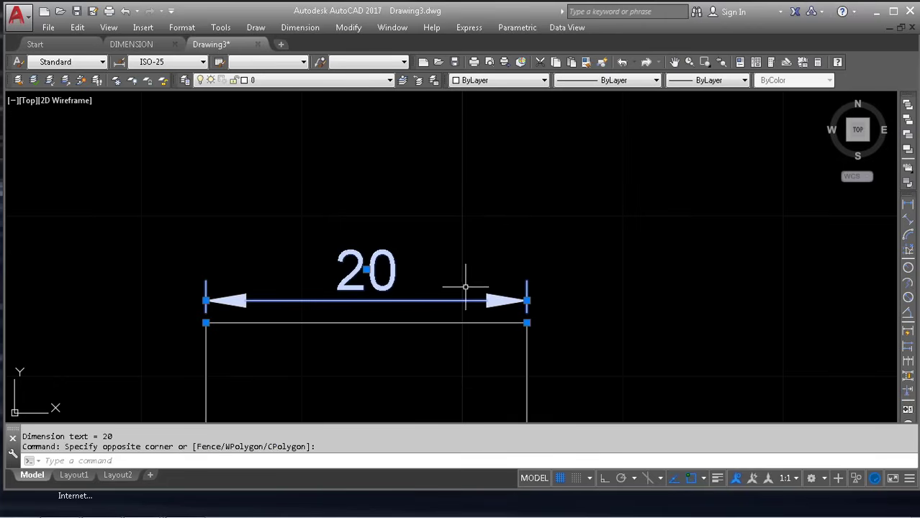
middle_drag(475, 275, 195, 332)
text(m)
key(Return)
click(287, 254)
click(765, 192)
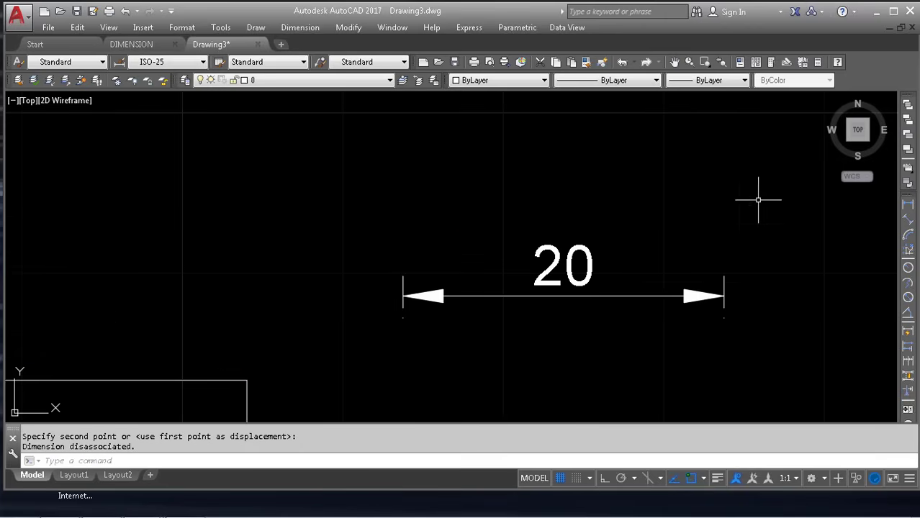
key(Escape)
scroll(455, 263, up, 2)
middle_drag(456, 263, 324, 237)
scroll(701, 204, down, 2)
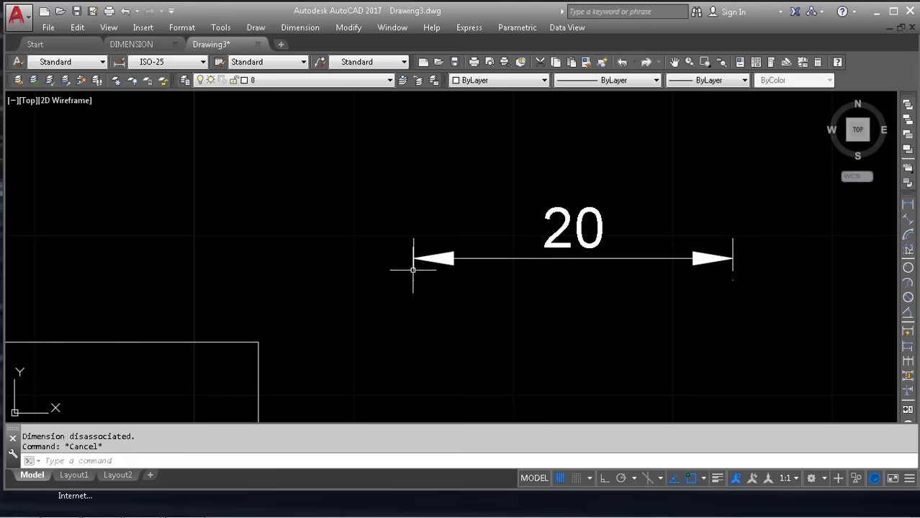
Undo the view changes and the move of the linear dimension
key(ctrl+z)
key(ctrl+z)
key(ctrl+z)
key(ctrl+z)
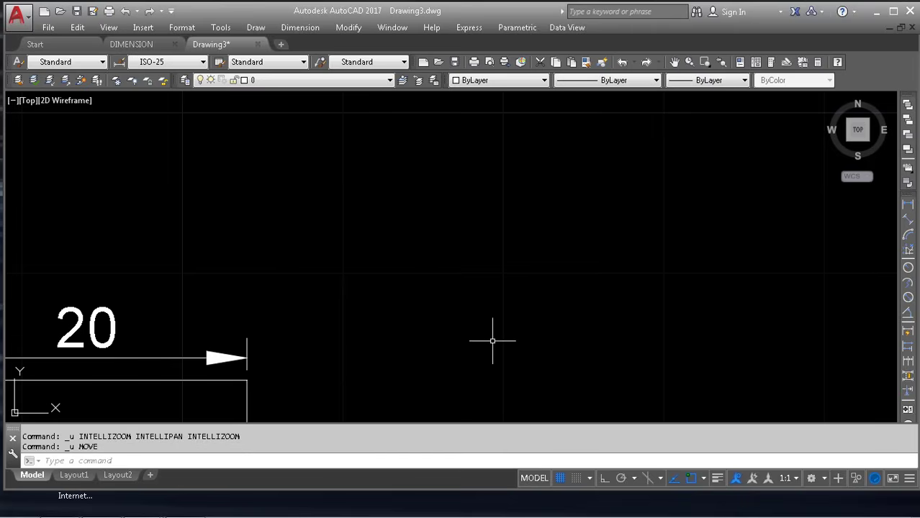
Draw a circle around the gap between the dimension's right extension line and the rectangle's upper-right corner
middle_drag(253, 408, 443, 318)
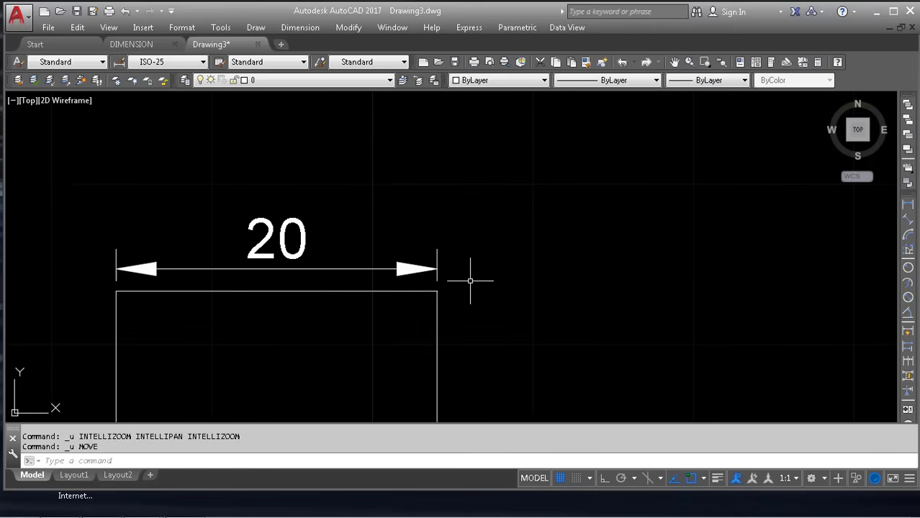
scroll(436, 287, up, 2)
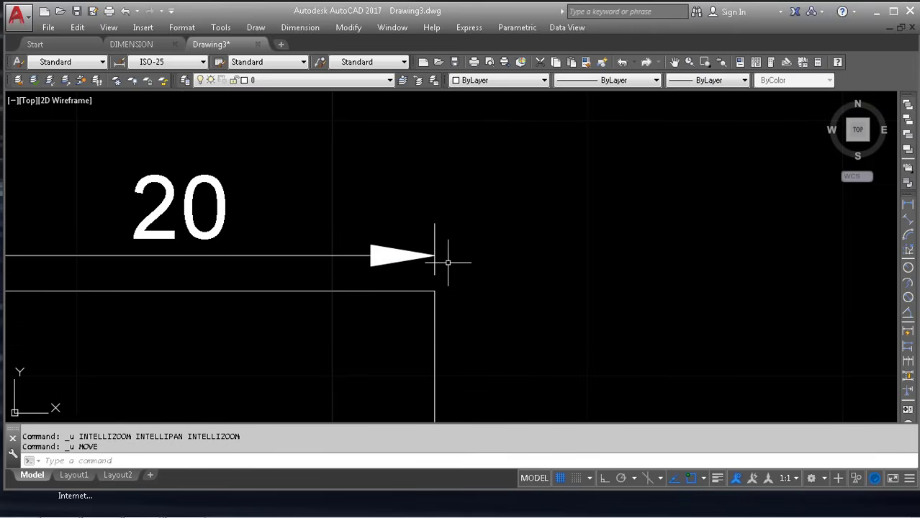
key(Escape)
key(Escape)
text(c)
key(Return)
click(463, 270)
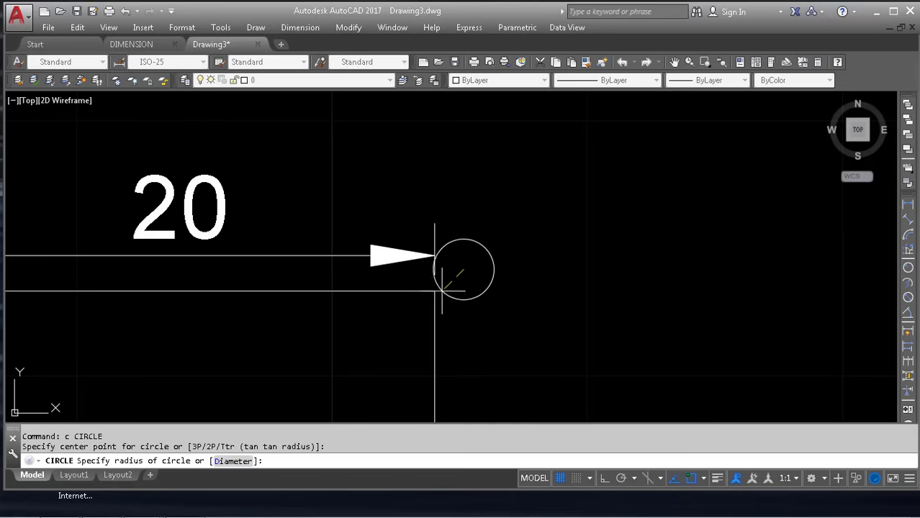
click(433, 294)
scroll(455, 279, up, 4)
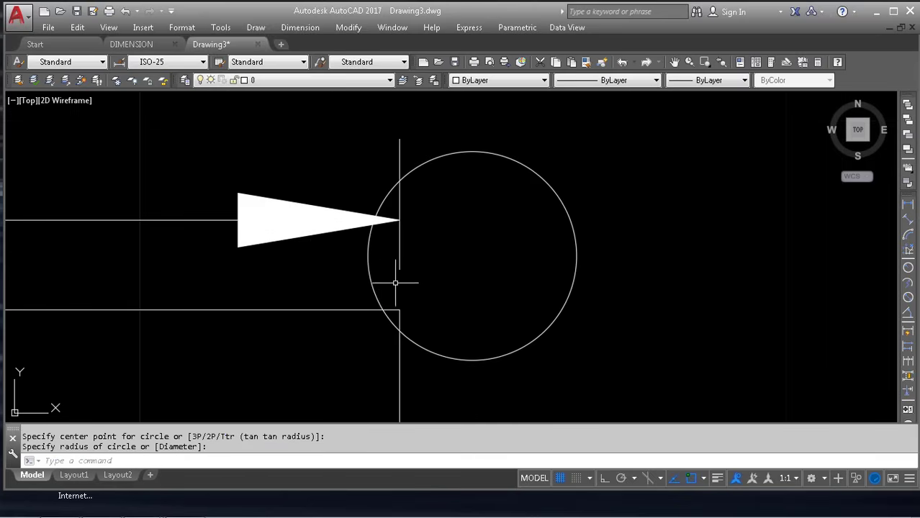
Erase the circle at the rectangle's upper-right corner
click(475, 226)
key(Escape)
click(576, 215)
click(558, 240)
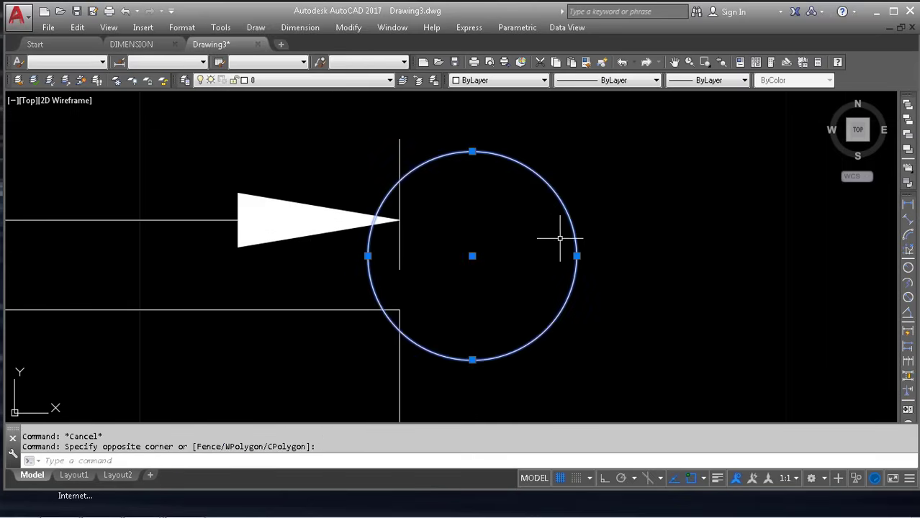
text(e)
key(Return)
scroll(559, 241, down, 4)
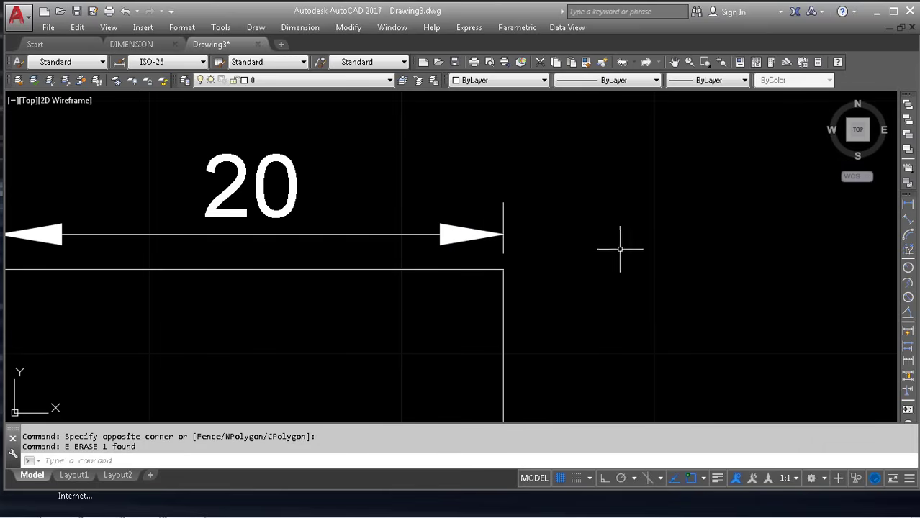
scroll(431, 234, down, 2)
middle_drag(431, 233, 649, 177)
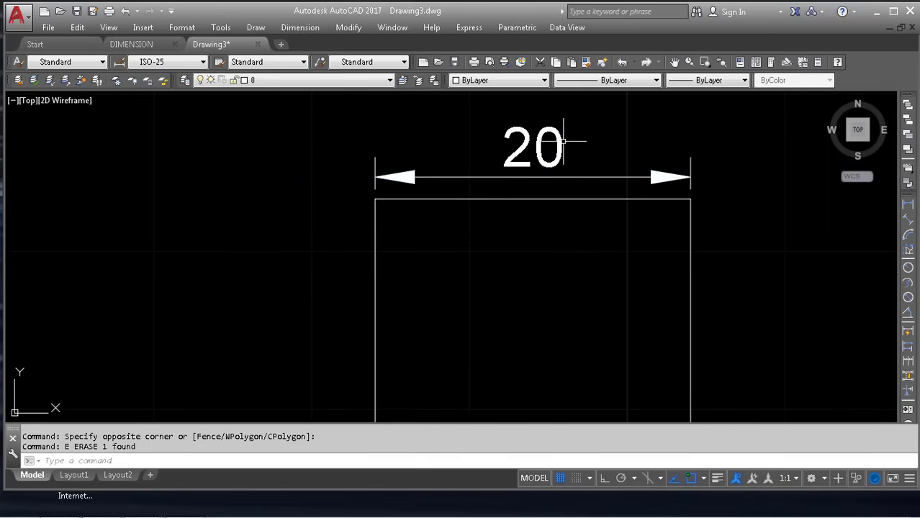
middle_drag(571, 140, 536, 163)
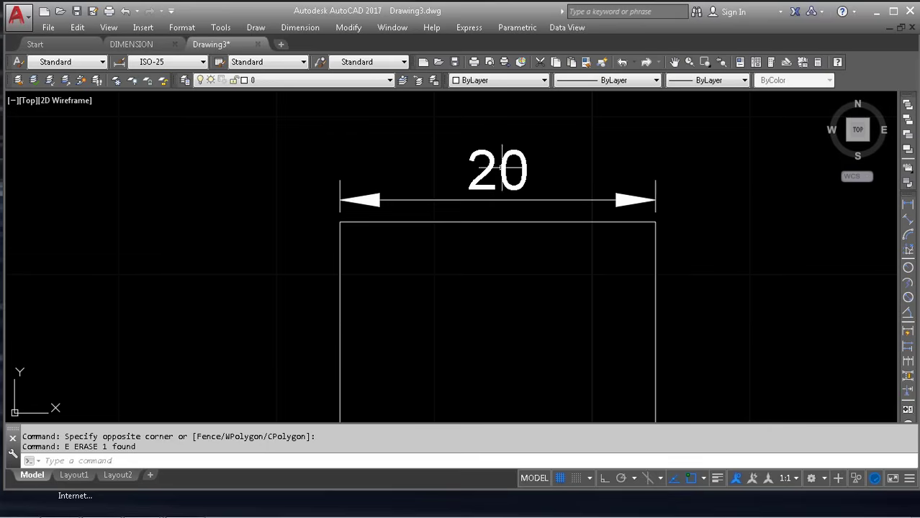
middle_drag(488, 180, 434, 173)
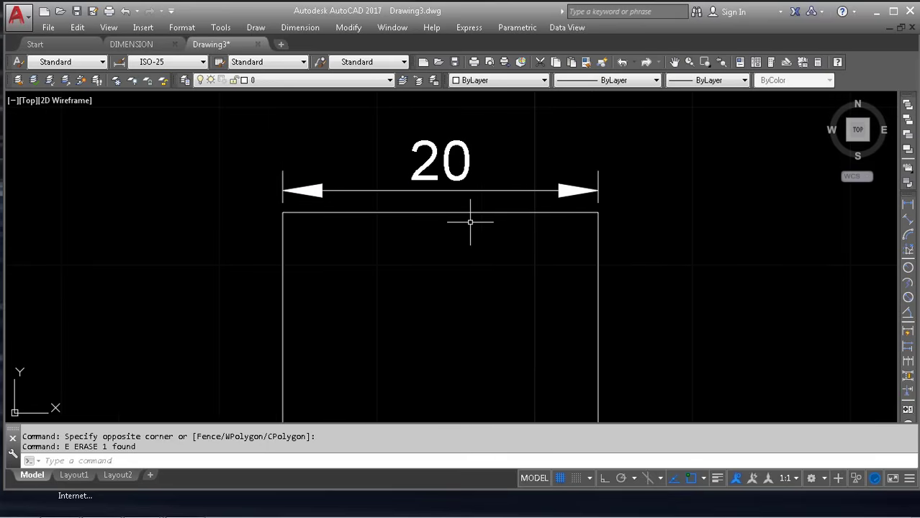
Switch to the DIMENSION drawing and examine the labelled dimension diagram inside its frame
key(Escape)
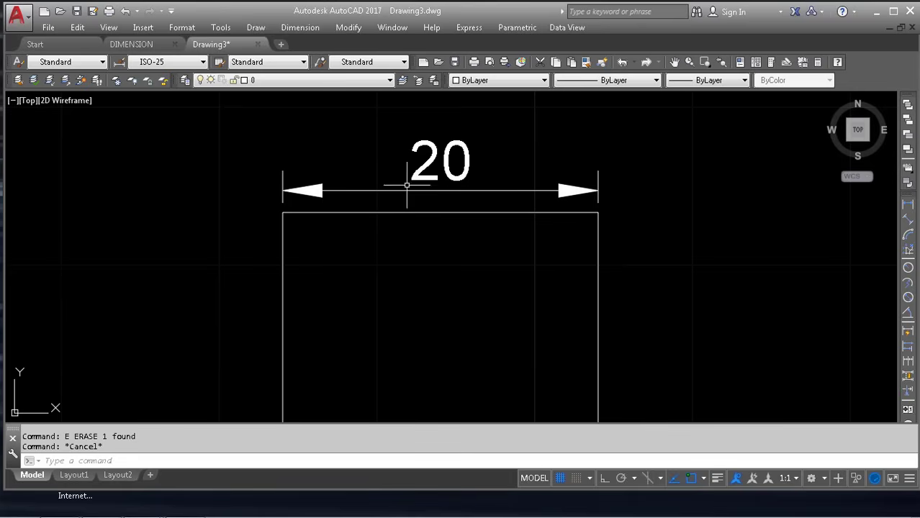
click(126, 44)
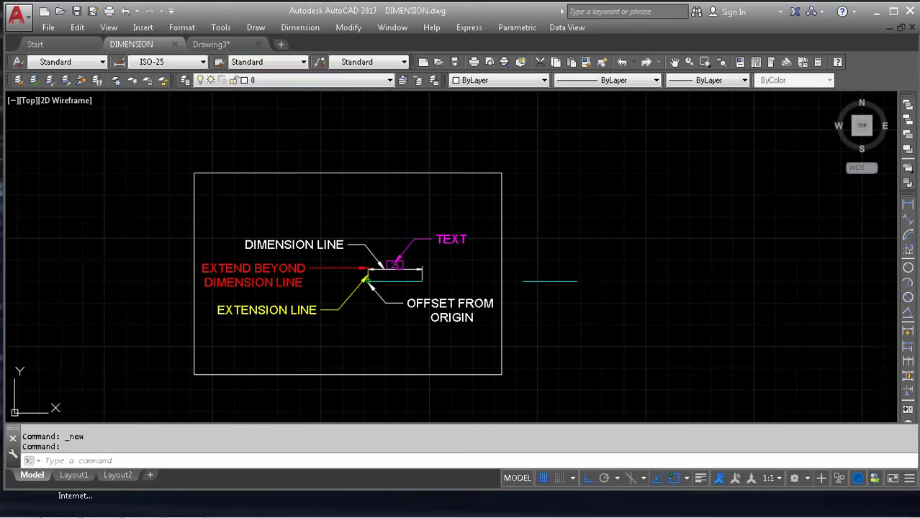
scroll(413, 292, up, 3)
middle_drag(311, 260, 313, 238)
scroll(346, 240, up, 2)
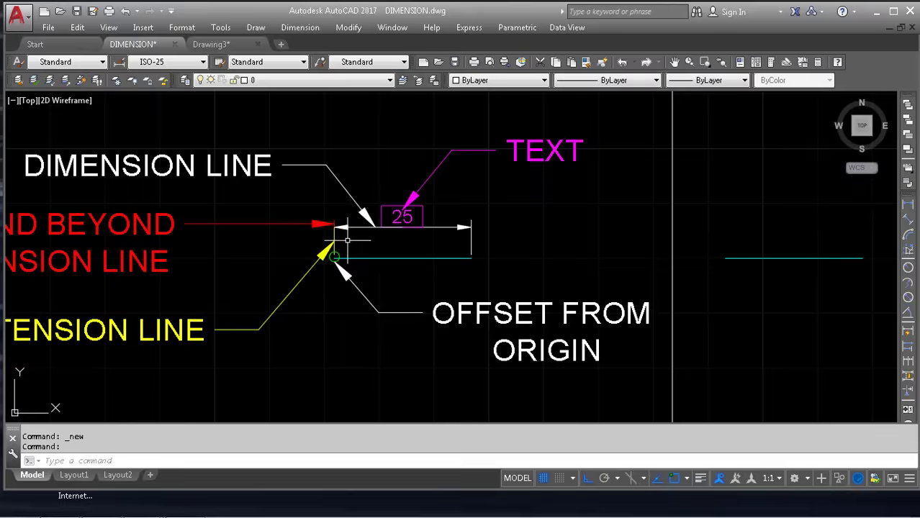
scroll(442, 241, down, 2)
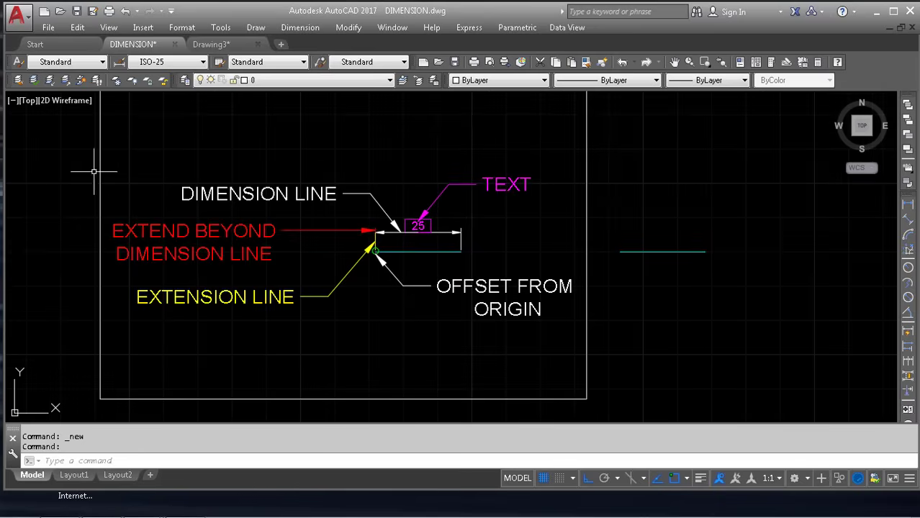
Add a horizontal linear dimension above the separate cyan line outside the frame, picking the line itself as the object
click(907, 203)
key(Return)
click(678, 252)
click(668, 230)
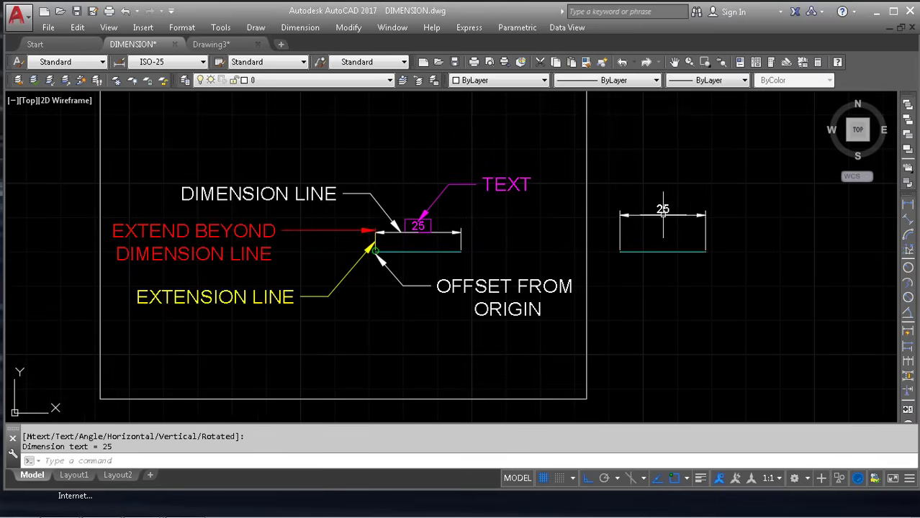
scroll(668, 241, up, 4)
scroll(673, 237, down, 2)
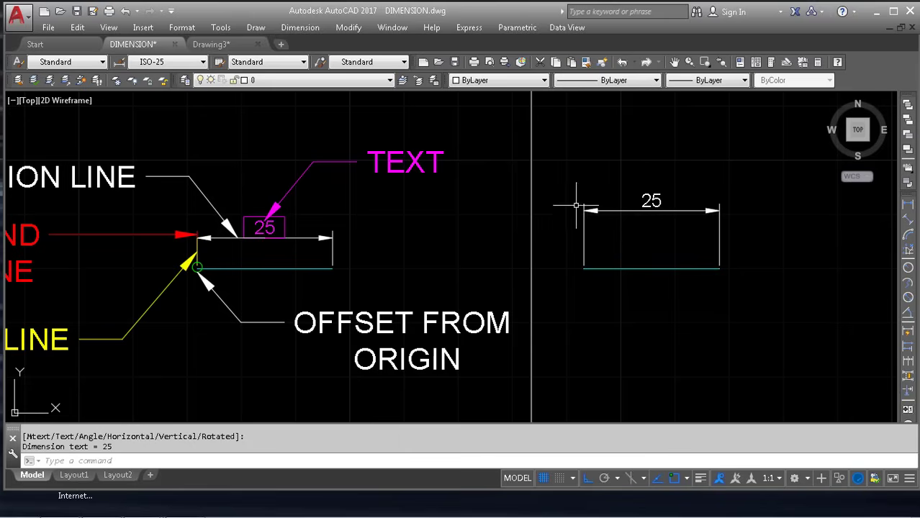
key(Escape)
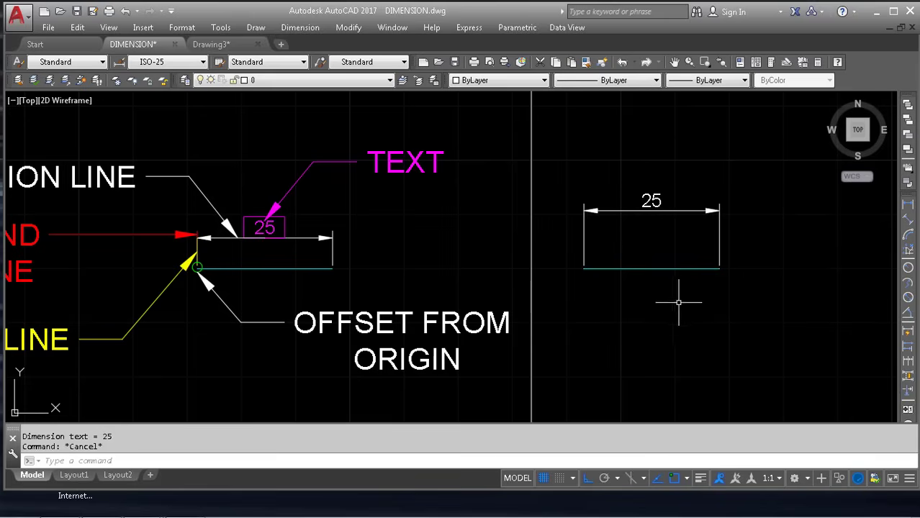
Edit the magenta TEXT label so that "value/" stands on its own line above TEXT
middle_drag(617, 234, 737, 208)
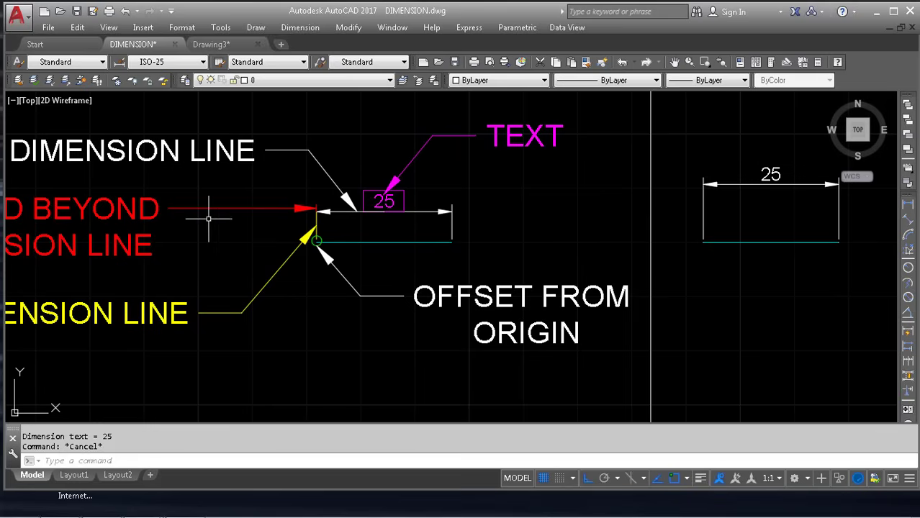
middle_drag(188, 220, 306, 237)
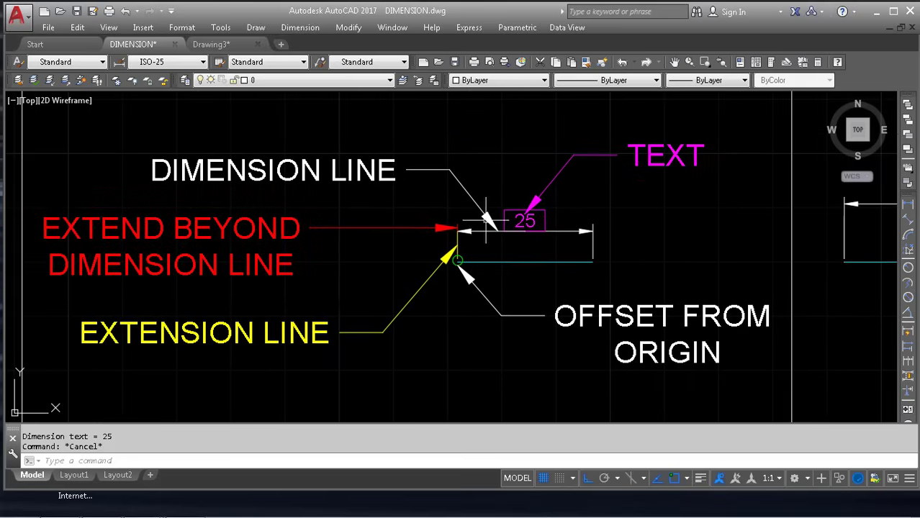
scroll(532, 231, up, 4)
middle_drag(530, 189, 483, 252)
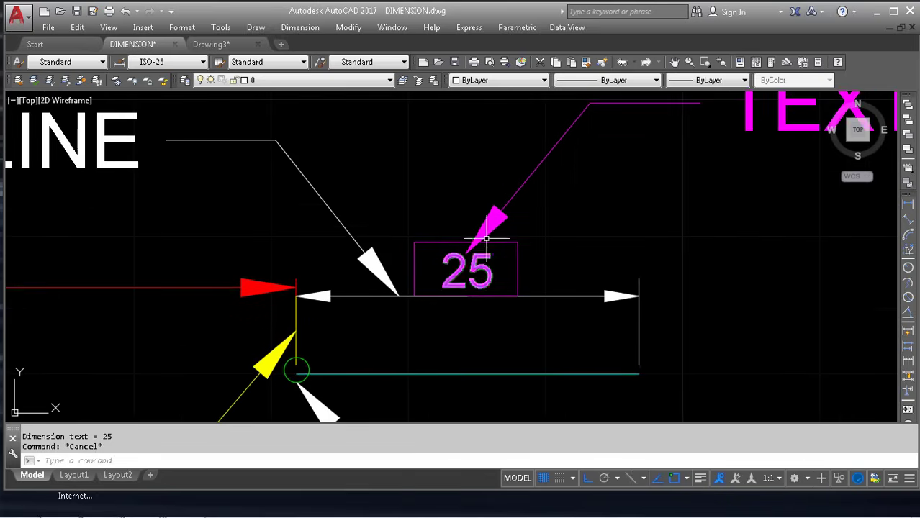
scroll(529, 211, down, 2)
double_click(728, 148)
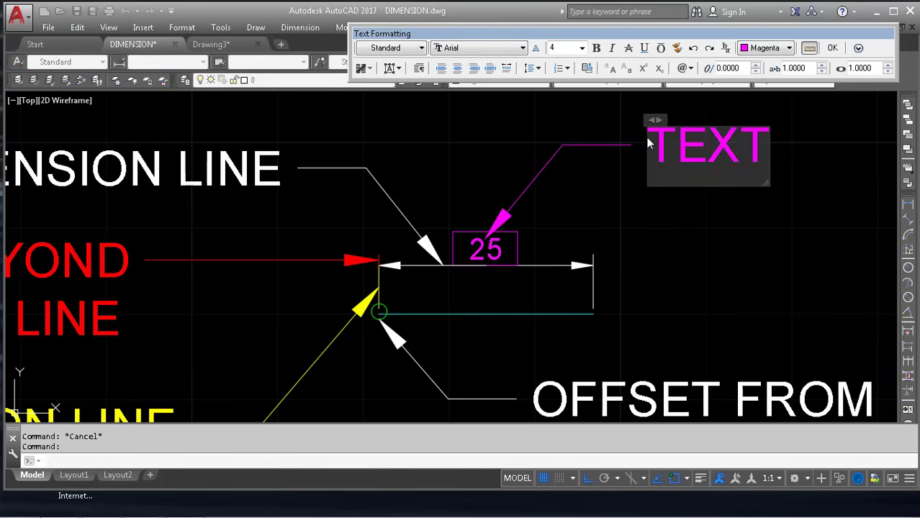
text(value)
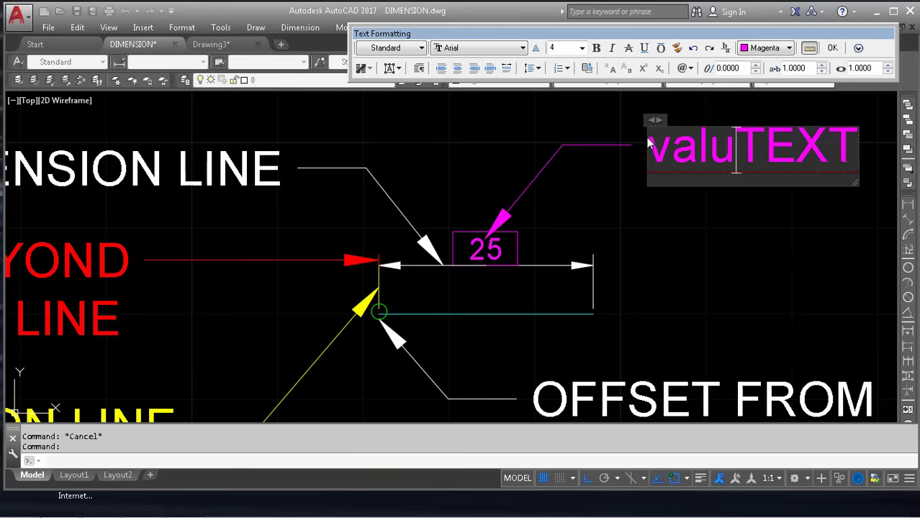
text(/)
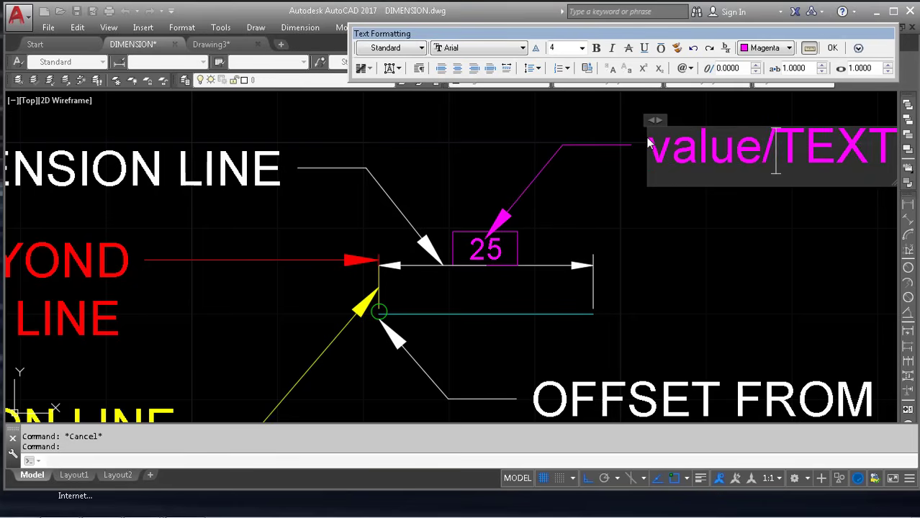
key(Return)
click(582, 135)
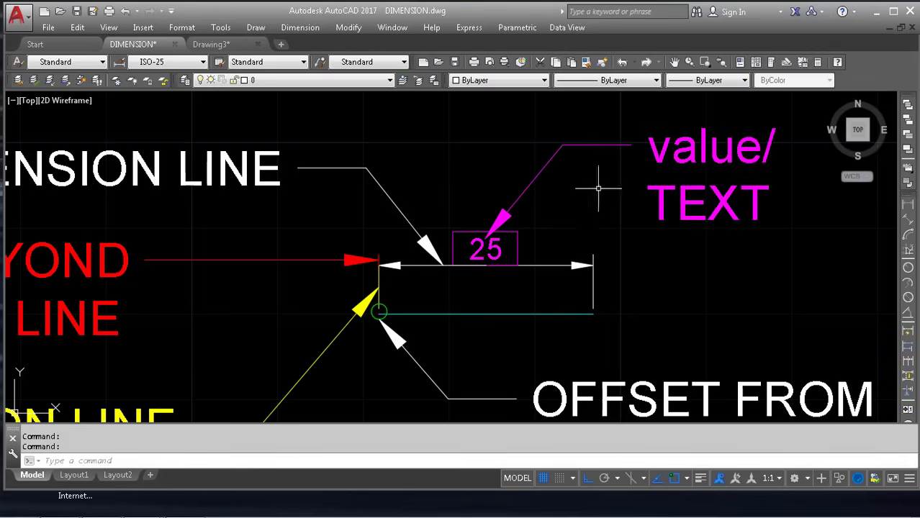
Highlight the segments of the diagram's dimension line between the two arrowheads to examine its extent, and clear the selection
scroll(627, 160, down, 4)
middle_drag(577, 195, 648, 195)
scroll(522, 170, up, 2)
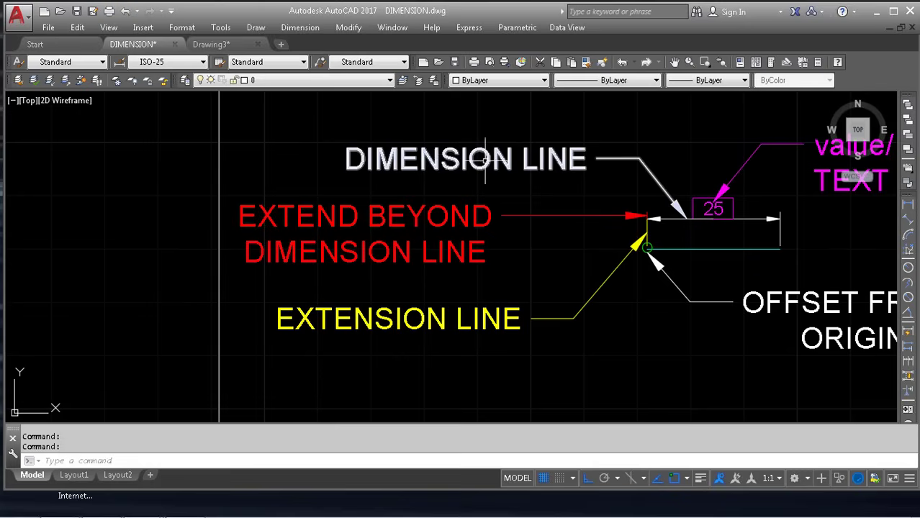
click(680, 218)
scroll(679, 218, up, 5)
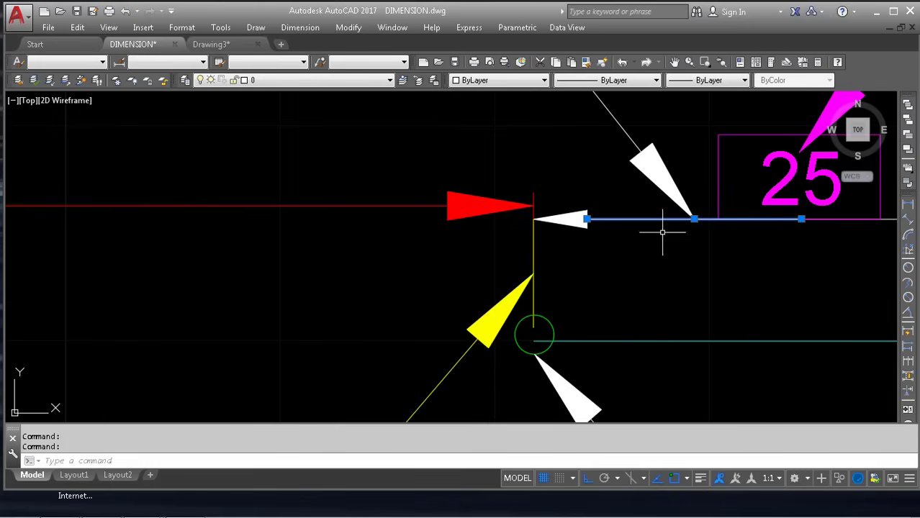
middle_drag(661, 232, 441, 262)
click(720, 257)
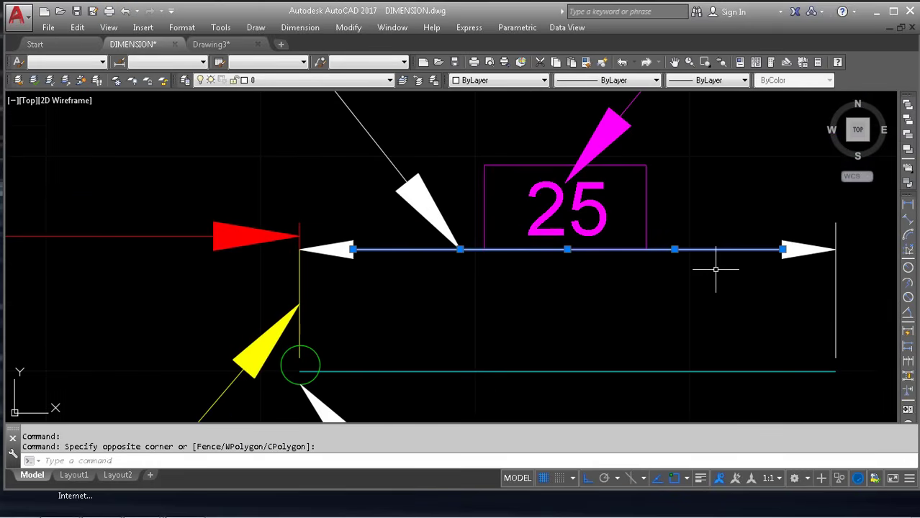
key(Escape)
key(Escape)
Highlight the arrowhead at the left end of the diagram's dimension line to examine it, and clear the selection
middle_drag(495, 303, 773, 345)
click(633, 309)
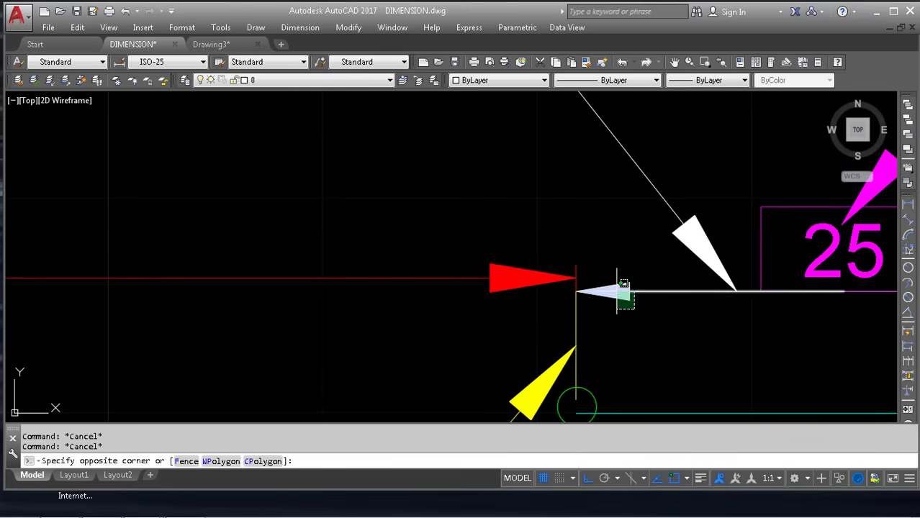
click(616, 291)
scroll(681, 256, down, 3)
middle_drag(682, 256, 471, 286)
key(Escape)
key(Escape)
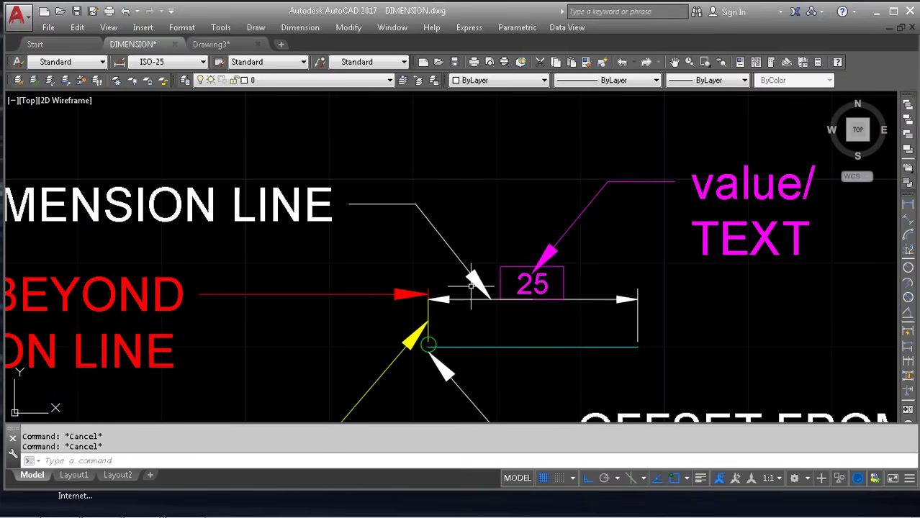
Add a multileader with the text "arrow" pointing at the diagram's right arrowhead, with ortho mode off and the landing below and right
text(mld)
key(Return)
scroll(650, 304, up, 2)
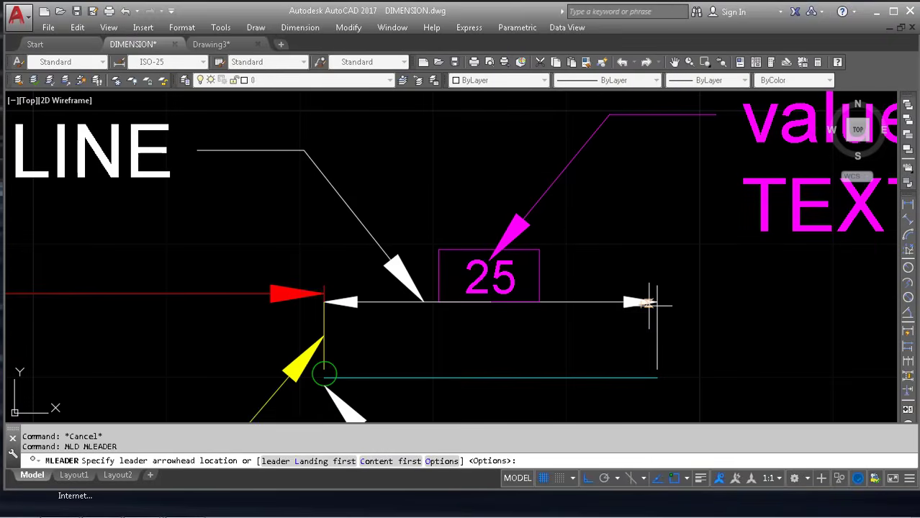
click(650, 303)
key(F8)
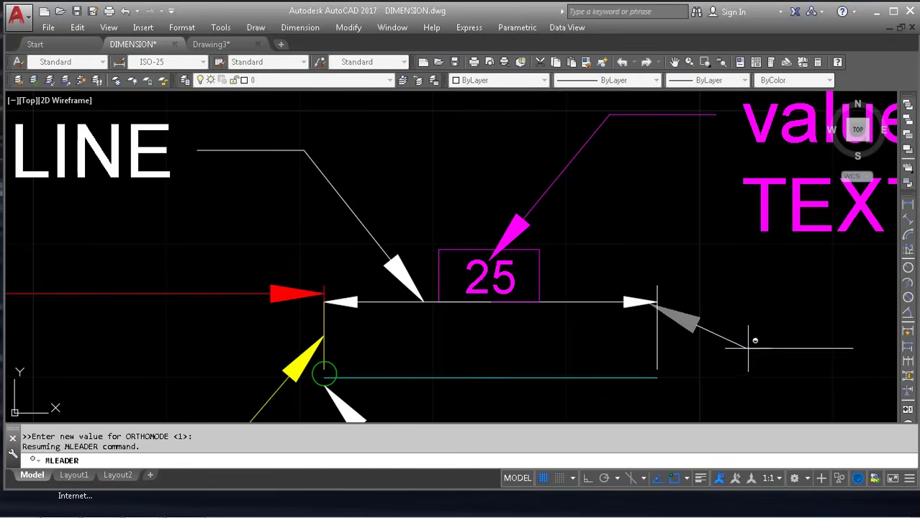
click(775, 365)
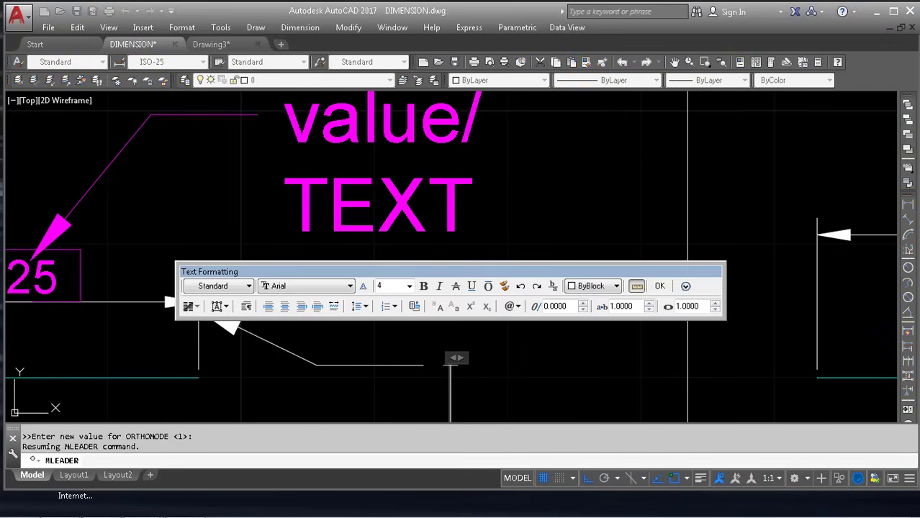
text(arrow)
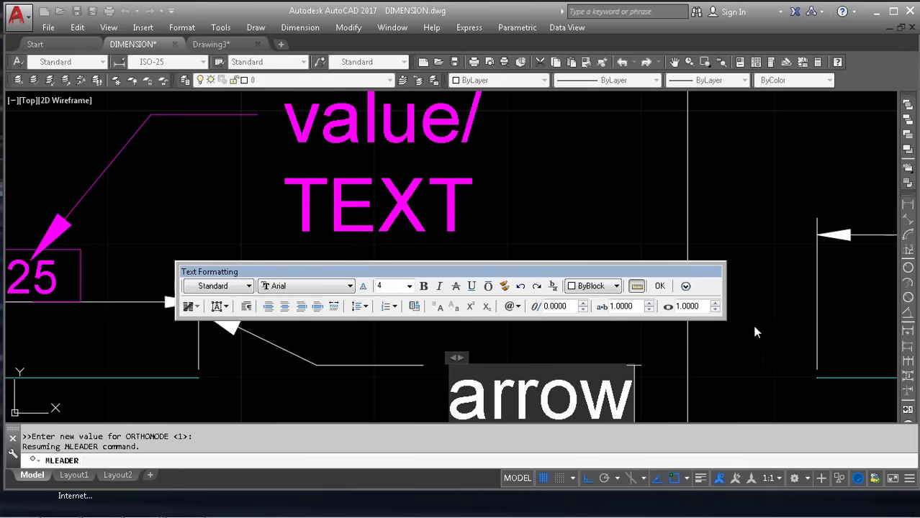
click(786, 303)
Highlight the yellow extension line and examine its extent and the circled offset from the origin, then clear the selection
scroll(741, 278, down, 2)
middle_drag(390, 393, 716, 243)
middle_drag(479, 253, 669, 359)
scroll(711, 267, up, 2)
click(727, 259)
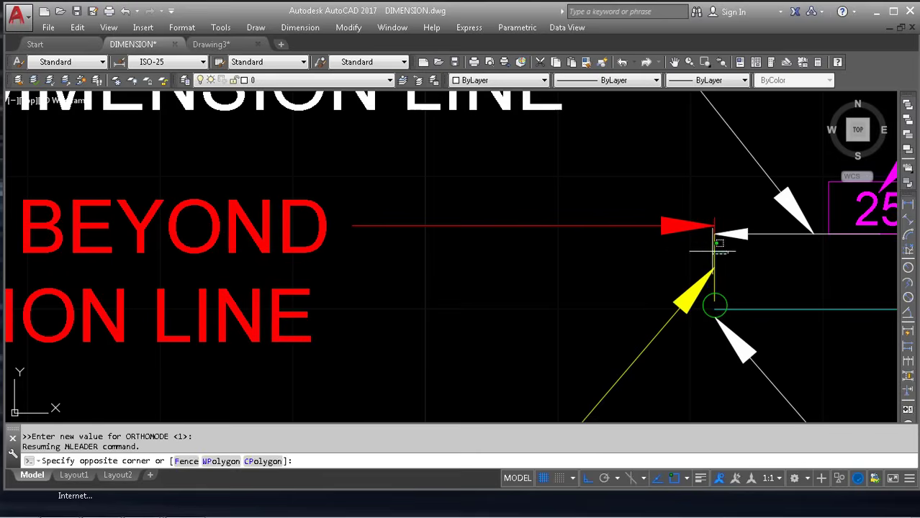
click(677, 251)
scroll(724, 230, up, 3)
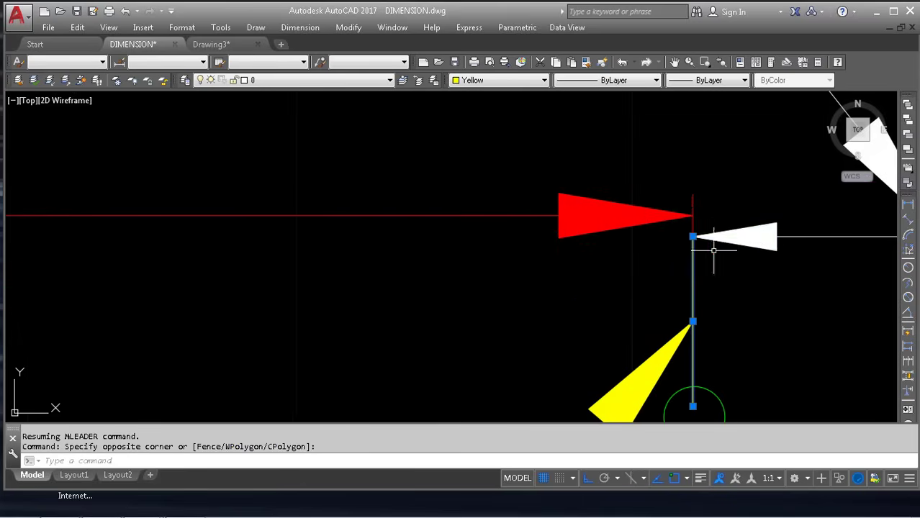
scroll(722, 294, down, 2)
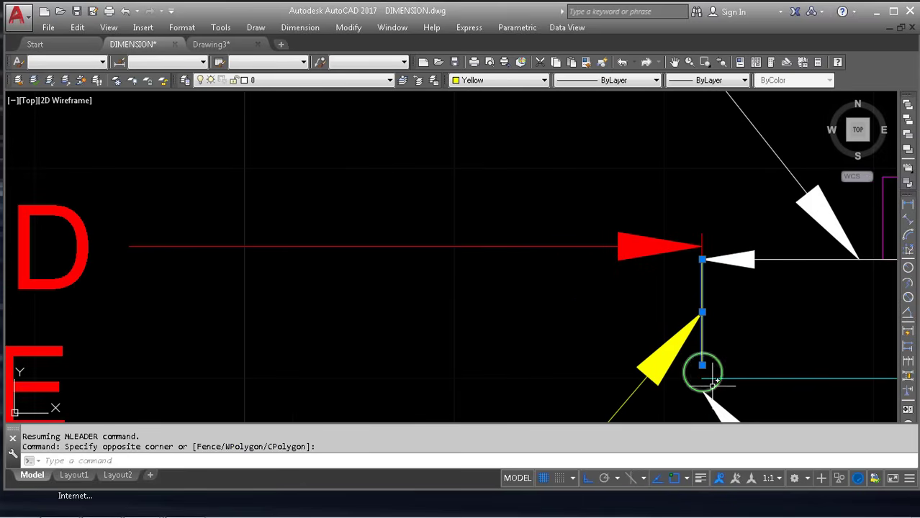
scroll(520, 348, down, 3)
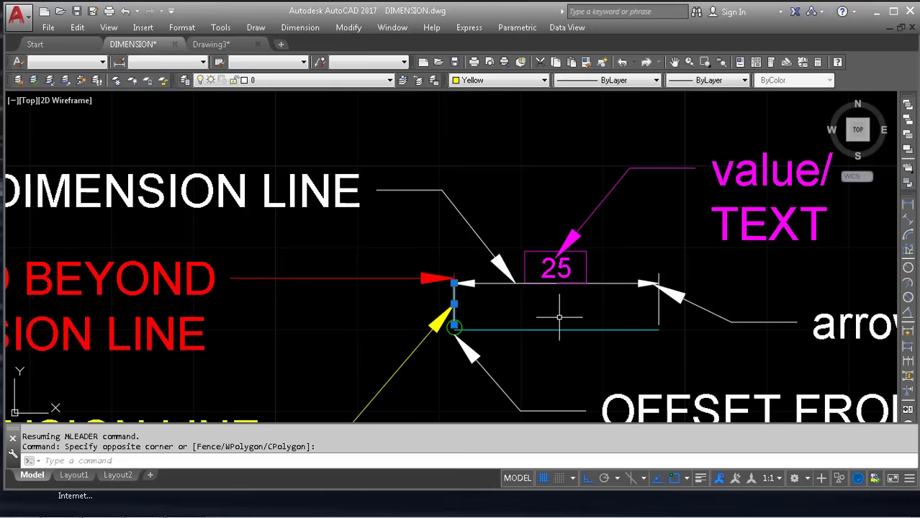
middle_drag(515, 317, 709, 281)
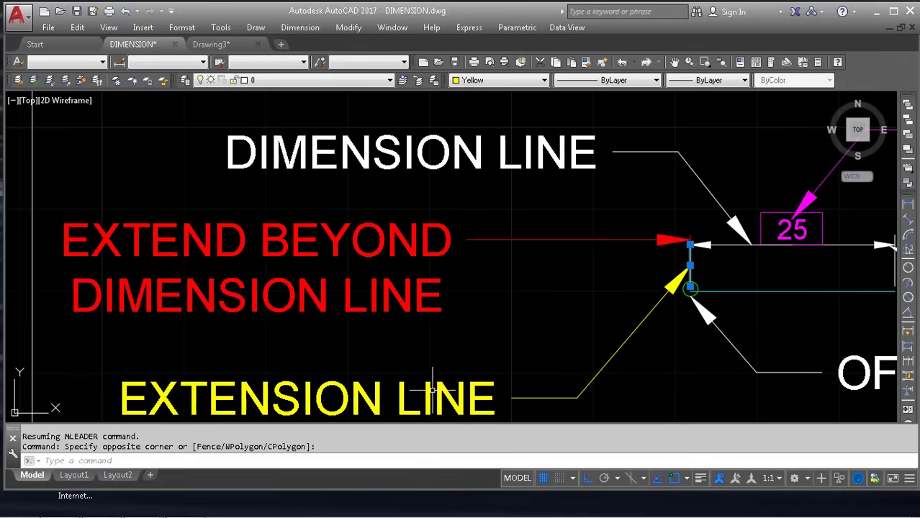
scroll(441, 339, up, 6)
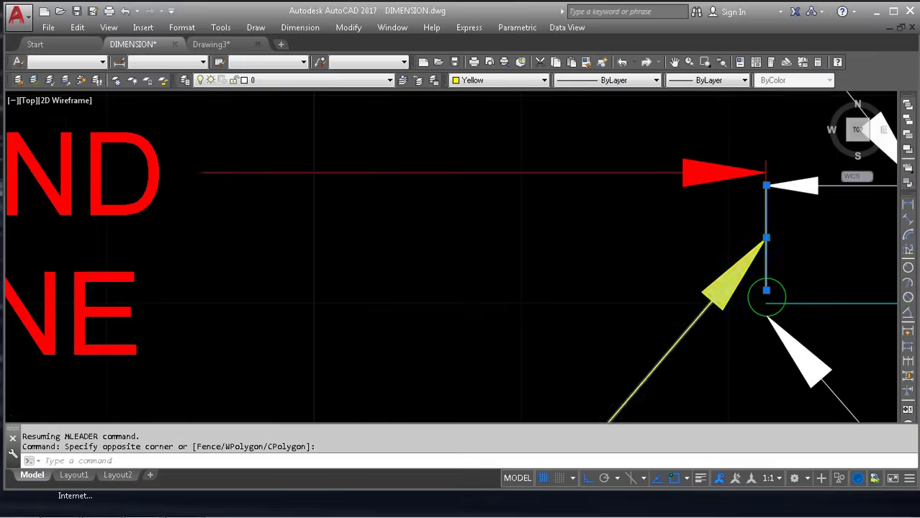
middle_drag(864, 345, 470, 362)
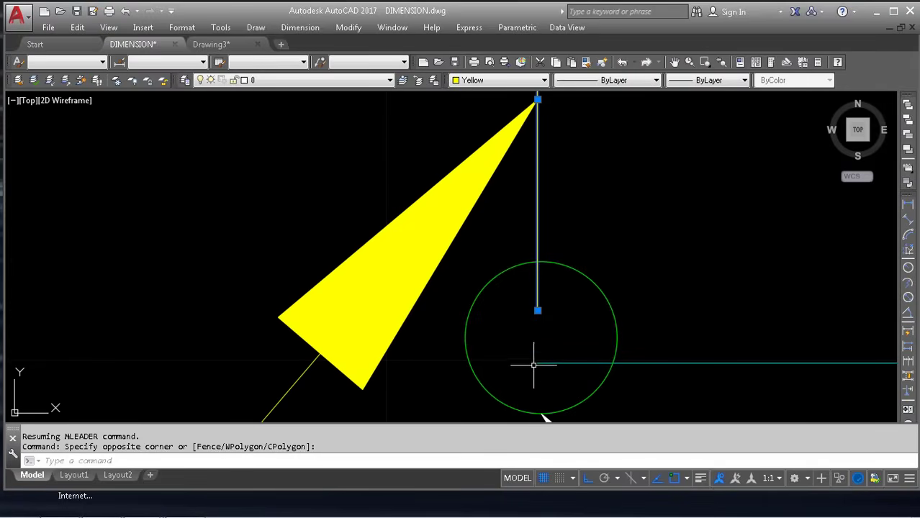
scroll(547, 313, down, 5)
key(Escape)
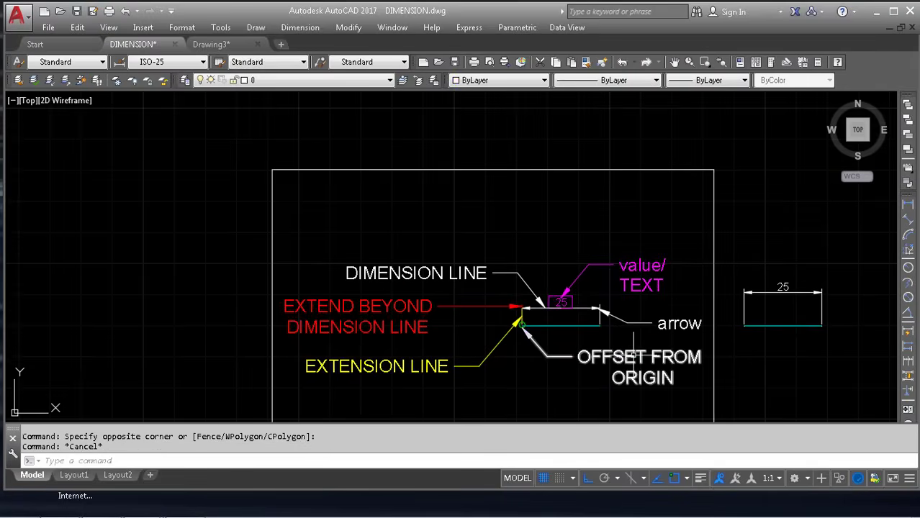
scroll(639, 355, up, 4)
scroll(592, 331, down, 2)
middle_drag(408, 364, 664, 363)
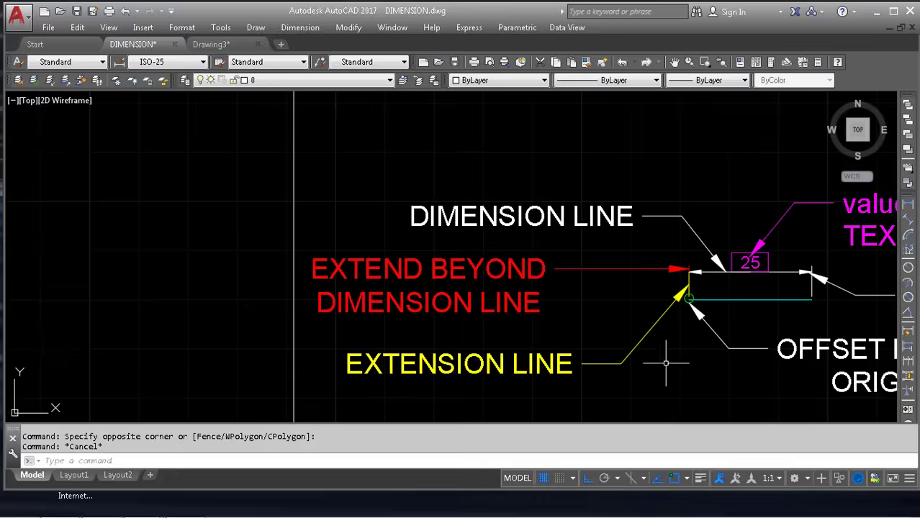
middle_drag(526, 326, 344, 347)
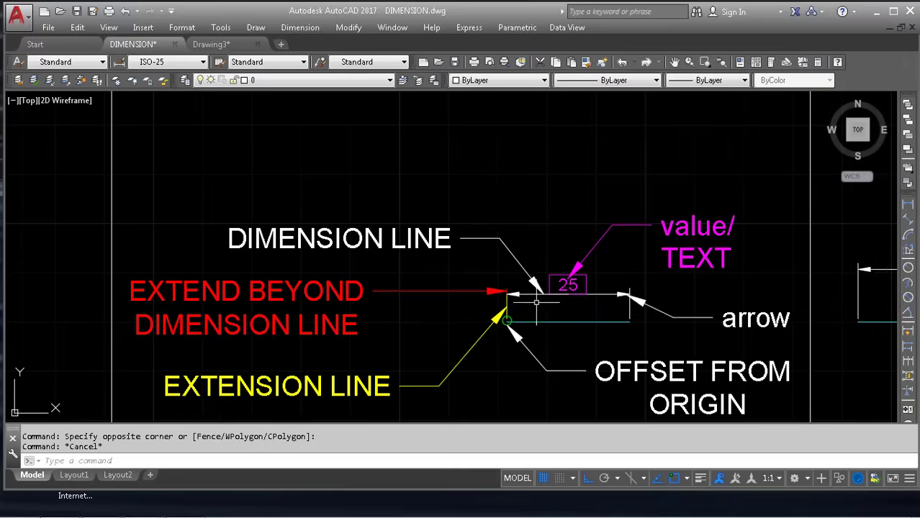
scroll(525, 299, up, 6)
scroll(477, 287, down, 8)
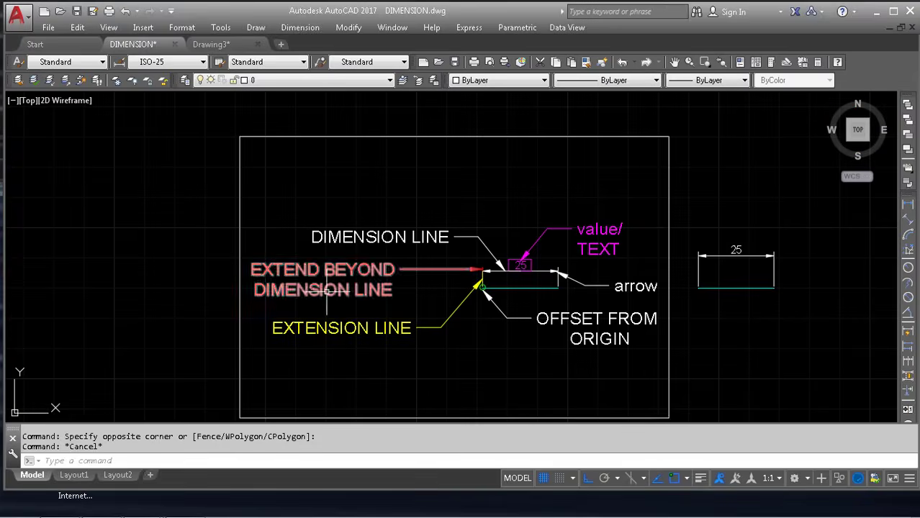
Move the separate 25-unit dimension and its line horizontally away from the labelled diagram, by about 120 units
middle_drag(605, 264, 436, 258)
click(624, 221)
click(588, 299)
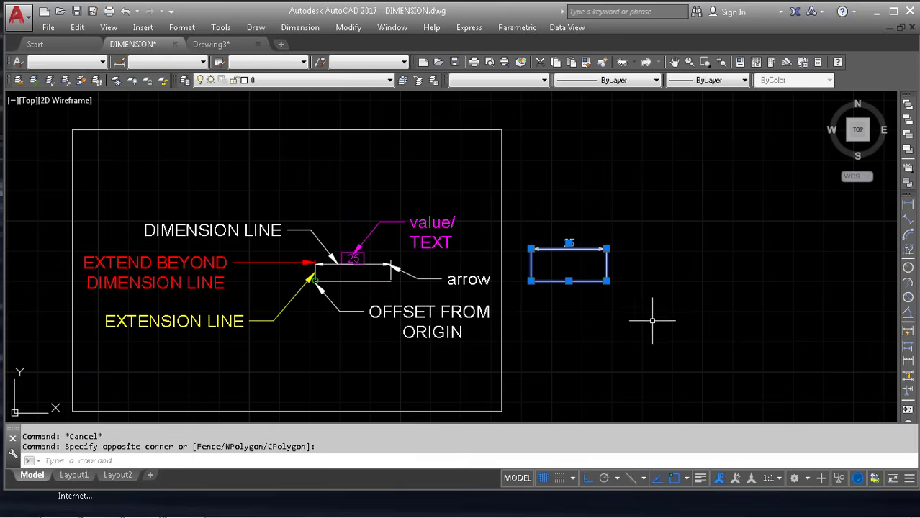
text(m)
key(space)
click(596, 294)
middle_drag(797, 291, 483, 288)
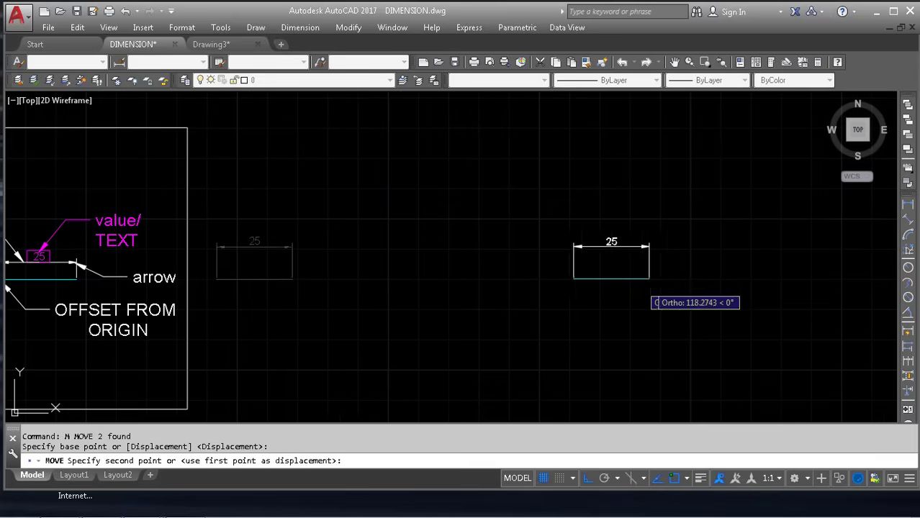
click(670, 273)
middle_drag(376, 255, 559, 246)
key(Escape)
key(Escape)
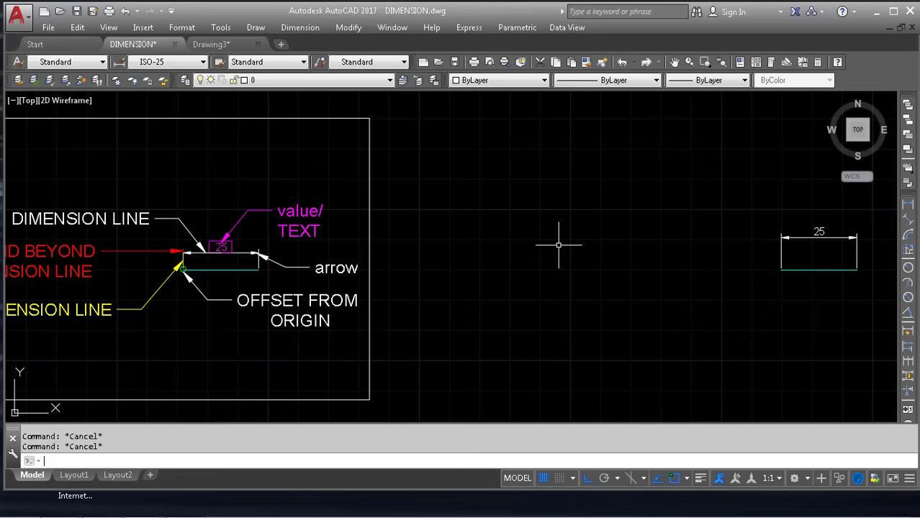
Create a new dimension style based on ISO-25 for all dimensions, entering the author's first name as the style name
text(dst)
key(Return)
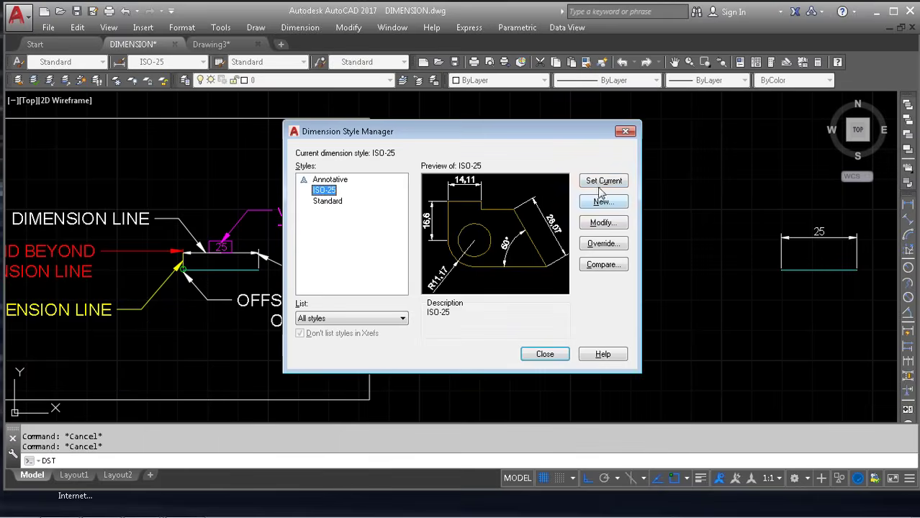
click(602, 202)
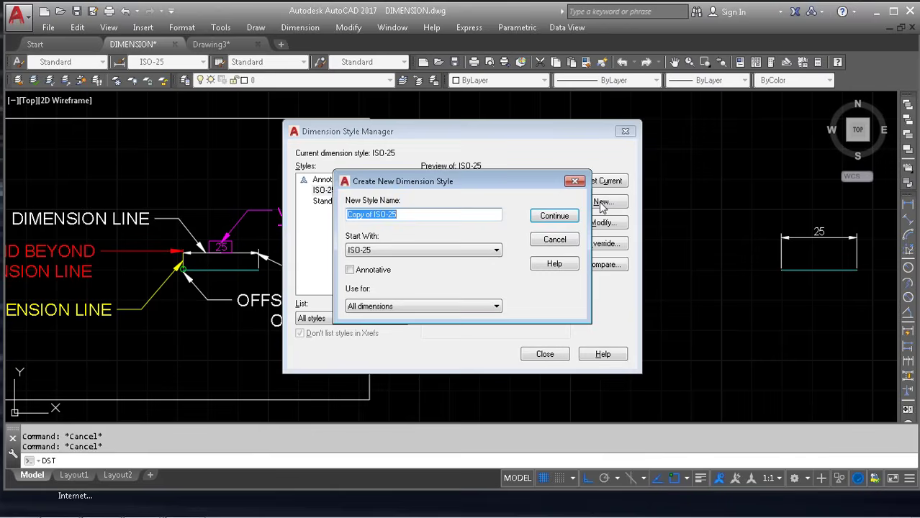
text(shahryar)
key(Return)
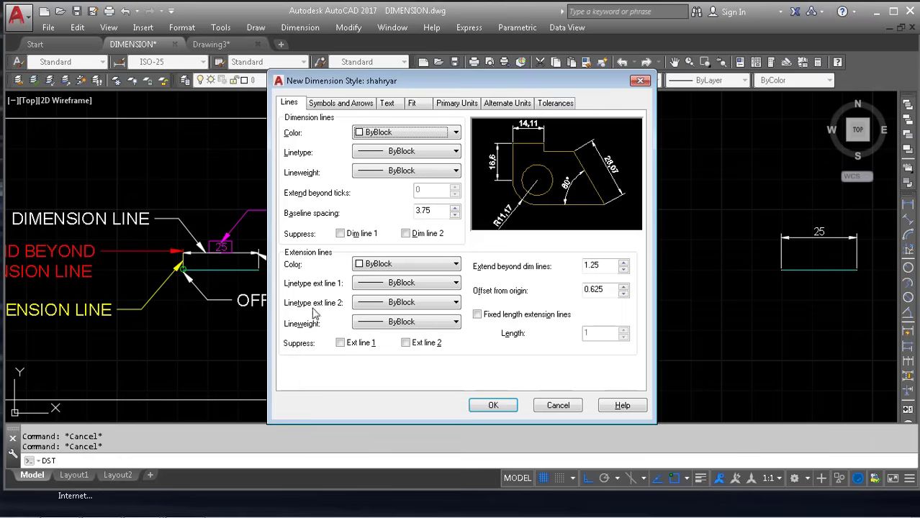
Look through the new style's arrow, text, fit, primary unit, alternate unit and tolerance settings, and return to its line settings
click(341, 103)
click(411, 103)
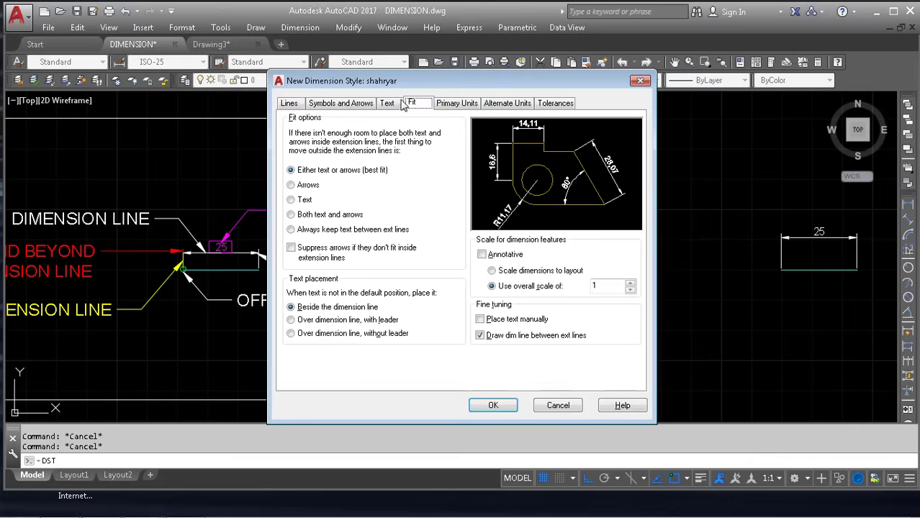
click(388, 103)
click(412, 103)
click(456, 103)
click(507, 103)
click(555, 103)
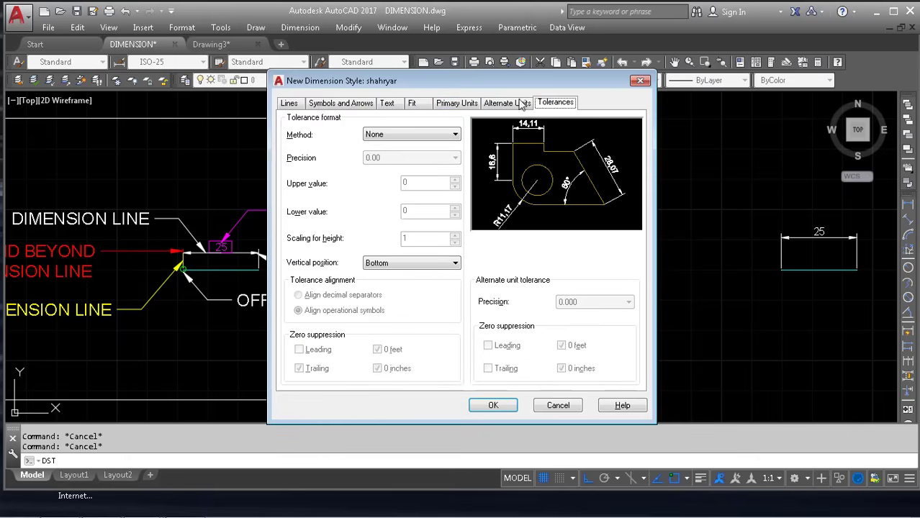
click(288, 103)
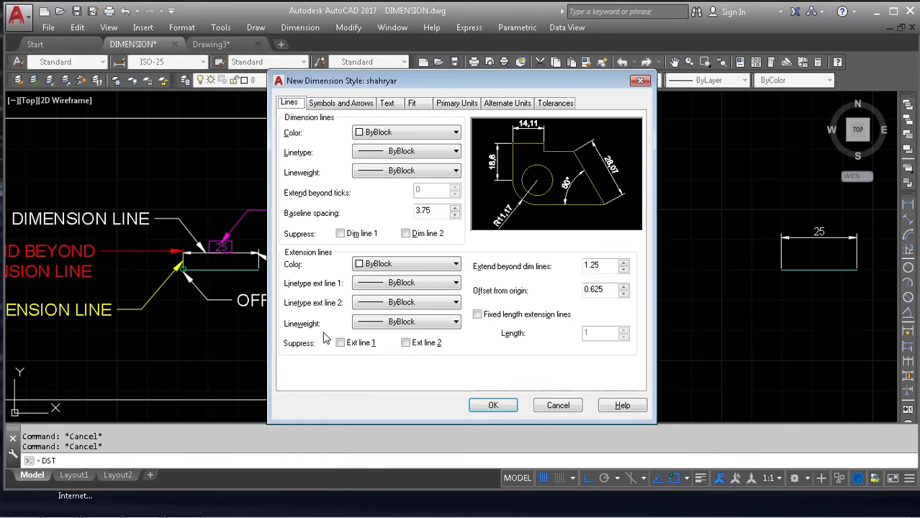
Examine the style's line colour options and its arrowhead and text settings, and return to the line settings
click(388, 134)
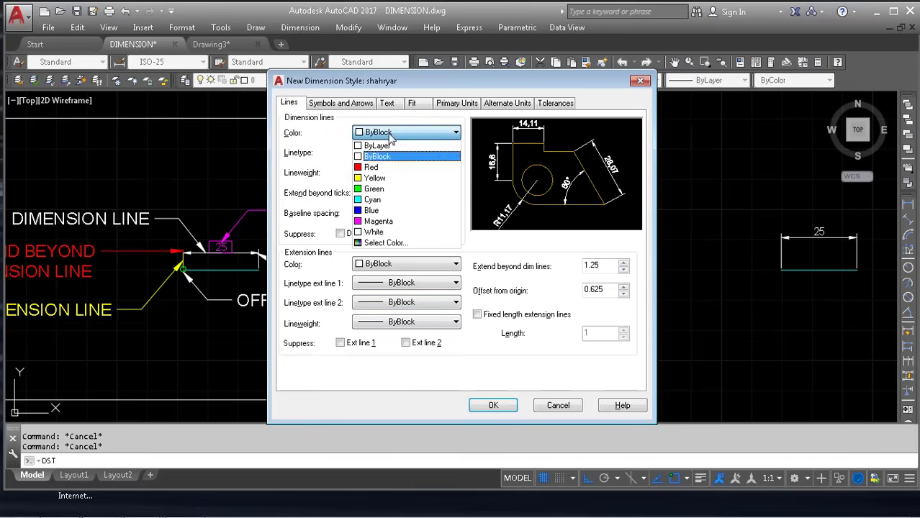
click(411, 133)
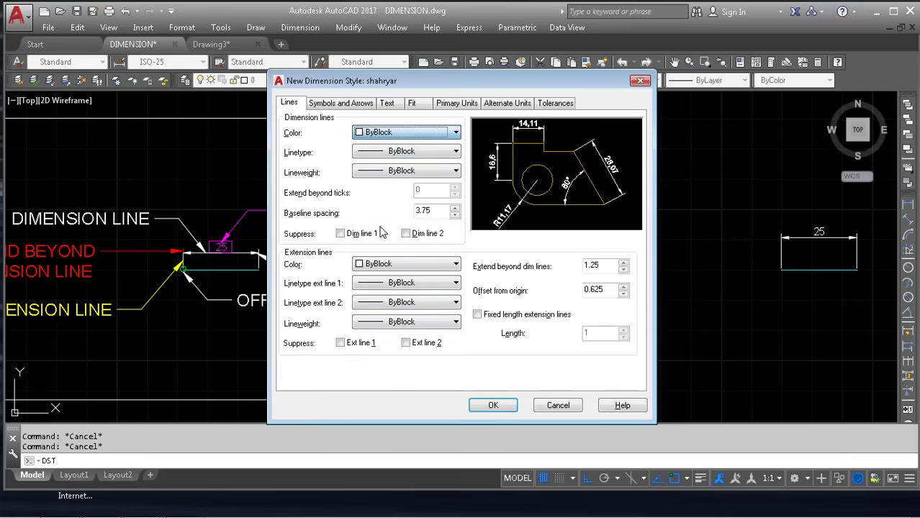
click(379, 265)
click(342, 105)
click(341, 103)
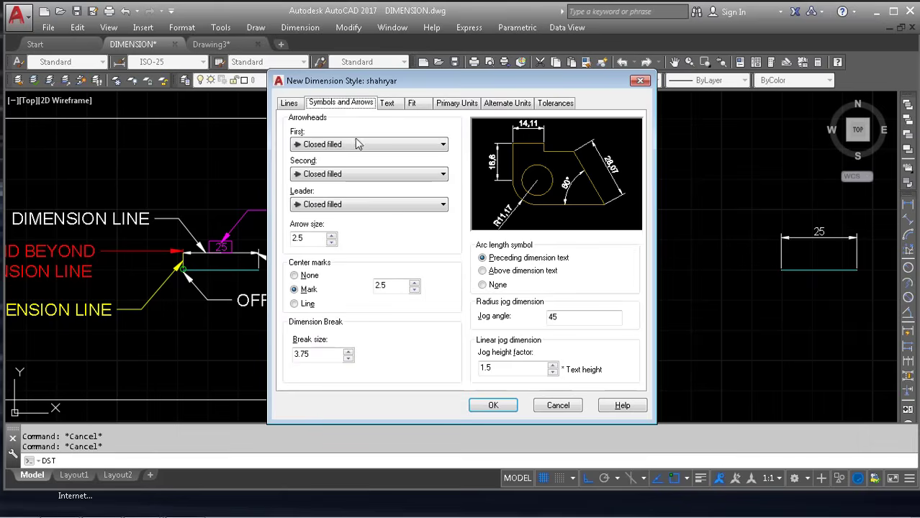
click(389, 104)
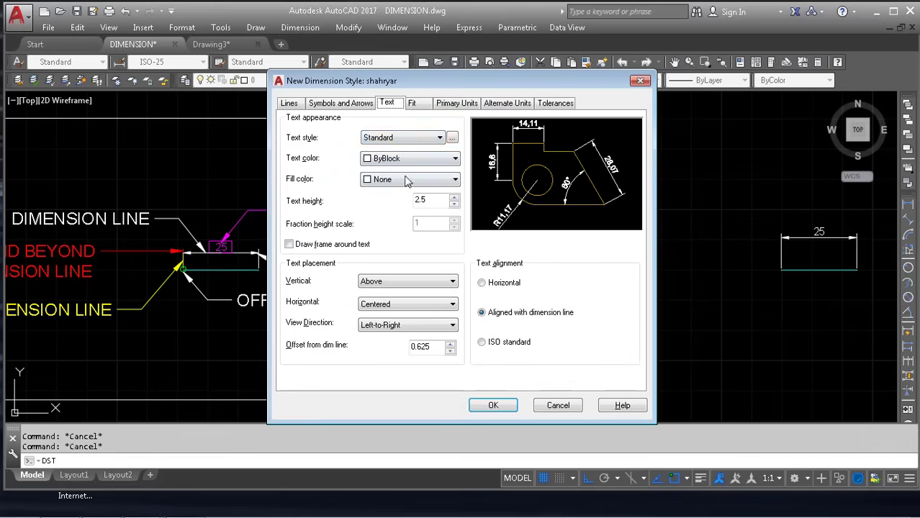
click(288, 103)
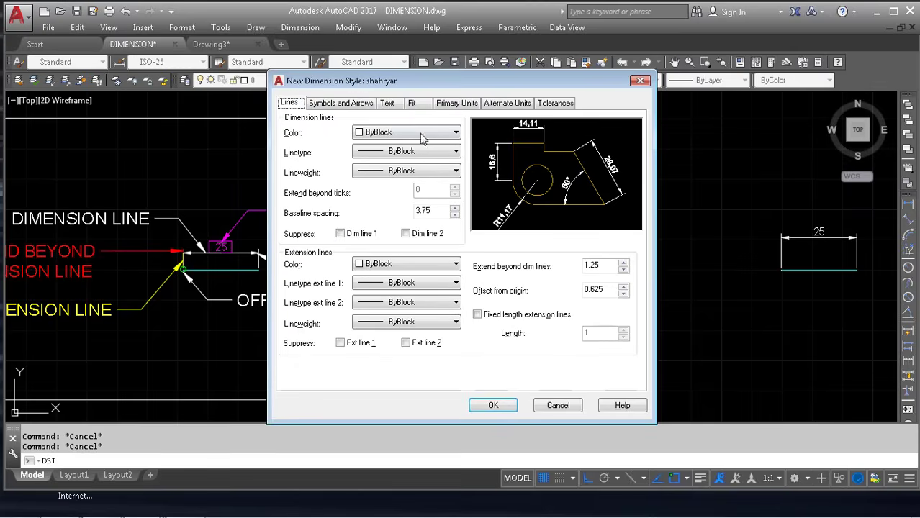
Reposition the style dialog so the diagram is uncovered, and set the dimension lines' colour to Red
drag(458, 80, 648, 80)
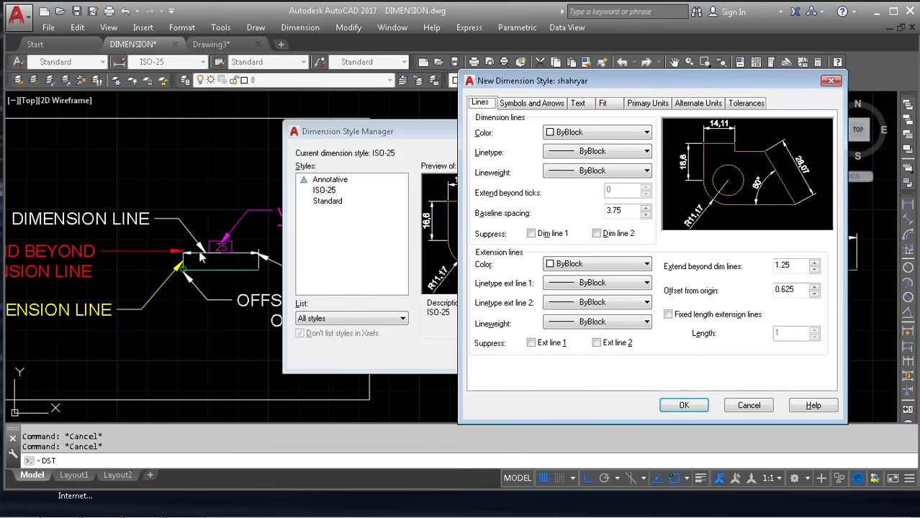
click(626, 137)
click(587, 131)
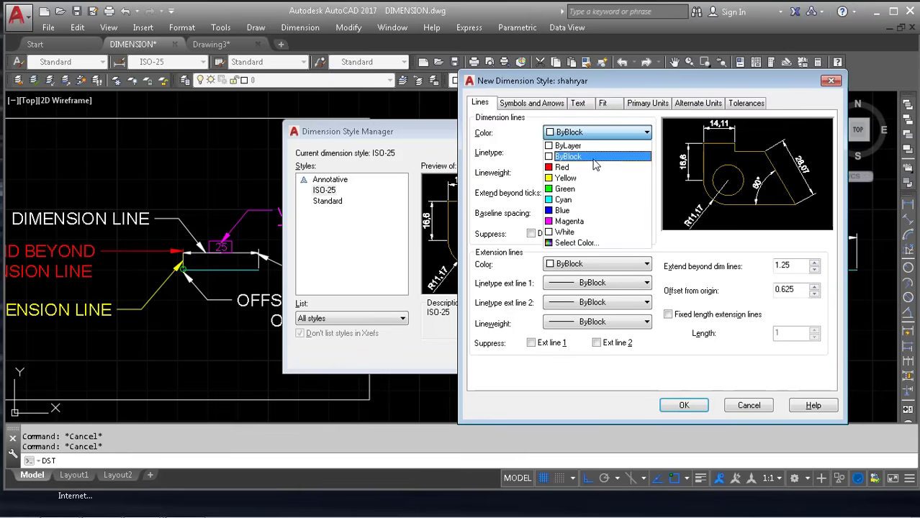
click(594, 167)
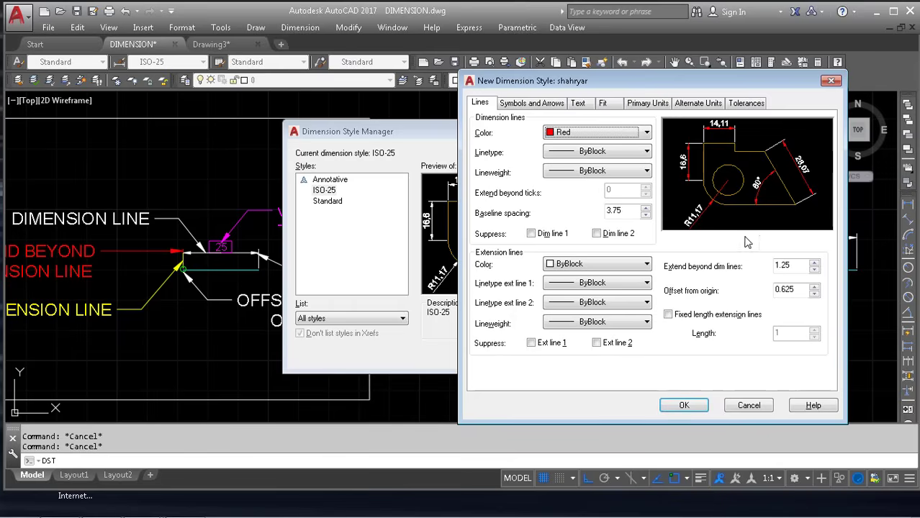
Load the ISO dot linetype ACAD_ISO07W100, keep ByBlock as the dimension lines' linetype, and inspect the available lineweights
click(589, 155)
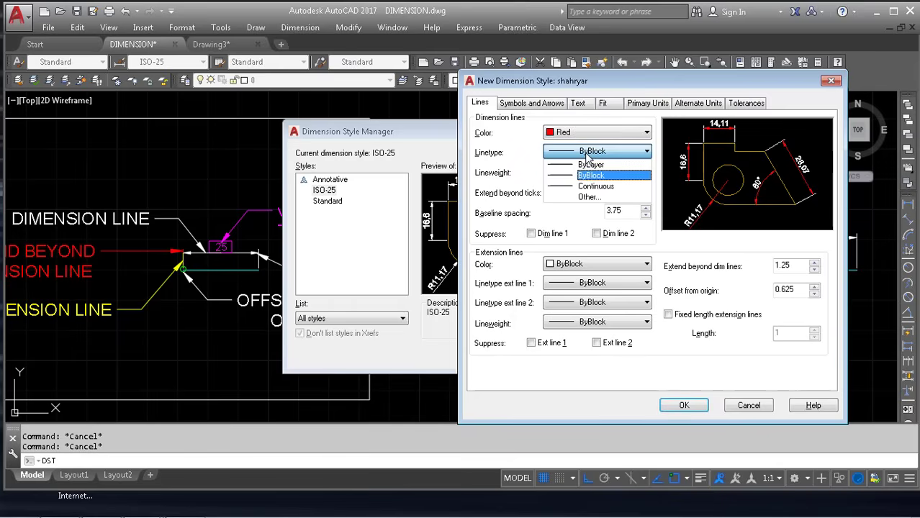
click(588, 198)
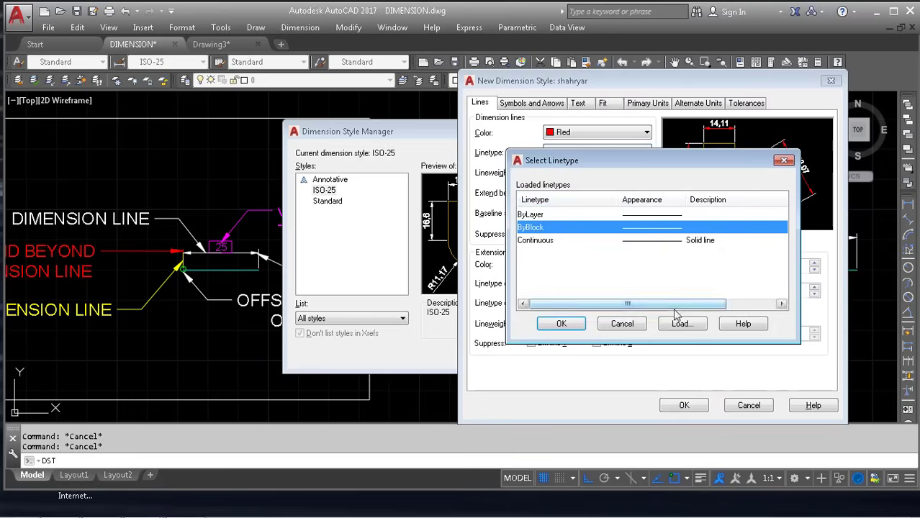
click(582, 323)
click(599, 170)
click(606, 152)
click(606, 151)
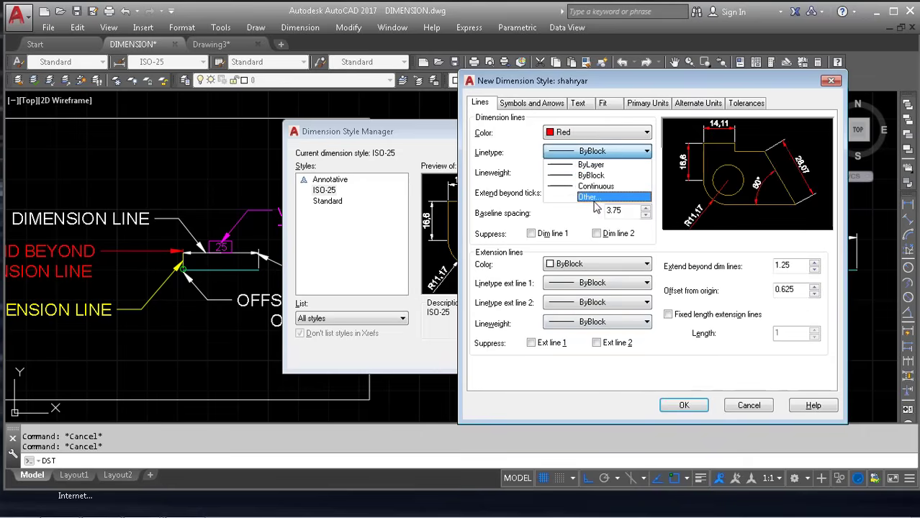
click(592, 198)
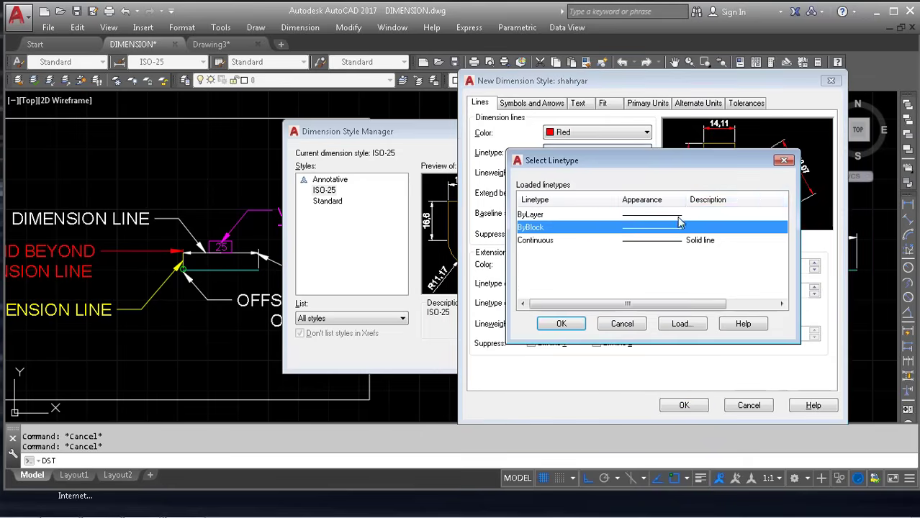
click(681, 324)
double_click(488, 291)
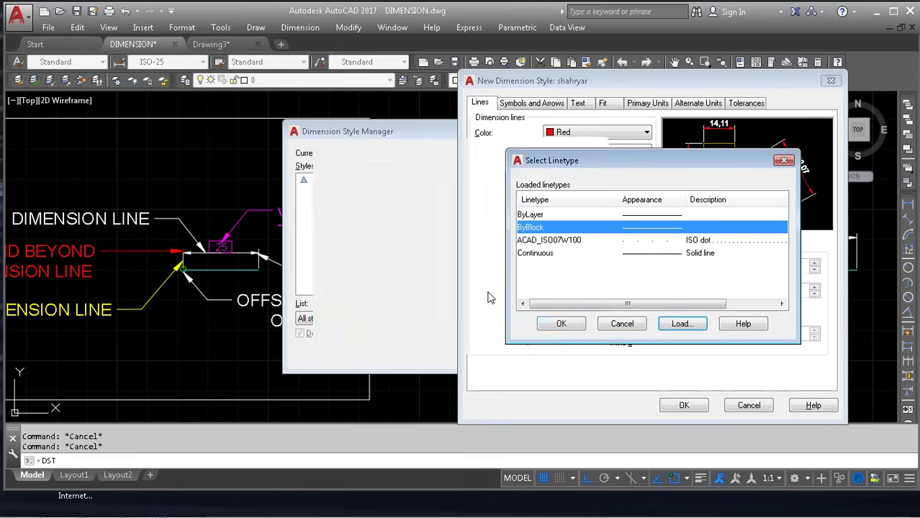
click(574, 323)
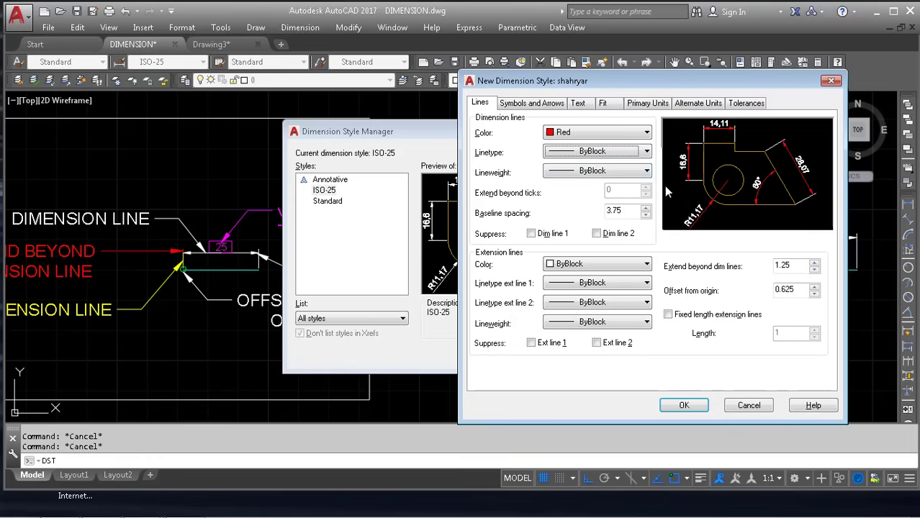
click(646, 172)
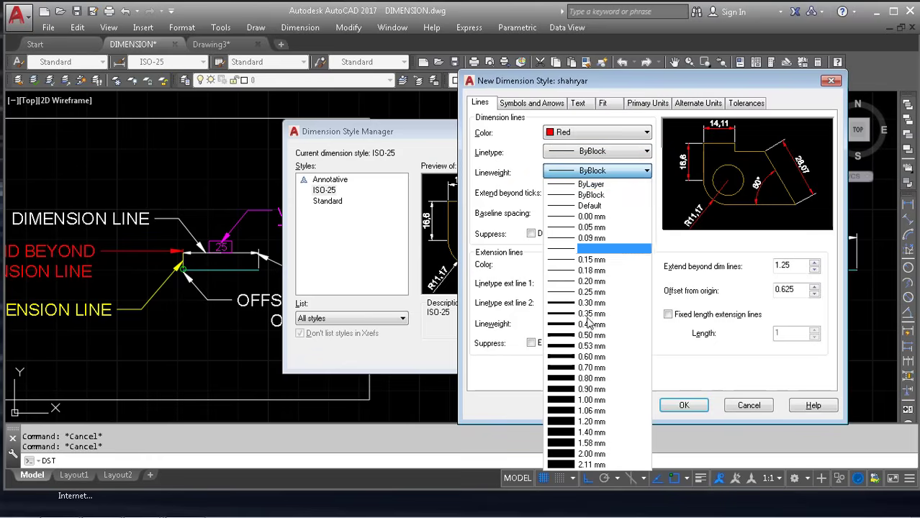
click(685, 179)
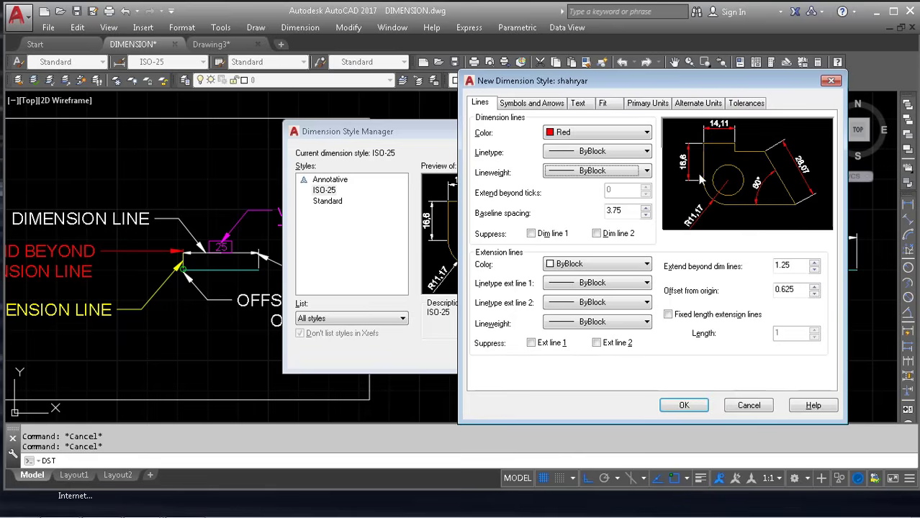
Try suppressing extension lines 1 and 2 in the style, and turn both suppressions off again
click(540, 345)
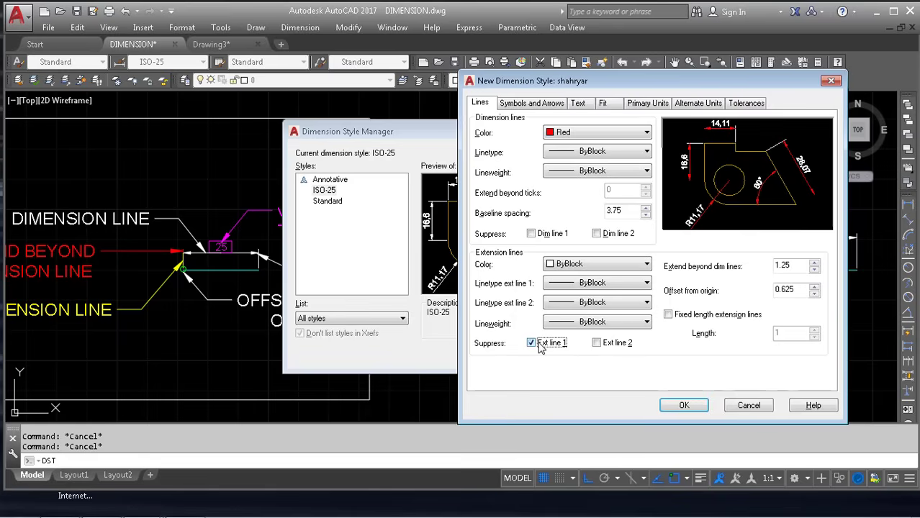
click(601, 344)
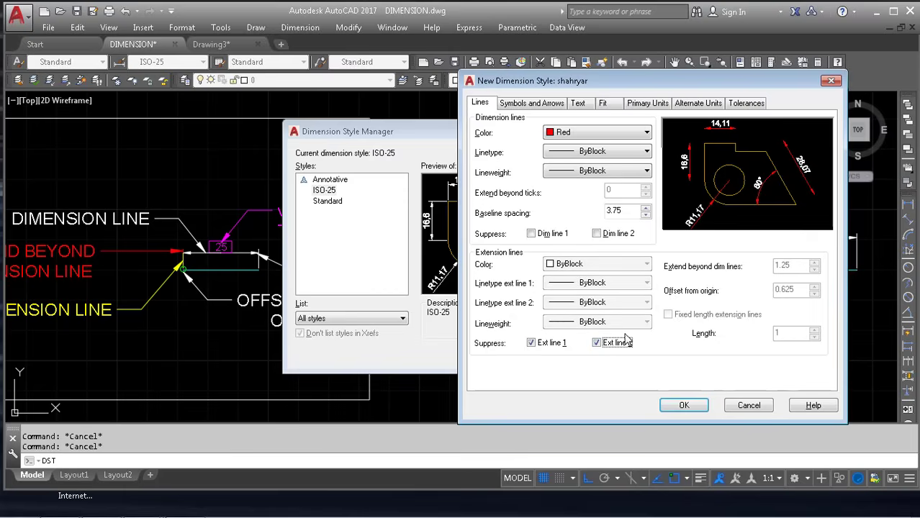
click(596, 343)
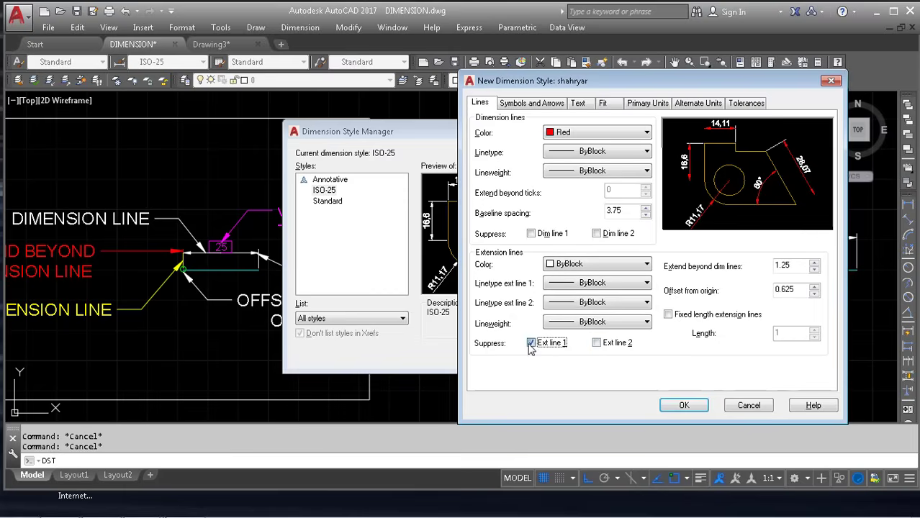
Try Cyan as the extension lines' colour, and set it to Green
click(586, 264)
click(565, 331)
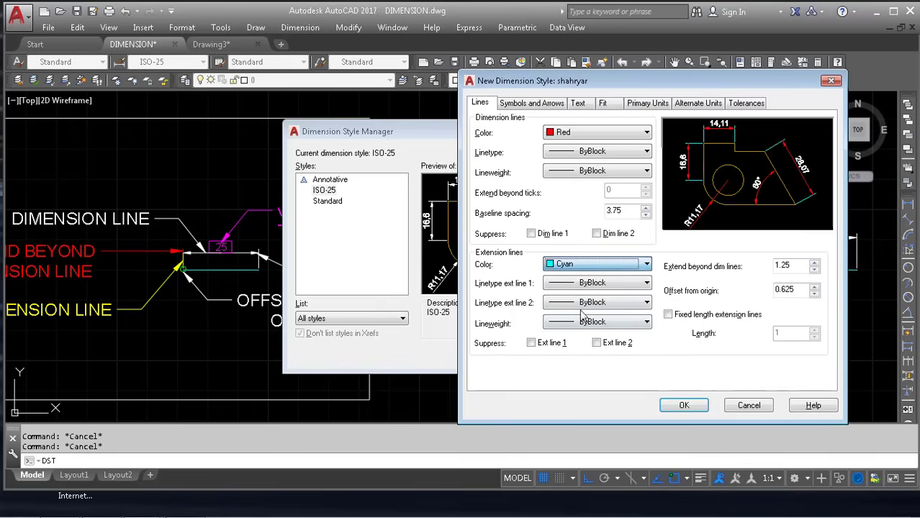
click(569, 264)
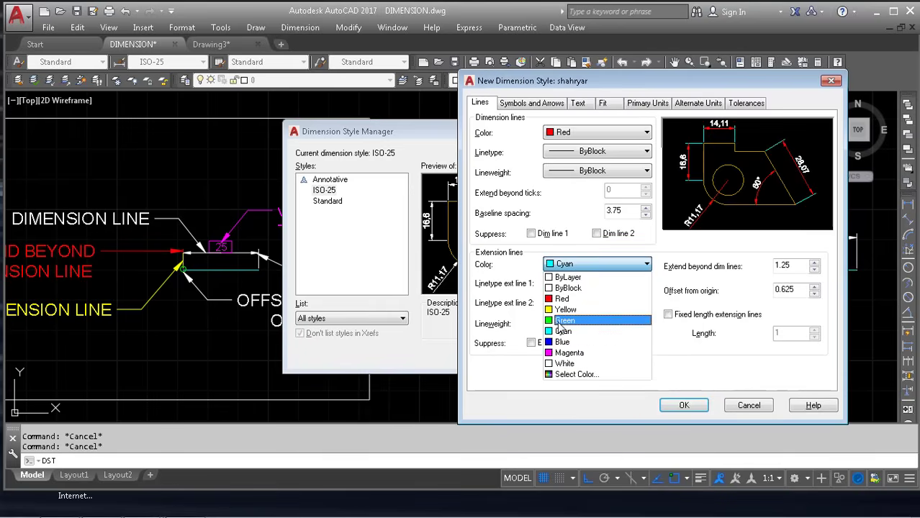
click(572, 321)
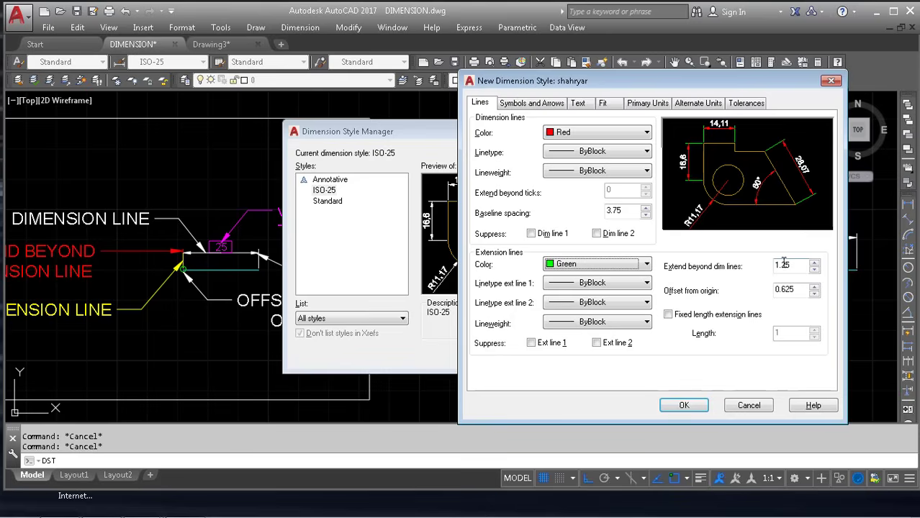
Set the extension lines to extend 1.5 beyond the dimension lines in the new dimension style
drag(793, 265, 719, 268)
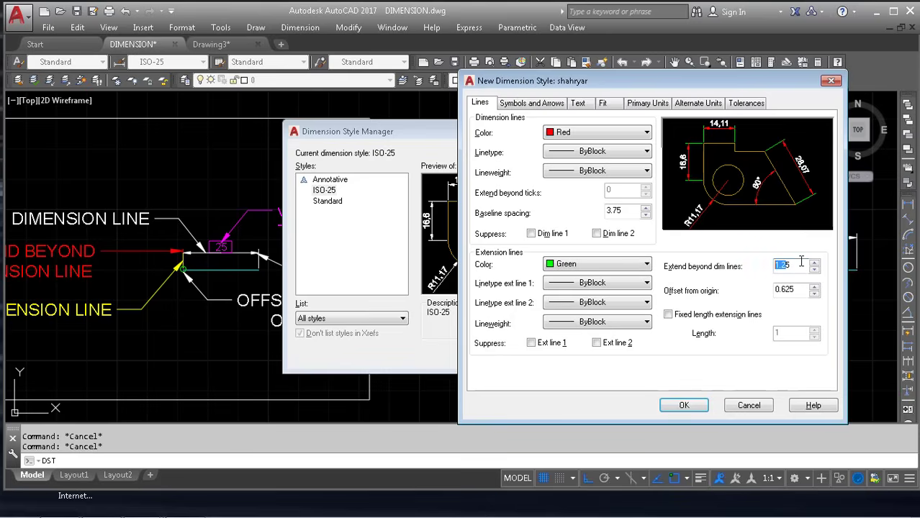
drag(801, 262, 746, 267)
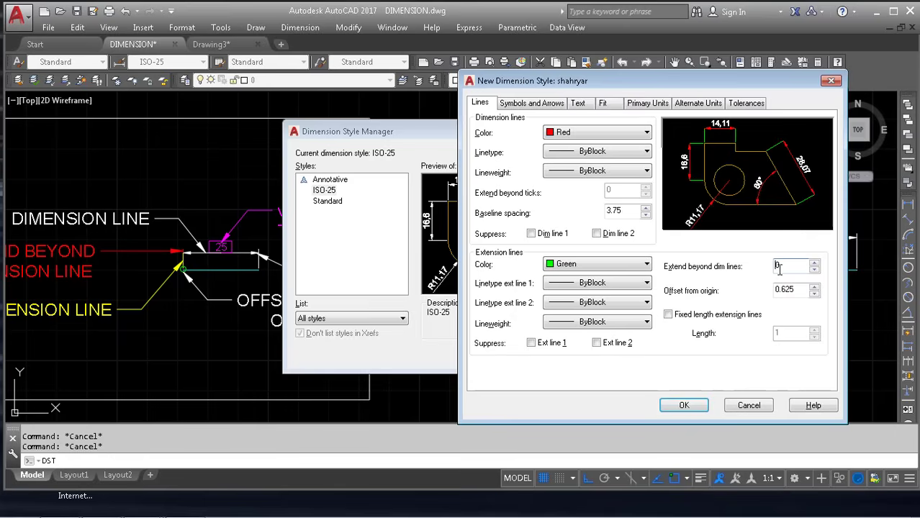
drag(779, 267, 707, 281)
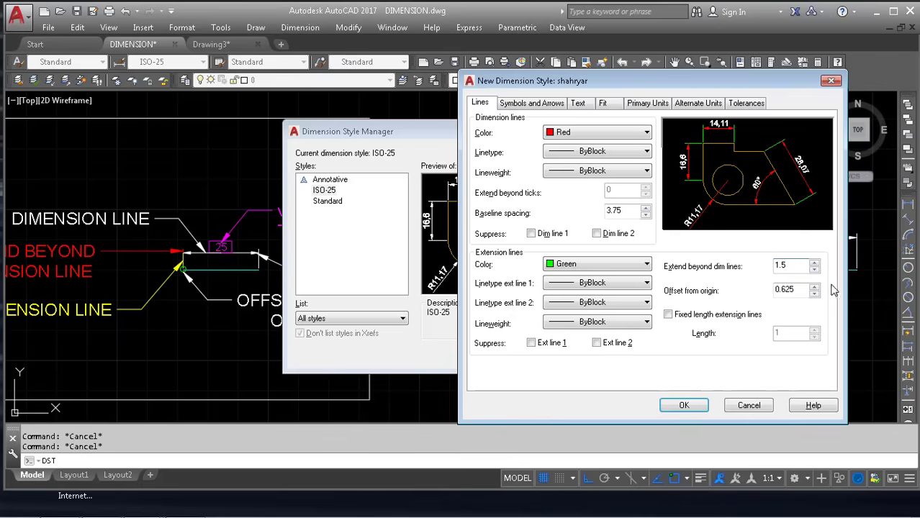
Set the offset from origin to 0.5 and enable fixed length extension lines with a length of 5
key(Tab)
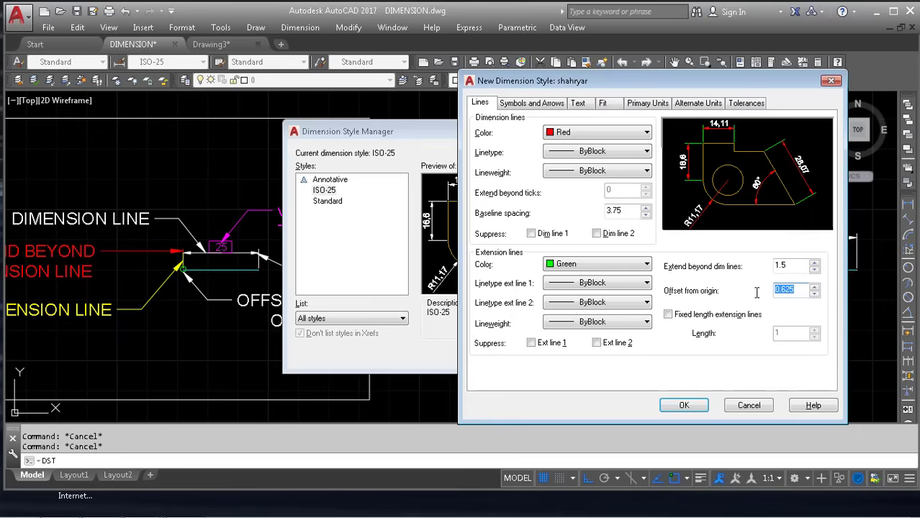
text(50.5)
click(701, 315)
key(Tab)
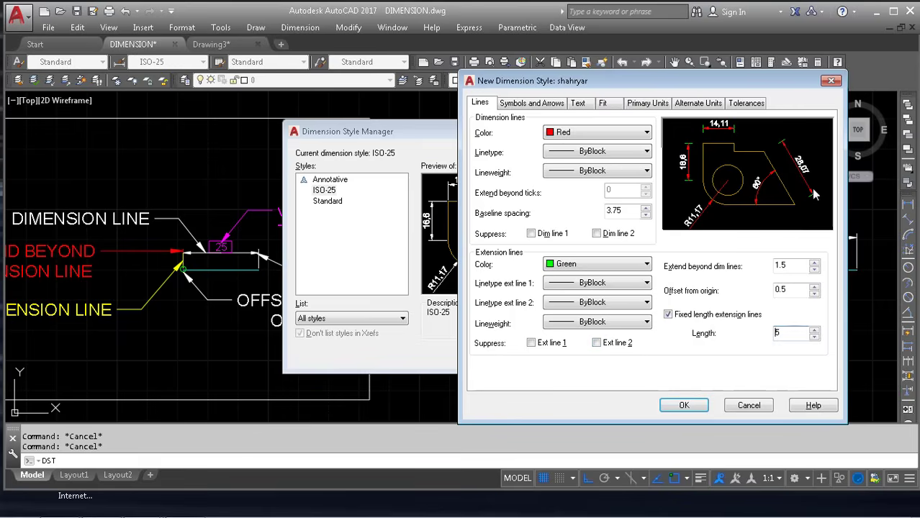
Save the new dimension style, make it the current style, and close the style manager
click(684, 405)
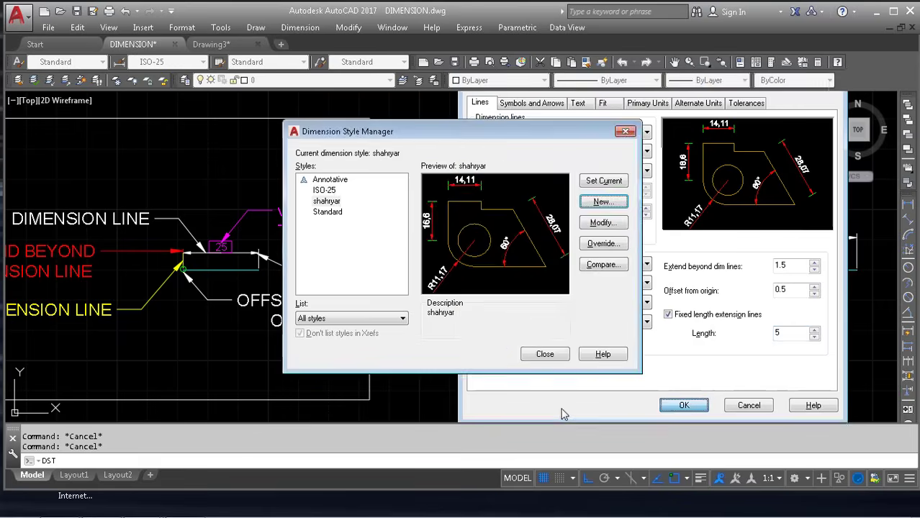
click(603, 180)
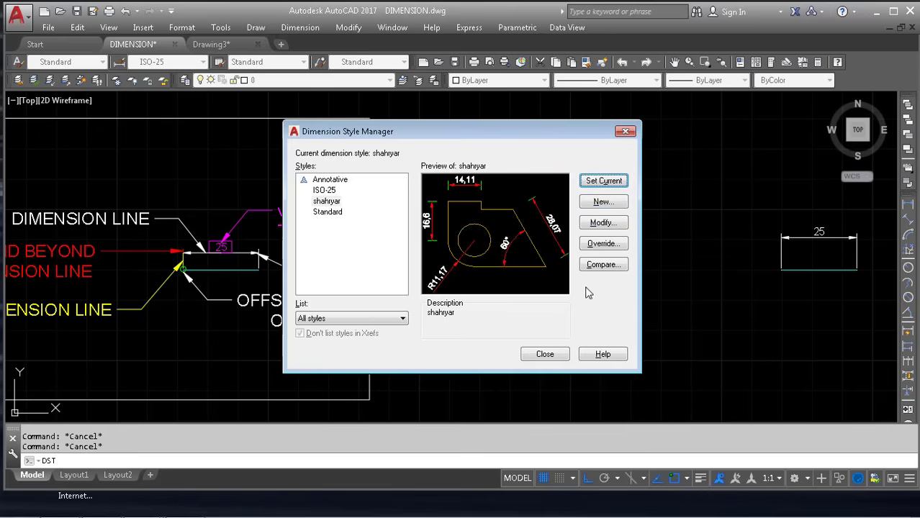
click(545, 354)
Add a linear dimension to the cyan line by selecting the line as the object, placing the dimension below it
click(909, 112)
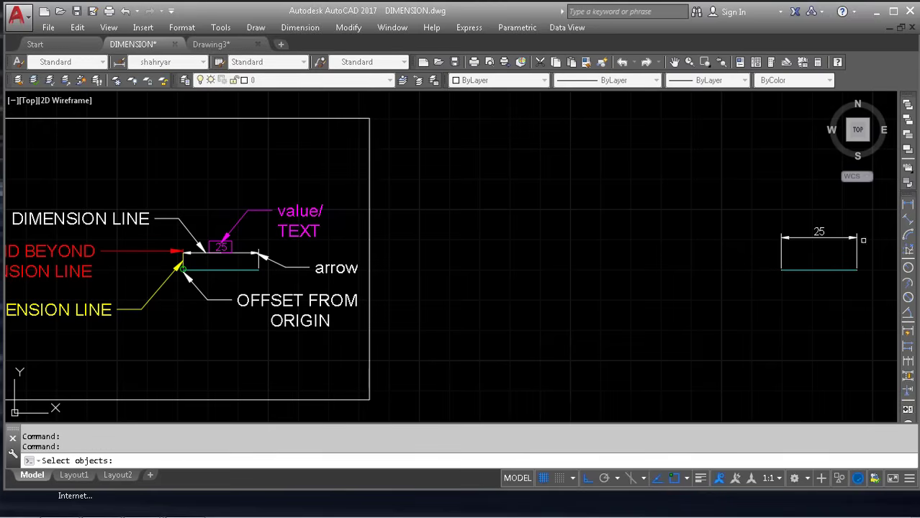
click(908, 204)
key(Return)
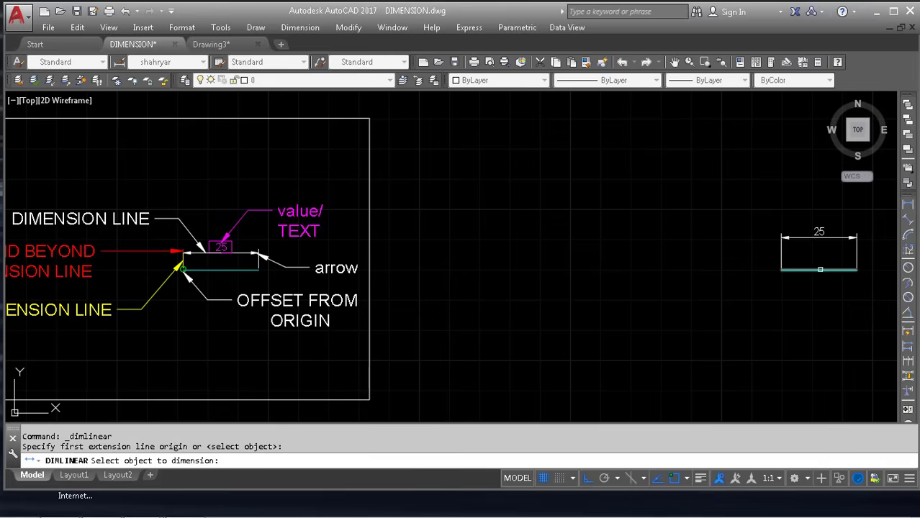
click(820, 269)
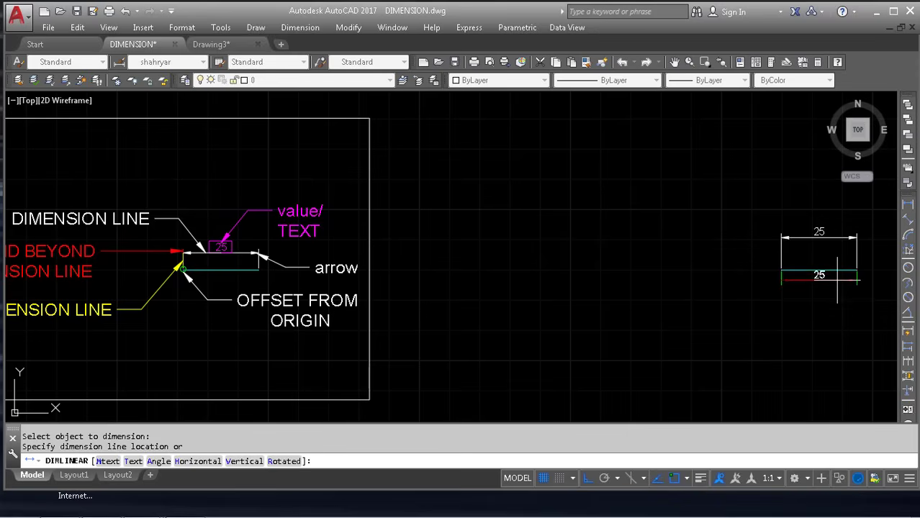
click(845, 323)
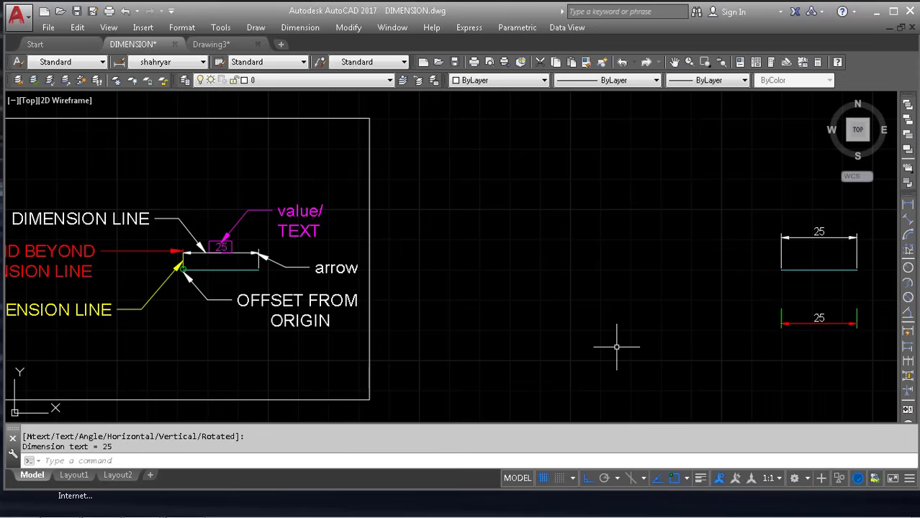
Open the custom dimension style for modification and bring up its symbols and arrows settings
text(dst)
key(Return)
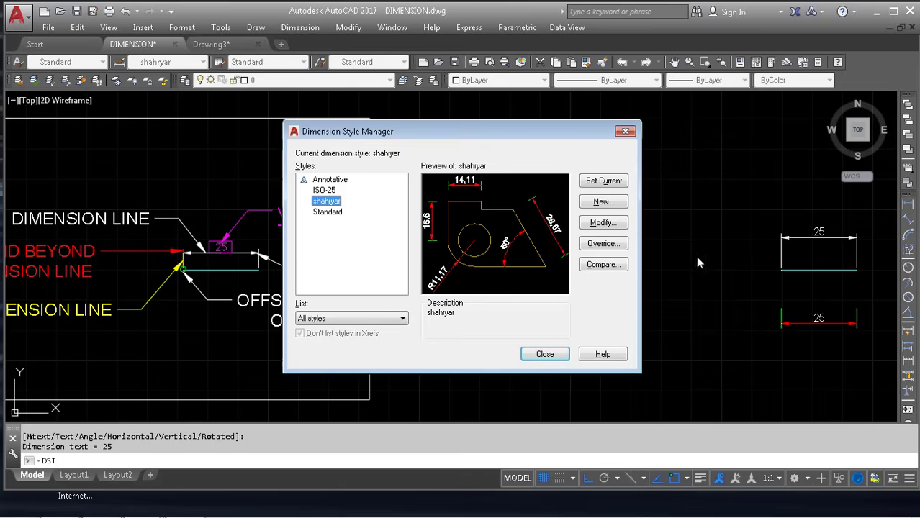
click(602, 222)
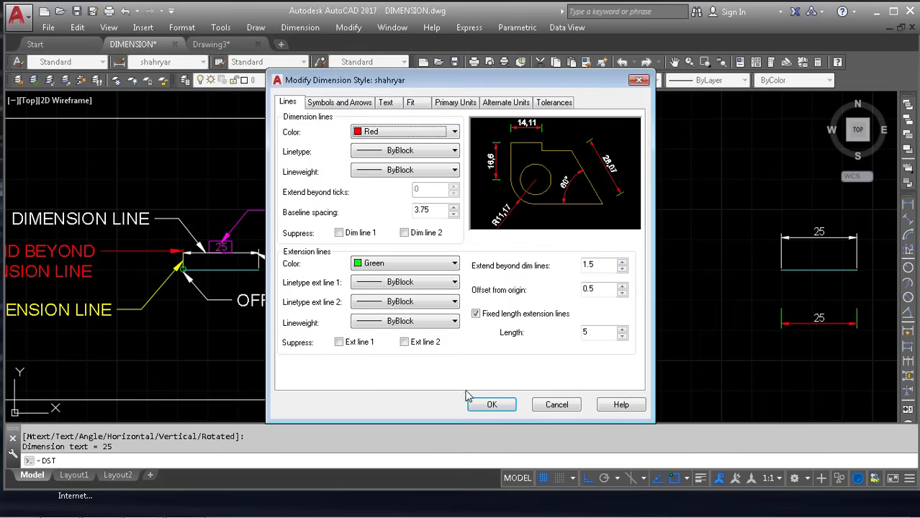
click(533, 315)
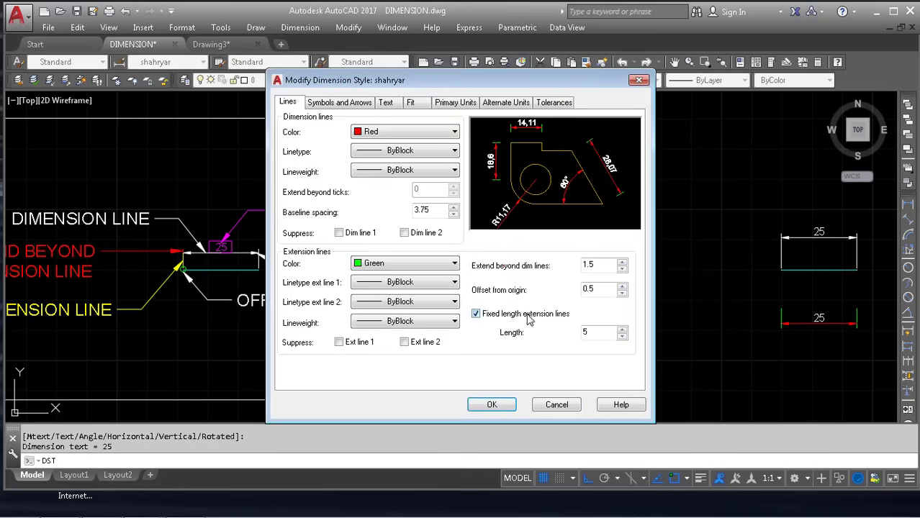
click(339, 105)
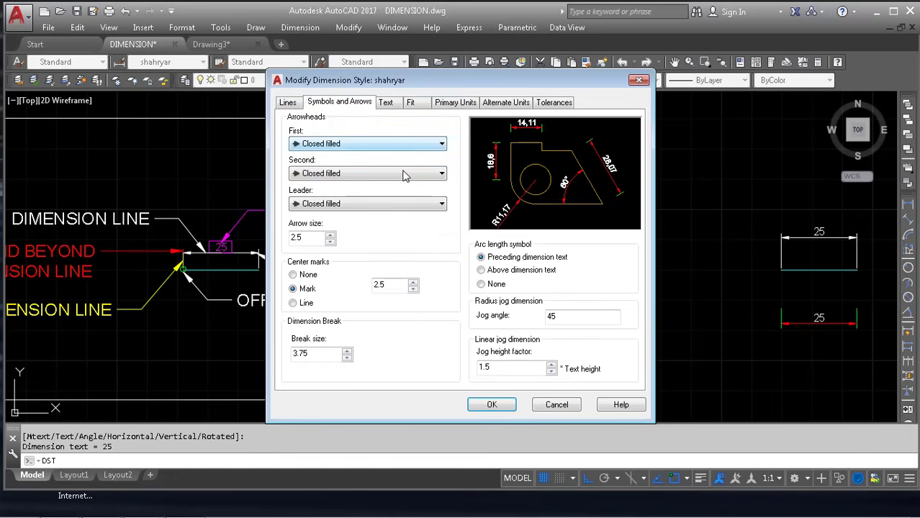
Try Closed and Architectural tick for both dimension arrowheads, then Closed filled for the second one, and return it to Architectural tick
click(407, 144)
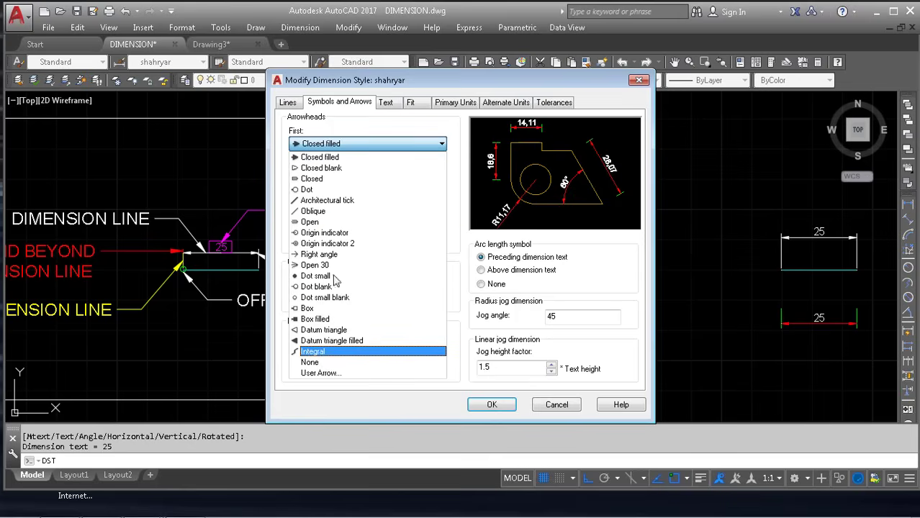
click(347, 179)
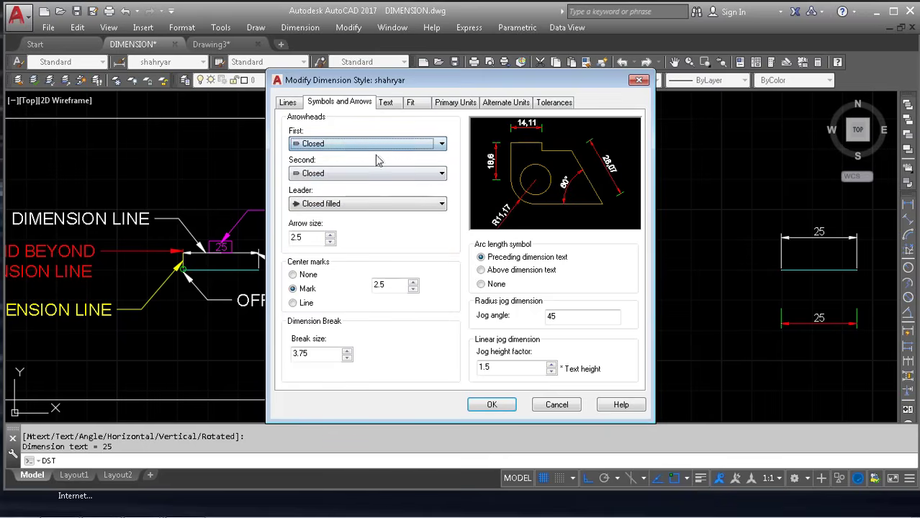
click(376, 145)
click(333, 202)
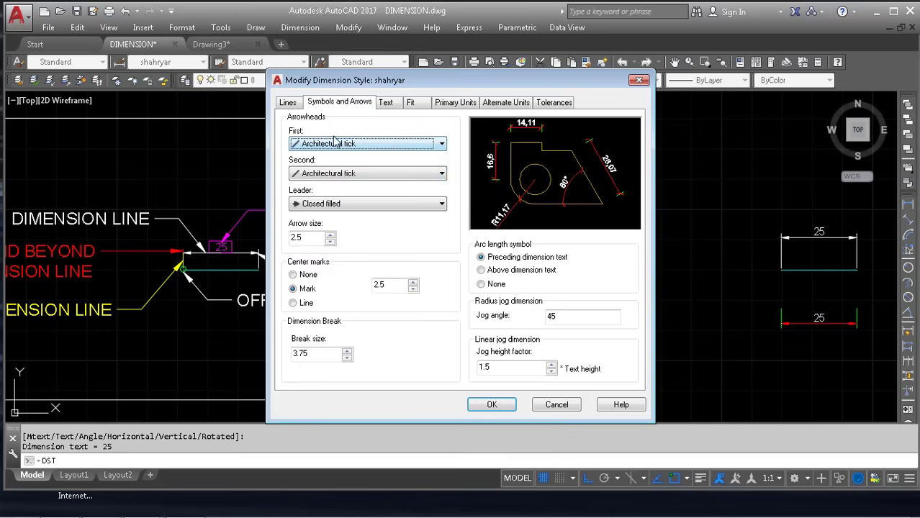
click(375, 172)
click(349, 175)
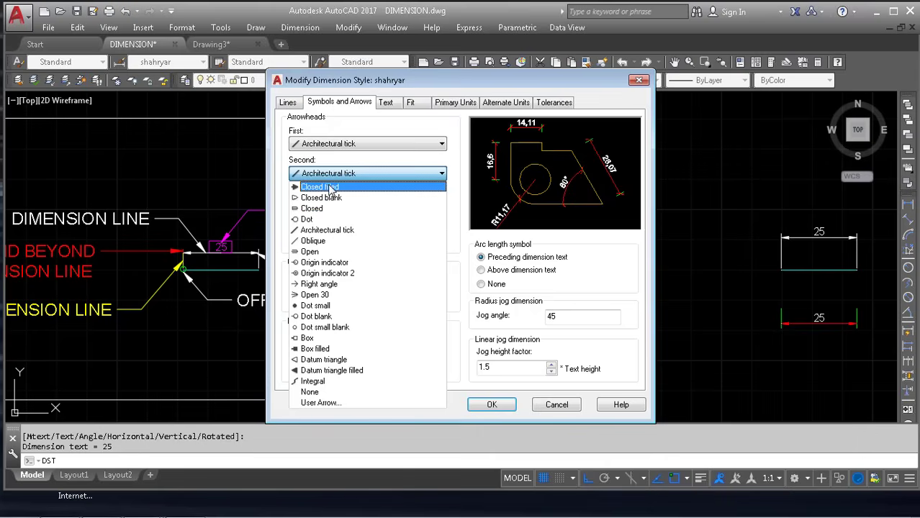
click(320, 186)
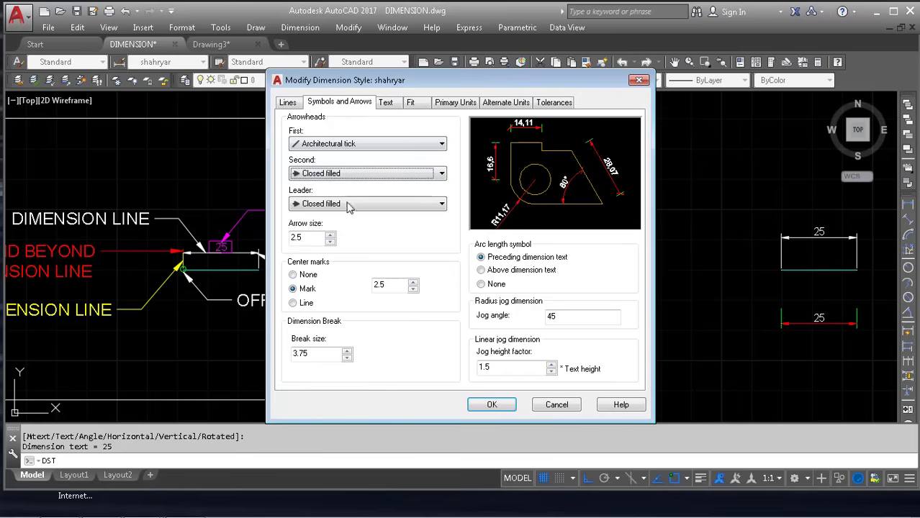
click(328, 174)
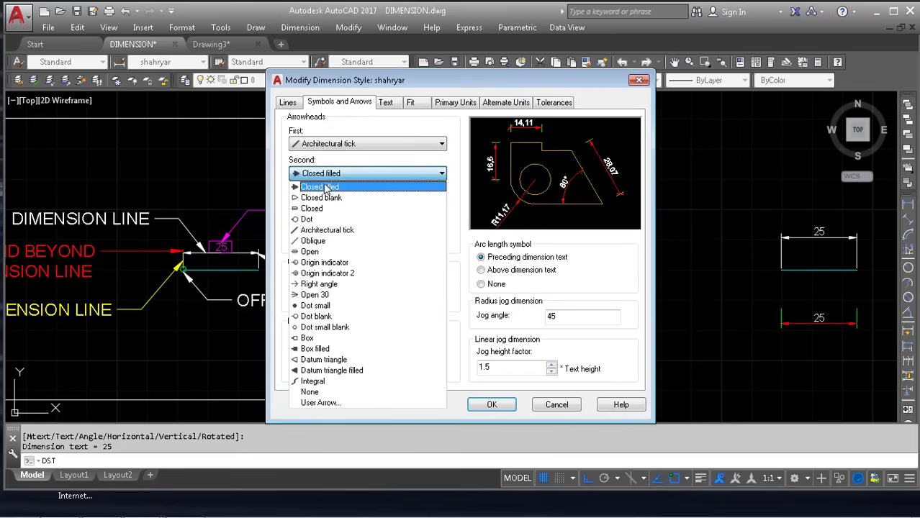
click(328, 229)
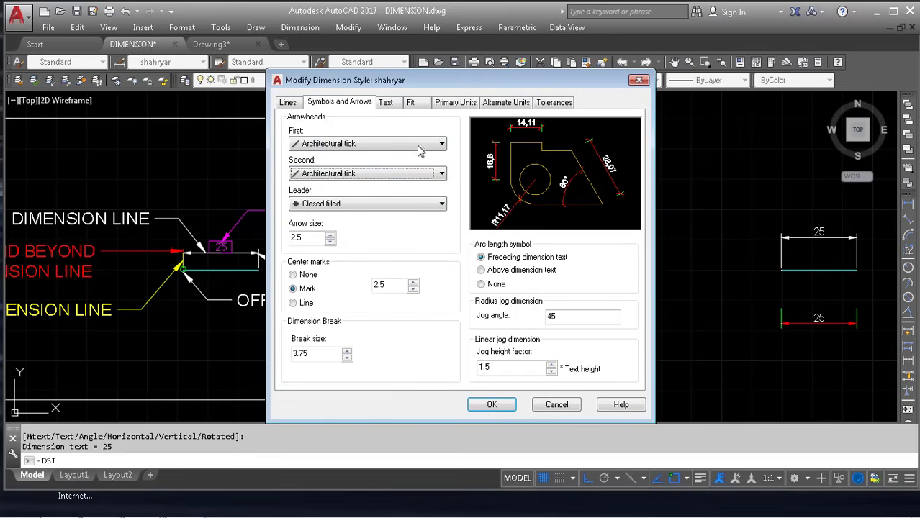
Try Closed as the leader arrowhead, and set it back to Closed filled
click(326, 205)
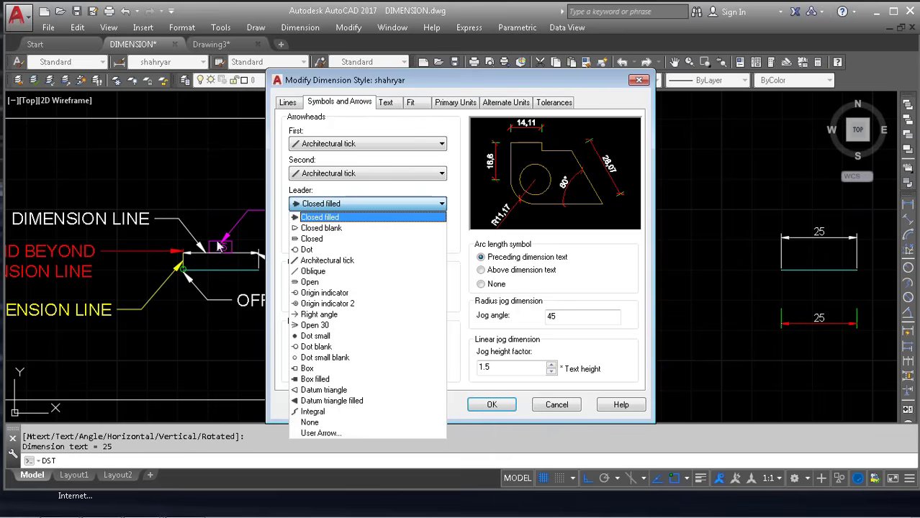
click(536, 214)
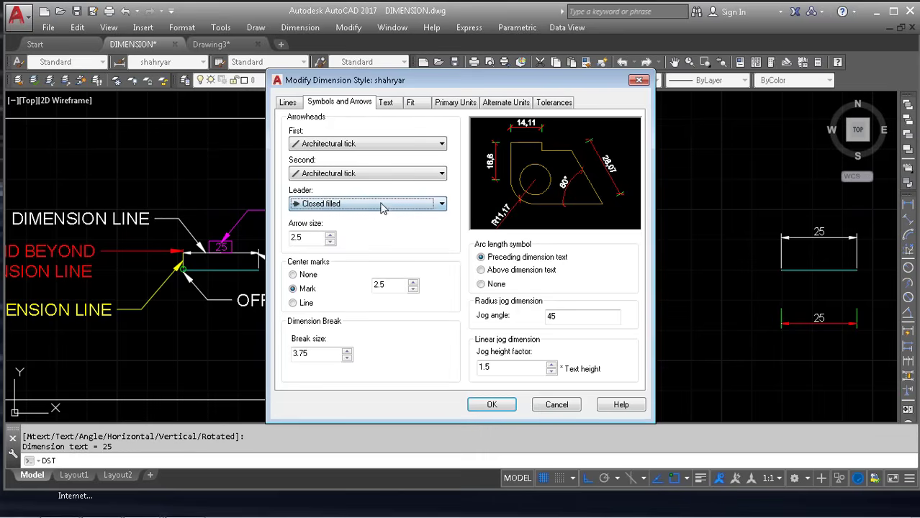
click(389, 206)
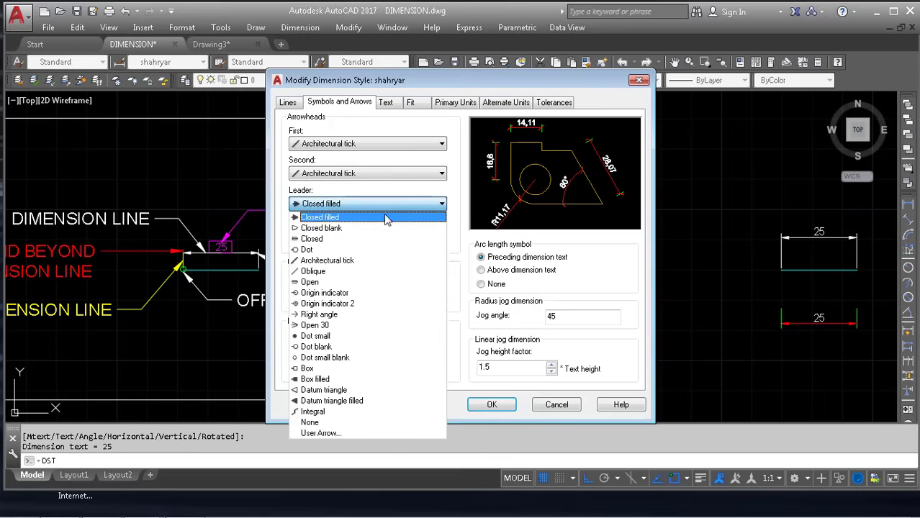
click(331, 238)
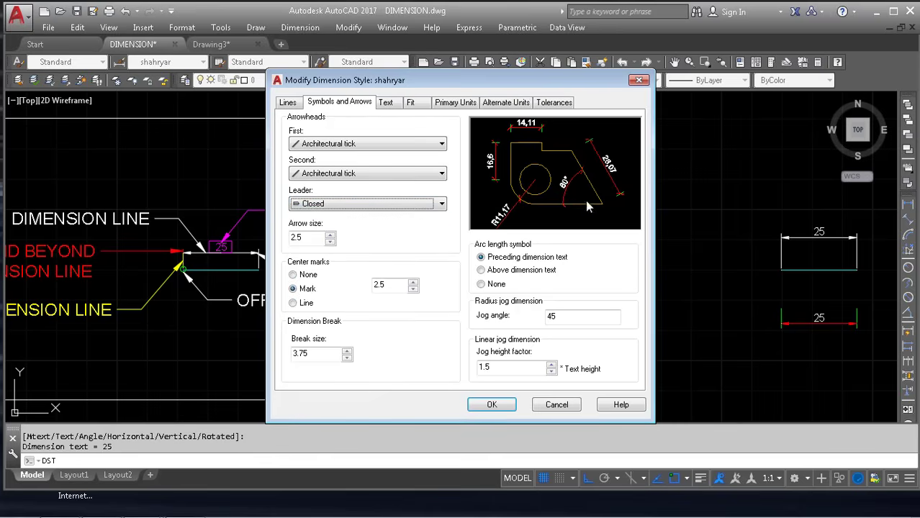
click(394, 206)
click(382, 206)
click(331, 207)
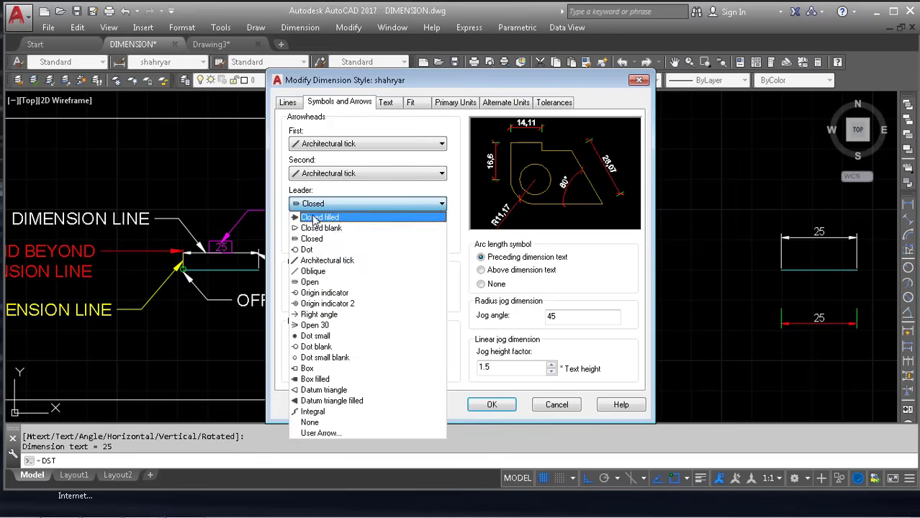
click(315, 218)
click(301, 239)
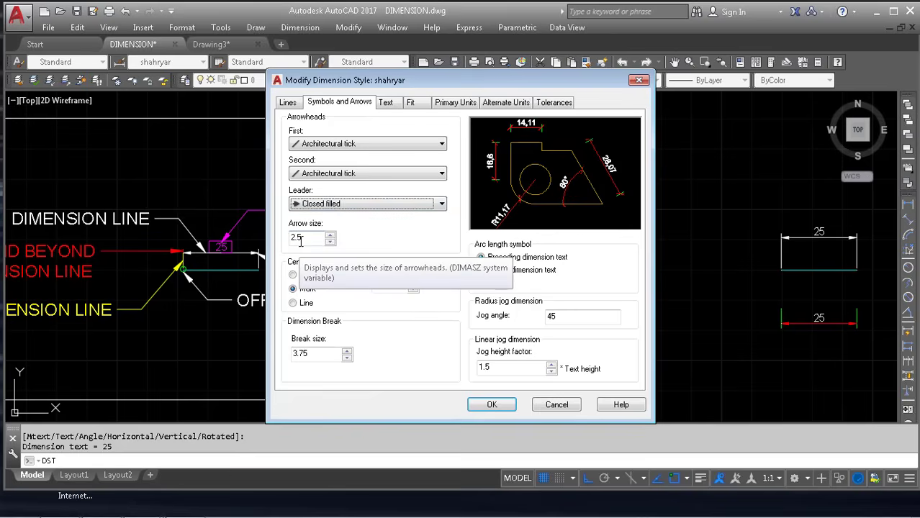
Set both dimension arrowheads to Closed filled, with an arrow size of 2.5
double_click(303, 239)
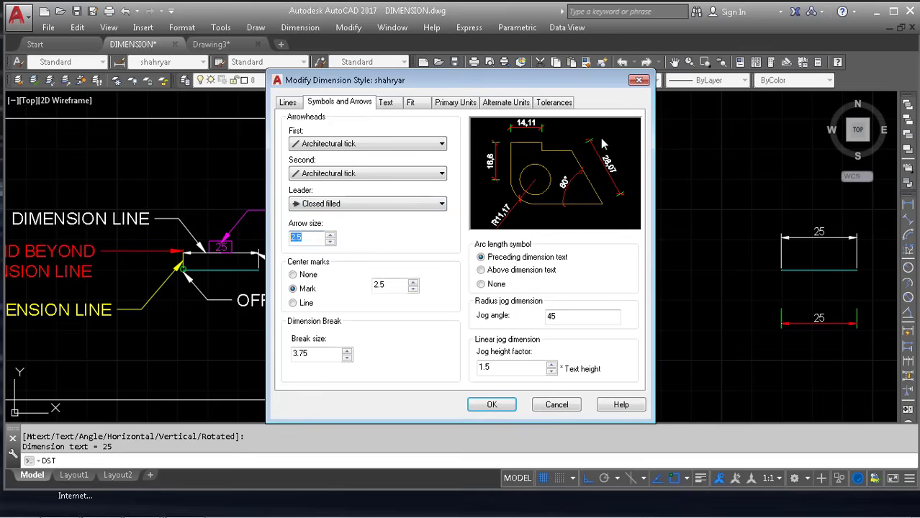
click(349, 144)
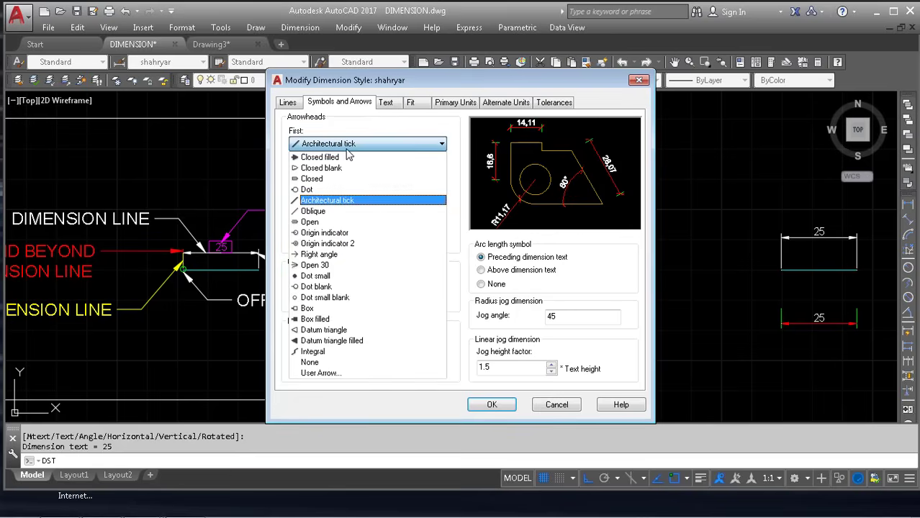
click(348, 157)
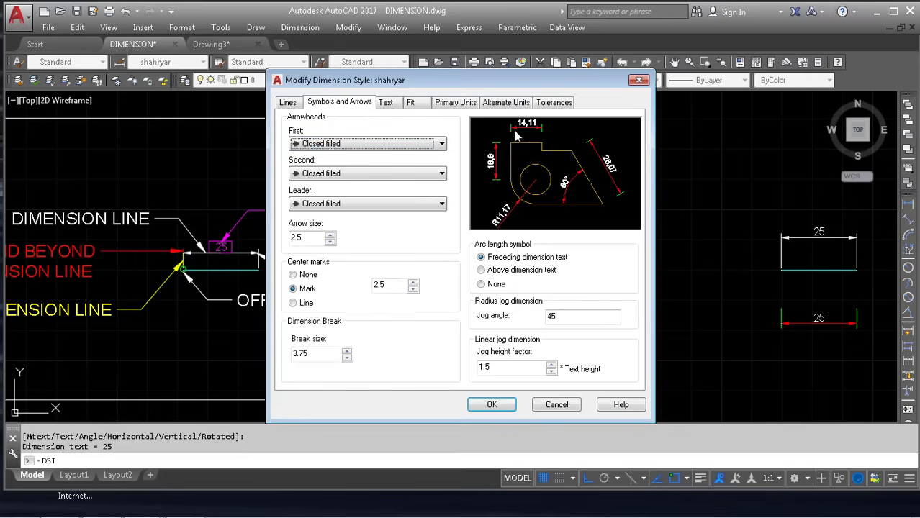
double_click(302, 237)
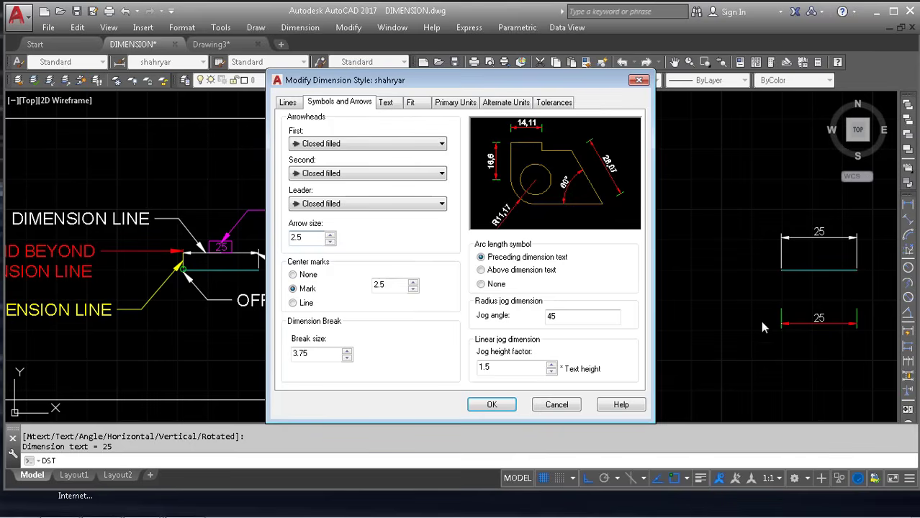
Try the None and Line center mark options, return to Mark, and save the style and close the manager
click(293, 275)
click(293, 288)
click(293, 303)
click(297, 288)
drag(390, 286, 354, 283)
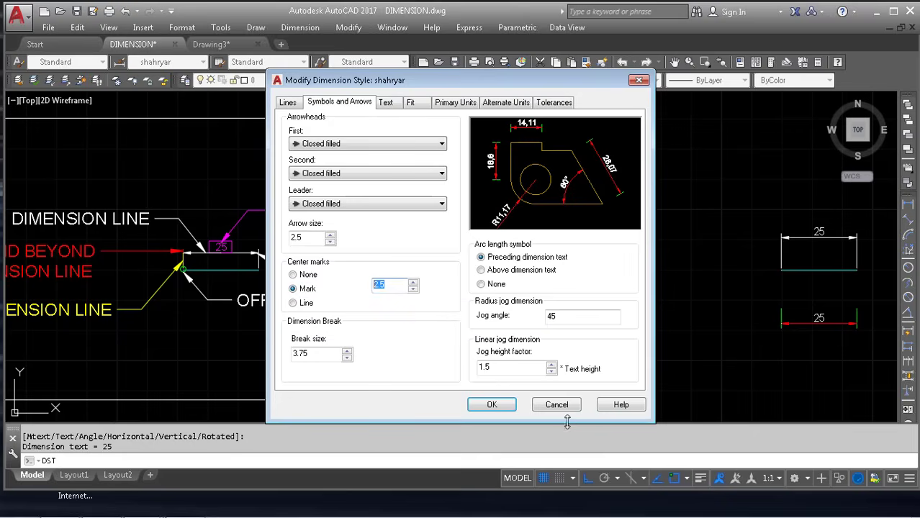
click(494, 403)
click(543, 354)
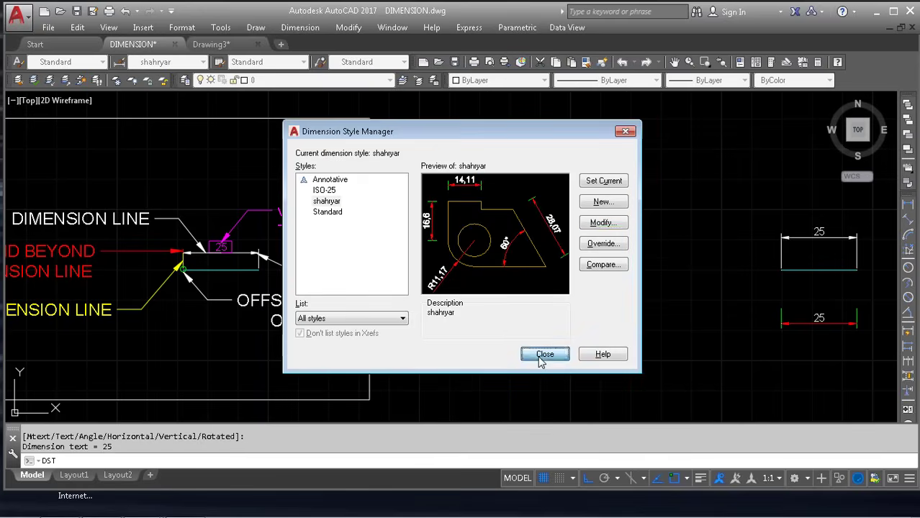
Draw a circle with a radius of about 47.95 beside the framed diagram and add a radius dimension to it
text(``c)
key(Return)
click(611, 268)
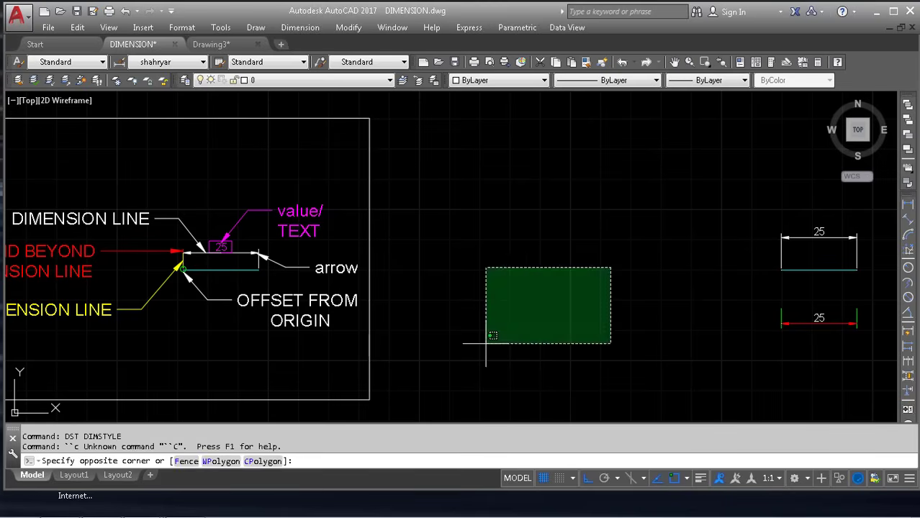
key(Escape)
key(Escape)
text(c)
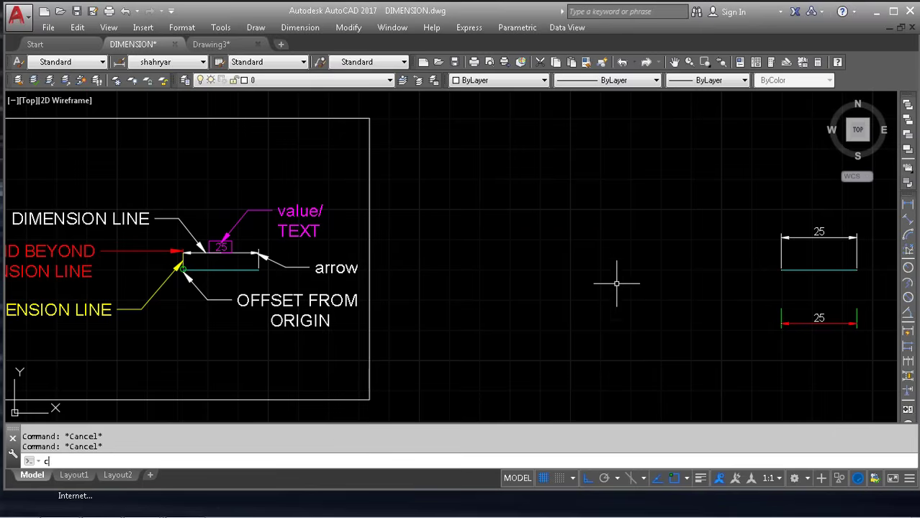
key(Return)
click(603, 235)
click(486, 320)
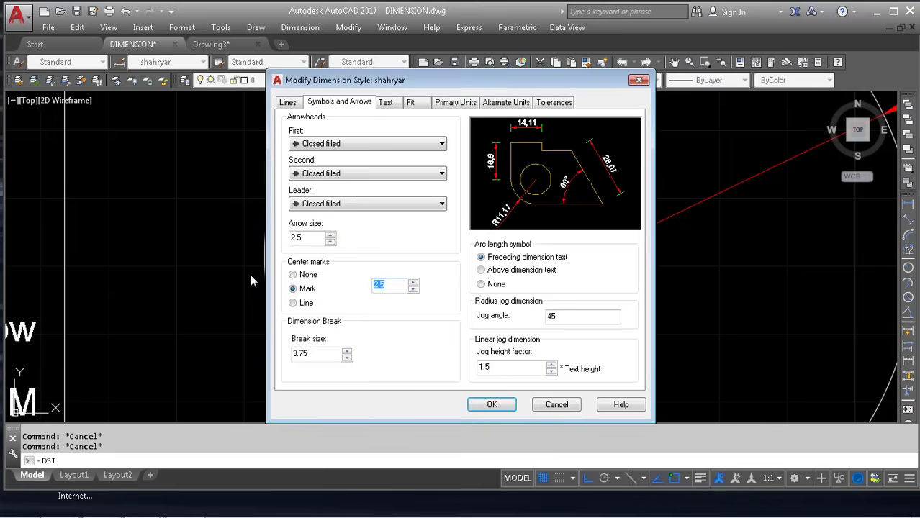
Set the custom dimension style's center mark size to 5, save it, make it current and close the style manager
text(5)
click(492, 405)
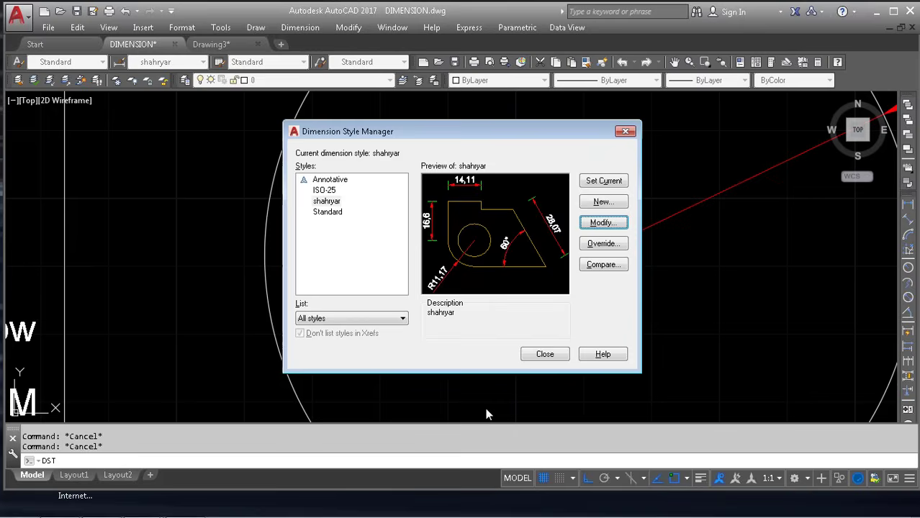
click(596, 181)
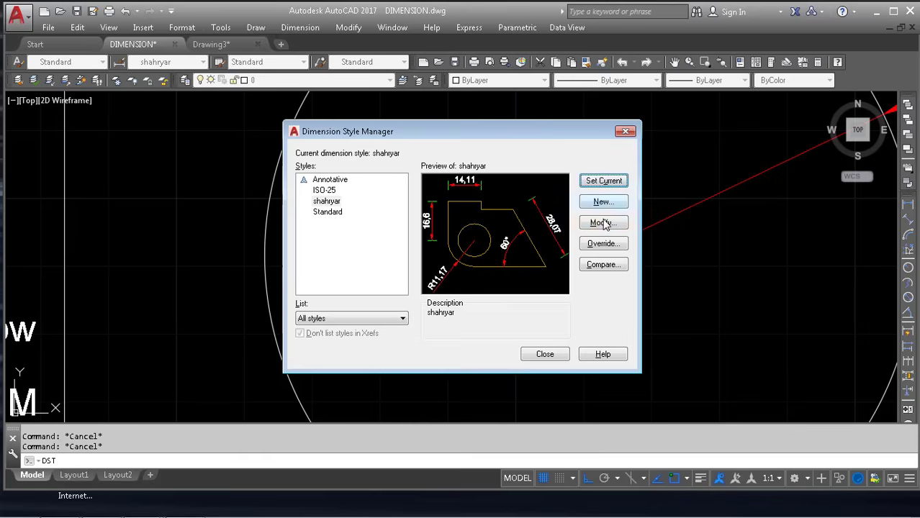
click(545, 355)
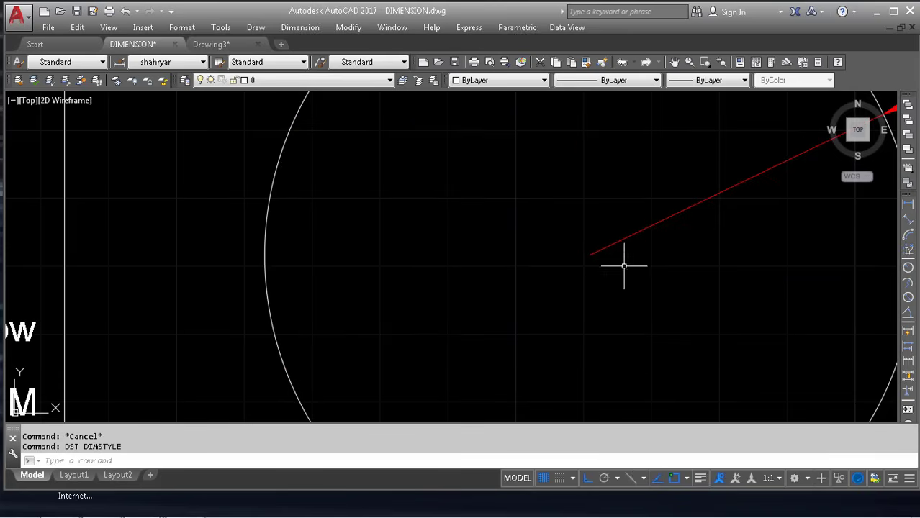
scroll(534, 261, up, 2)
scroll(527, 171, down, 2)
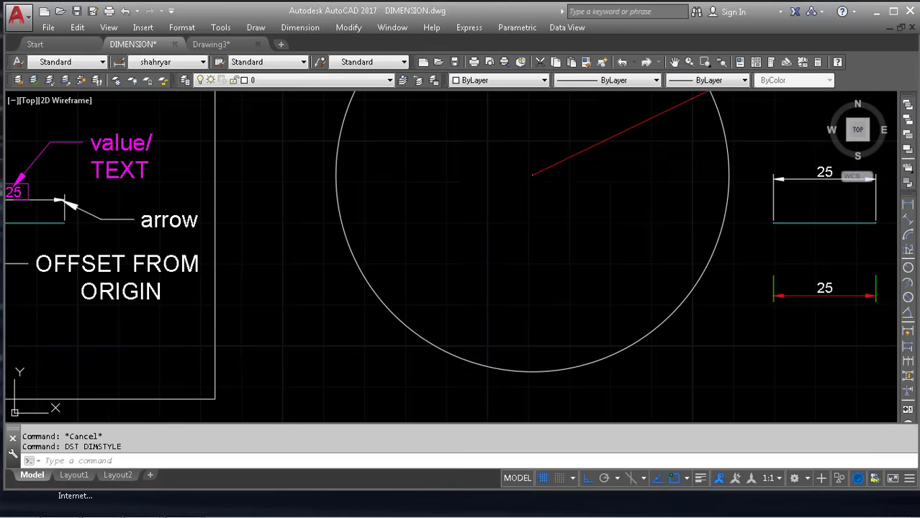
middle_drag(530, 174, 552, 319)
Change the custom dimension style's center marks to Line, save the style and close the manager
text(DSt)
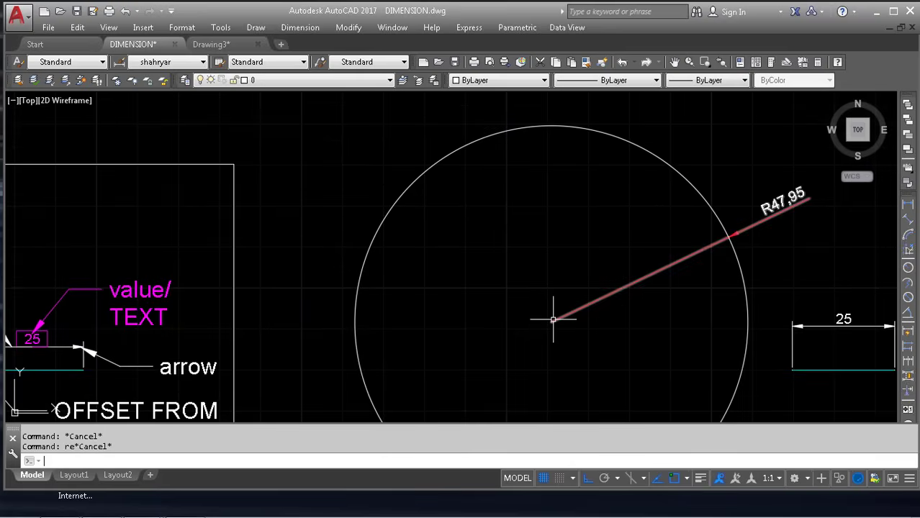
key(Return)
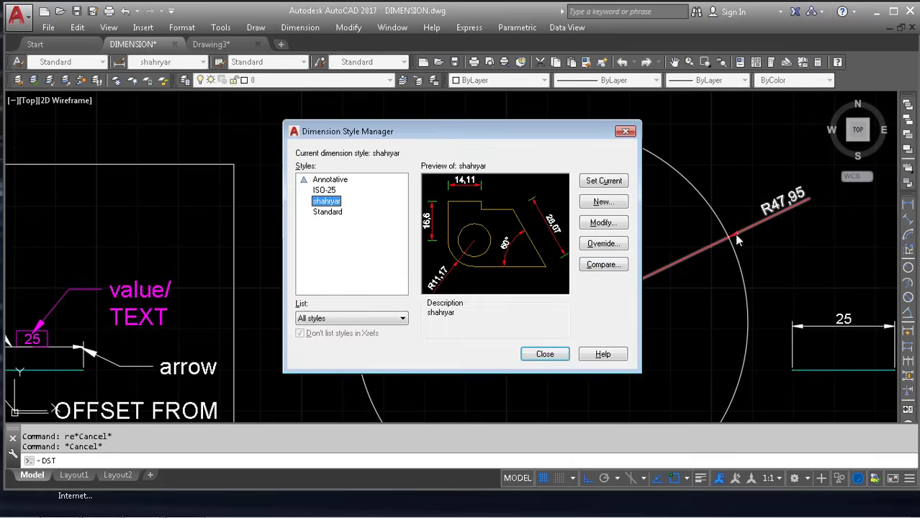
click(603, 223)
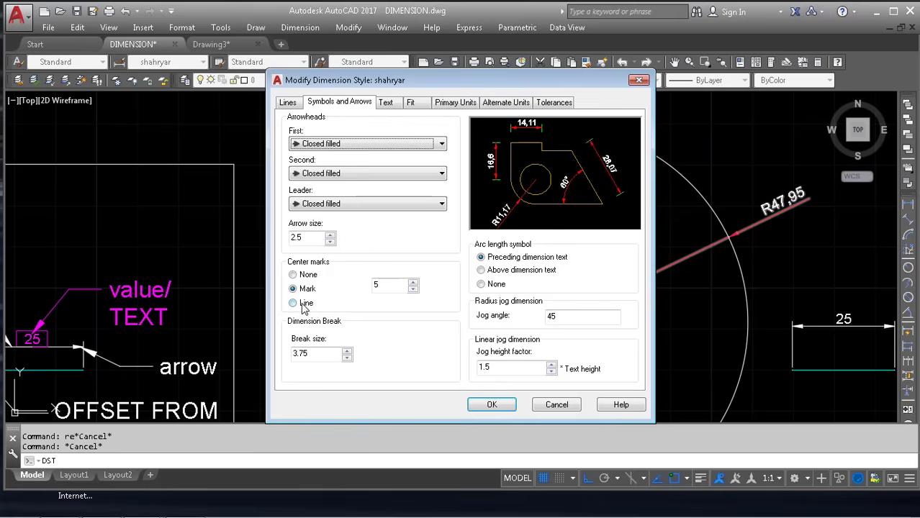
click(304, 305)
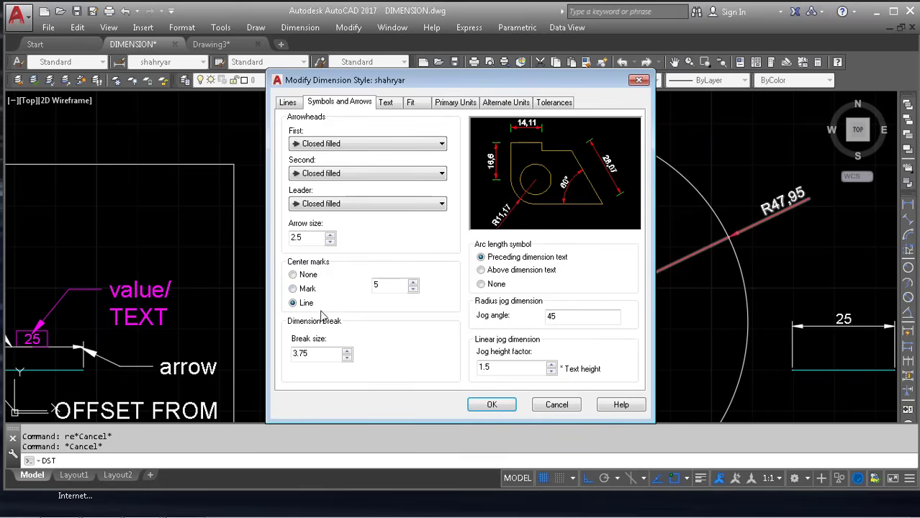
click(492, 406)
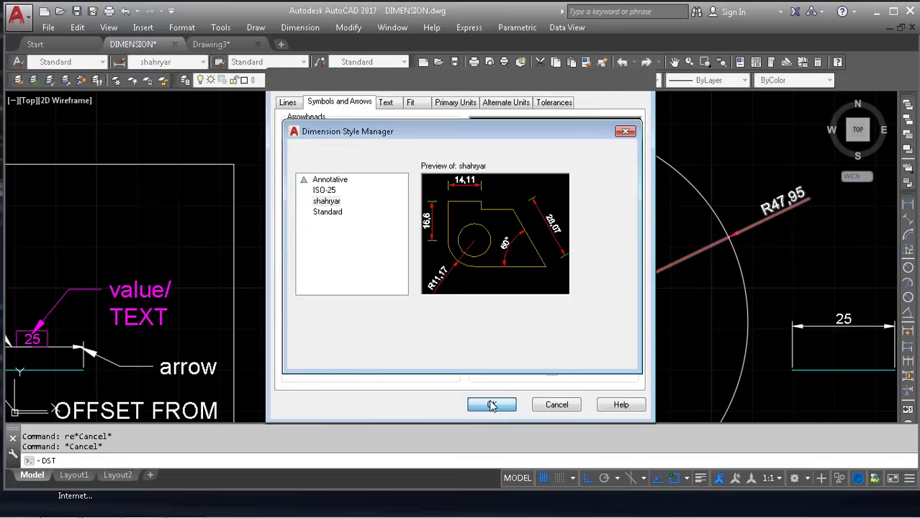
click(545, 353)
Regenerate the drawing and place a second radius dimension above the circle
scroll(552, 348, down, 5)
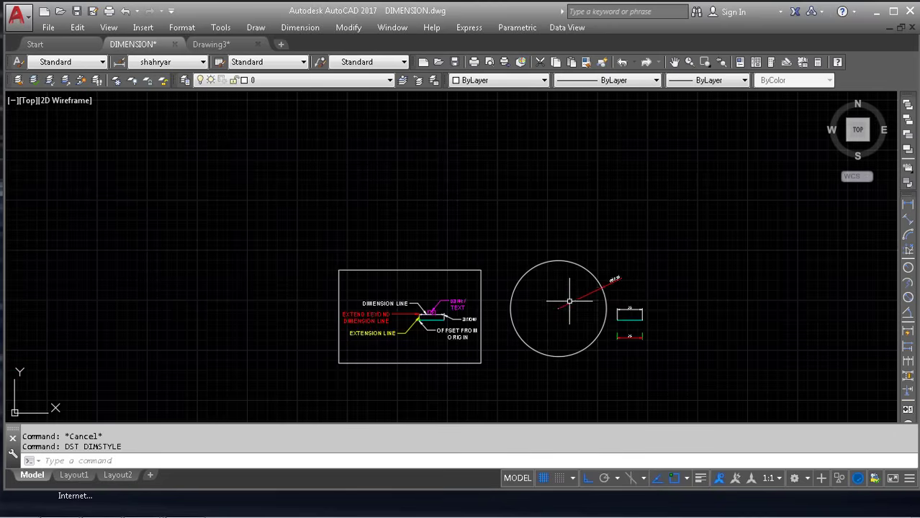
click(608, 257)
click(525, 308)
key(Escape)
text(re)
key(Return)
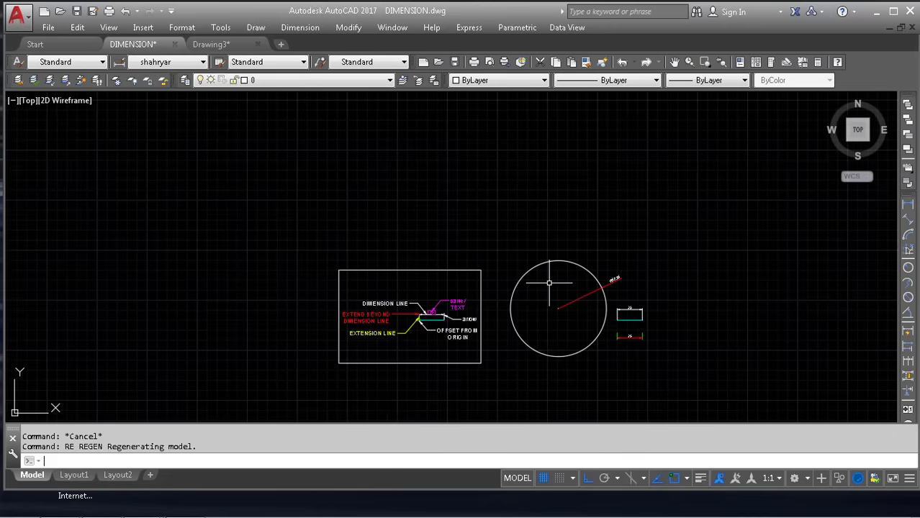
click(908, 267)
click(604, 279)
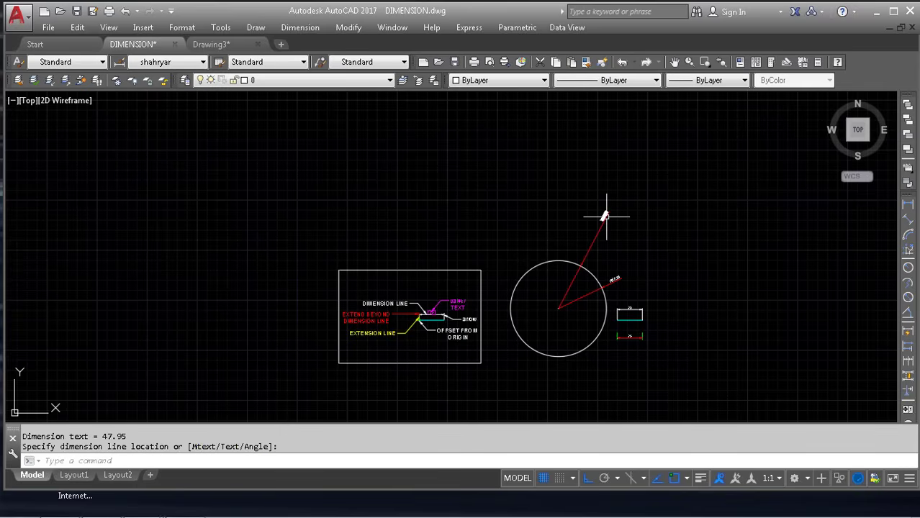
Erase both radius dimensions from the circle
scroll(575, 317, up, 4)
click(576, 317)
click(576, 315)
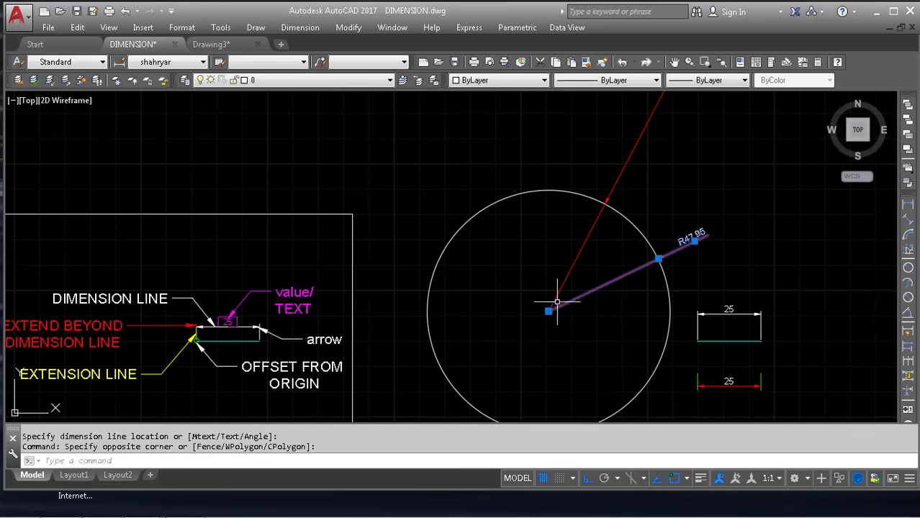
click(493, 261)
text(e)
key(Return)
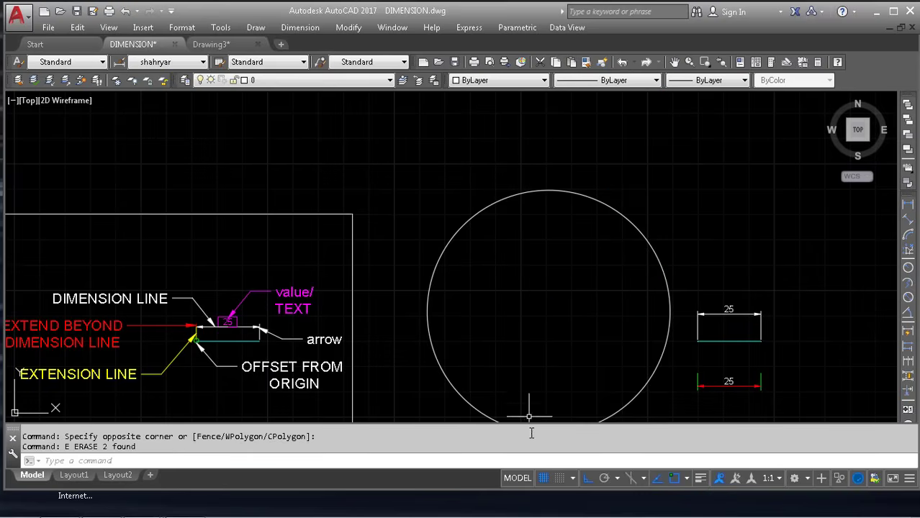
key(Escape)
key(Escape)
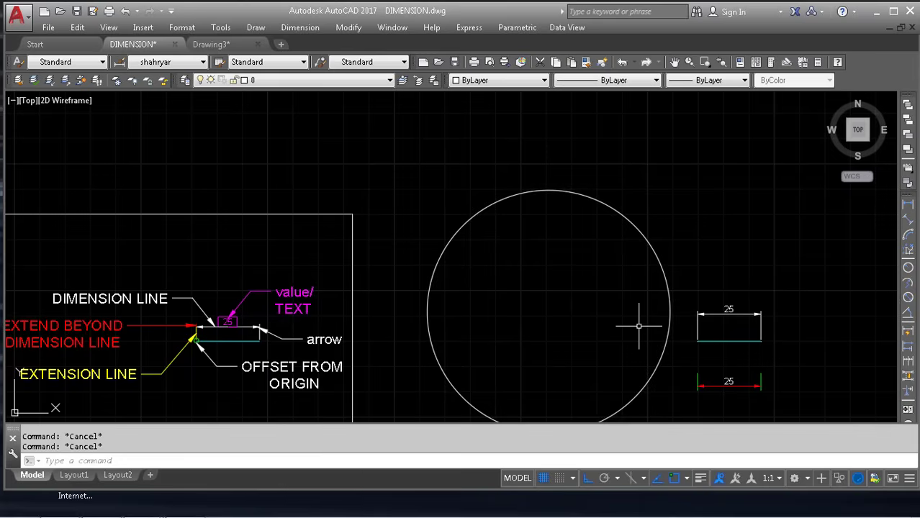
Draw a horizontal line through the circle's center, joining its left and right quadrants
text(l)
key(Return)
click(427, 311)
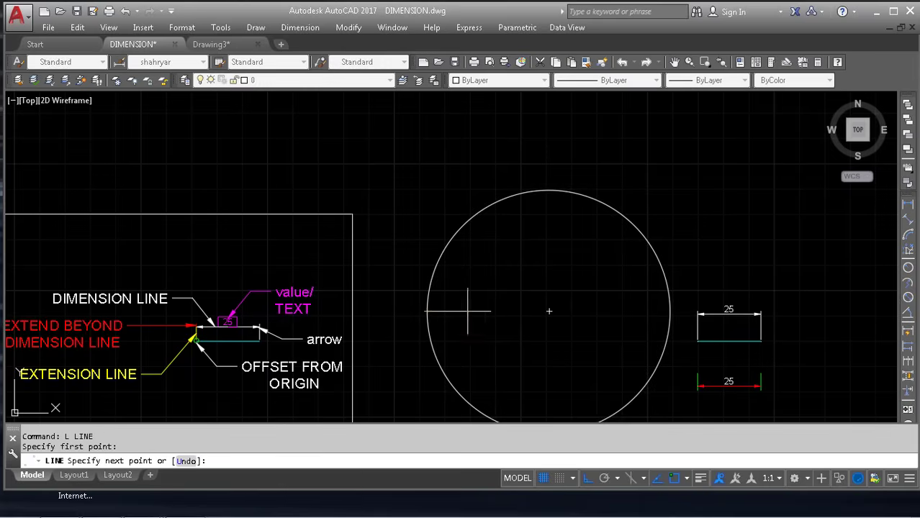
click(670, 311)
key(Return)
Draw a vertical line through the circle's center, joining its upper and lower quadrants
key(Return)
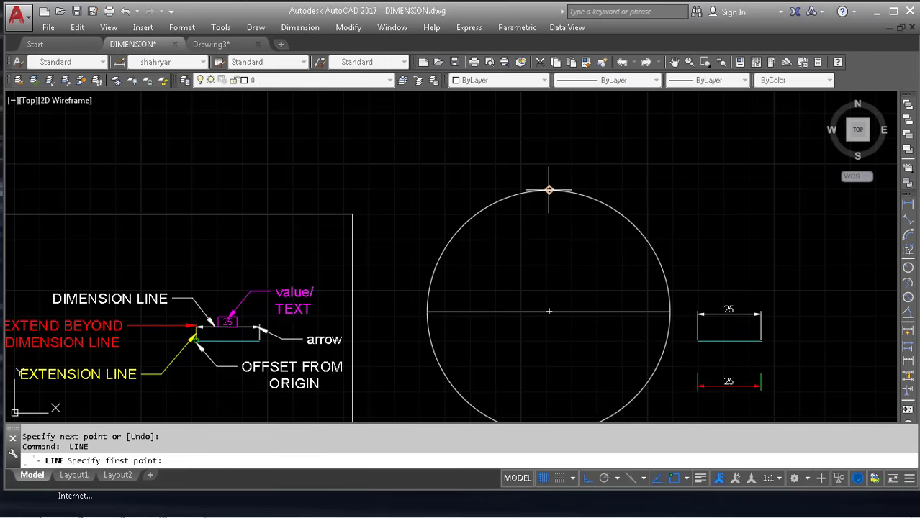
click(551, 190)
middle_drag(547, 366, 554, 246)
click(562, 311)
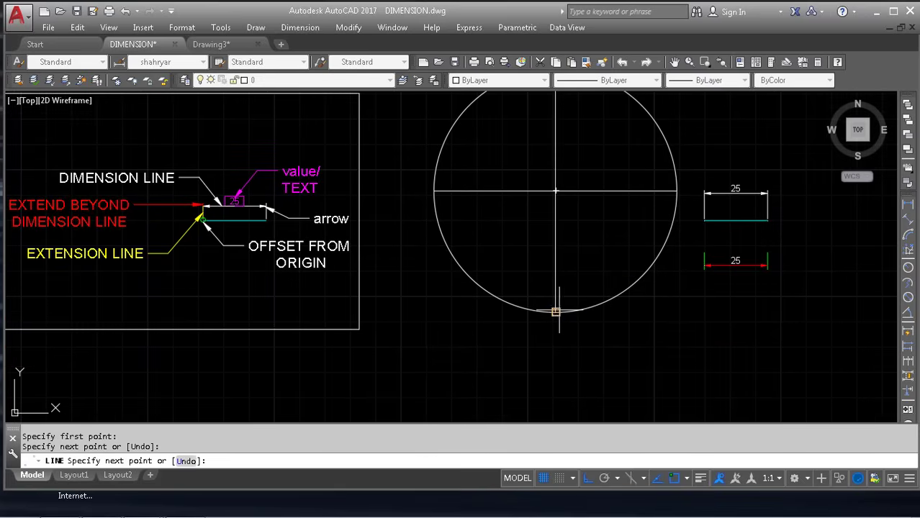
key(Escape)
key(Escape)
Load the ACAD_ISO02W100 ISO dash linetype into the drawing
middle_drag(581, 215, 602, 335)
click(602, 335)
click(572, 275)
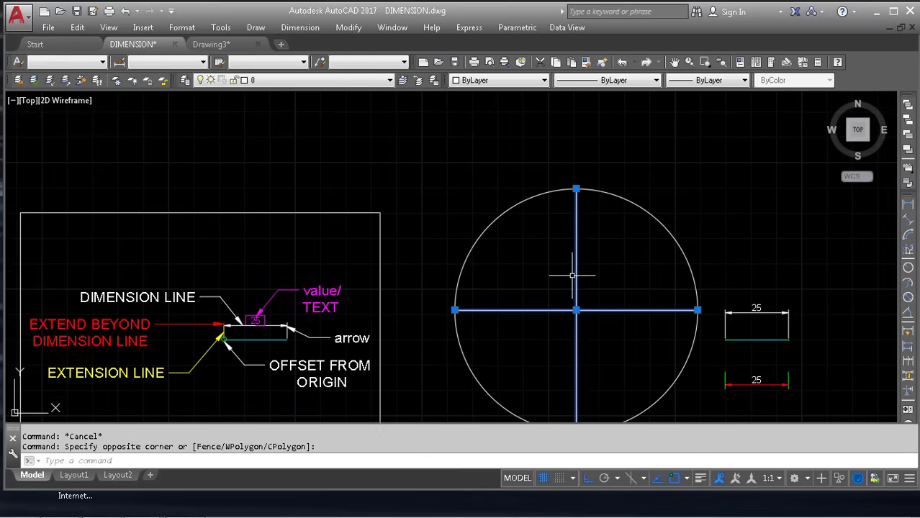
click(611, 80)
click(612, 137)
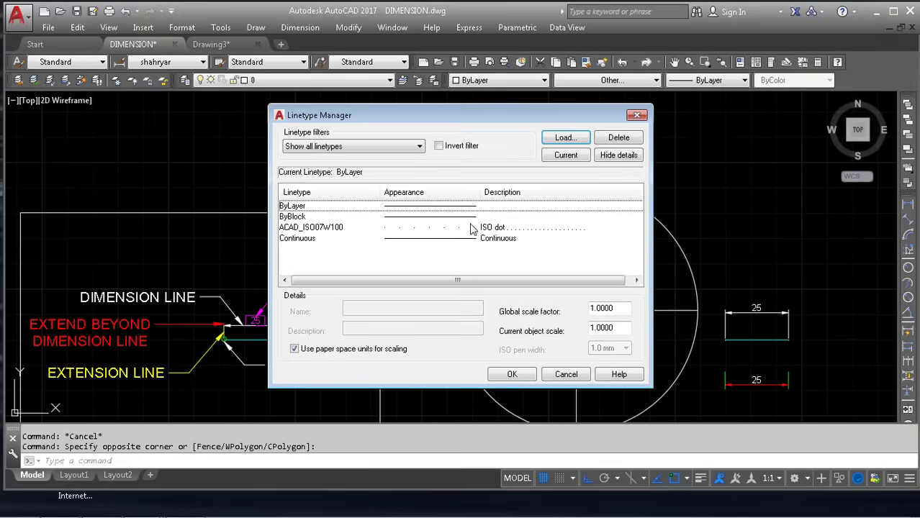
click(547, 142)
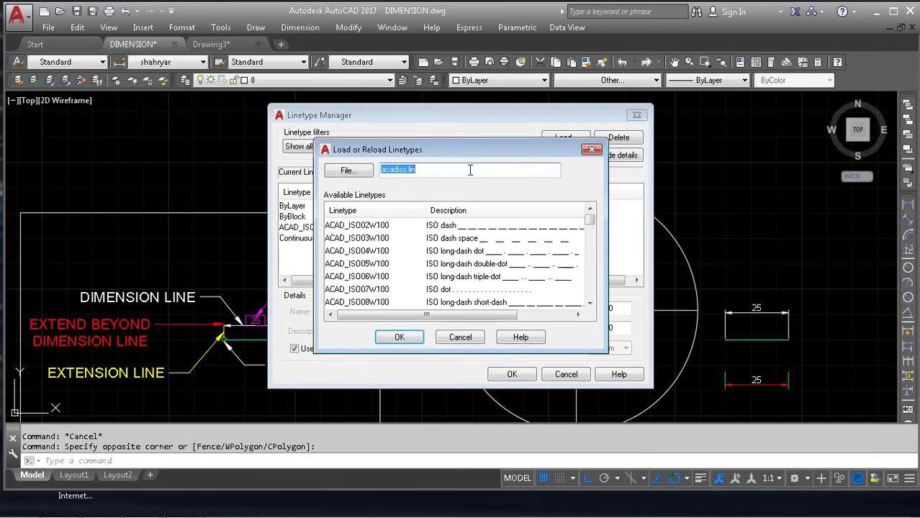
click(469, 225)
click(399, 337)
click(506, 373)
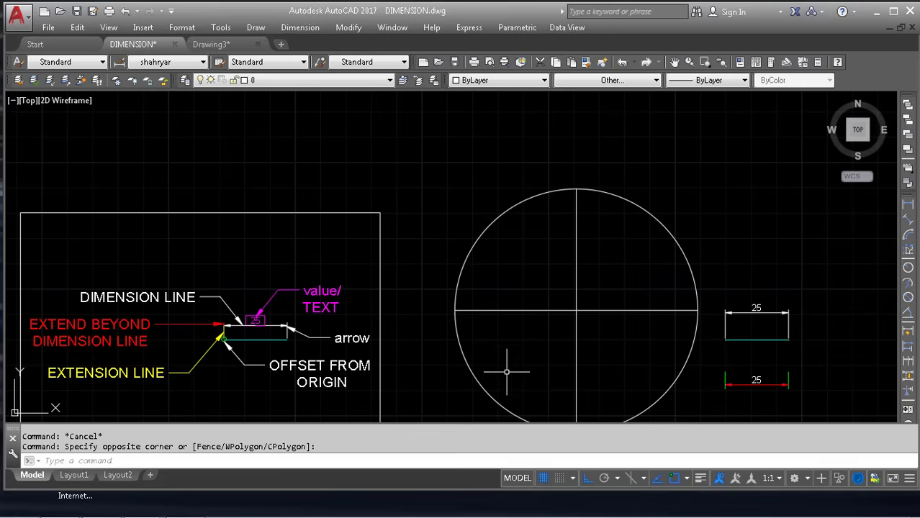
click(656, 80)
click(628, 94)
click(617, 195)
click(530, 404)
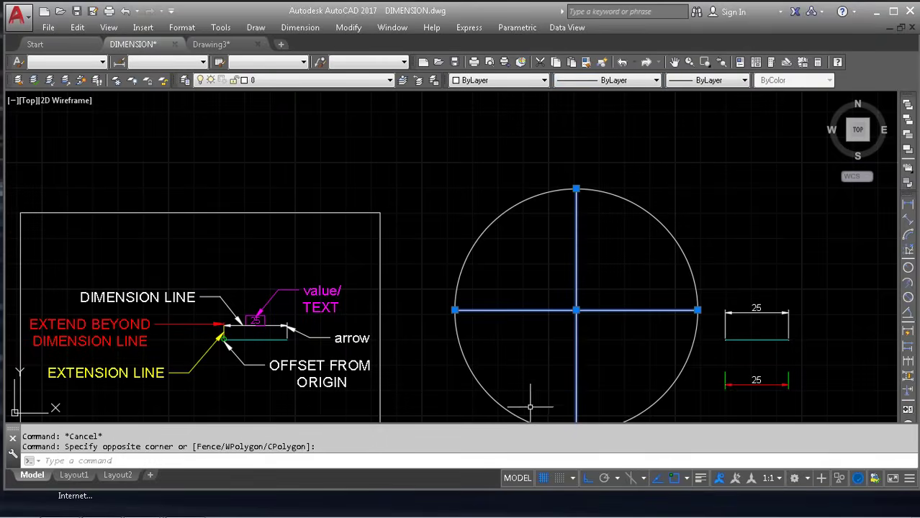
click(601, 83)
key(Escape)
click(591, 80)
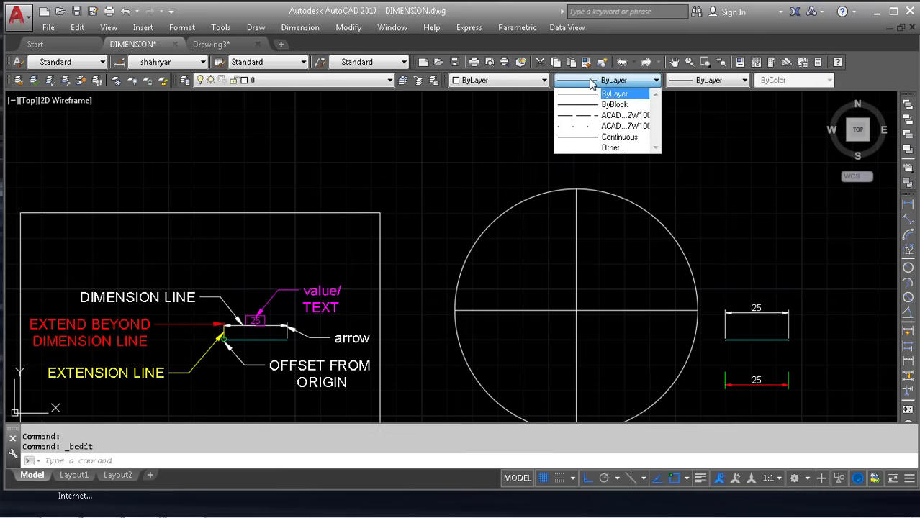
key(Escape)
Apply the ACAD_ISO02W100 dashed linetype to the two crossing lines in the circle
click(603, 279)
click(548, 344)
click(608, 80)
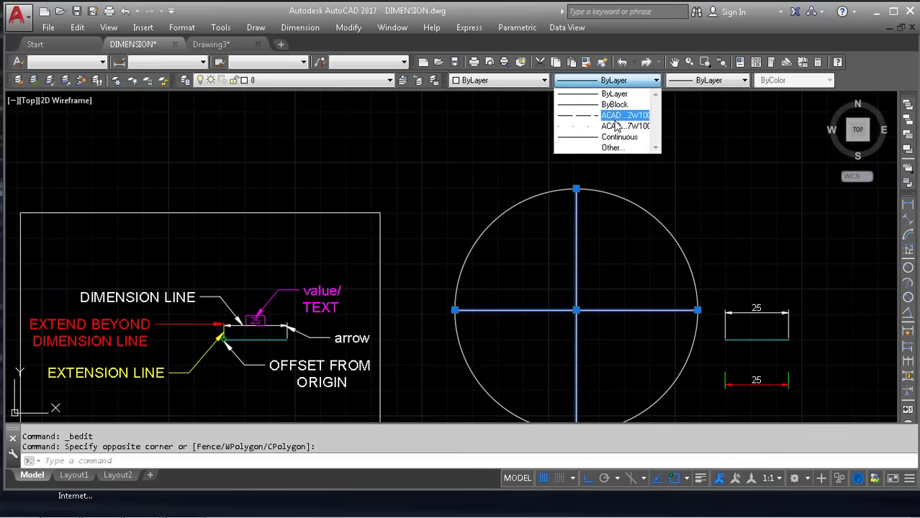
click(614, 115)
key(Escape)
scroll(621, 279, up, 3)
scroll(599, 264, down, 3)
scroll(598, 263, down, 2)
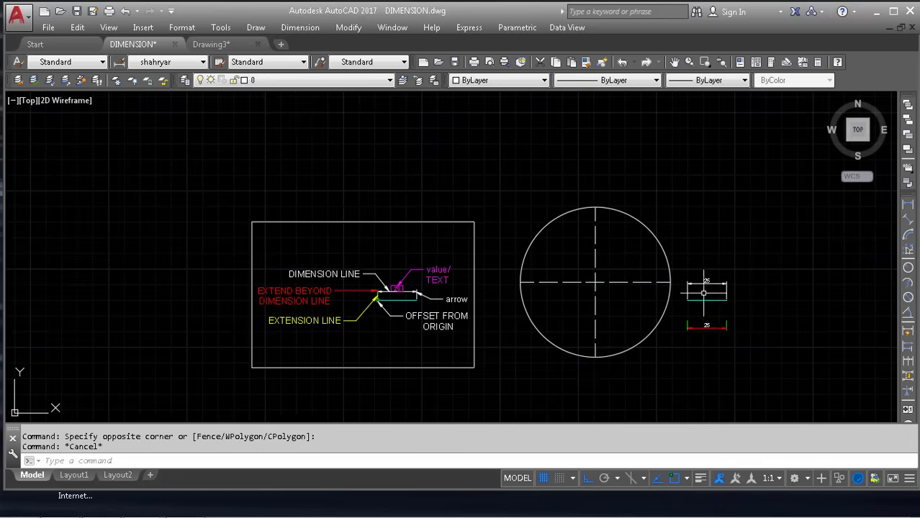
Erase the dashed center lines, the circle and the two 25 dimensions with their line, leaving only the framed diagram
key(Escape)
click(668, 260)
key(Escape)
click(613, 266)
click(580, 300)
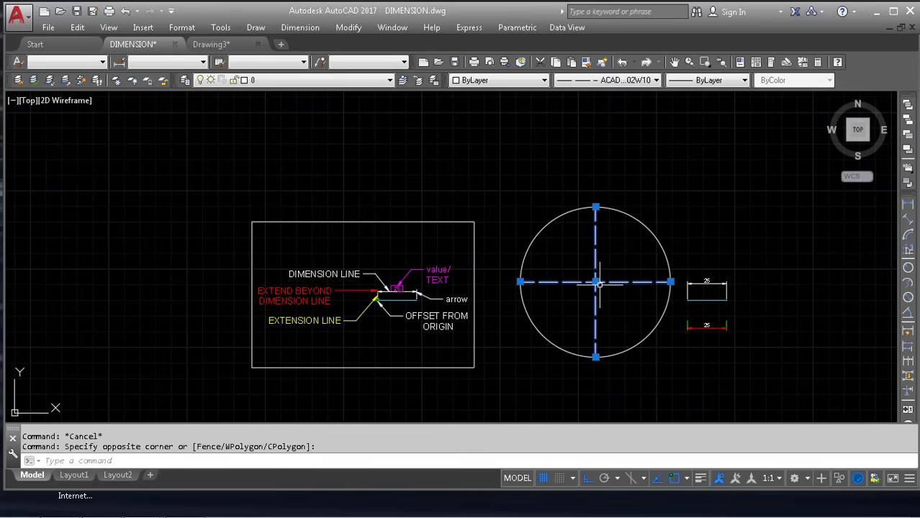
text(e)
key(space)
click(744, 341)
click(650, 280)
key(space)
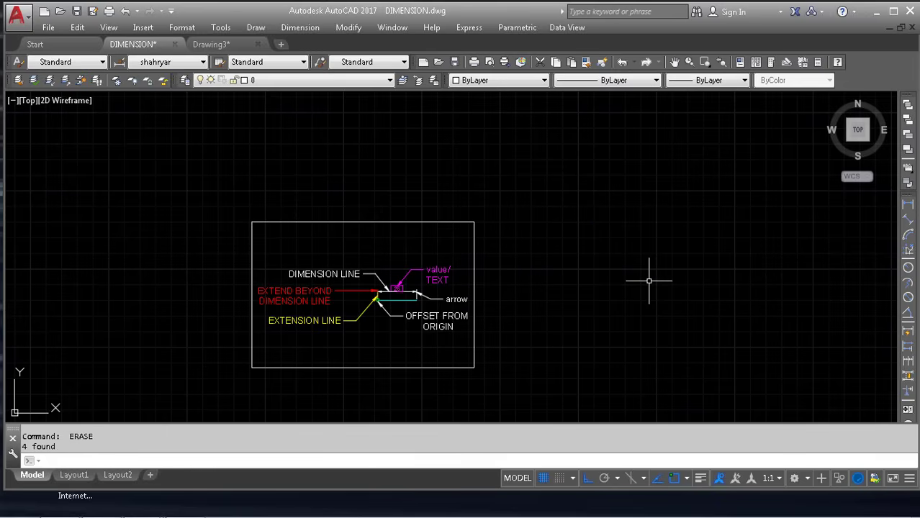
Open the current custom dimension style for modification, turn off its fixed length extension lines, and bring up its text settings
text(dst)
key(Return)
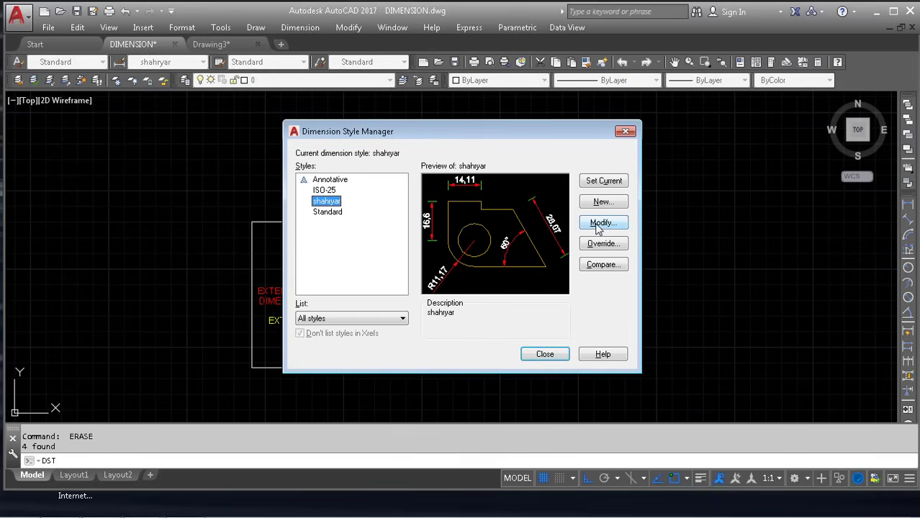
click(601, 223)
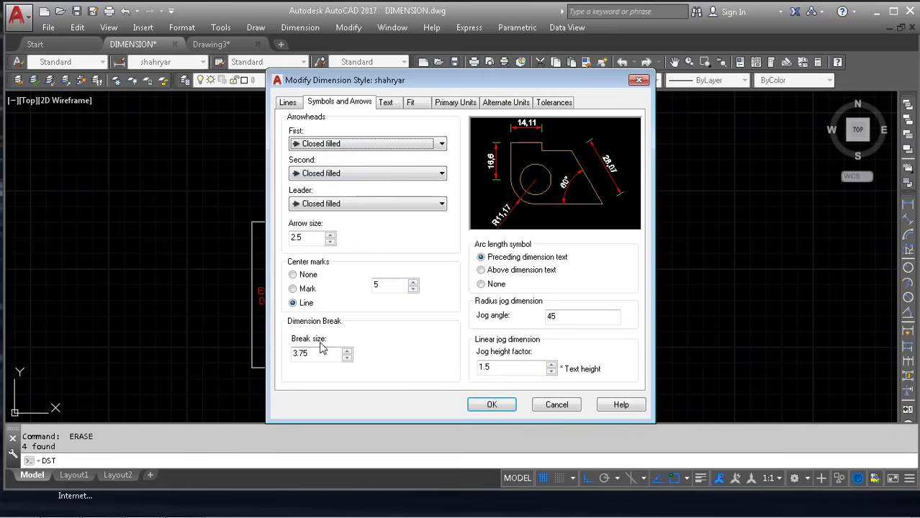
drag(311, 353, 289, 353)
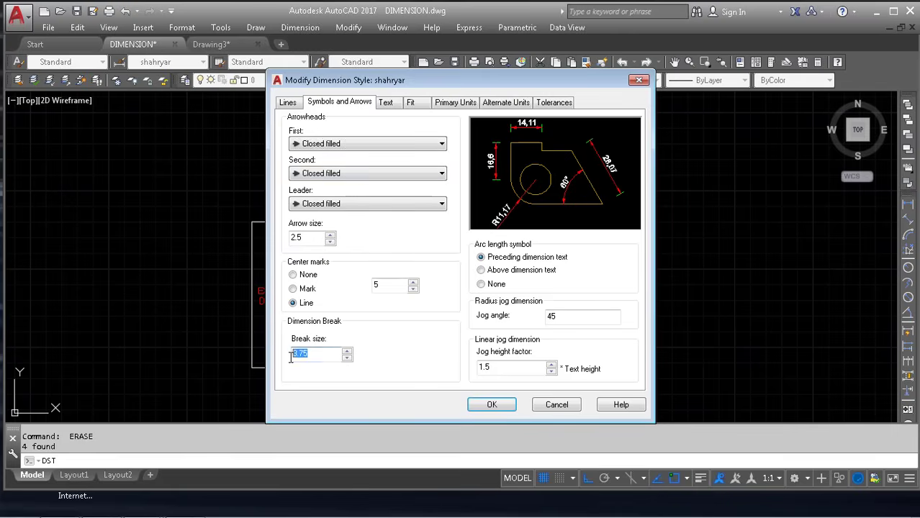
click(296, 102)
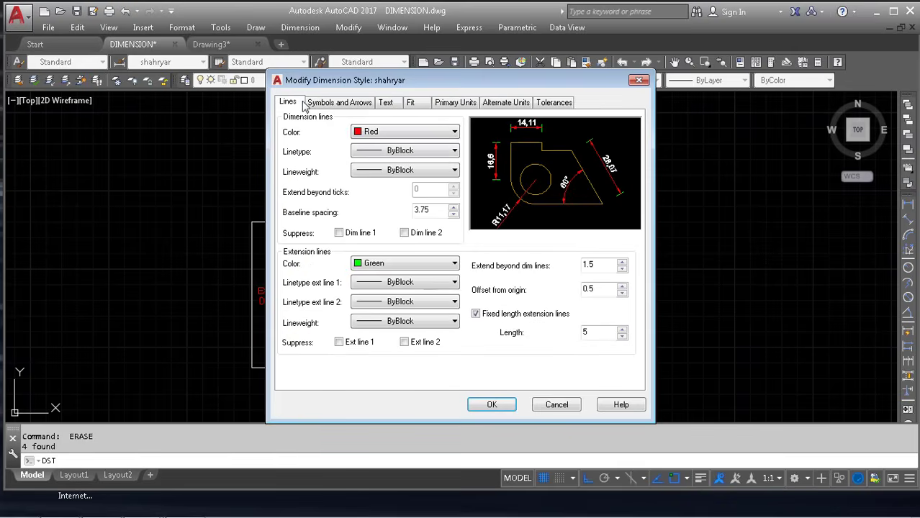
click(330, 103)
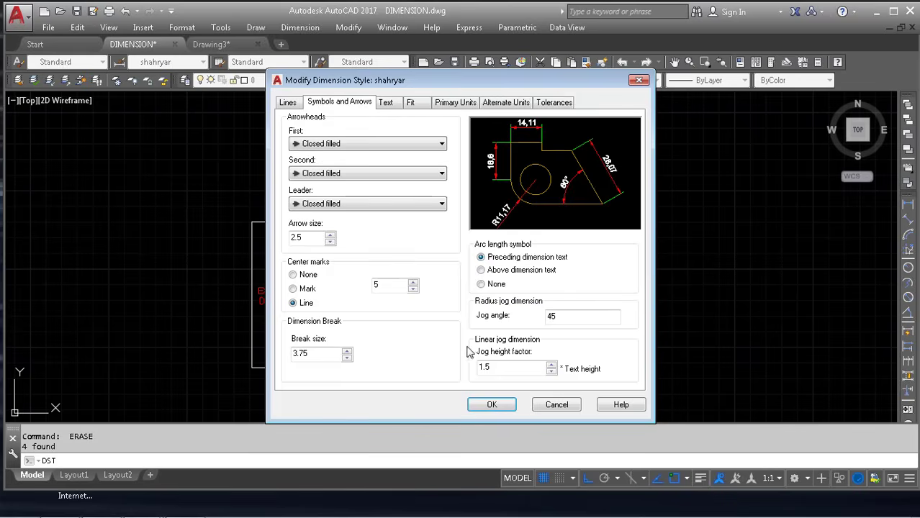
click(387, 102)
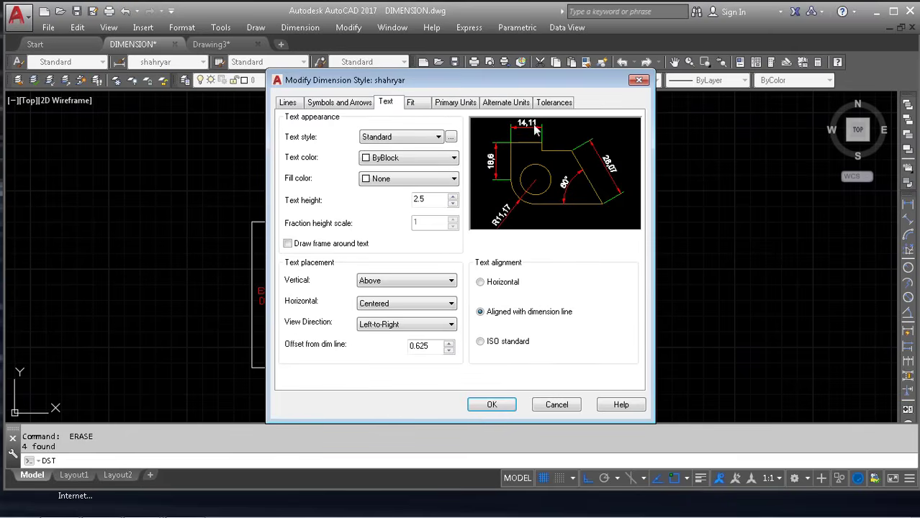
Keep Standard as the dimension style's text style and set its text color to Red
click(404, 138)
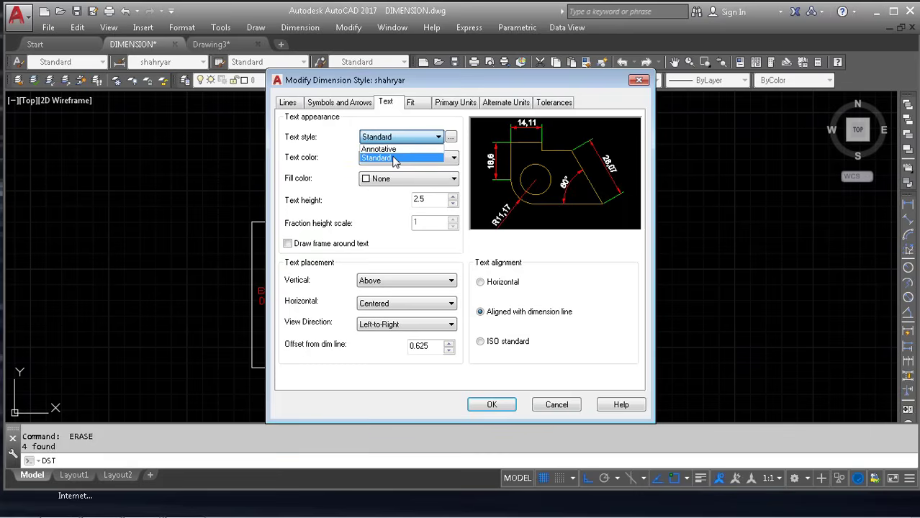
click(393, 158)
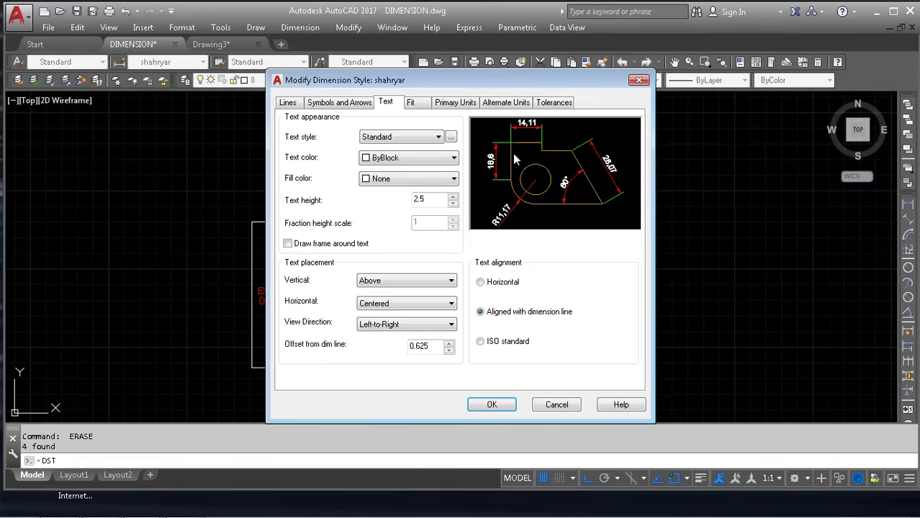
click(363, 162)
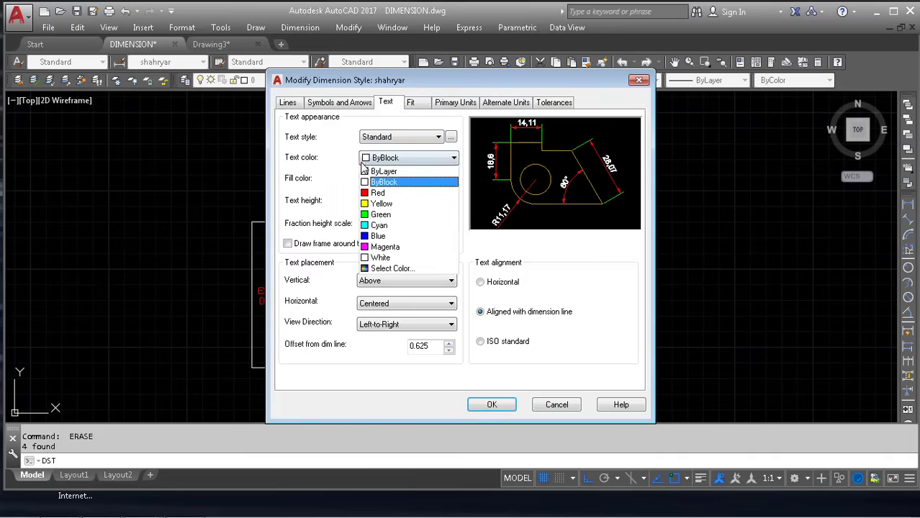
click(387, 193)
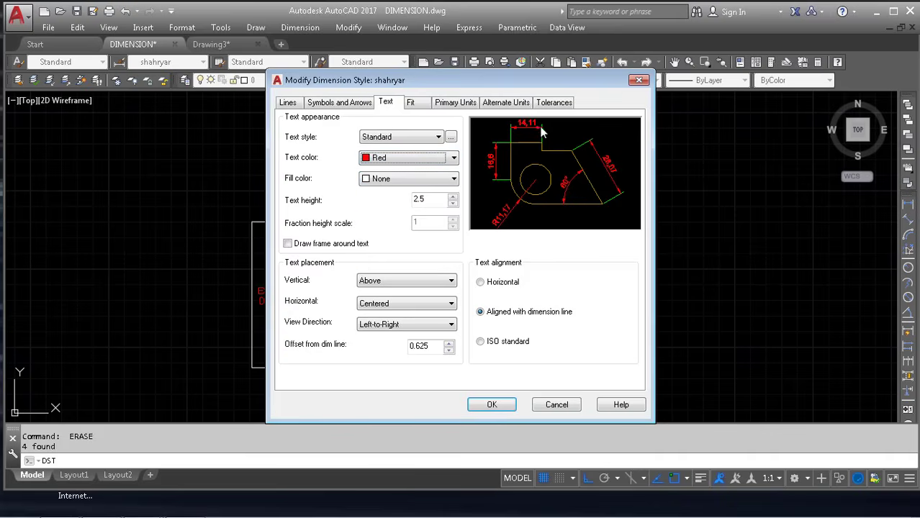
Try a Cyan fill behind the dimension text, and return the fill color to None
click(387, 180)
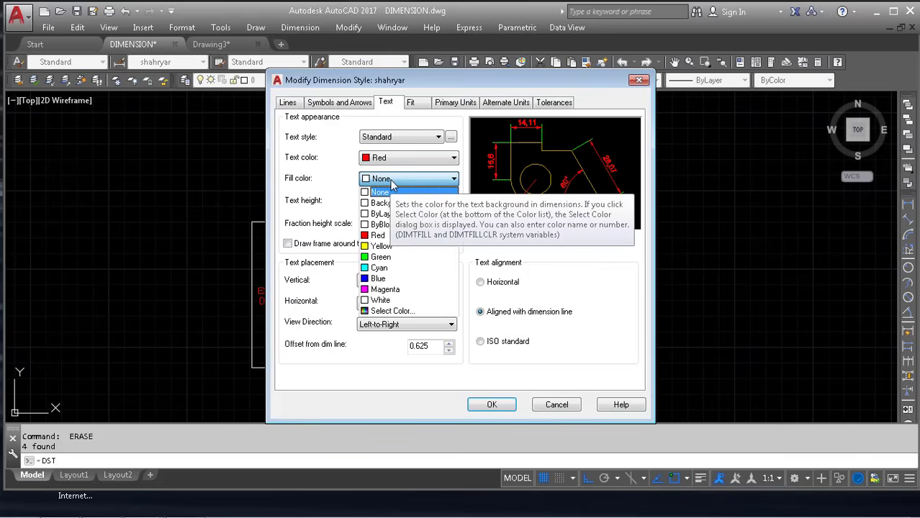
click(386, 269)
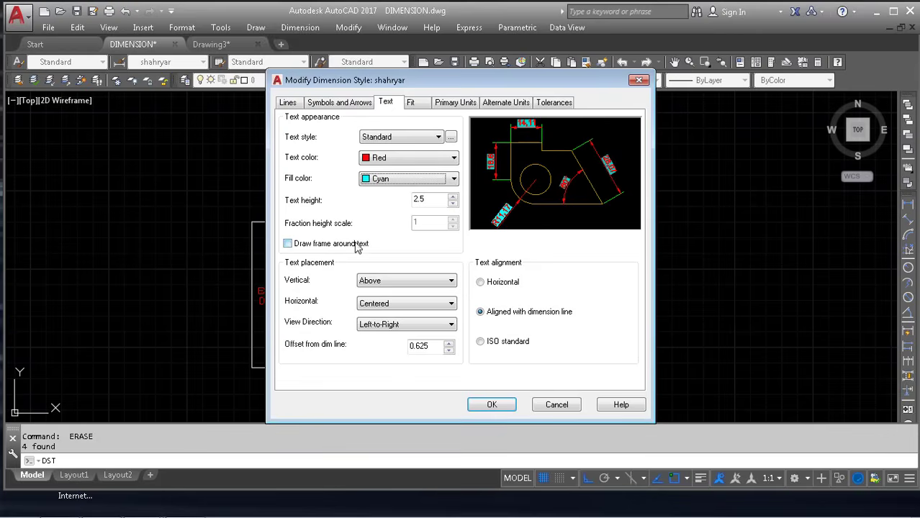
click(407, 178)
click(389, 189)
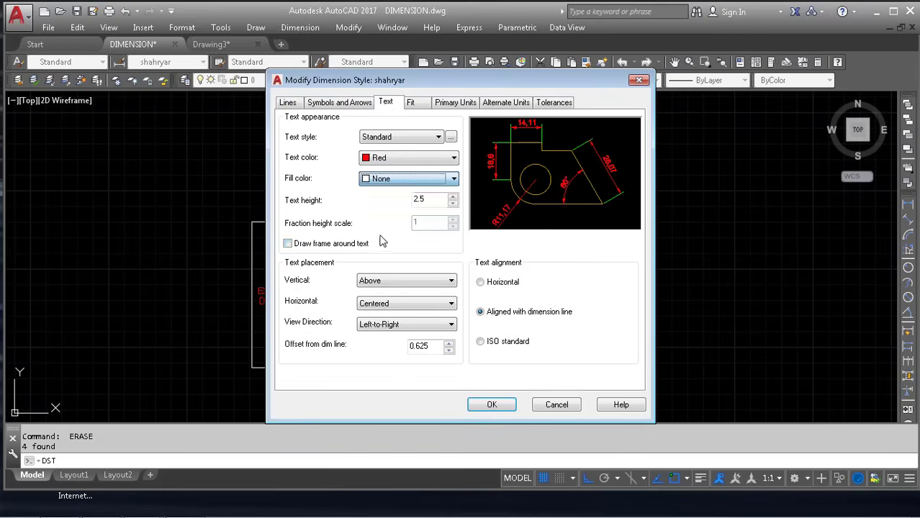
Draw a frame around the dimension text and set its fill color to Green
click(323, 244)
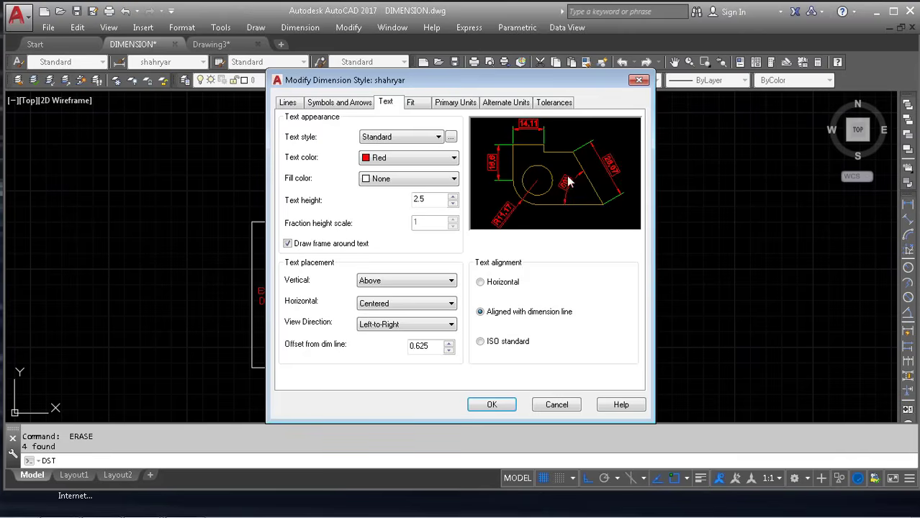
click(416, 180)
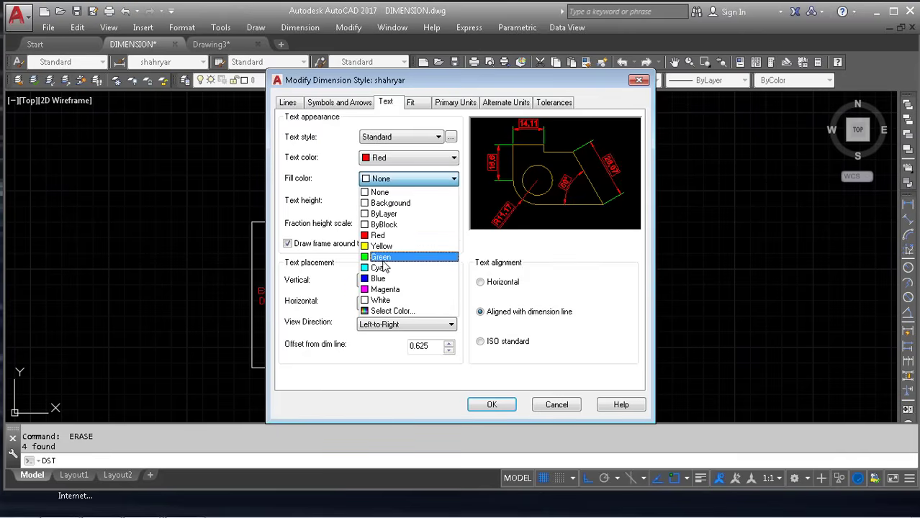
click(381, 256)
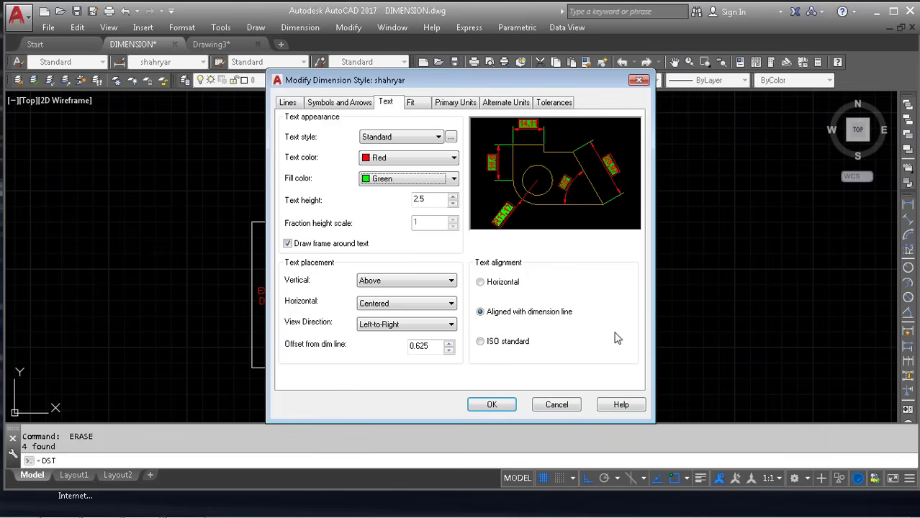
Try dimension text heights of 50 and 5, and restore the height to 2.5
drag(431, 199, 401, 197)
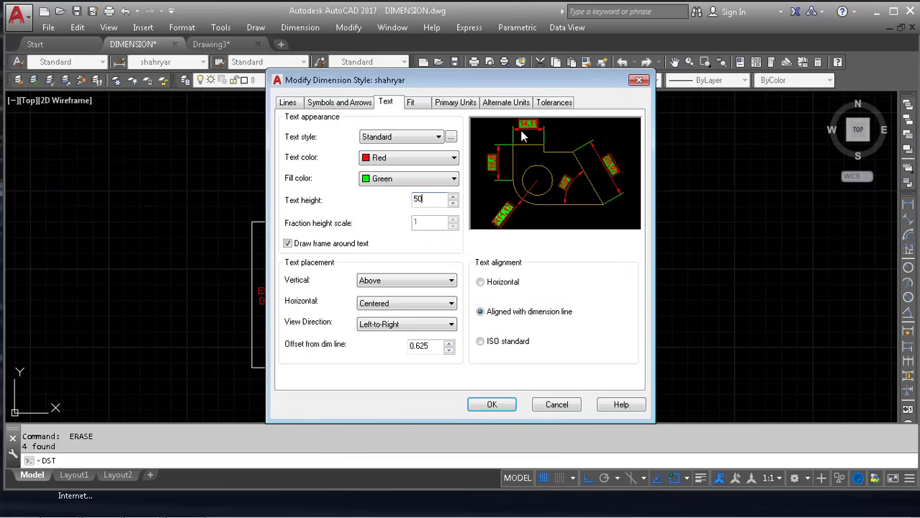
key(BackSpace)
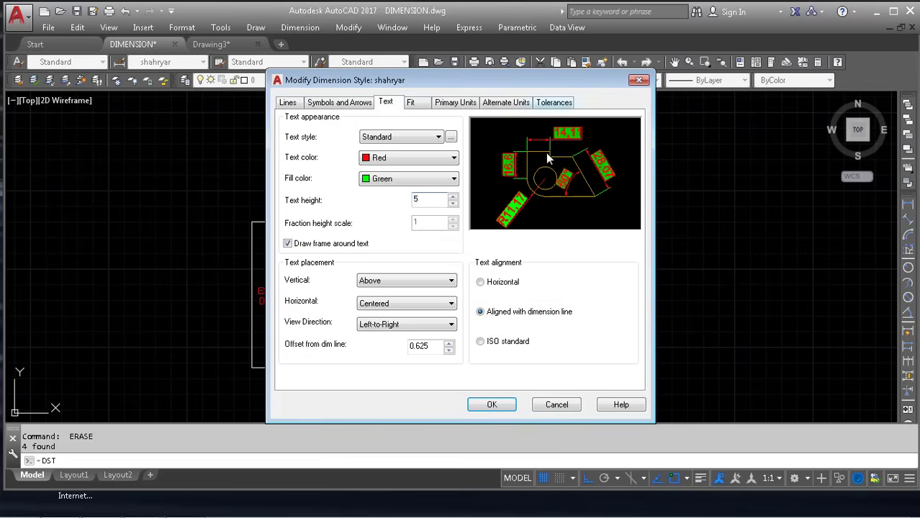
drag(440, 199, 346, 203)
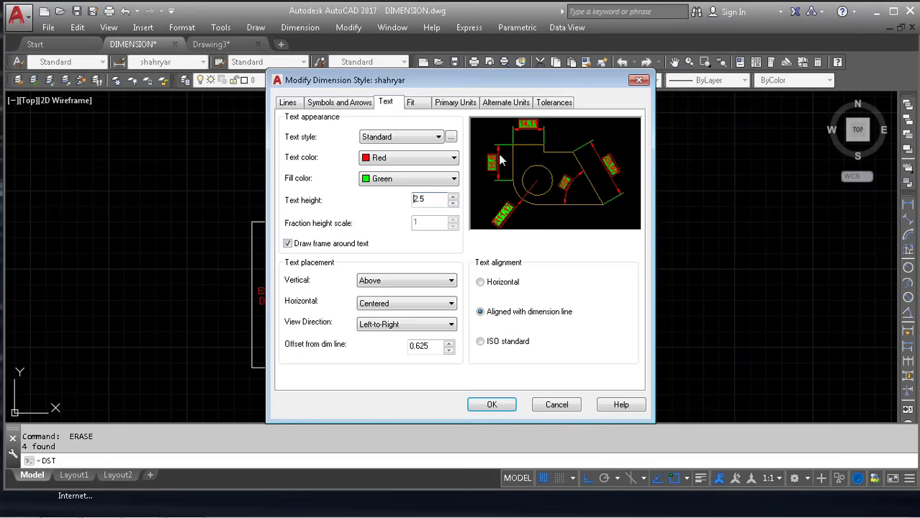
Preview the Horizontal and ISO standard text alignments, returning to Aligned with dimension line after each
click(504, 283)
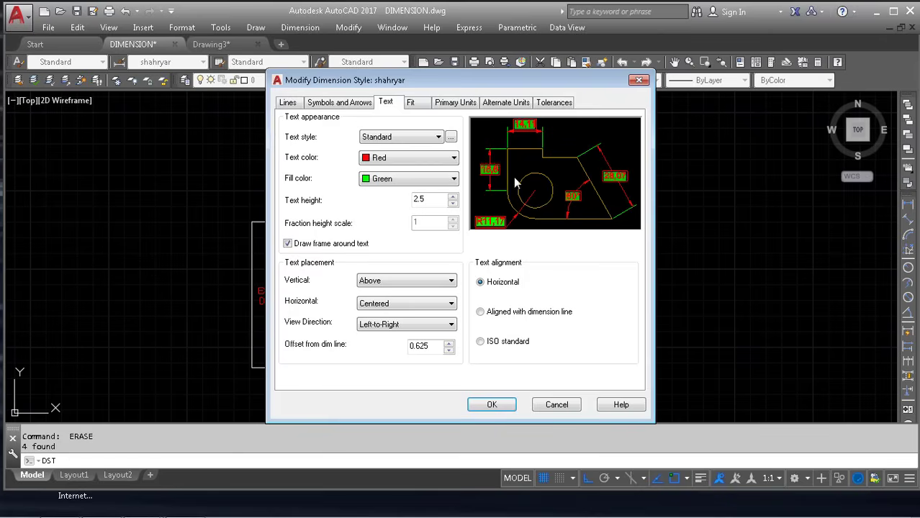
click(537, 315)
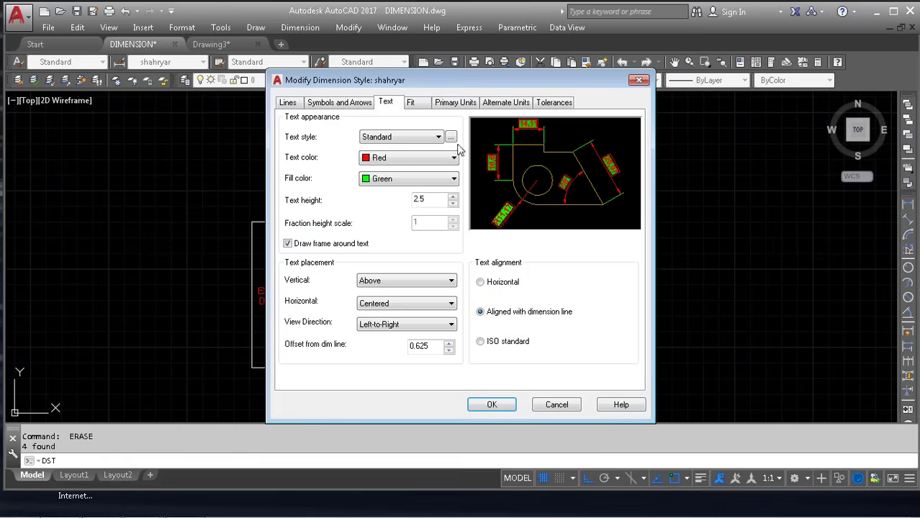
click(499, 344)
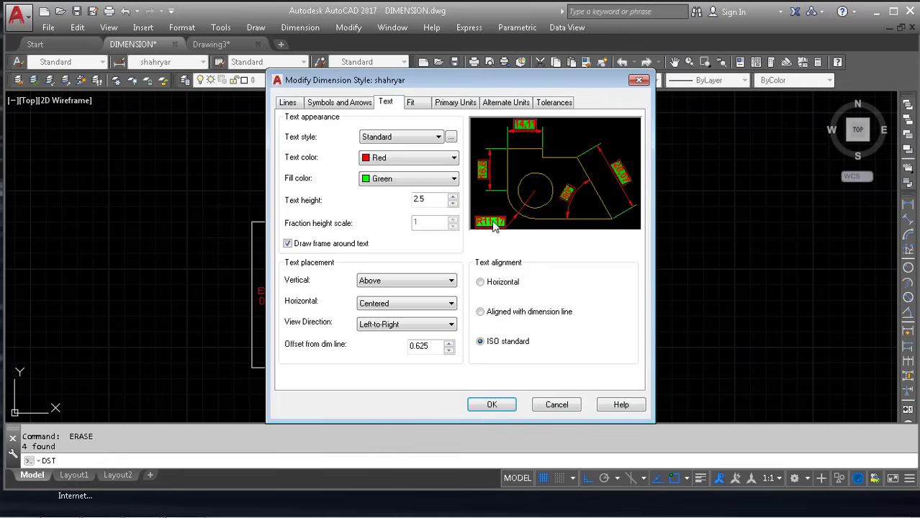
click(480, 312)
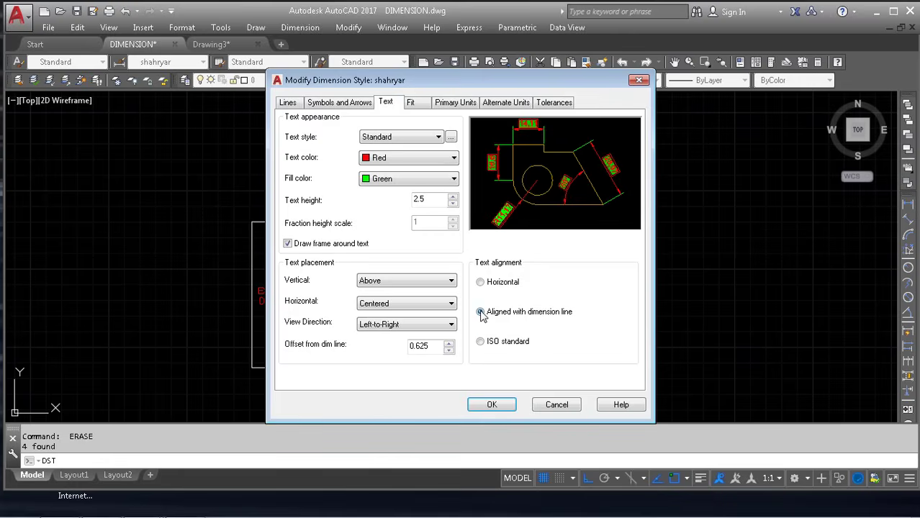
Set the text alignment to ISO standard, save the dimension style and close the Dimension Style Manager
click(506, 344)
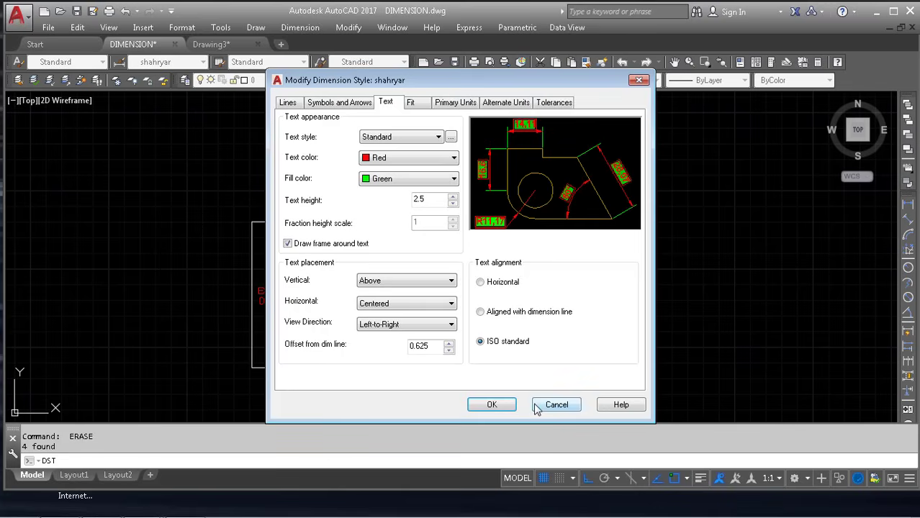
click(491, 405)
click(544, 354)
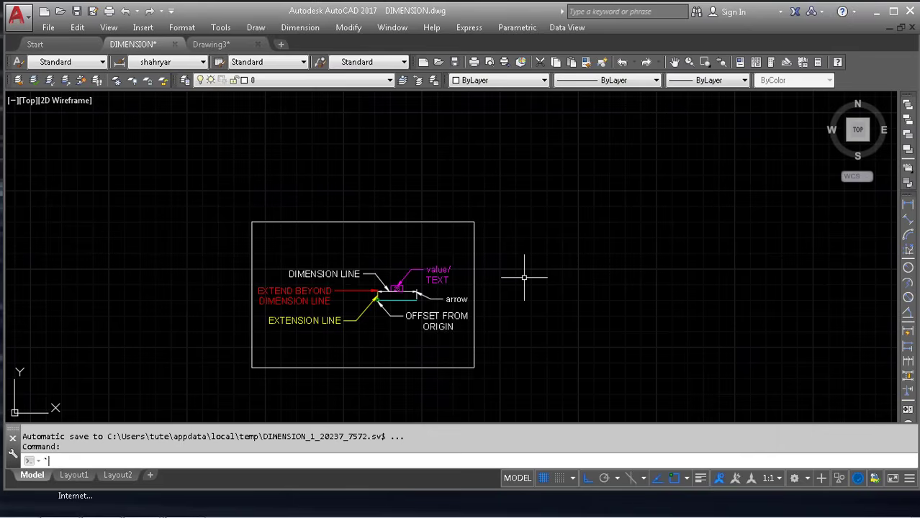
Try to move the framed 25 text in the diagram slightly down onto the dimension line, and undo the move
key(Escape)
key(Escape)
scroll(396, 297, up, 8)
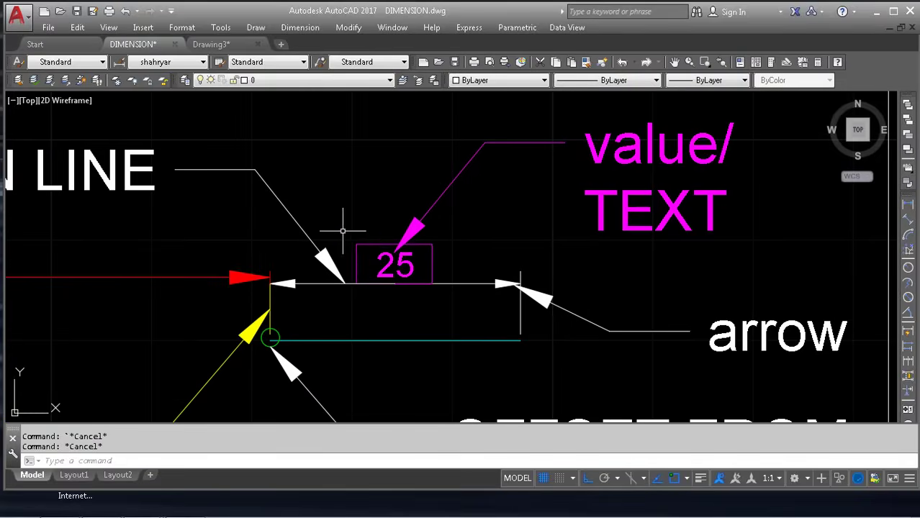
click(343, 231)
click(448, 285)
text(m)
key(Return)
click(485, 210)
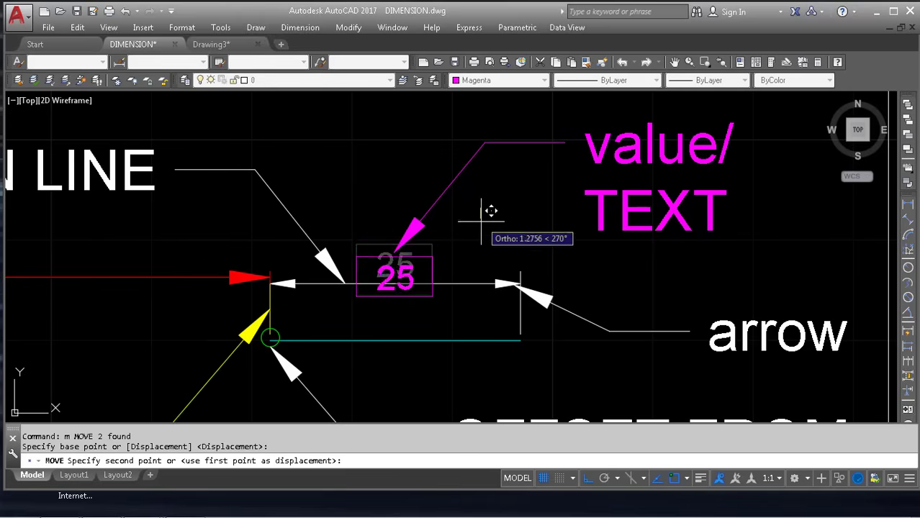
click(489, 215)
key(ctrl+z)
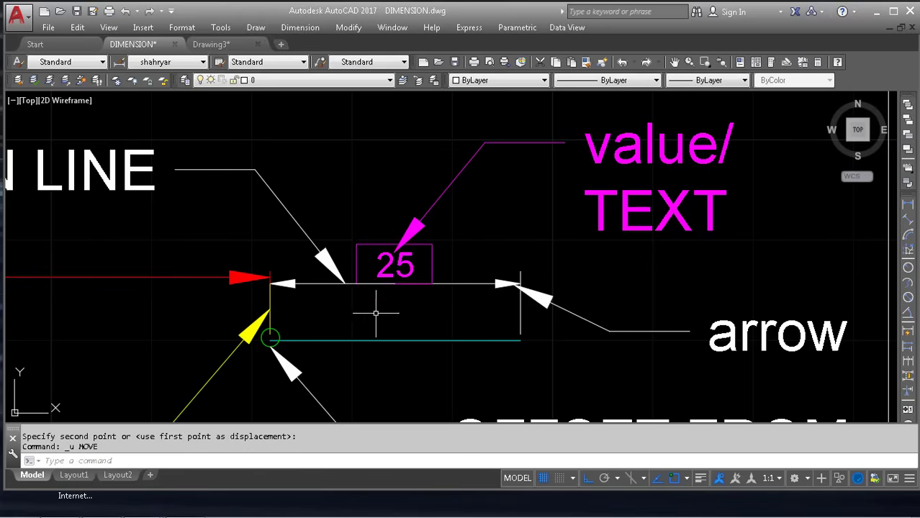
click(461, 229)
key(Escape)
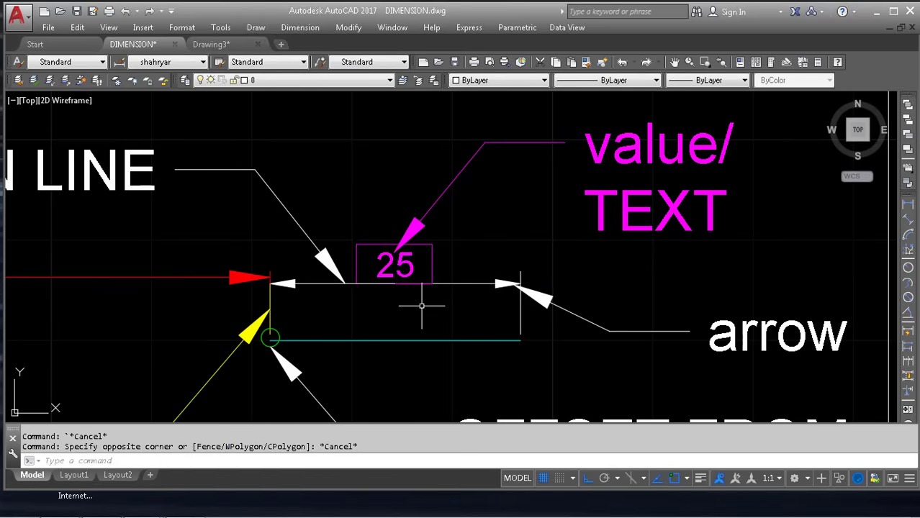
Try to move the framed 25 text below the dimension line, and undo the move
click(348, 229)
click(468, 331)
text(m)
key(Return)
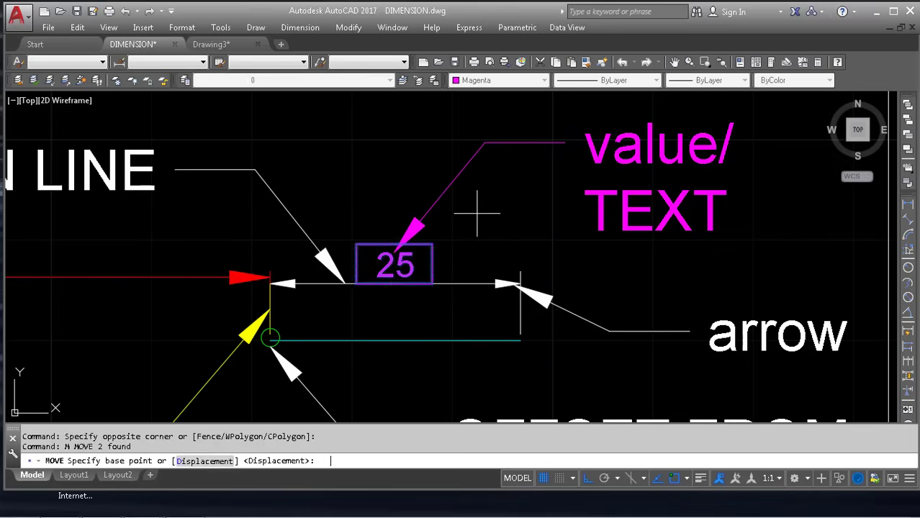
click(479, 218)
click(426, 263)
key(Escape)
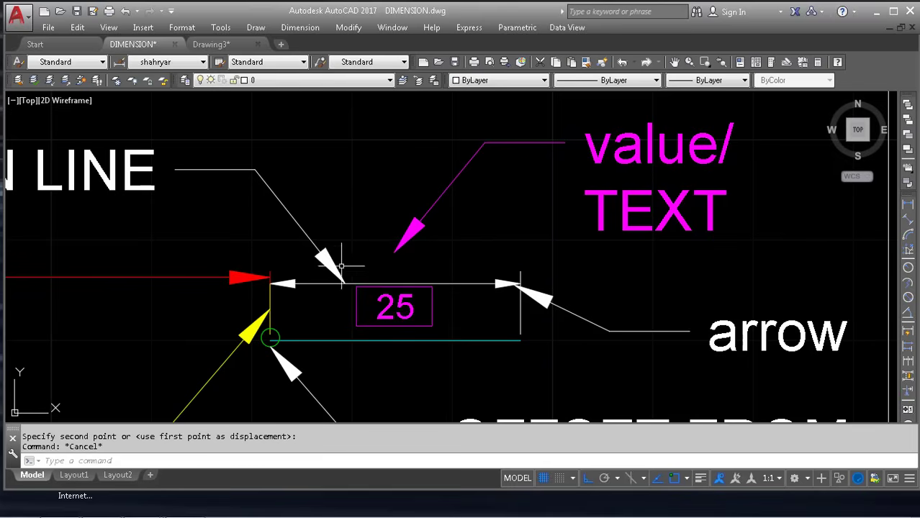
key(ctrl+z)
scroll(403, 267, up, 5)
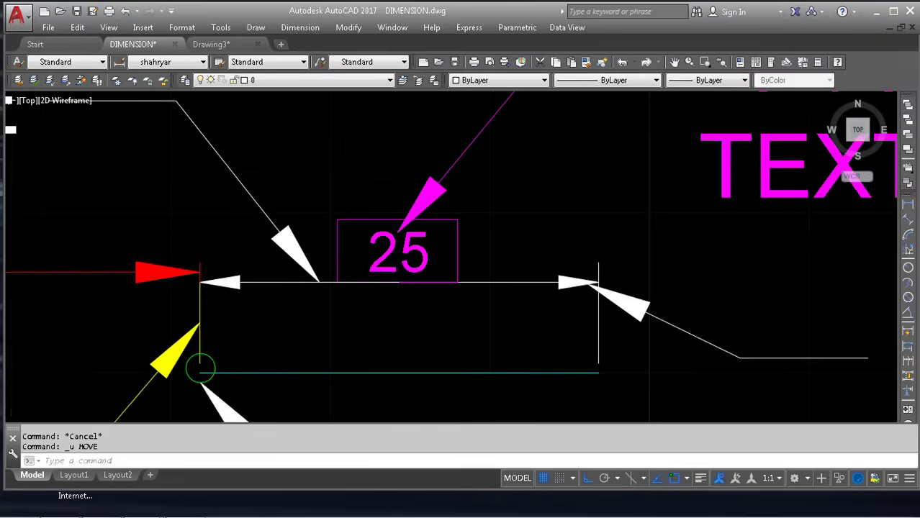
key(Escape)
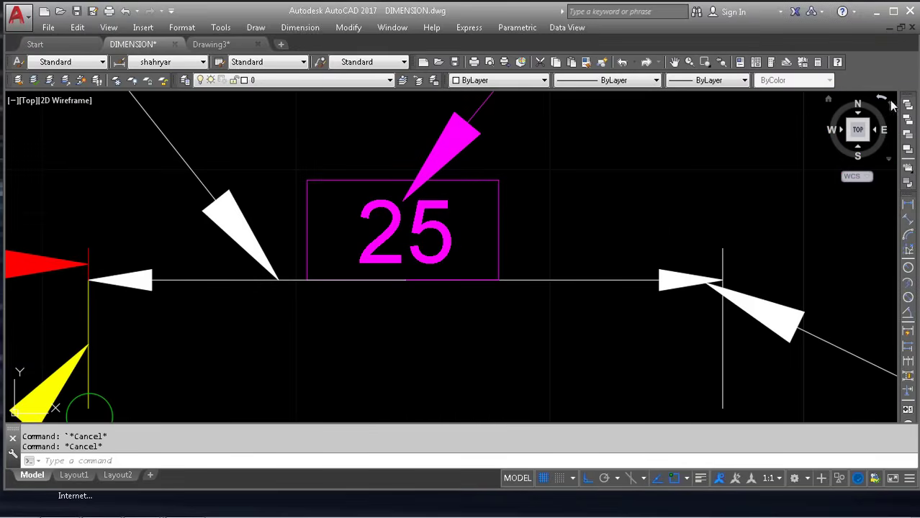
Measure the vertical gap between the framed 25 text and its dimension line with a linear dimension, without placing it
click(909, 205)
scroll(407, 256, up, 3)
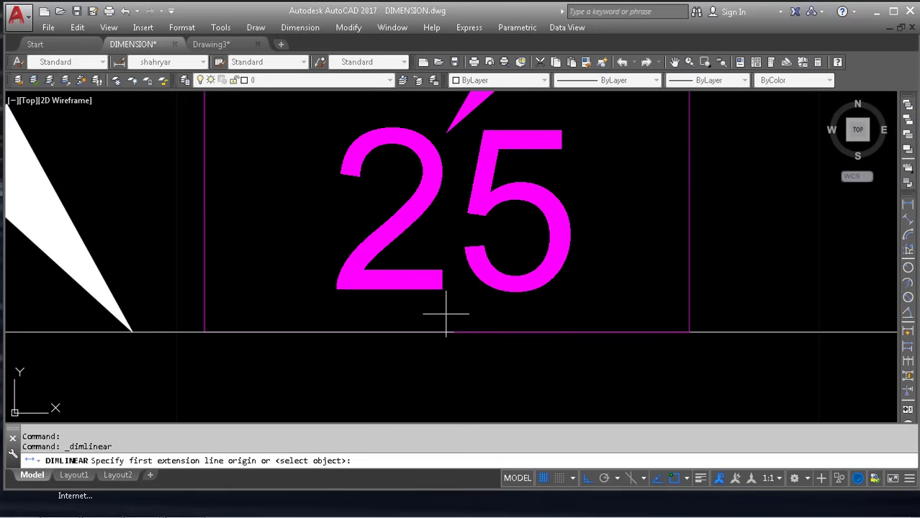
click(457, 295)
click(458, 333)
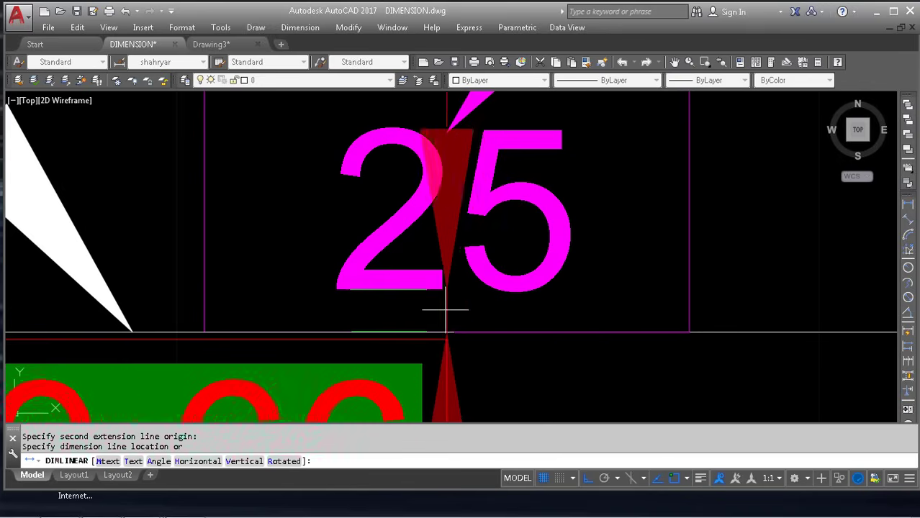
scroll(503, 314, down, 3)
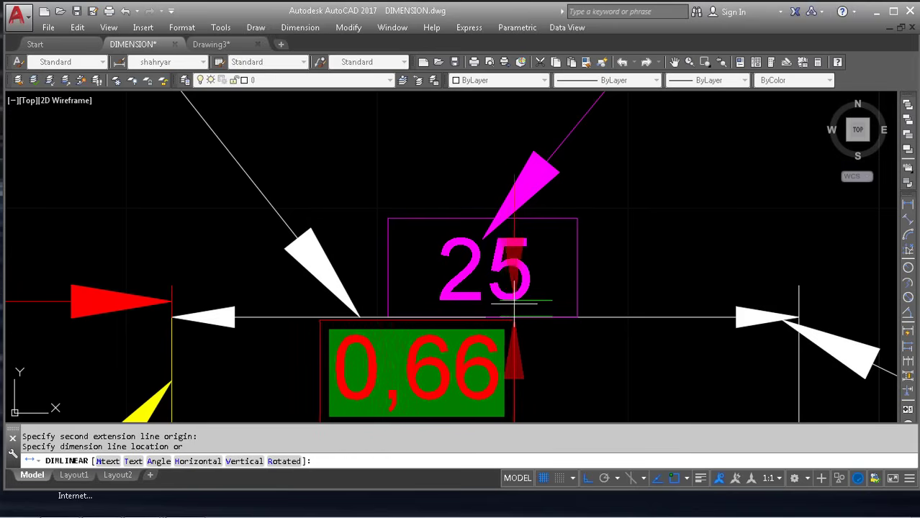
key(Escape)
key(Escape)
key(Escape)
Try offsets from the dimension line of 10 and 0.6 in the current dimension style, and discard the changes
text(ds)
key(Return)
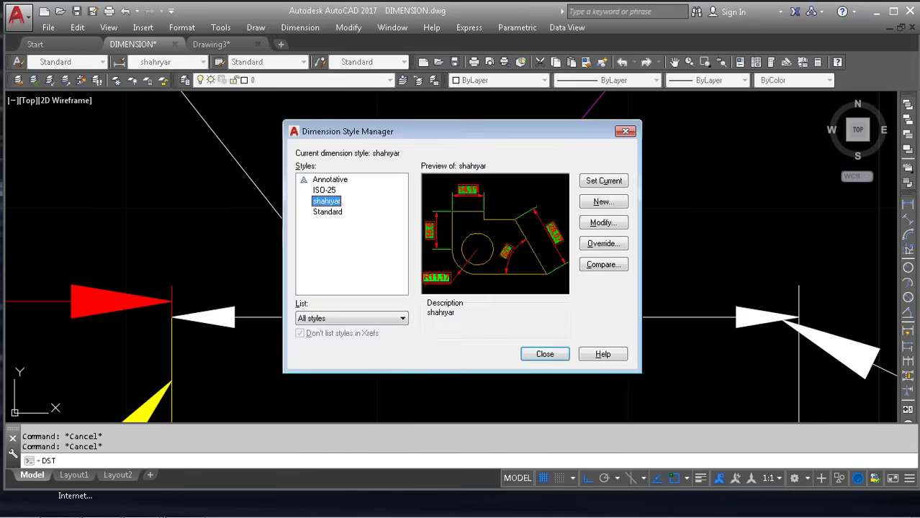
click(599, 220)
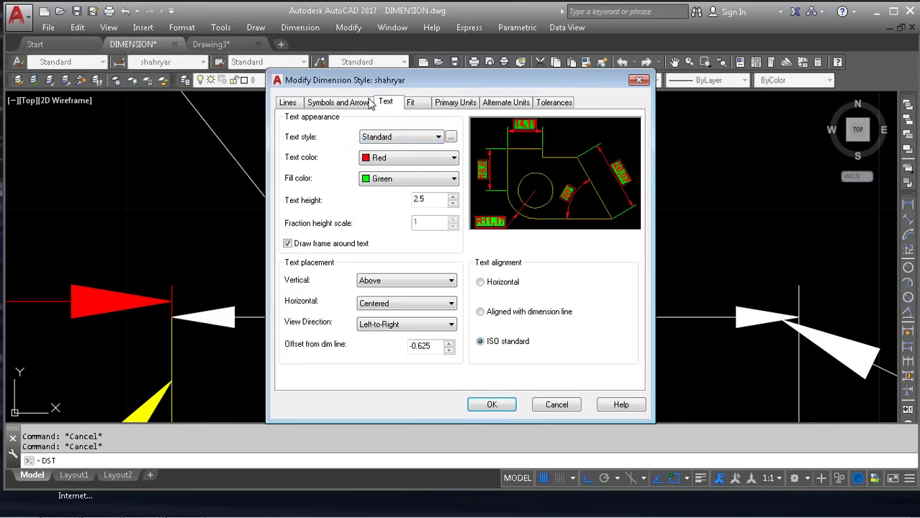
drag(435, 345, 377, 346)
text(10)
click(435, 205)
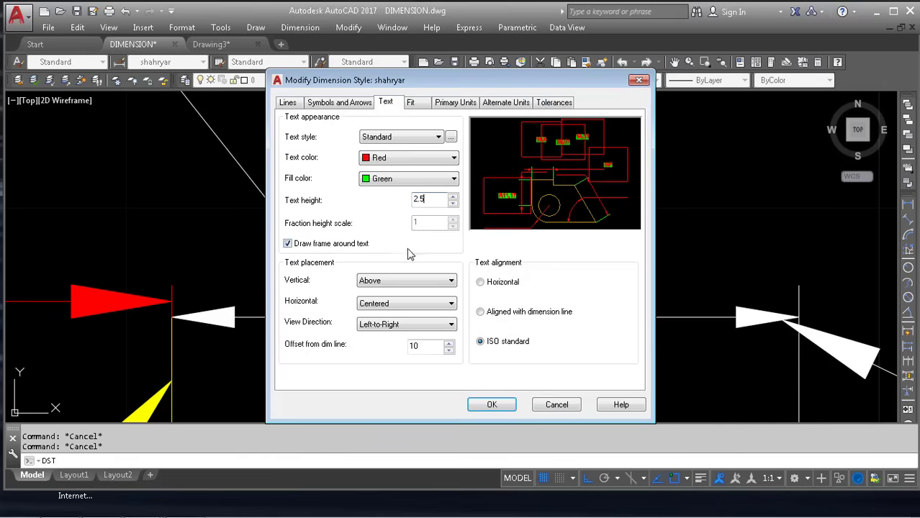
double_click(418, 347)
text(1)
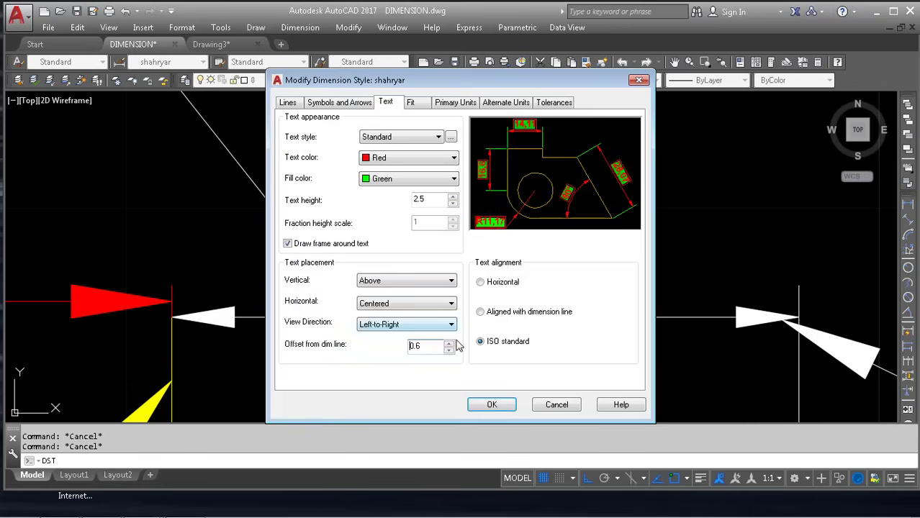
click(536, 405)
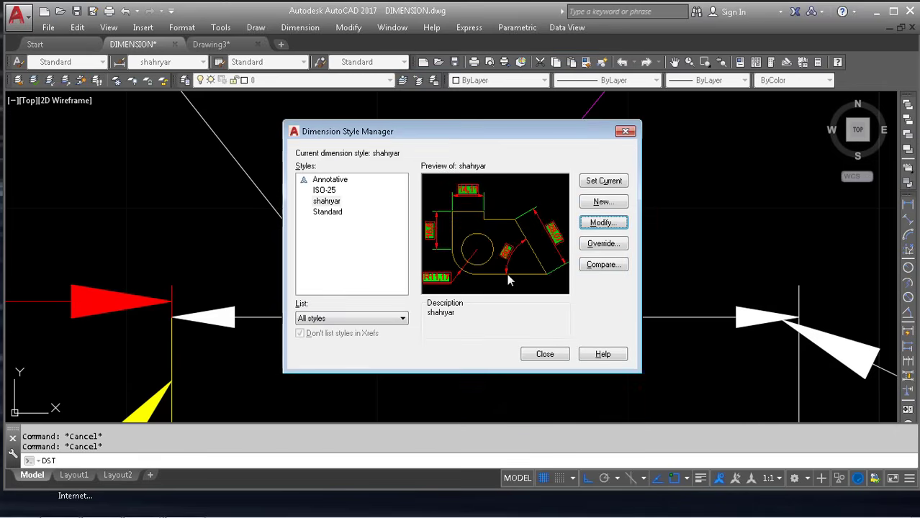
click(602, 221)
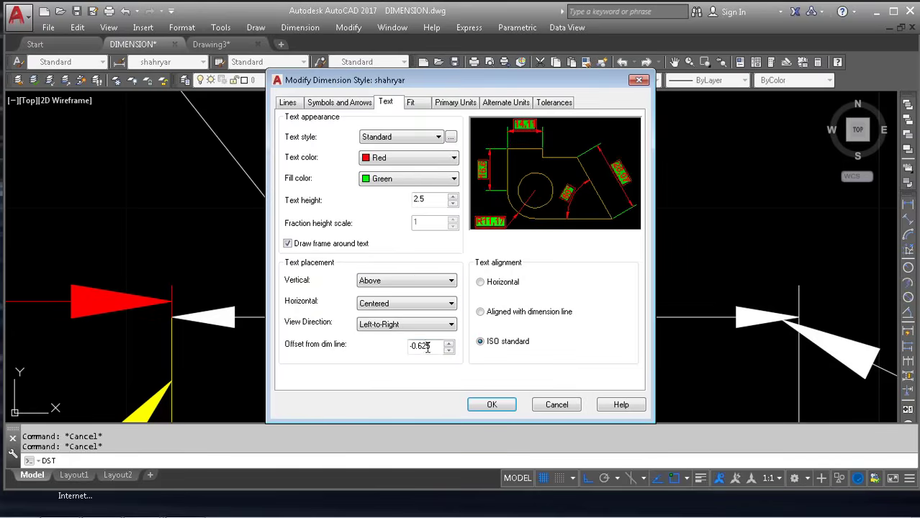
drag(435, 346, 390, 346)
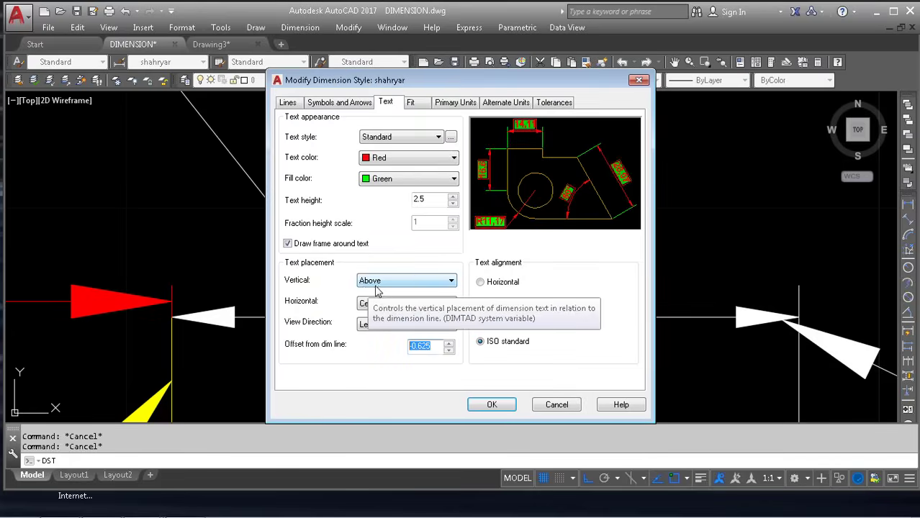
click(433, 347)
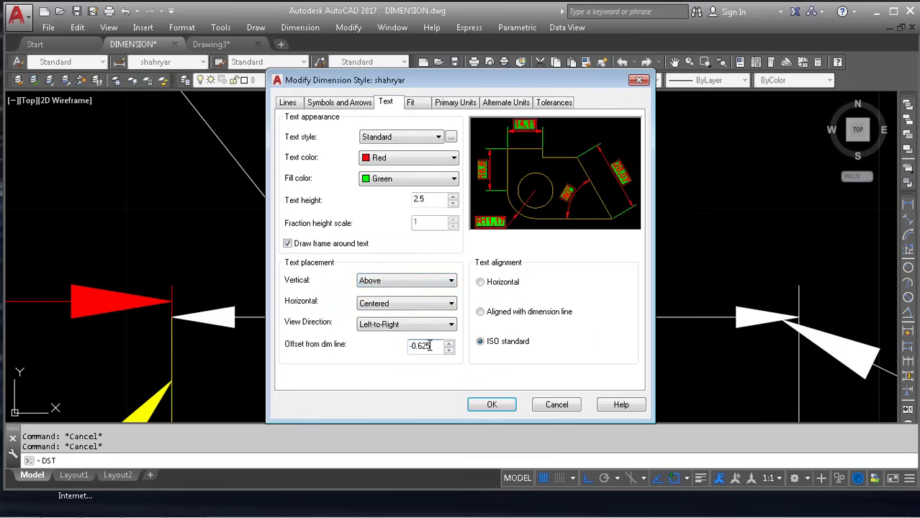
click(409, 282)
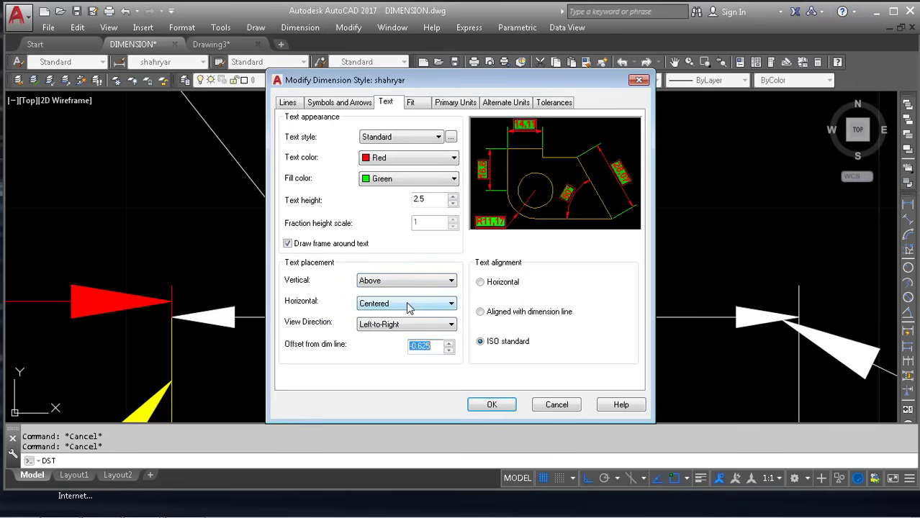
click(538, 404)
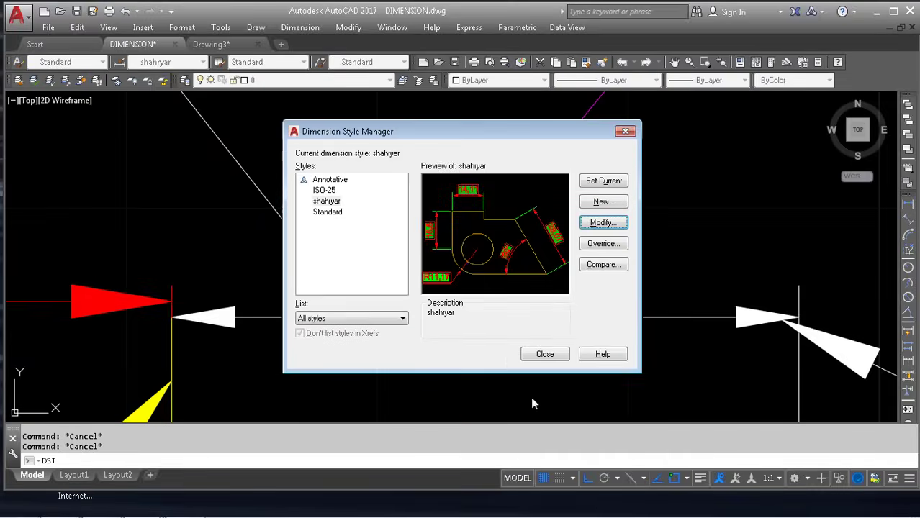
key(Escape)
key(Escape)
key(space)
Try the Centered vertical text placement and a different arrow size in the current dimension style
click(601, 224)
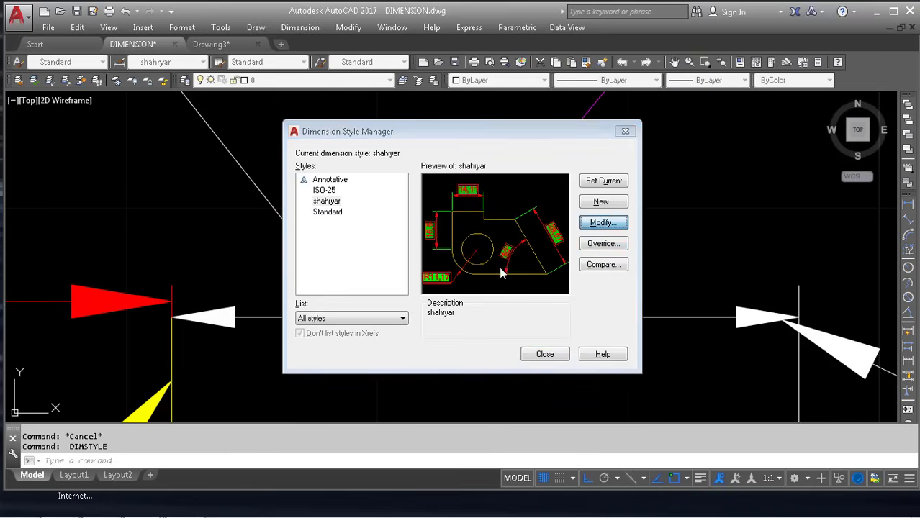
click(406, 281)
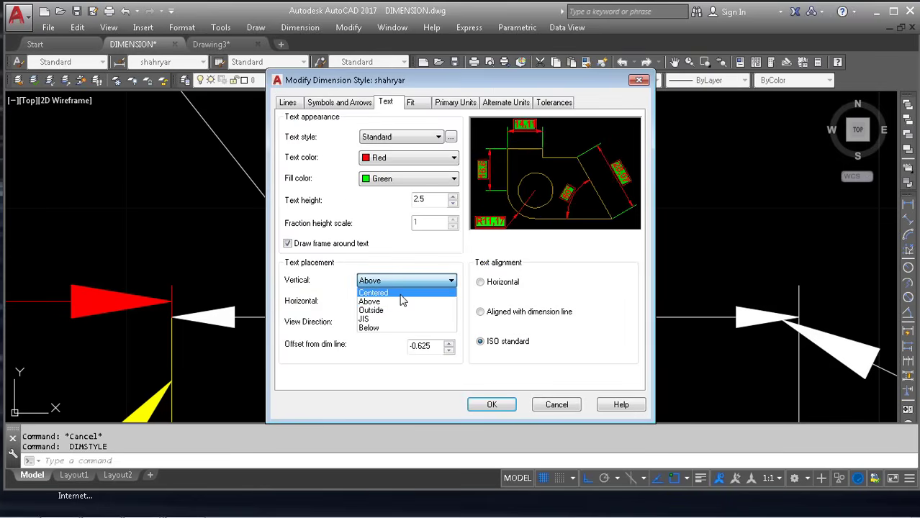
click(399, 293)
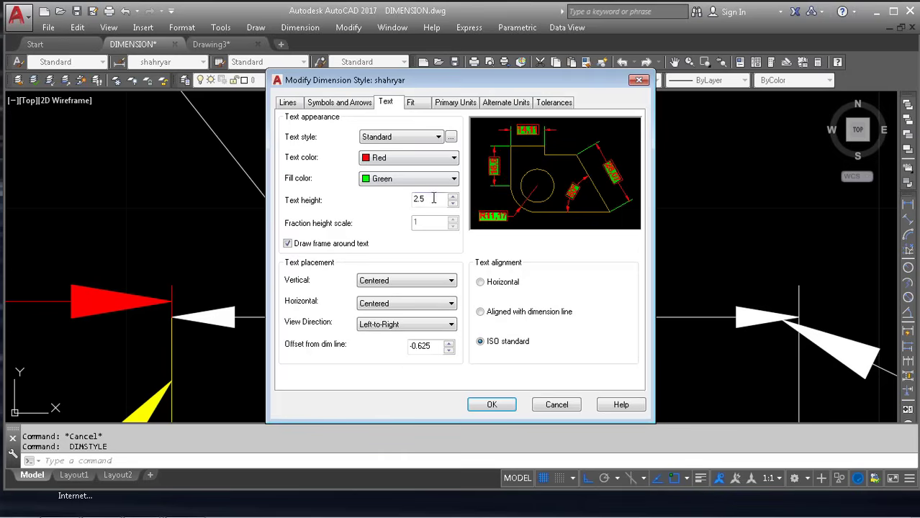
click(289, 104)
click(334, 104)
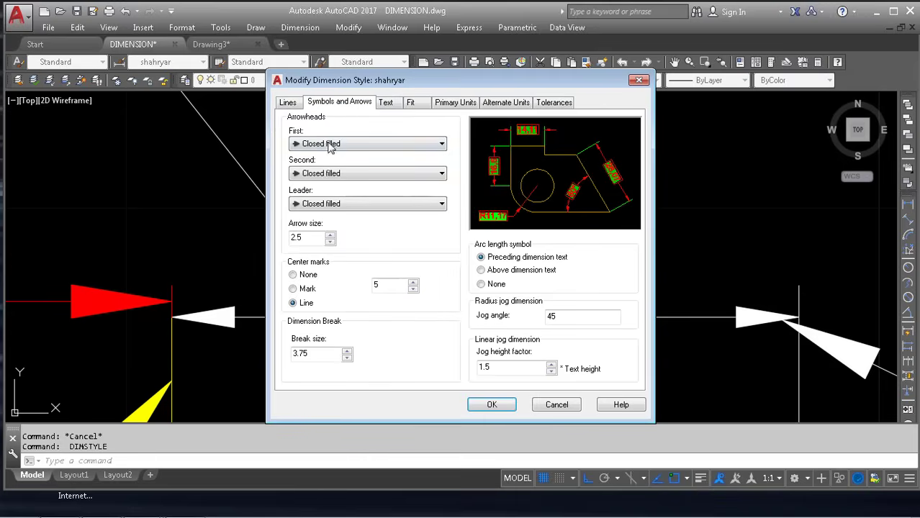
drag(328, 237, 266, 240)
Try a text height of 1 and discard the dimension style changes
click(386, 103)
drag(432, 199, 395, 198)
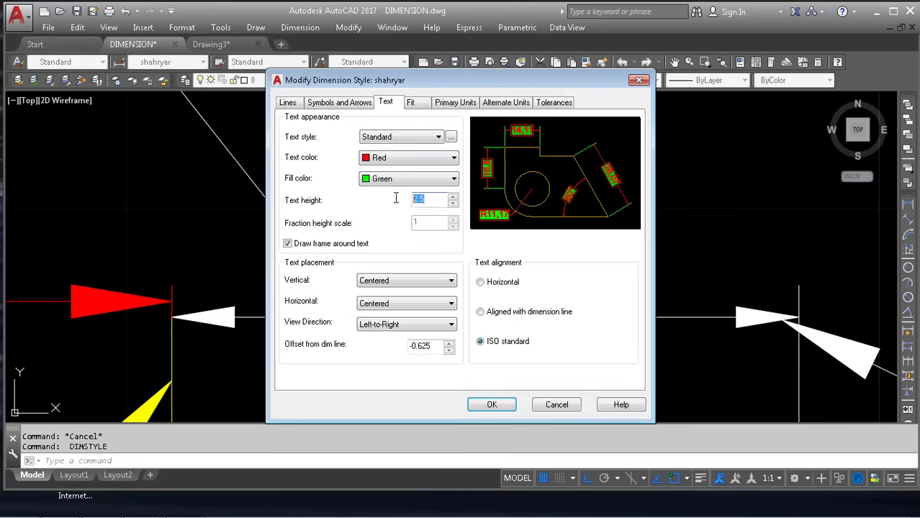
text(1)
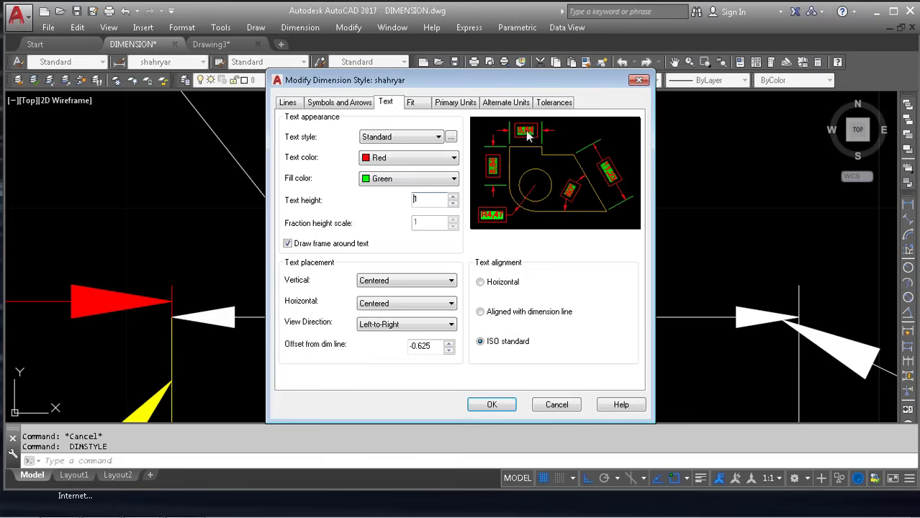
drag(438, 199, 369, 209)
click(552, 405)
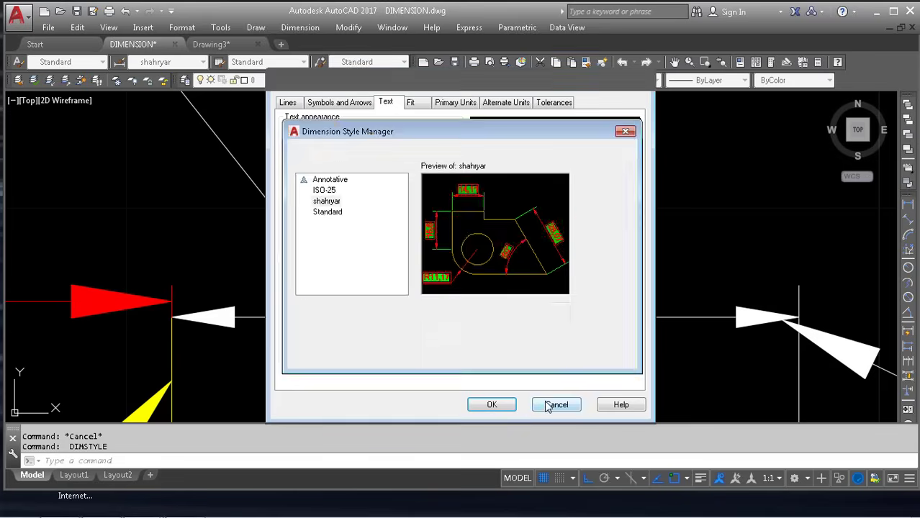
Reopen the current dimension style for modification and preview the Centered, Above and Below vertical text placements
key(Return)
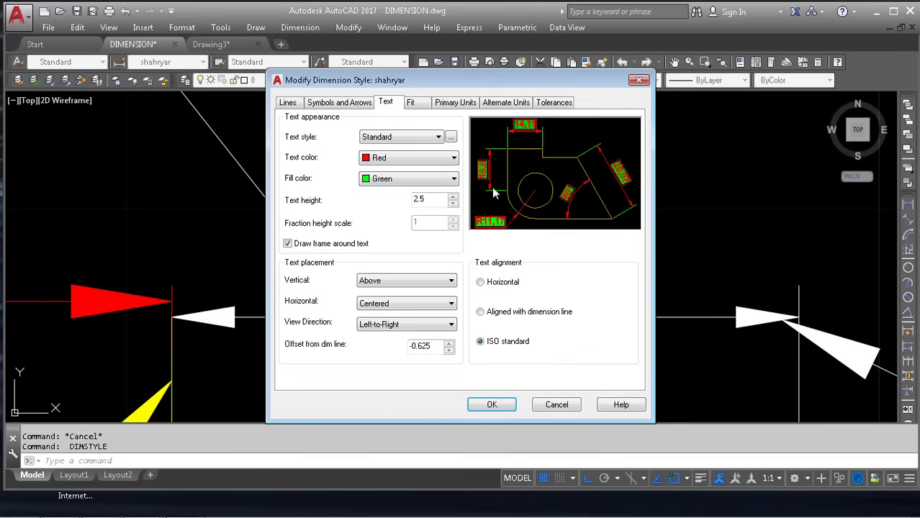
click(407, 281)
click(401, 292)
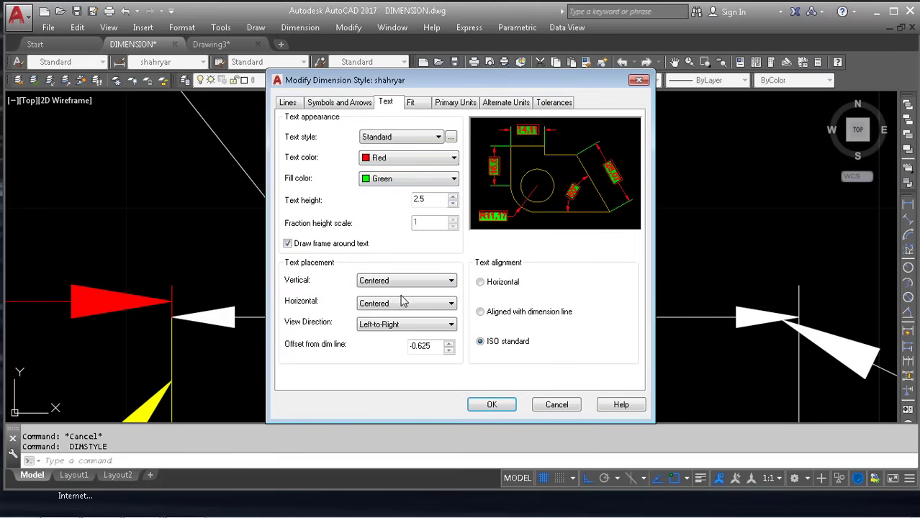
click(417, 281)
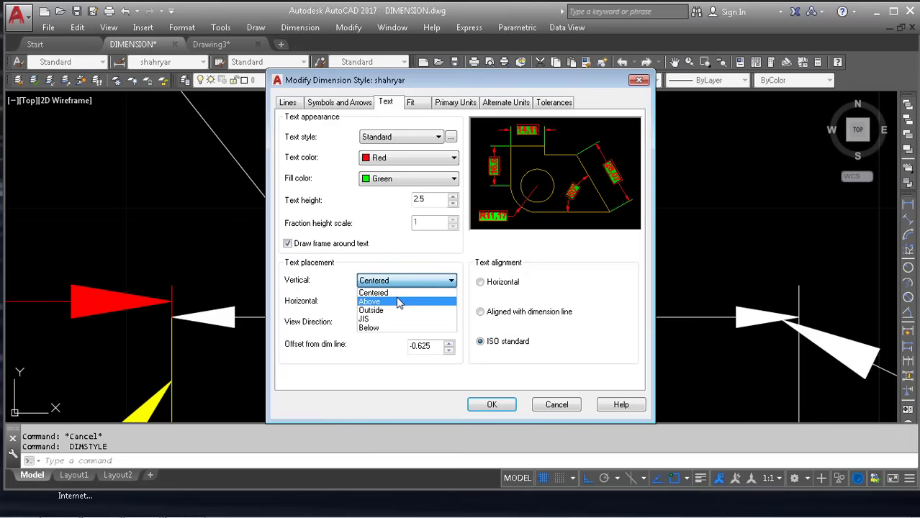
click(405, 300)
click(408, 282)
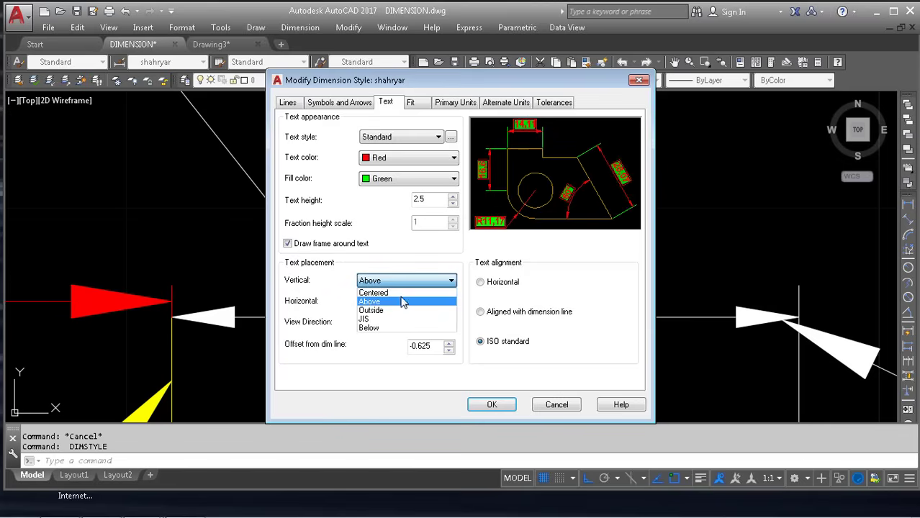
click(393, 335)
Preview the Outside and JIS vertical text placements
click(442, 280)
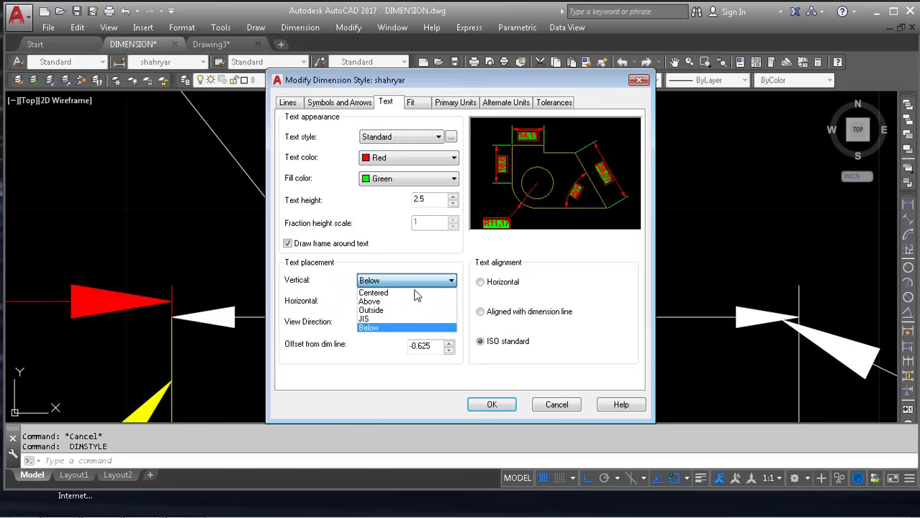
click(384, 311)
click(397, 281)
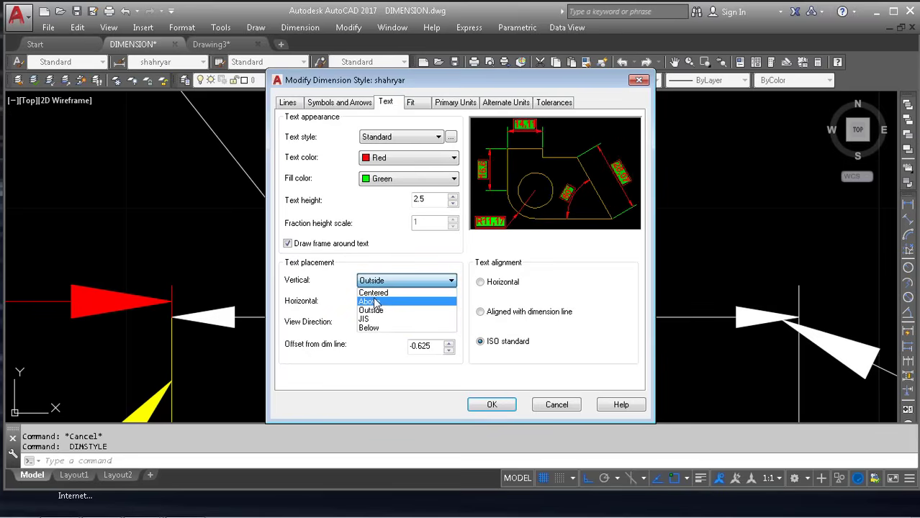
click(371, 318)
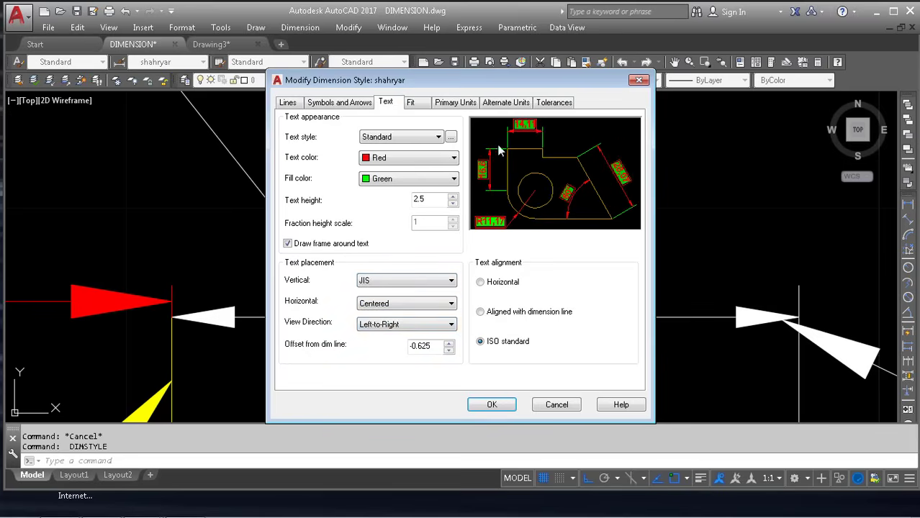
click(419, 280)
click(373, 318)
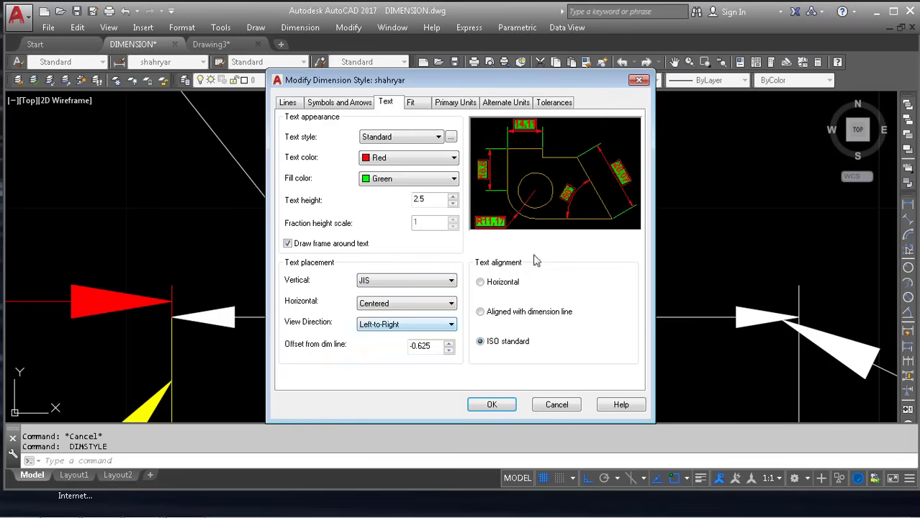
Compare the Outside vertical text placement with Above in the style preview
click(397, 281)
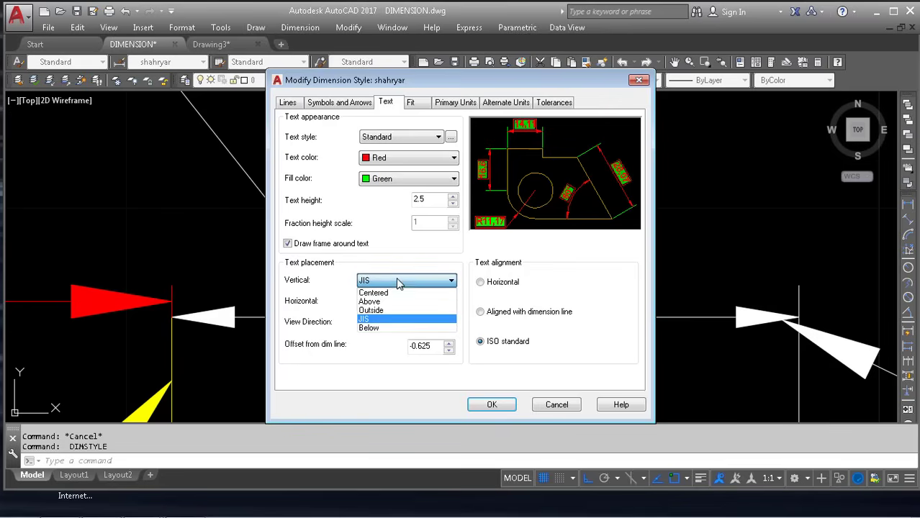
click(373, 310)
click(402, 281)
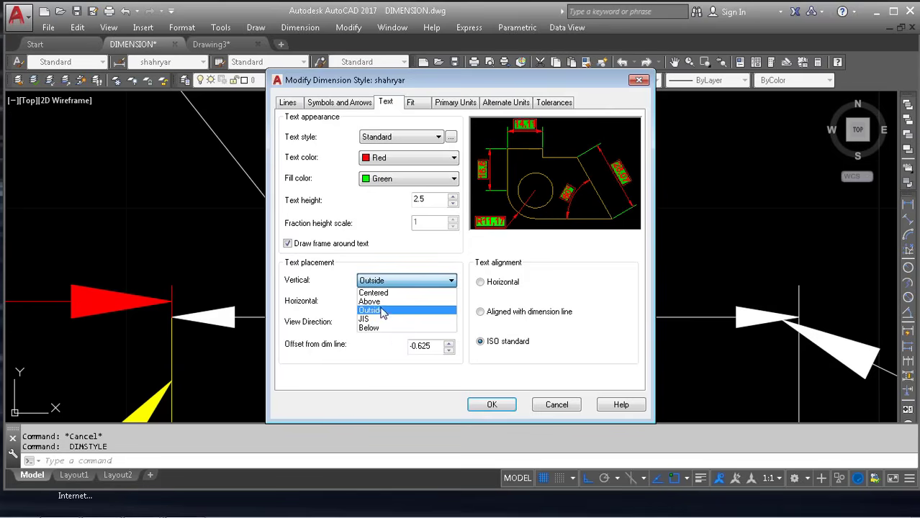
click(374, 302)
click(398, 282)
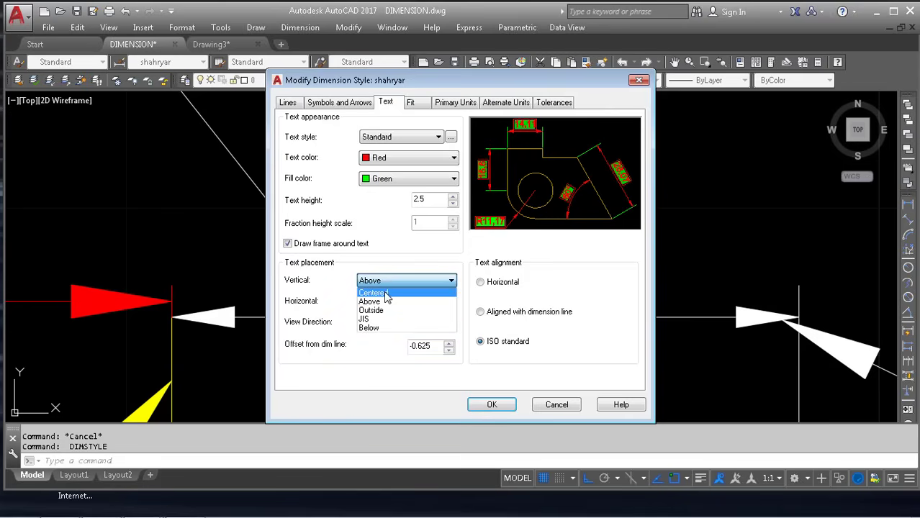
click(389, 301)
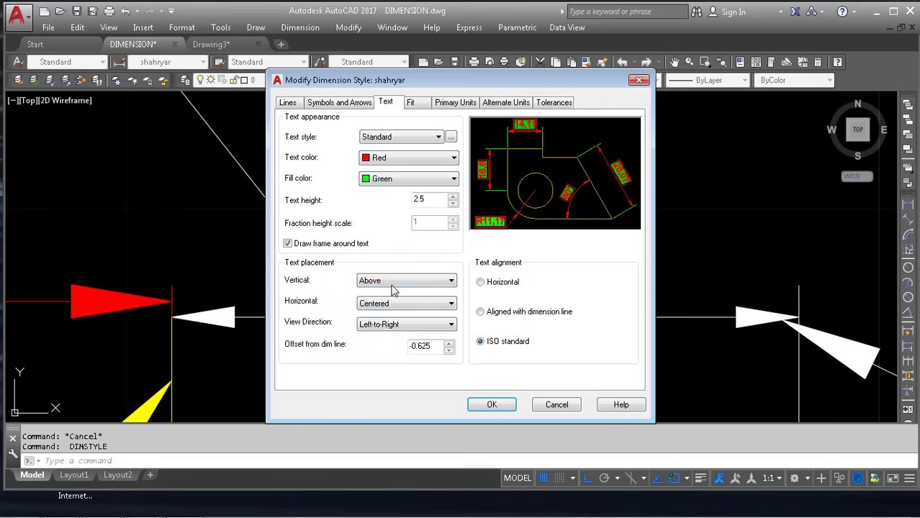
Set the vertical text placement to Centered and review the available horizontal placement options, keeping Centered
click(394, 282)
click(385, 294)
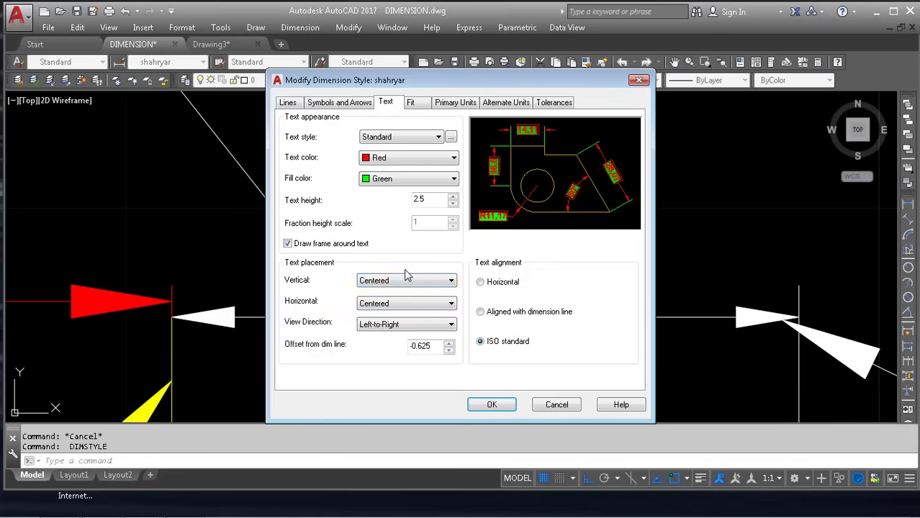
click(398, 283)
click(383, 293)
click(374, 305)
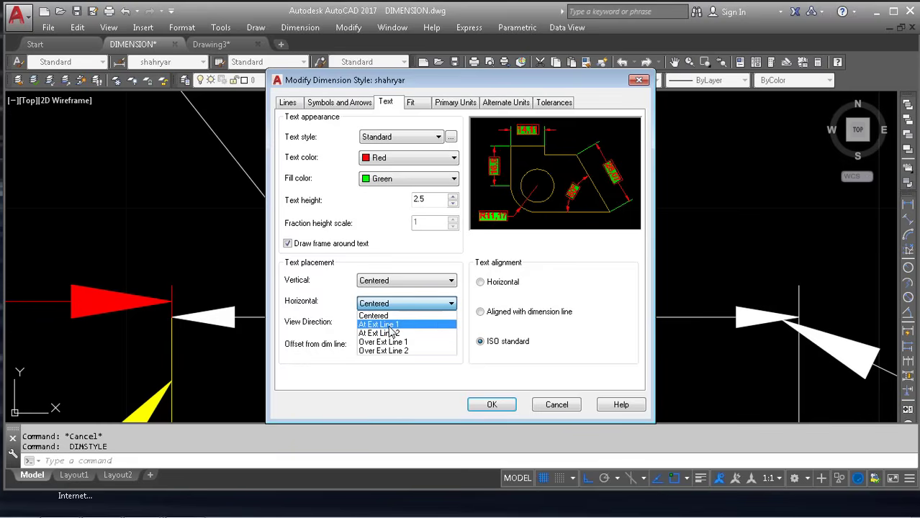
click(557, 164)
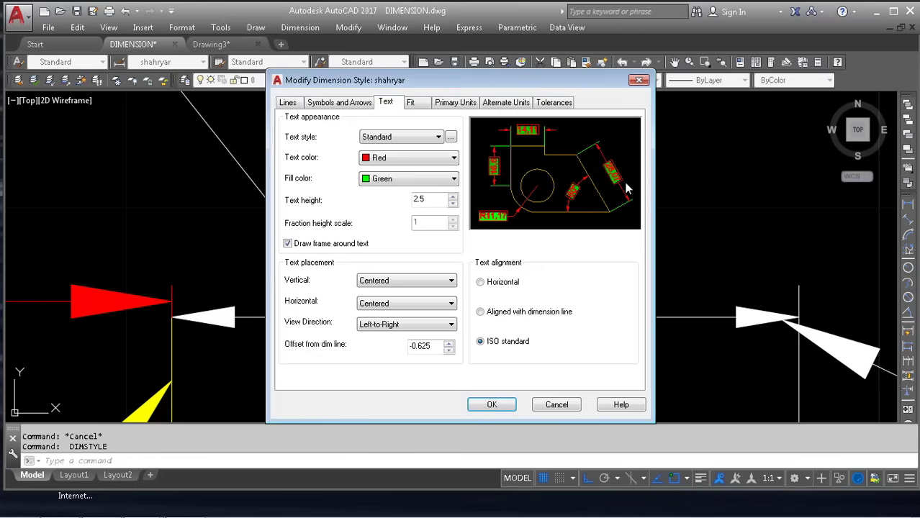
Keep the Left-to-Right view direction and preview the At Ext Line 1 and Over Ext Line 2 horizontal text placements
click(397, 324)
click(395, 337)
click(407, 303)
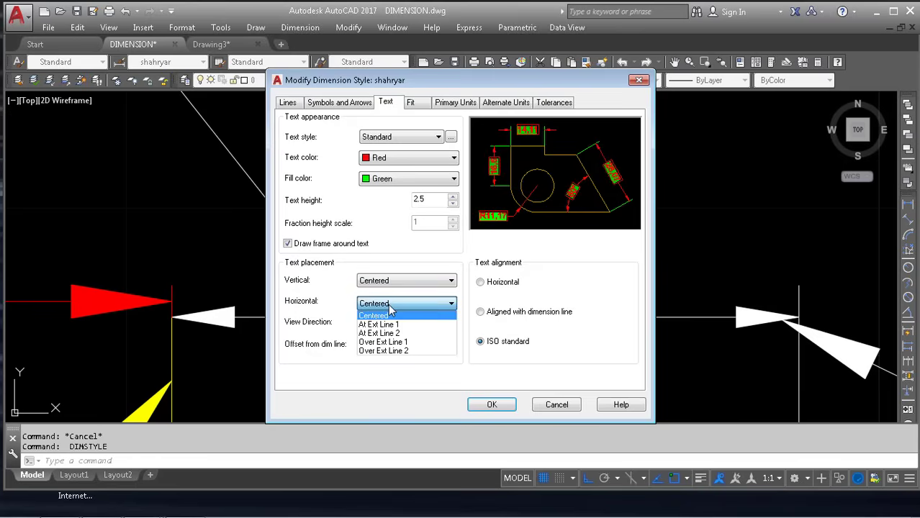
click(389, 320)
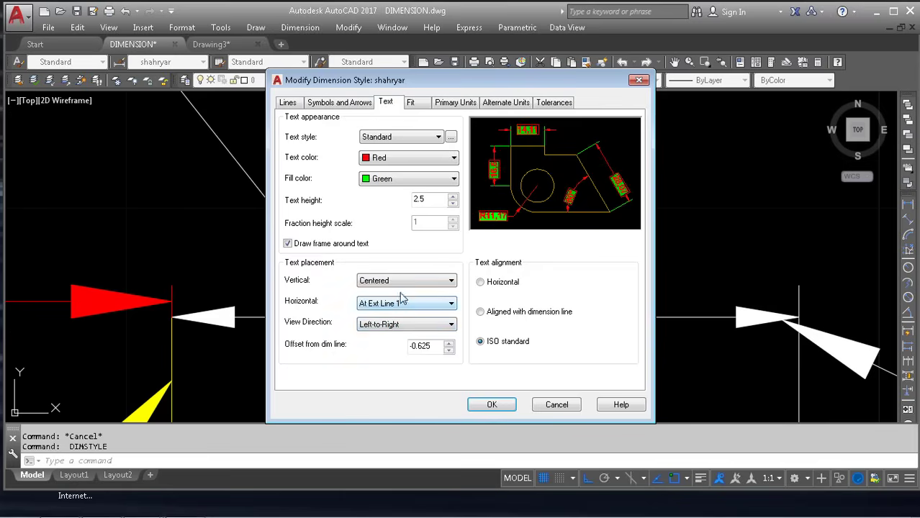
click(403, 303)
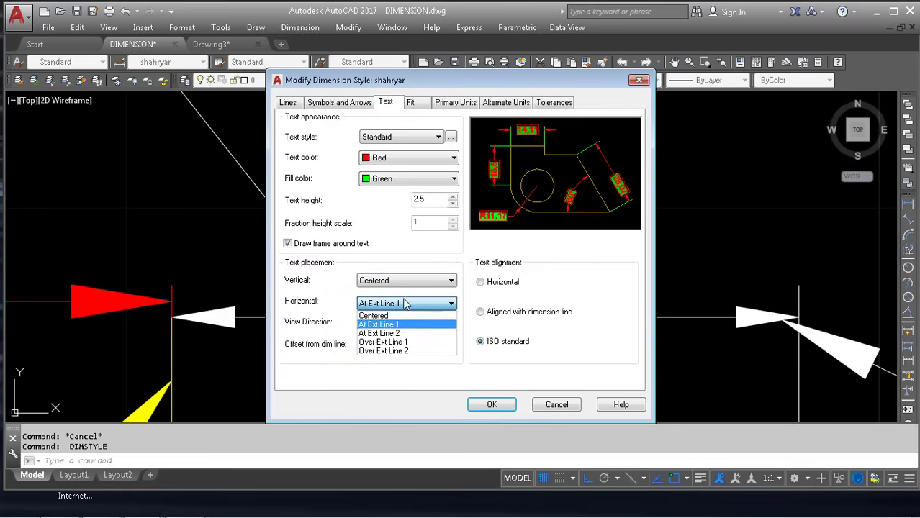
click(394, 351)
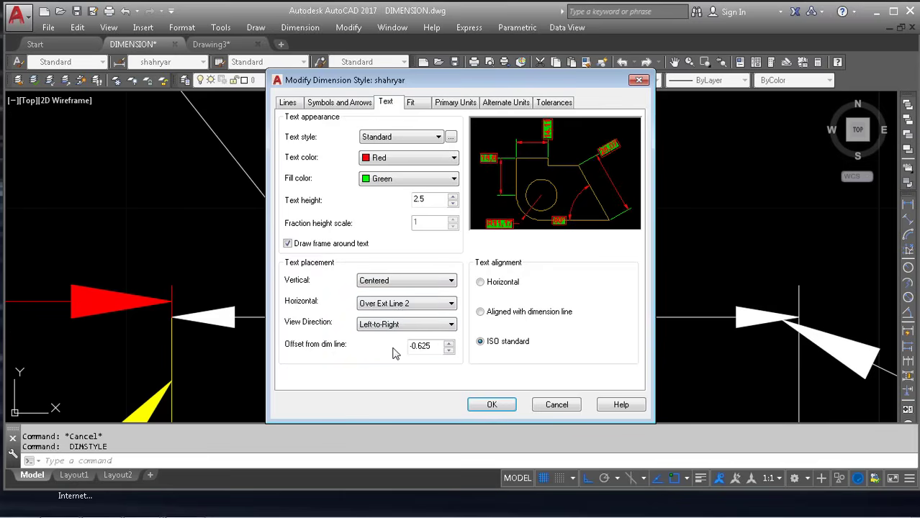
Preview the At Ext Line 2 and Over Ext Line 1 horizontal text placements, ending on Over Ext Line 2
click(404, 303)
click(403, 331)
click(411, 303)
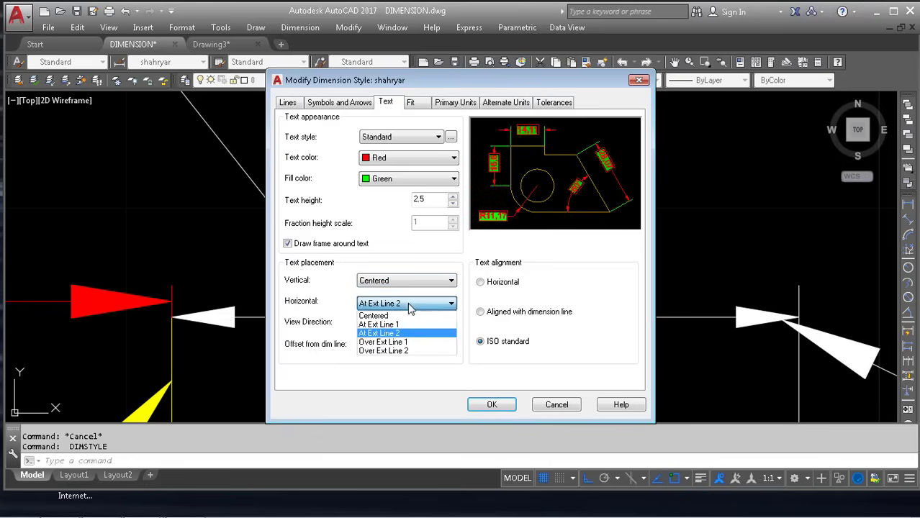
click(407, 341)
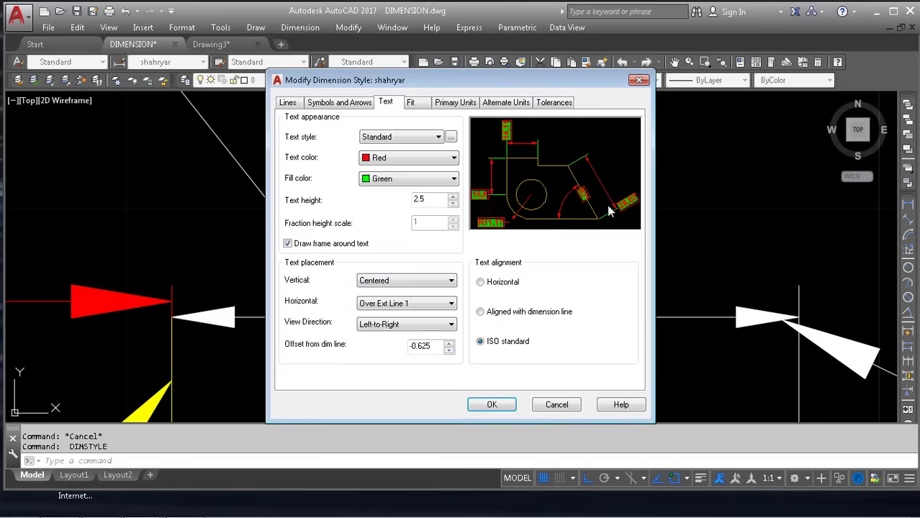
click(429, 303)
click(391, 351)
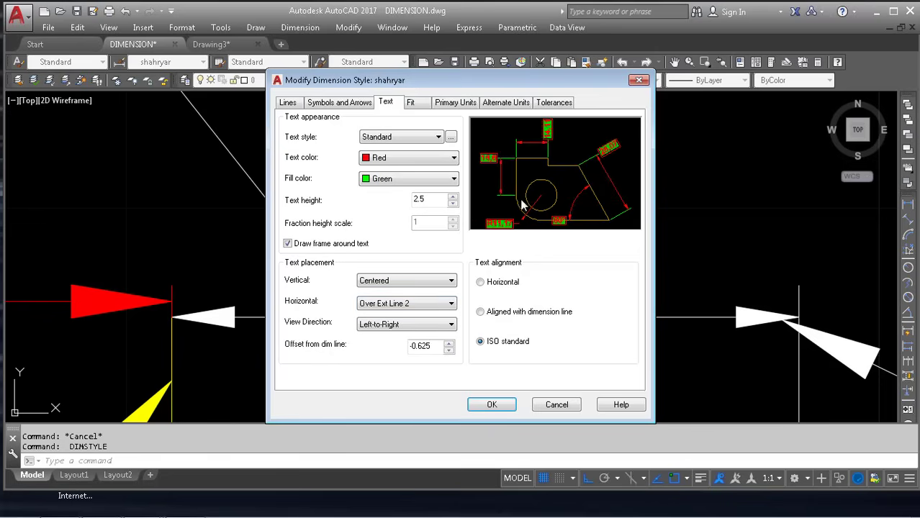
Return the horizontal text placement to Centered and check its effect in the style preview
click(441, 303)
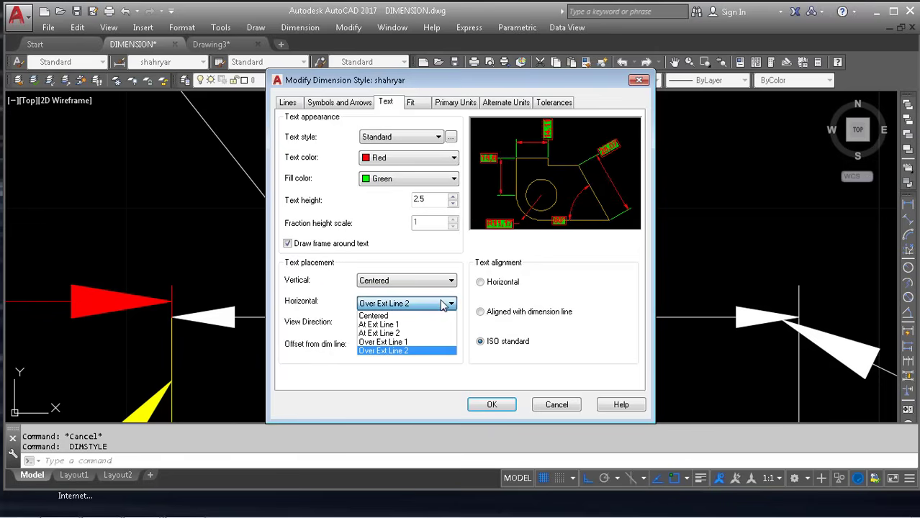
click(418, 313)
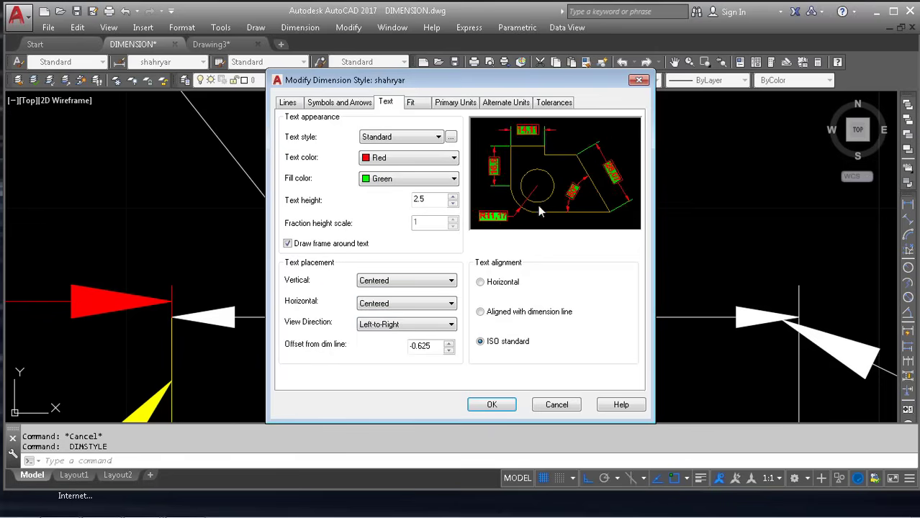
click(409, 304)
click(360, 304)
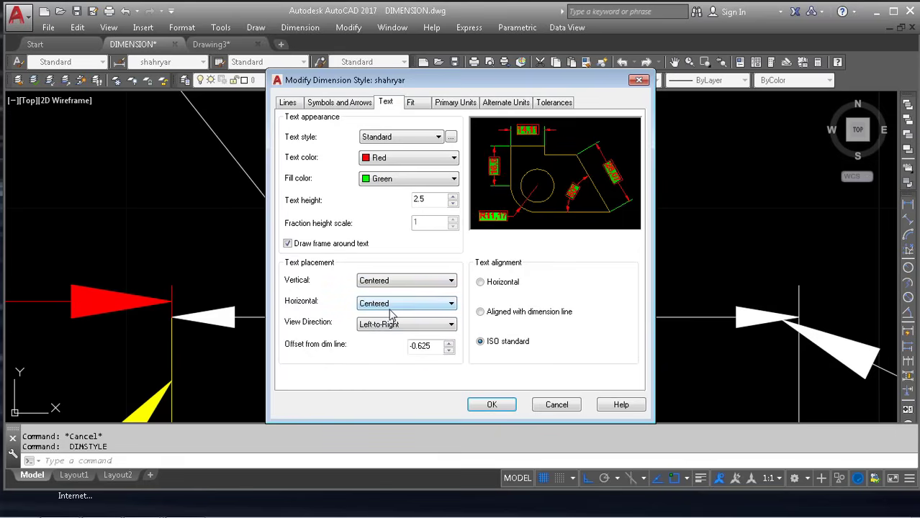
click(415, 305)
click(416, 307)
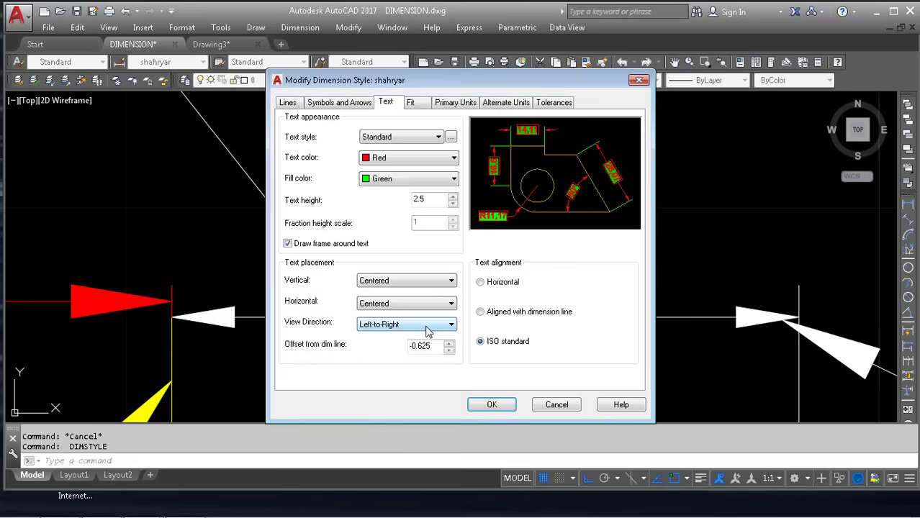
Compare the Right-to-Left and Left-to-Right text view directions in the style preview, ending on Left-to-Right
click(400, 324)
click(409, 346)
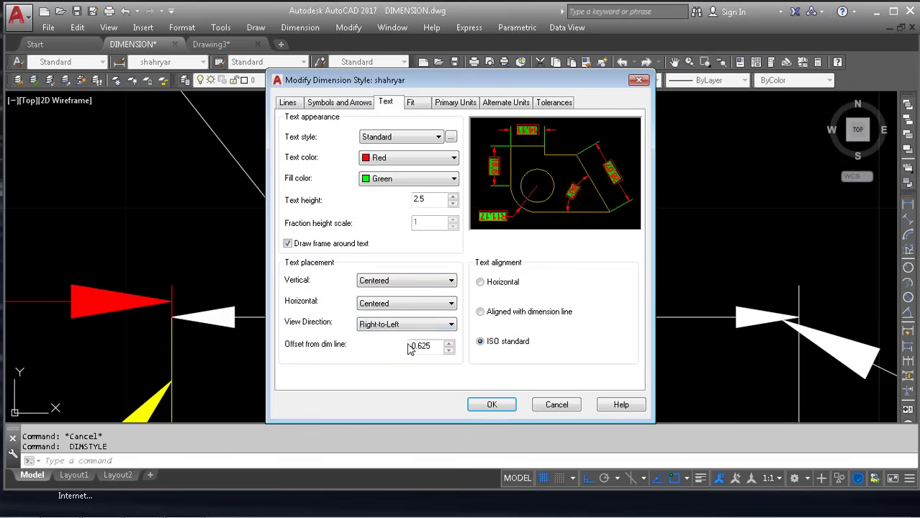
click(419, 324)
click(385, 337)
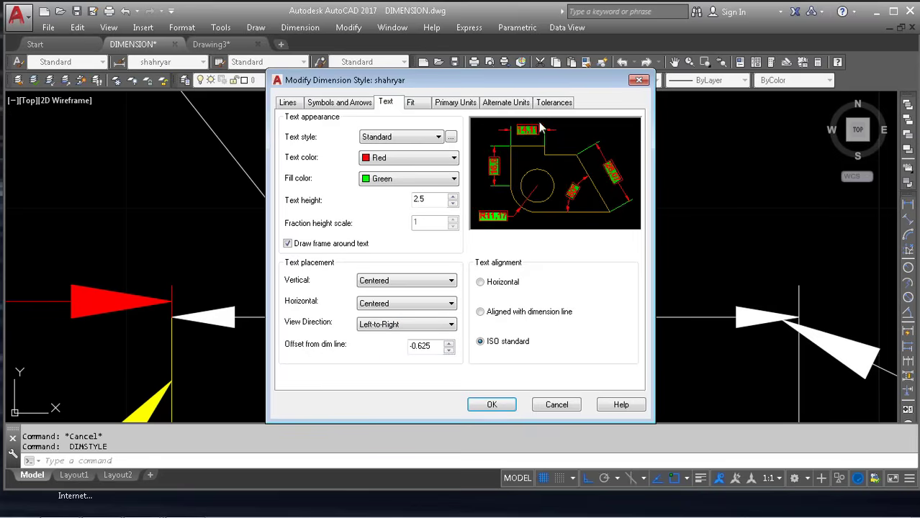
click(403, 325)
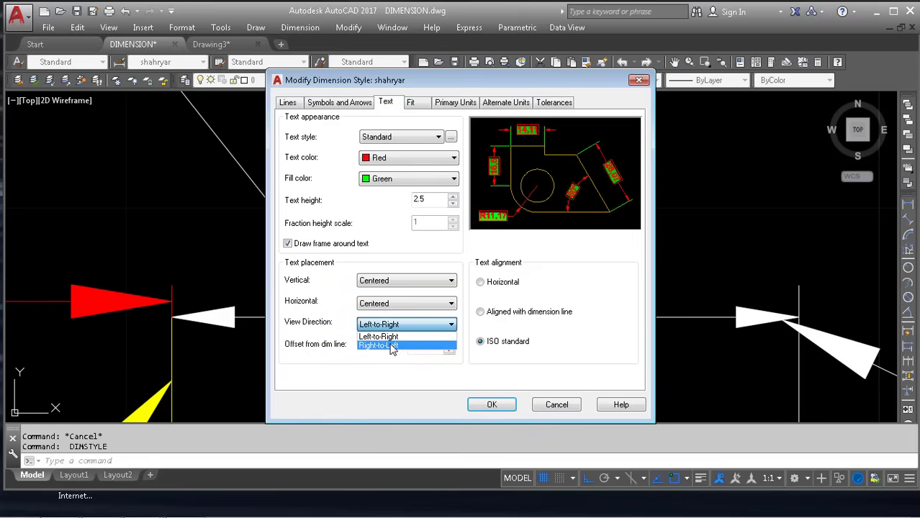
click(392, 346)
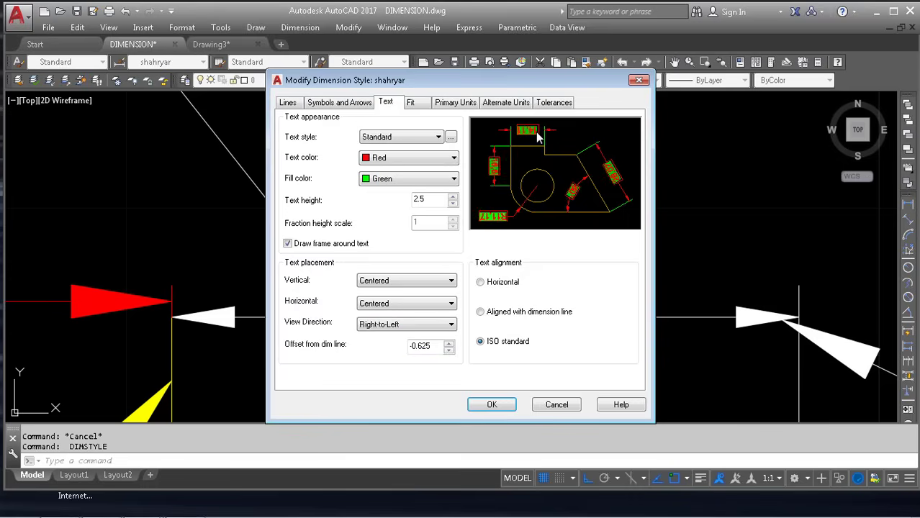
click(410, 326)
click(398, 337)
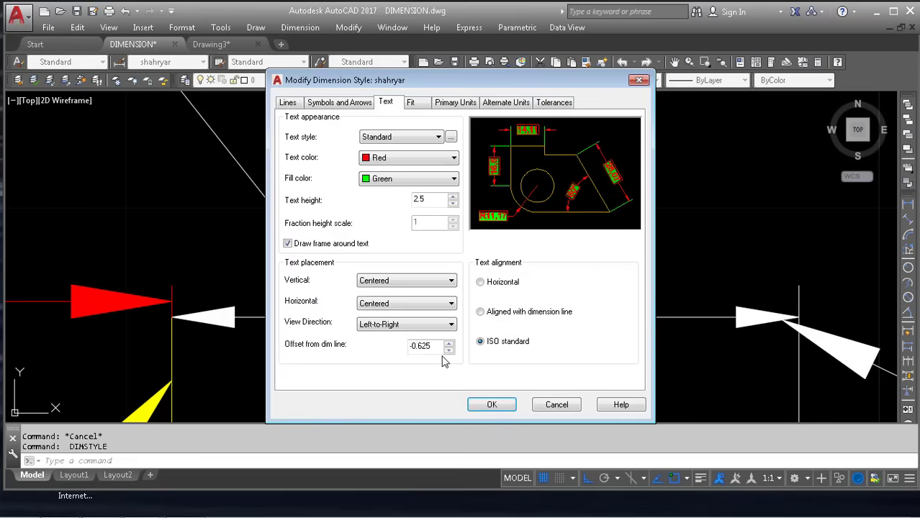
Preview the fit options Arrows, Text, Either text or arrows (best fit) and Always keep text between ext lines
click(410, 102)
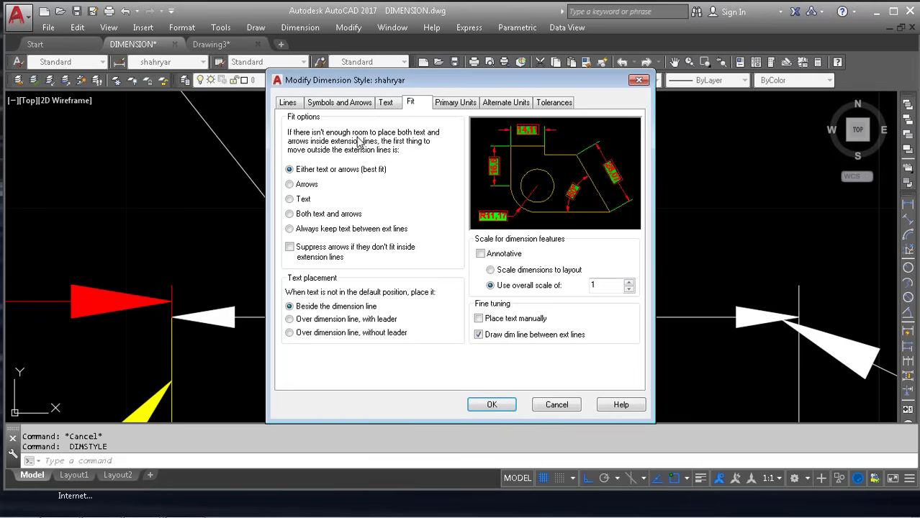
click(298, 186)
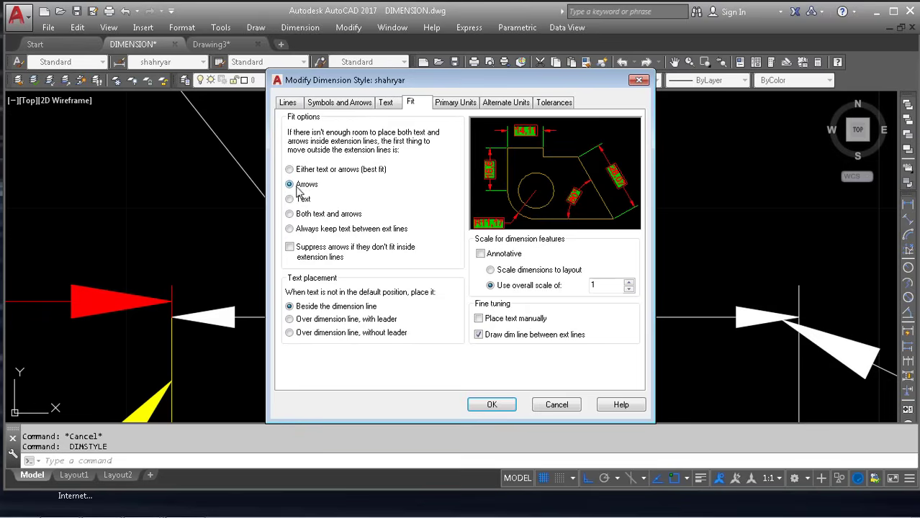
click(299, 200)
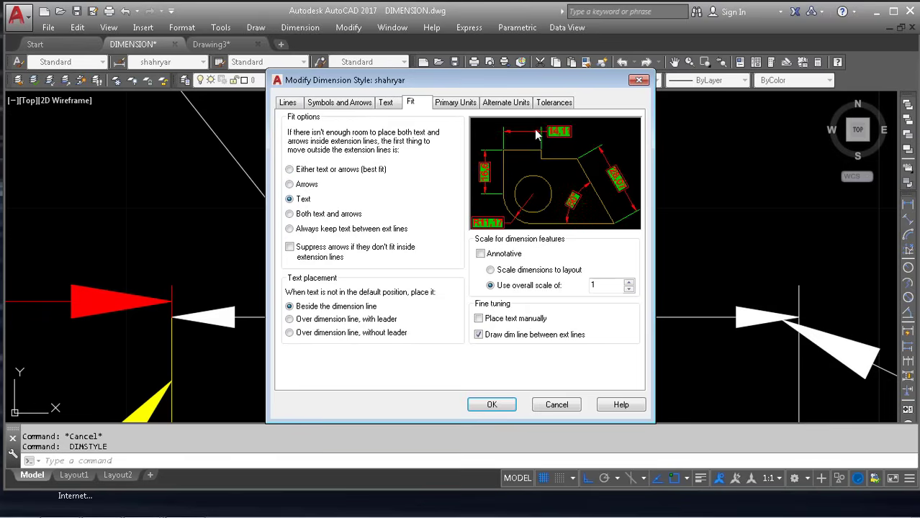
click(295, 185)
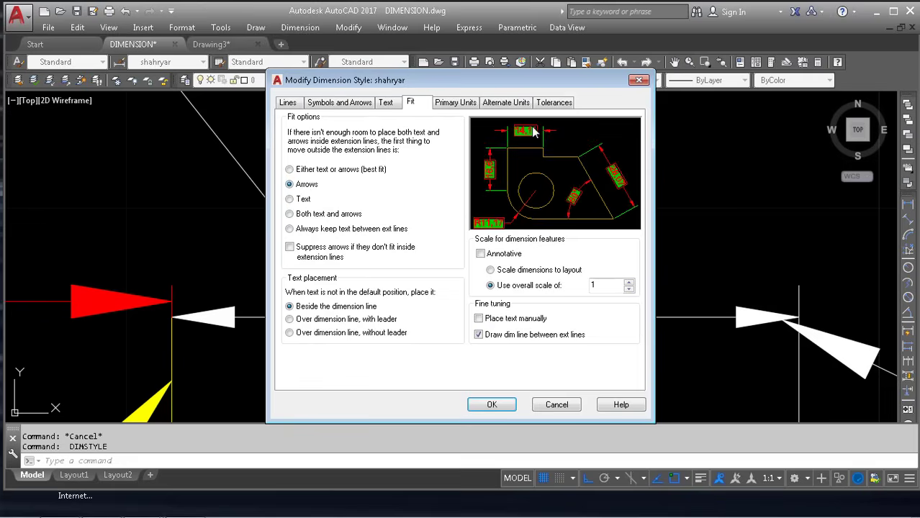
click(310, 170)
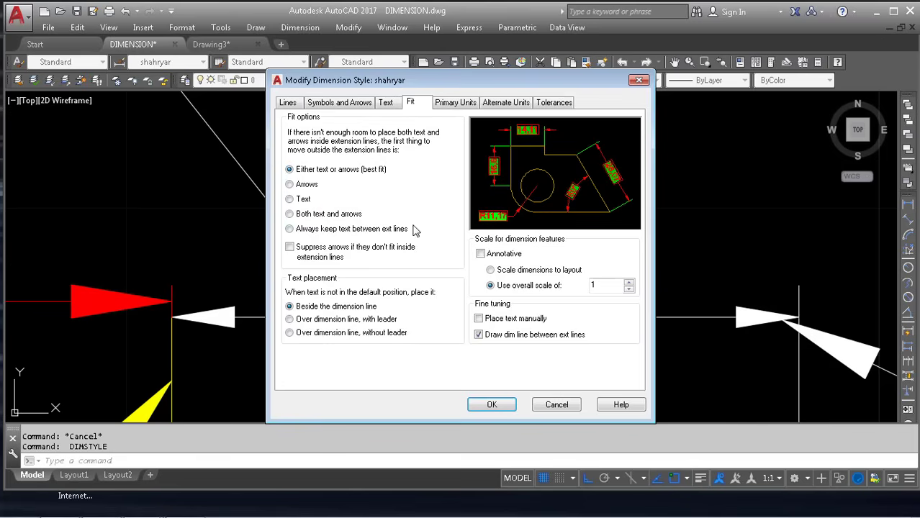
click(324, 232)
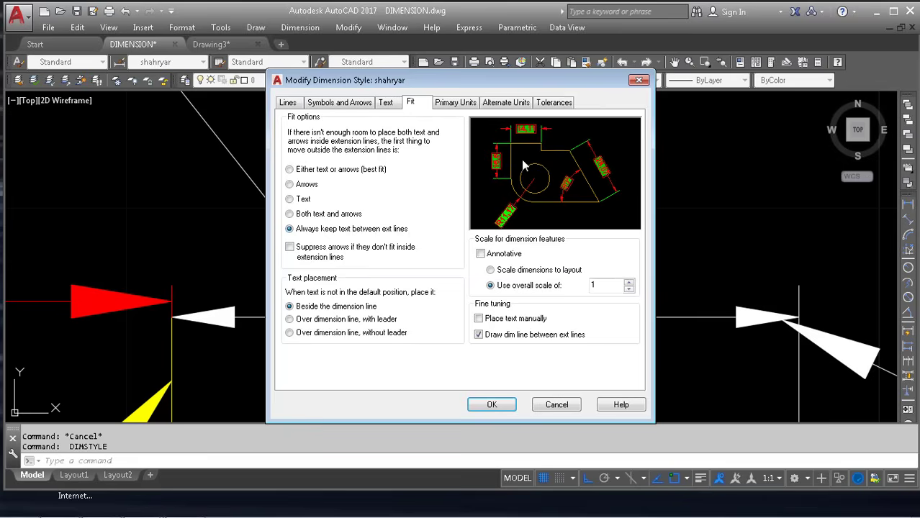
Try arrow suppression and the Over dimension line, with leader text placement, restoring Beside the dimension line
click(291, 248)
click(384, 248)
click(337, 321)
click(340, 310)
Review the style's primary units settings and leave the dimension style dialogs without saving the changes
click(469, 104)
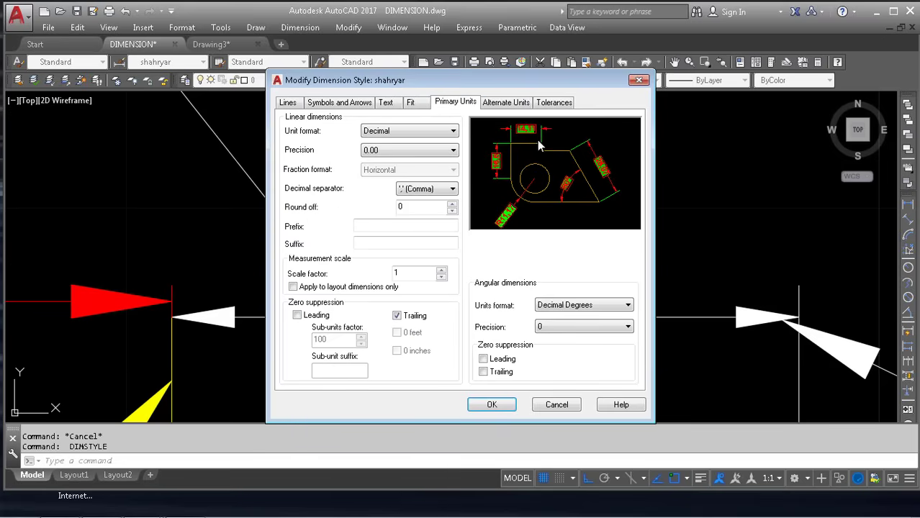
click(638, 81)
click(631, 130)
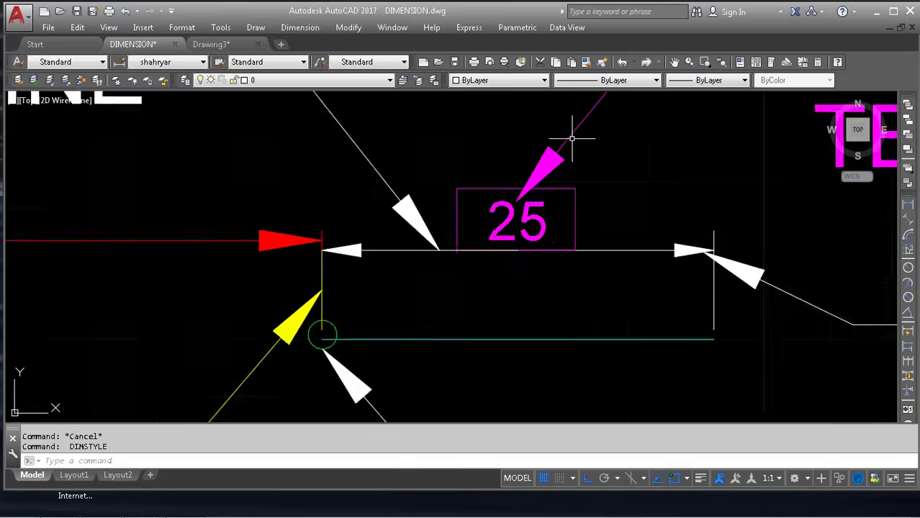
scroll(572, 138, down, 4)
middle_drag(572, 138, 250, 202)
scroll(371, 202, down, 6)
key(Escape)
click(344, 220)
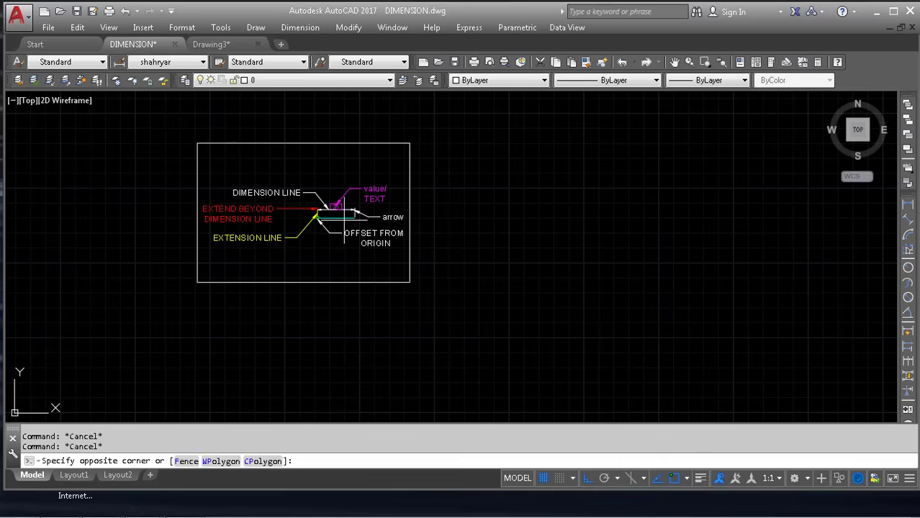
click(311, 194)
text(c)
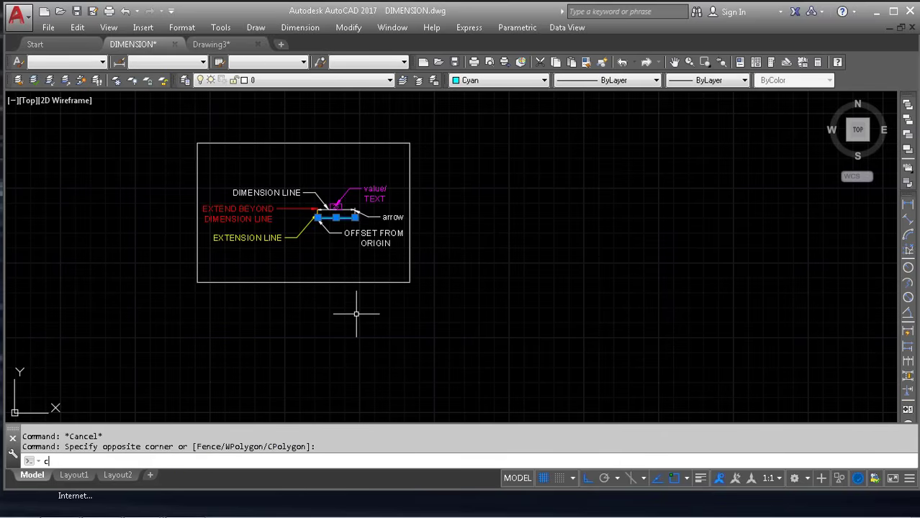
text(l)
key(Return)
key(Escape)
key(Escape)
Copy the cyan base line of the diagram horizontally about 140 units to the empty area right of the frame
text(co)
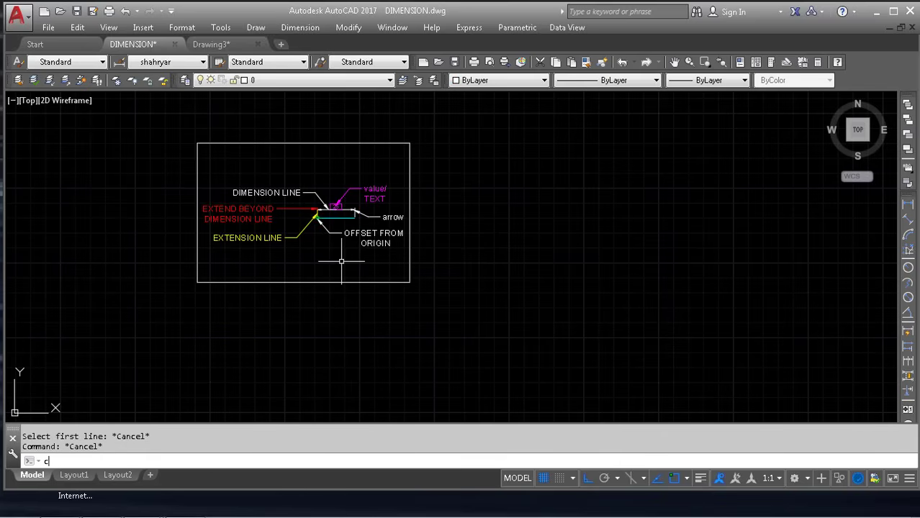
key(Return)
click(345, 218)
key(Return)
click(368, 251)
click(576, 253)
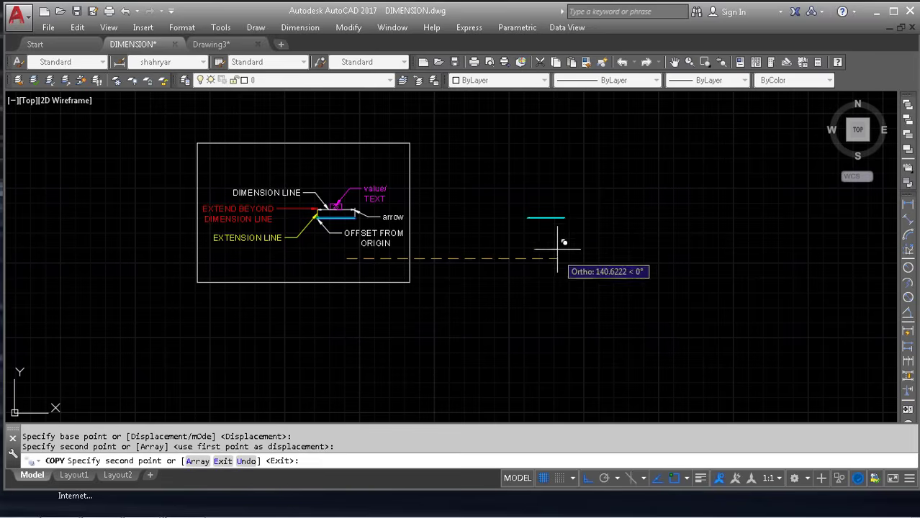
key(Escape)
Add a linear dimension to the copied cyan line, placing the dimension line above it
scroll(554, 211, up, 5)
click(908, 204)
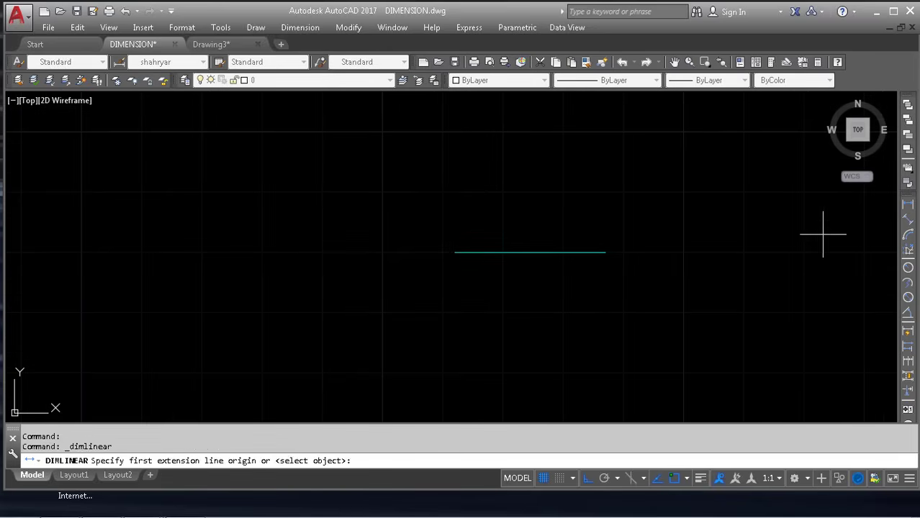
key(Return)
click(597, 252)
click(568, 253)
click(540, 201)
key(Escape)
Reopen the current dimension style for modification with the new dimension in view, moving the dialog aside
scroll(396, 210, down, 6)
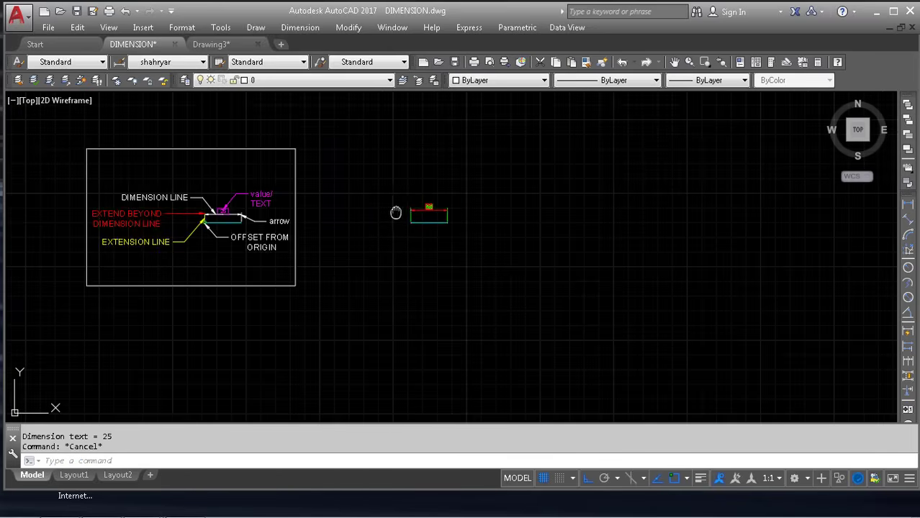
middle_drag(397, 211, 577, 299)
scroll(532, 272, up, 4)
scroll(630, 283, up, 5)
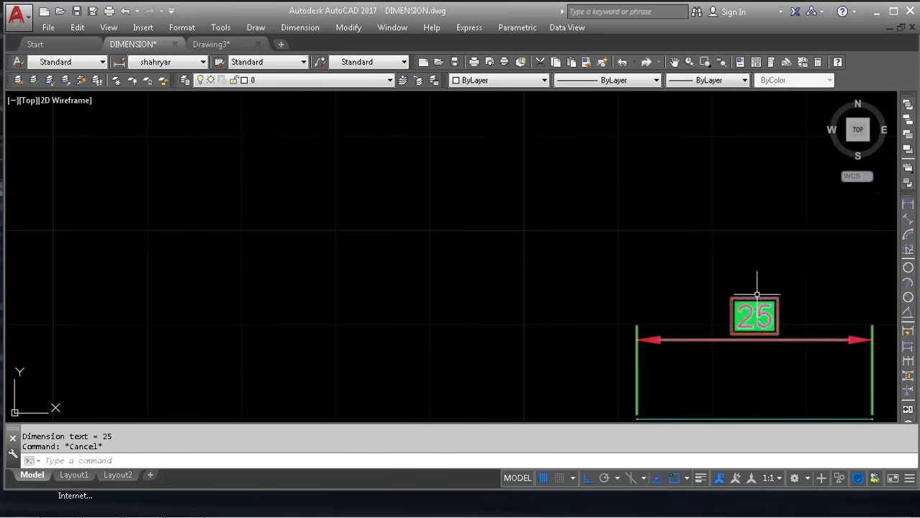
key(Escape)
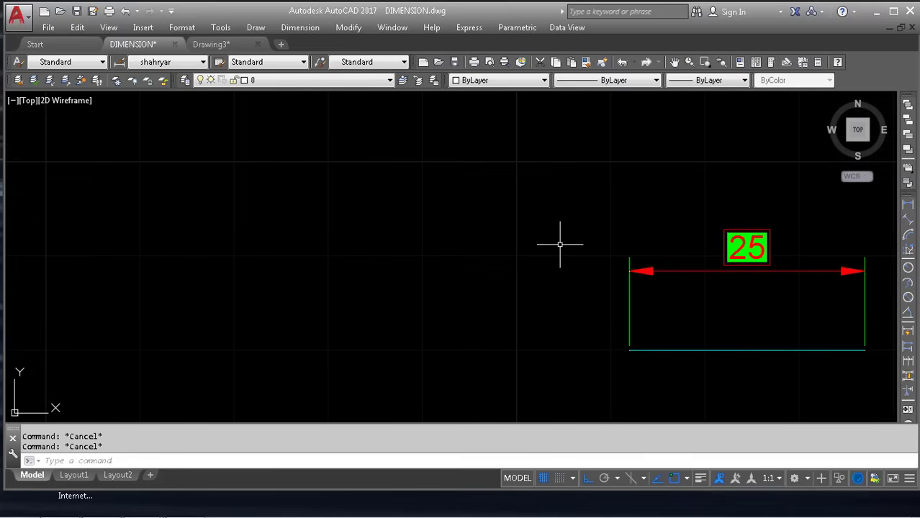
text(dst)
key(Return)
click(603, 223)
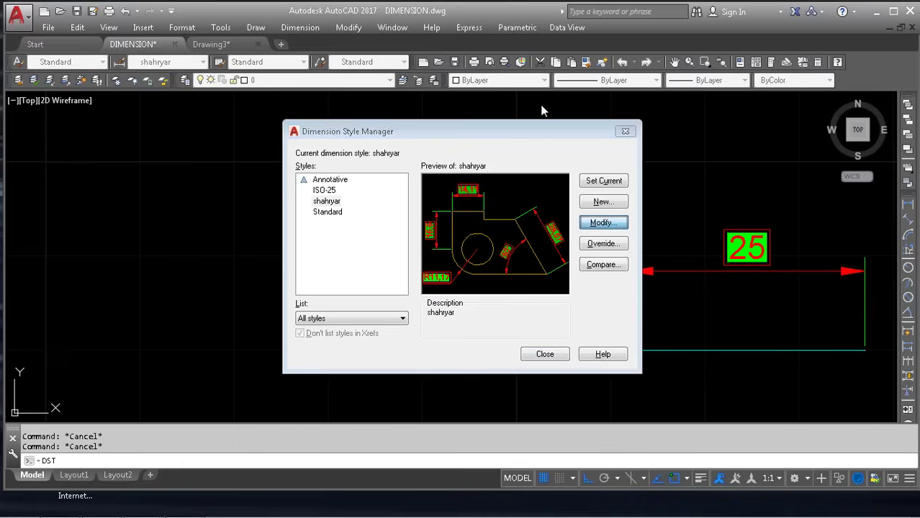
drag(499, 77, 343, 82)
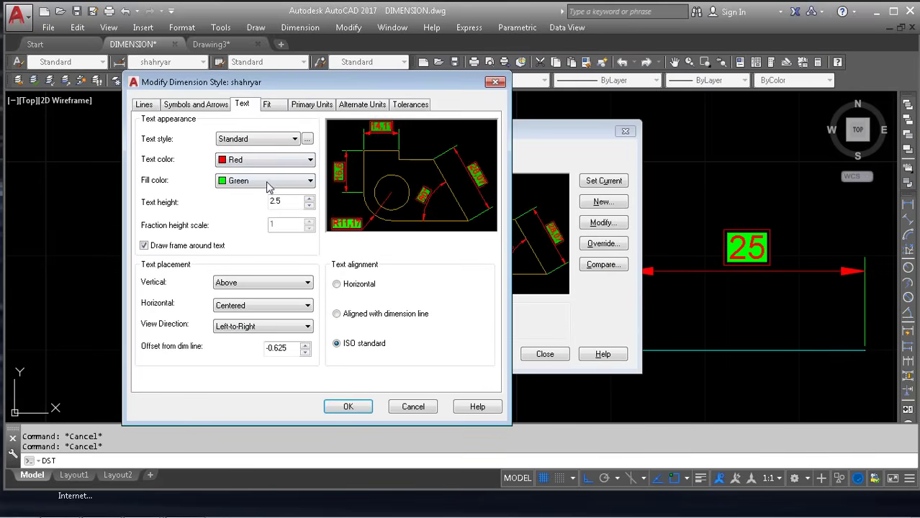
Set the dimension text's fill color to None and its text color to ByLayer
click(266, 181)
click(238, 192)
click(267, 159)
click(242, 171)
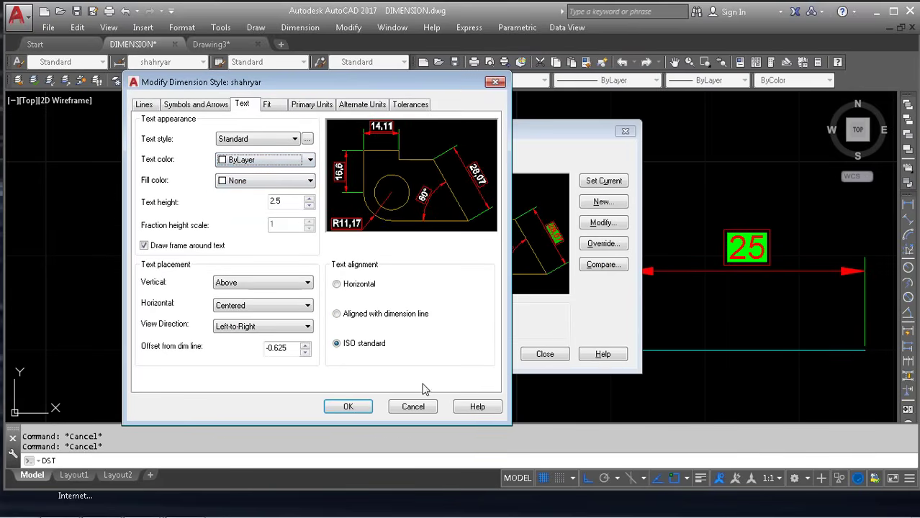
Apply the text color changes, reopen the dimension style for modification, and turn off the frame around the text
click(348, 407)
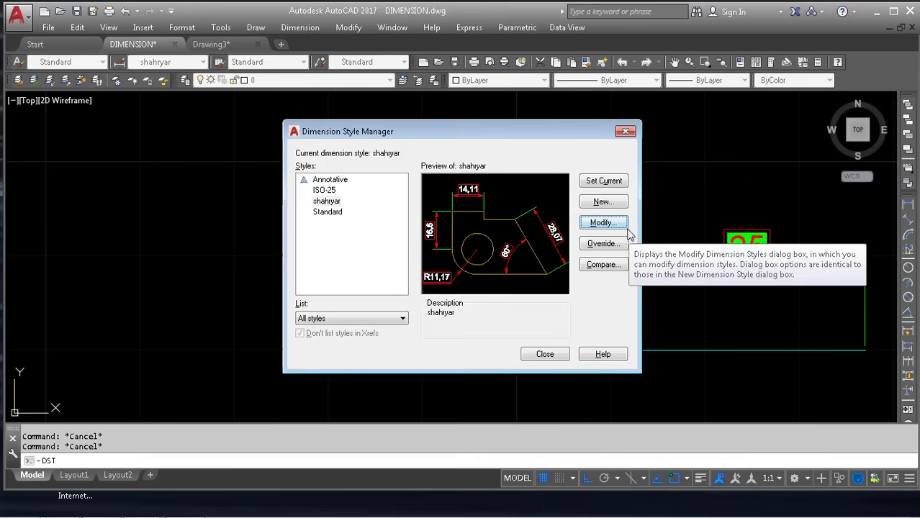
click(626, 229)
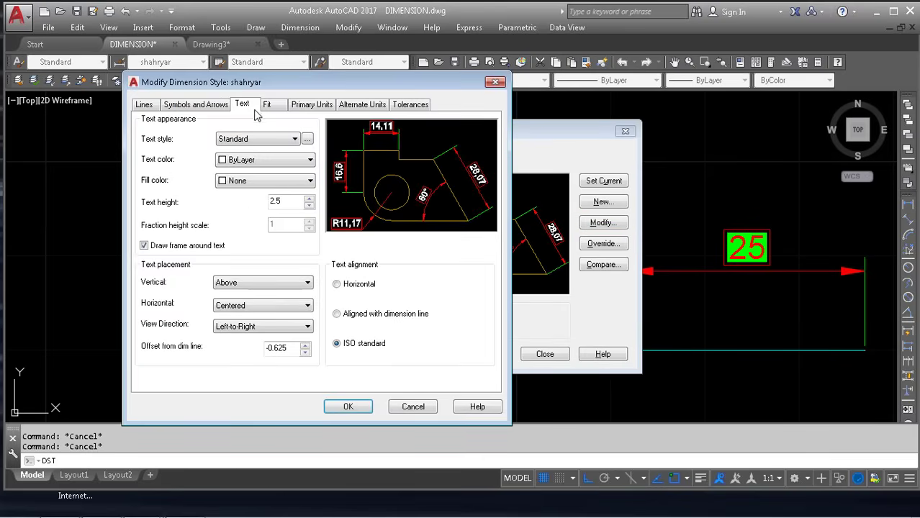
click(144, 246)
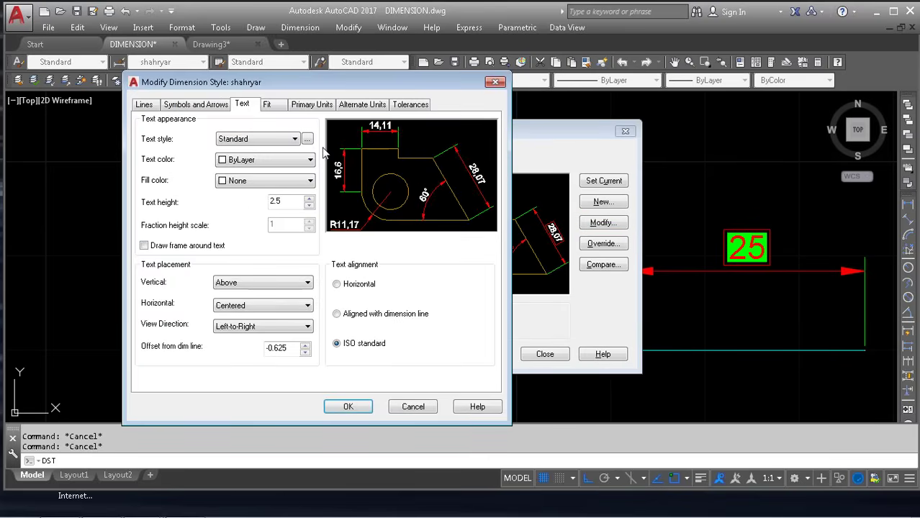
Keep the linear precision at 0.00 and set the decimal separator of the primary units to Period
click(276, 107)
click(312, 108)
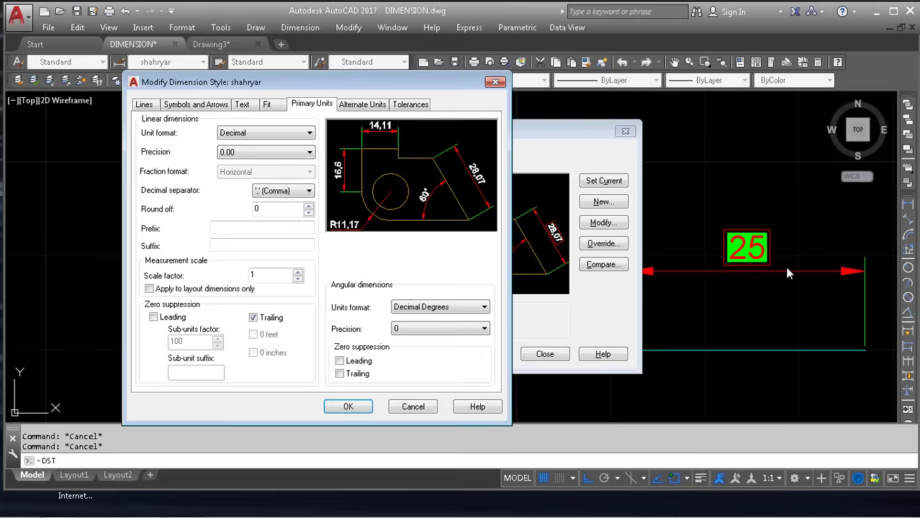
click(258, 154)
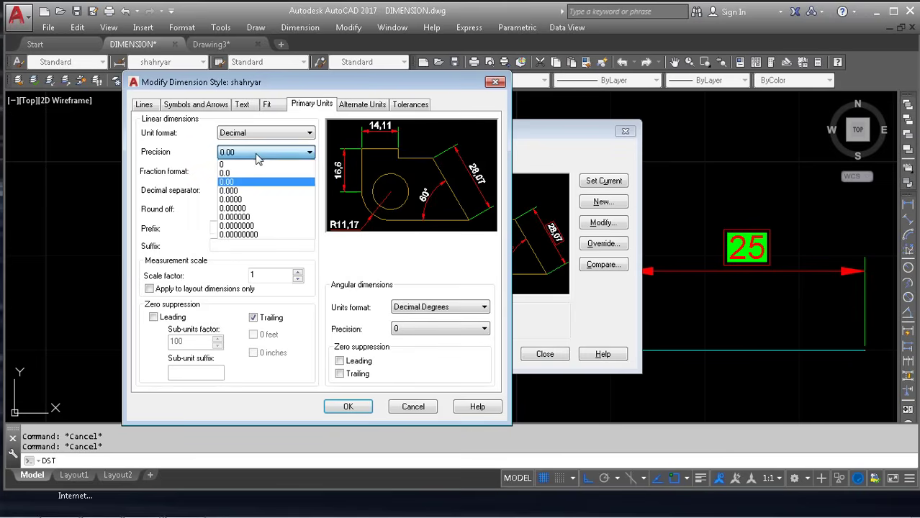
click(231, 181)
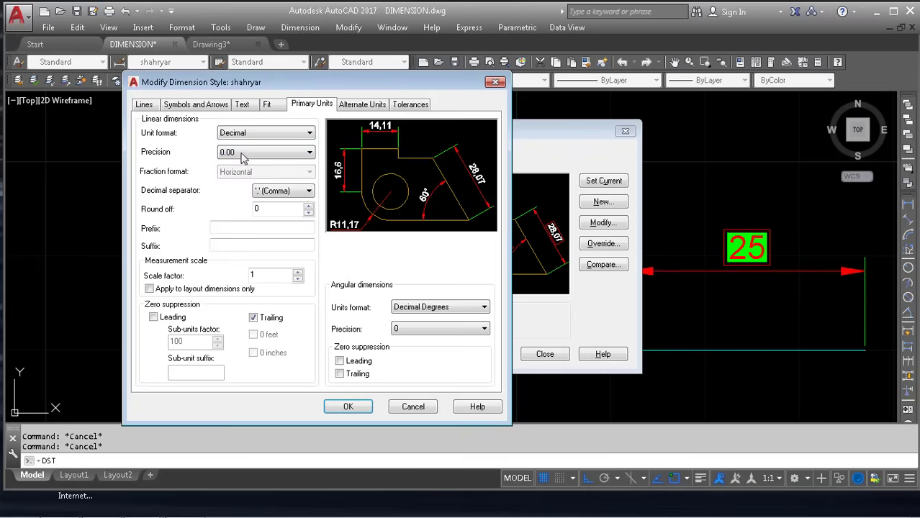
click(301, 190)
click(388, 143)
click(303, 191)
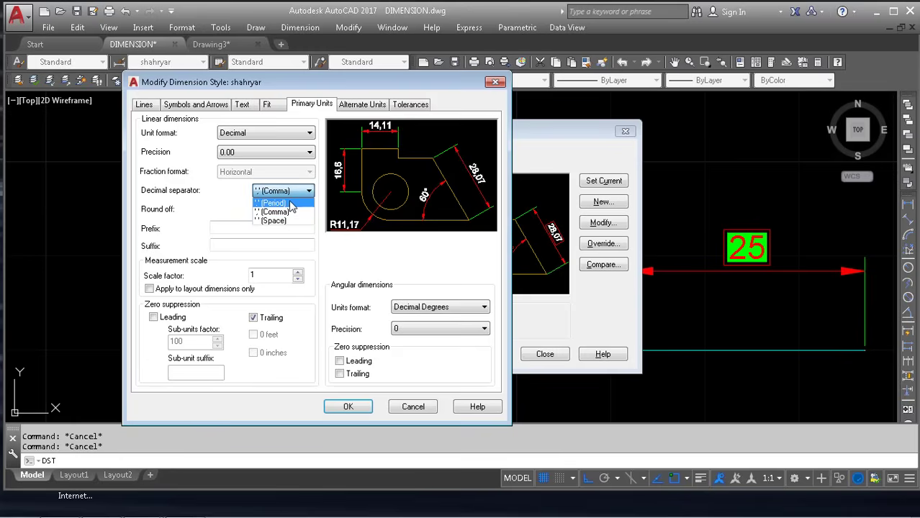
click(291, 204)
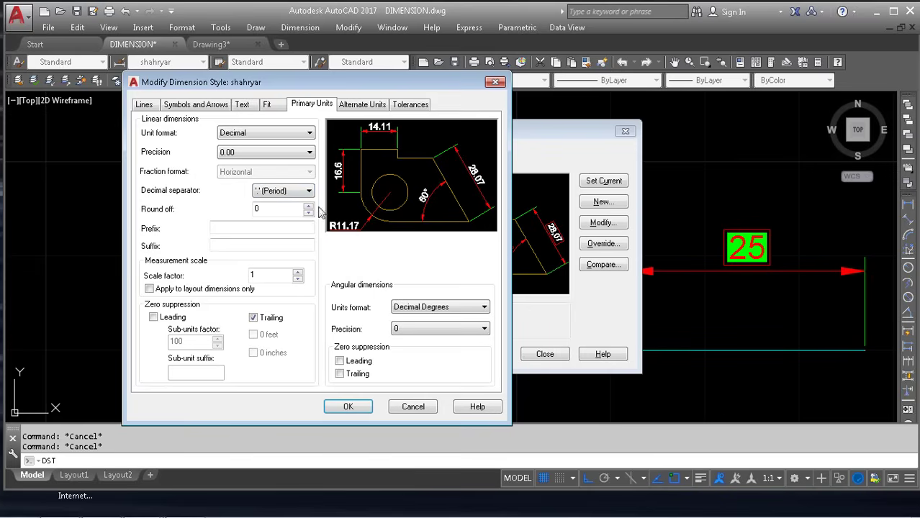
Set the linear round-off to 5 and apply the modified style to the drawing
key(Tab)
click(349, 406)
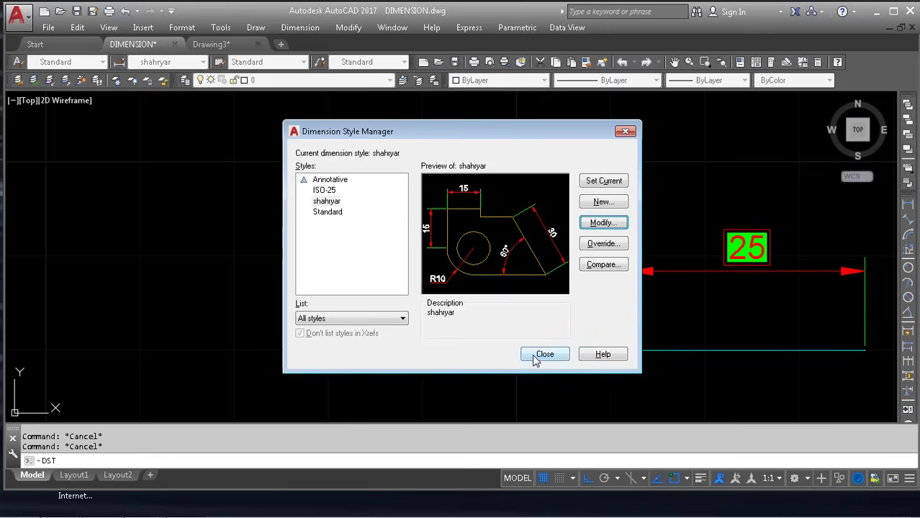
click(545, 354)
scroll(787, 248, down, 2)
middle_drag(786, 248, 592, 266)
scroll(591, 274, up, 2)
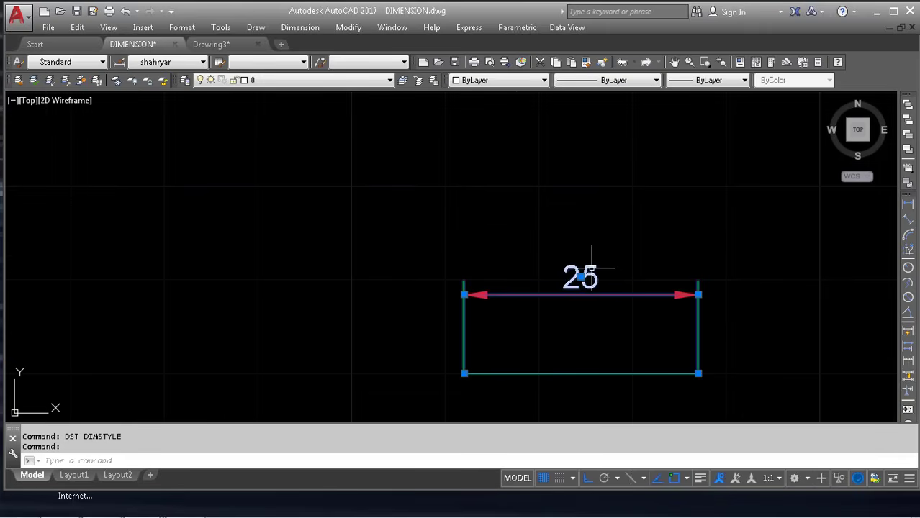
Stretch the dimension's right extension line origin horizontally about 2.4 units beyond the end of the cyan line
click(734, 365)
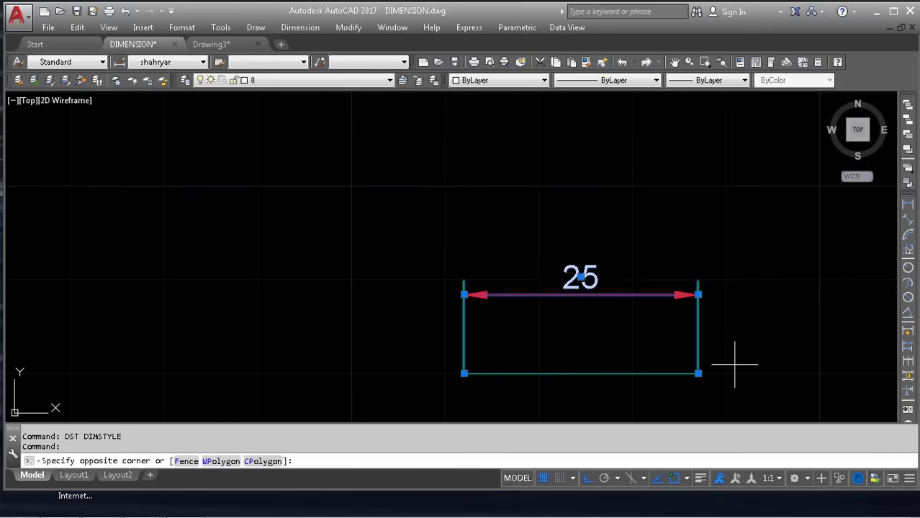
click(695, 371)
click(698, 374)
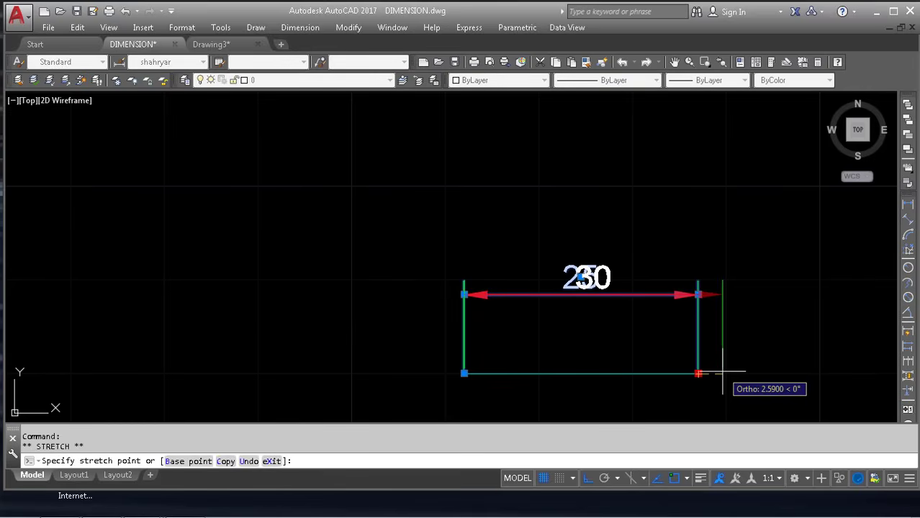
click(720, 373)
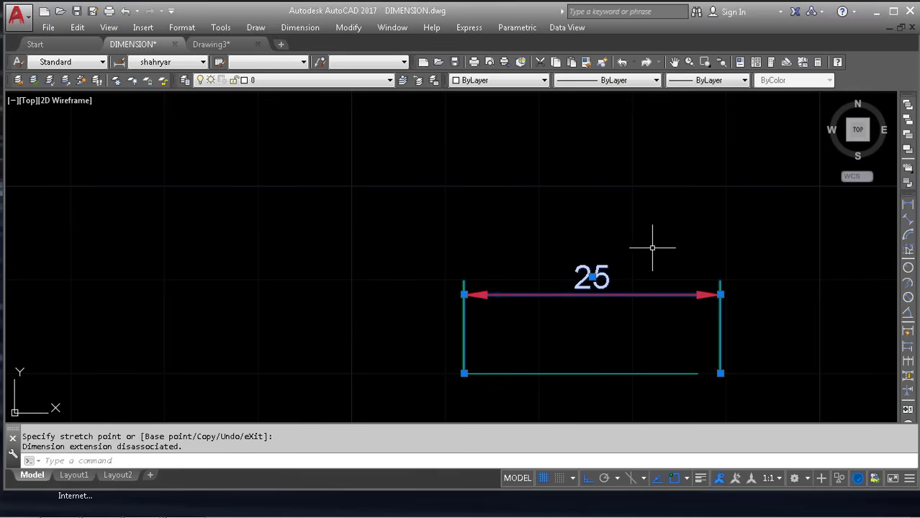
key(Escape)
key(Escape)
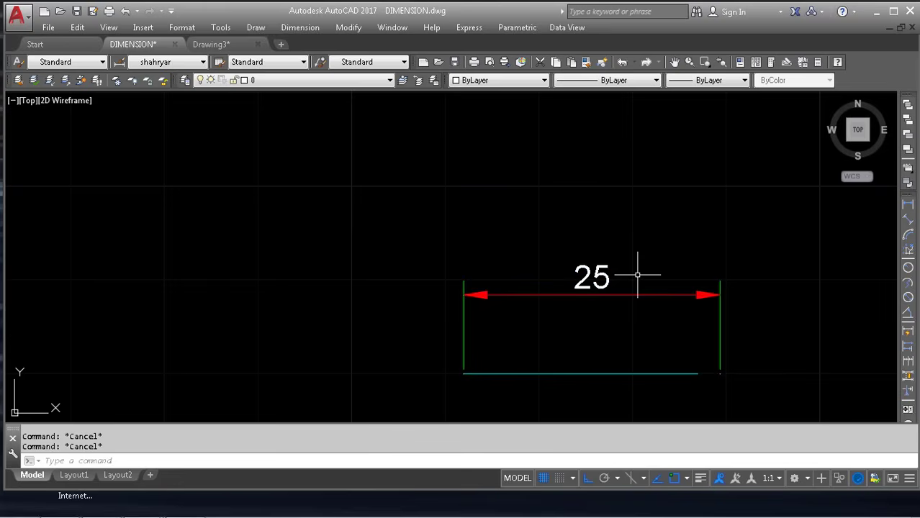
Reopen the current dimension style, reset its linear round-off to 0 and apply it to the drawing
text(dst)
key(Return)
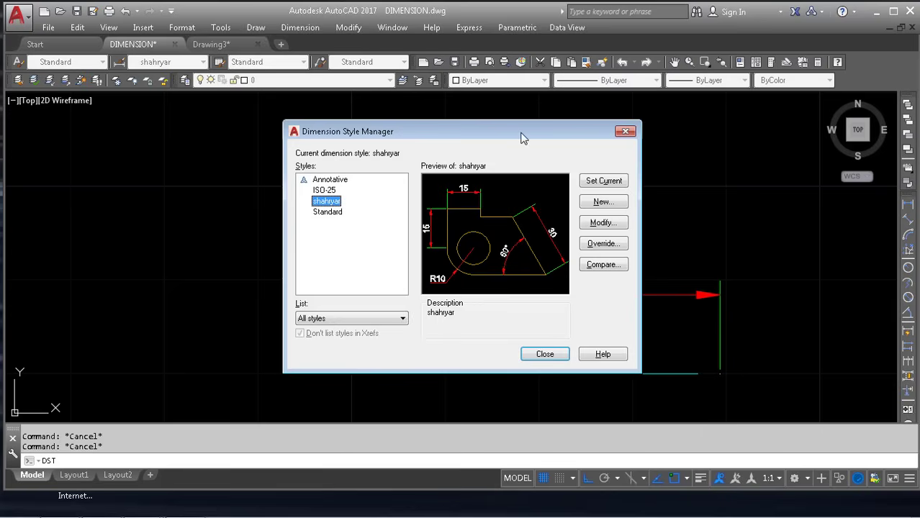
drag(521, 134, 382, 118)
click(466, 207)
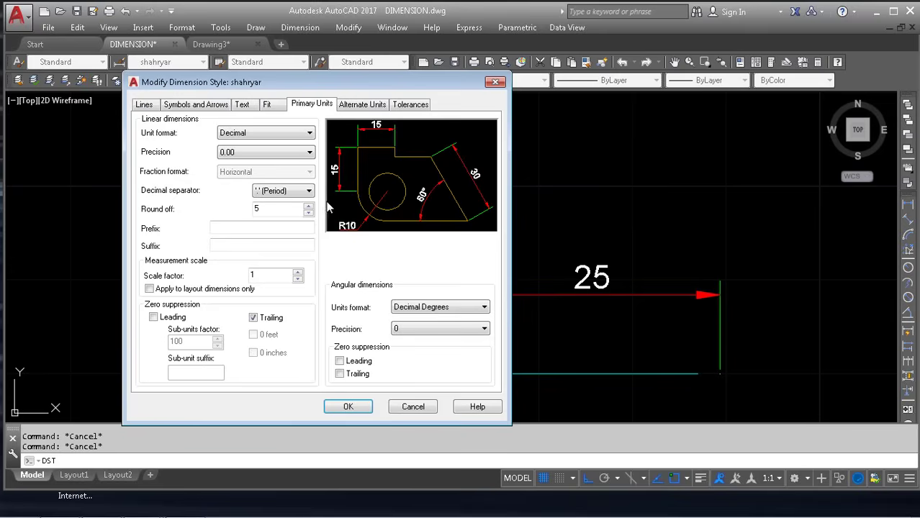
double_click(283, 209)
text(0)
click(348, 407)
click(406, 338)
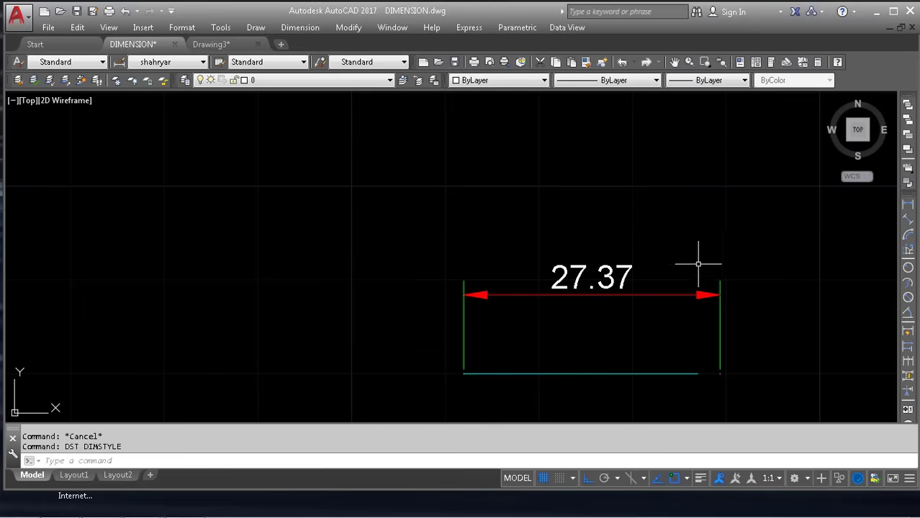
Set the style's linear precision to 0 and apply it to the sample dimension
key(Return)
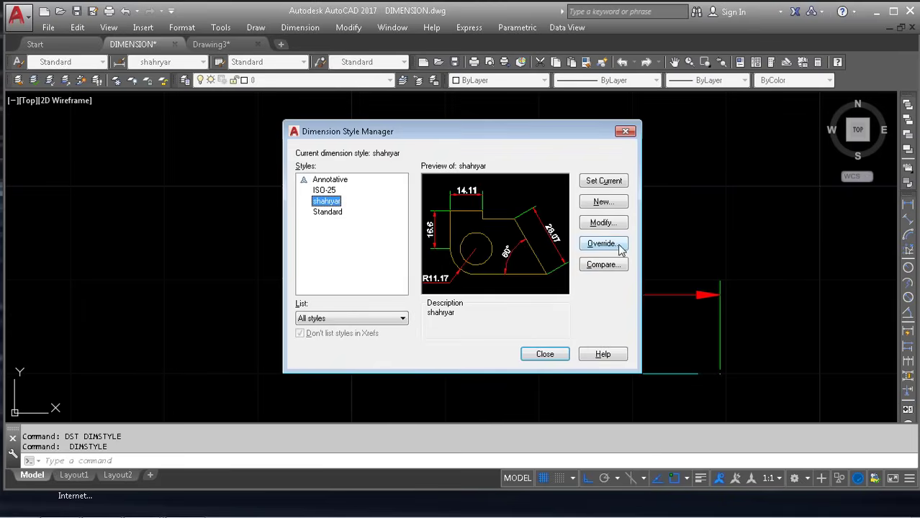
click(604, 223)
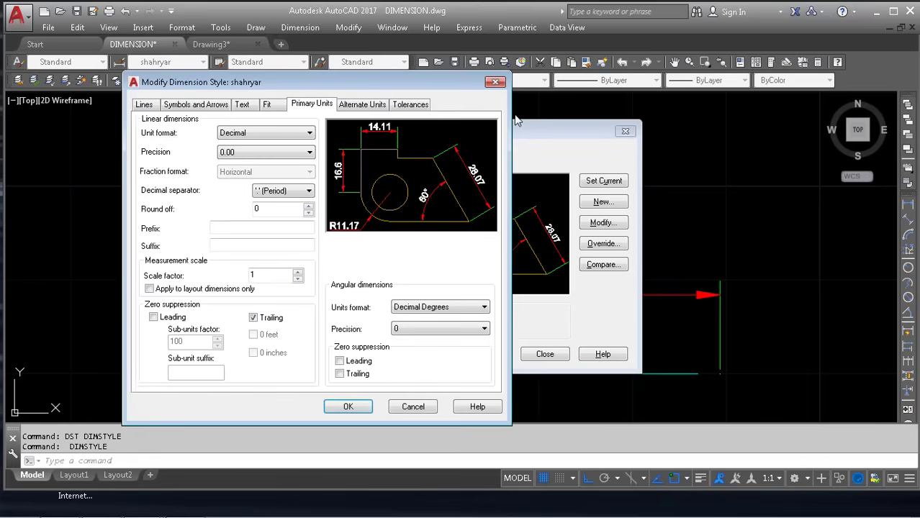
click(277, 152)
click(268, 165)
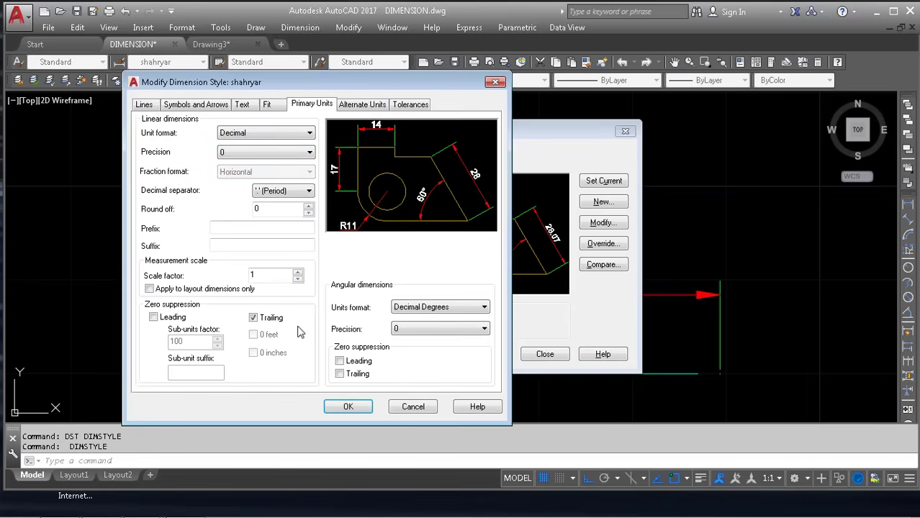
click(347, 406)
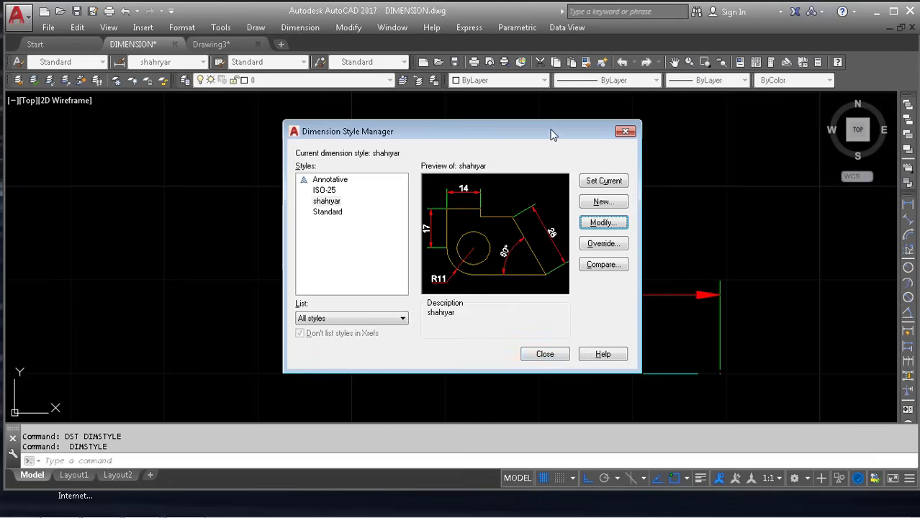
drag(554, 135, 386, 148)
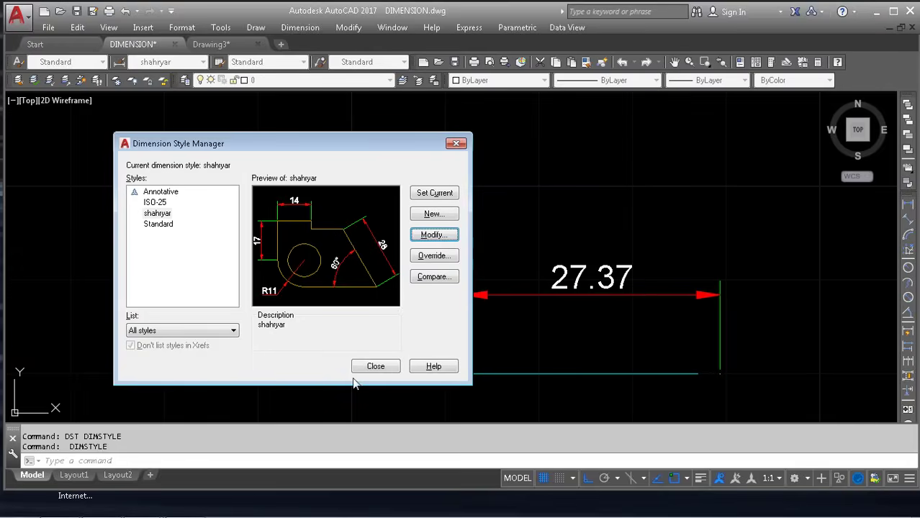
click(375, 367)
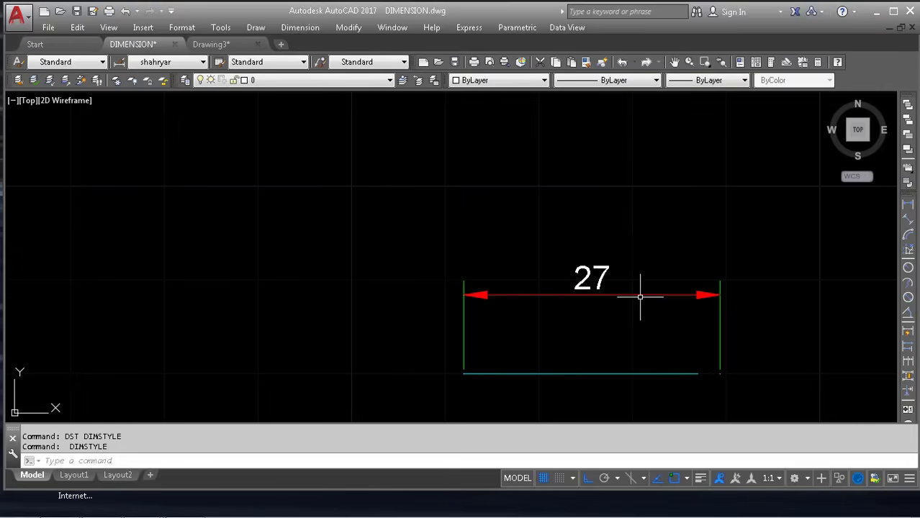
Set the style's linear precision to 0.00 and add the prefix "p" and the suffix "s" to the dimension text
key(Return)
click(607, 228)
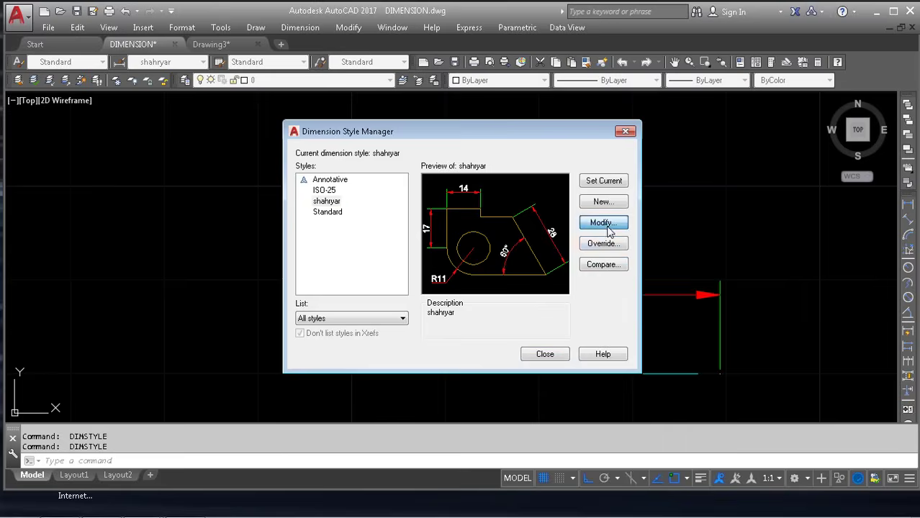
click(252, 152)
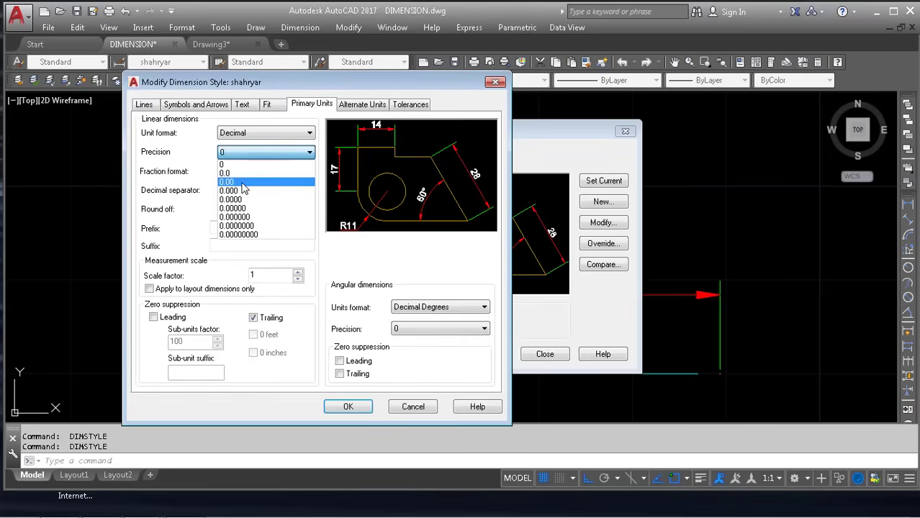
click(243, 183)
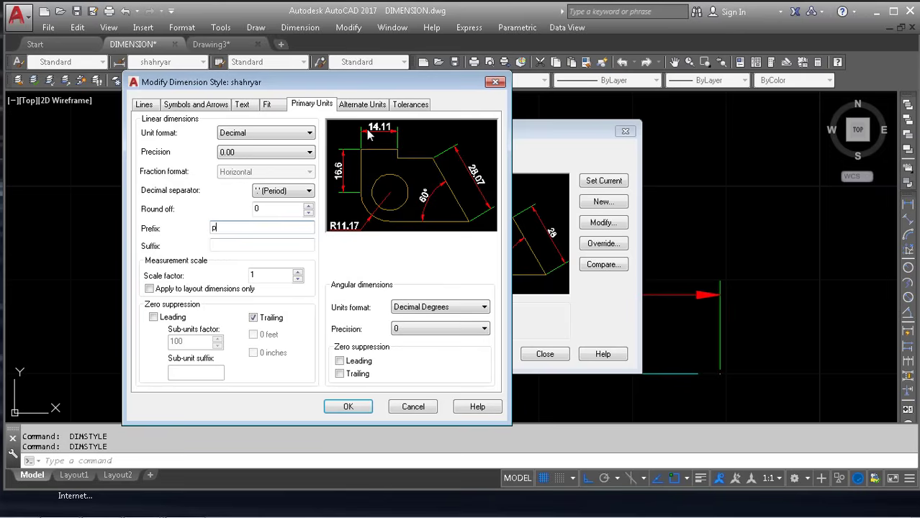
click(258, 246)
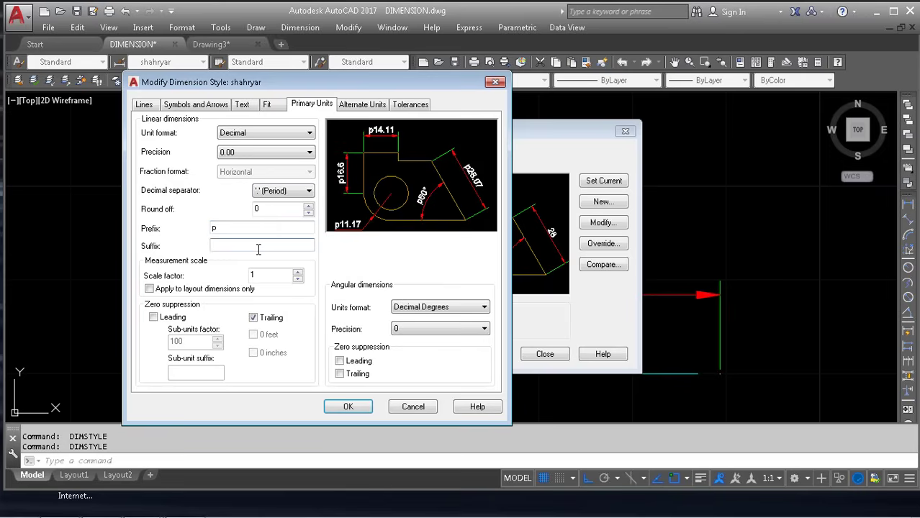
text(s)
click(268, 229)
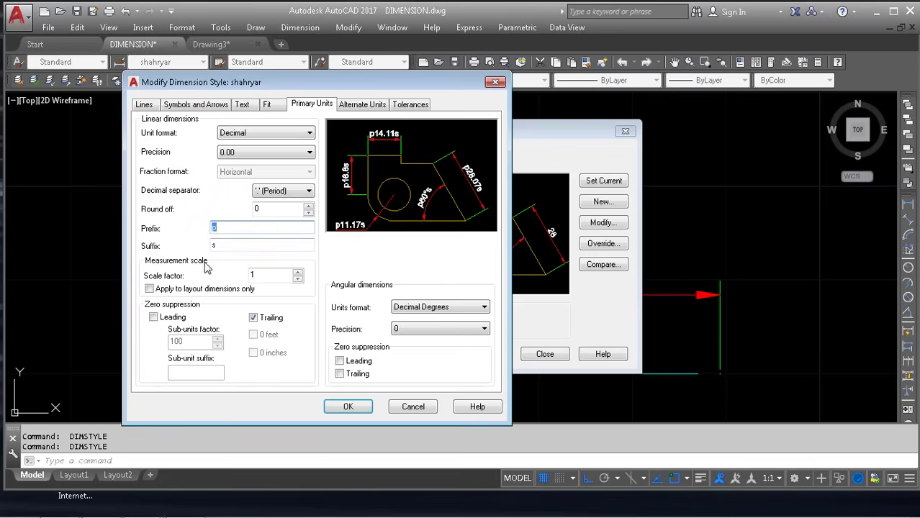
Keep the measurement scale factor at 1, turn off trailing zero suppression for linear dimensions, and apply the style
click(281, 275)
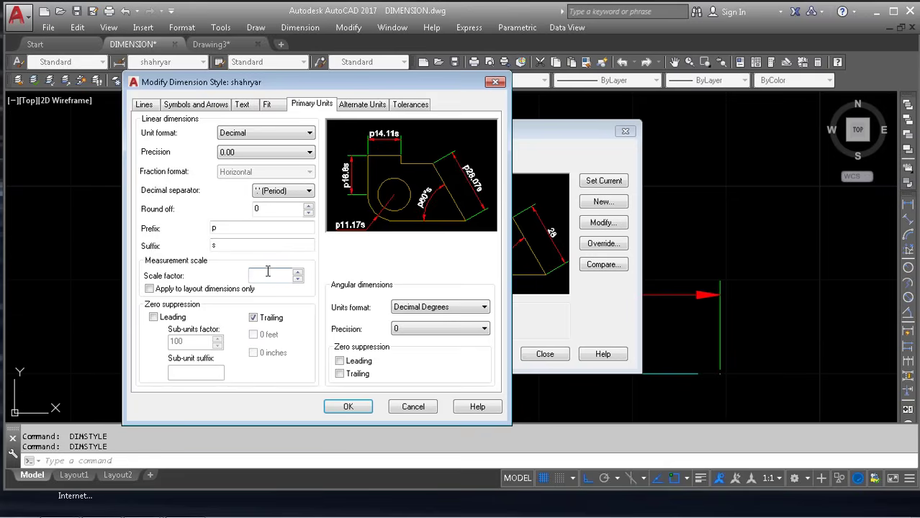
text(1)
click(254, 317)
click(346, 407)
click(533, 354)
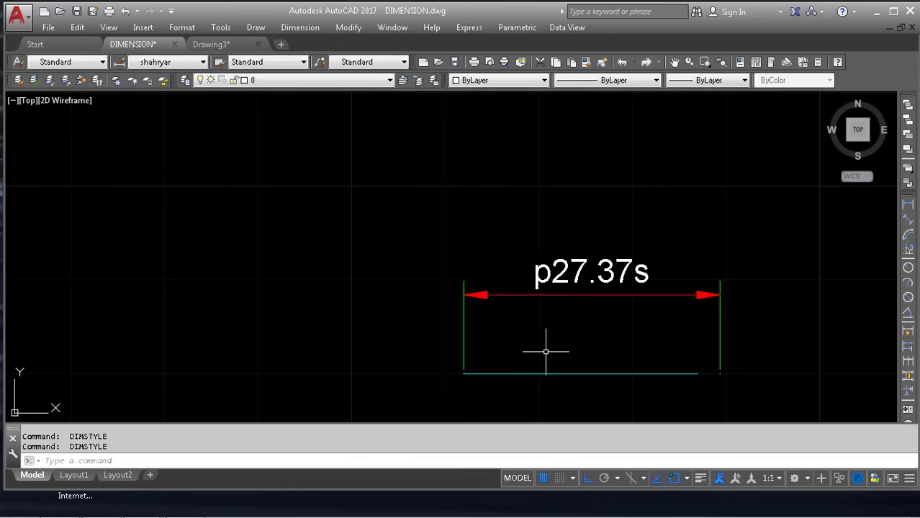
click(747, 303)
text(w)
key(space)
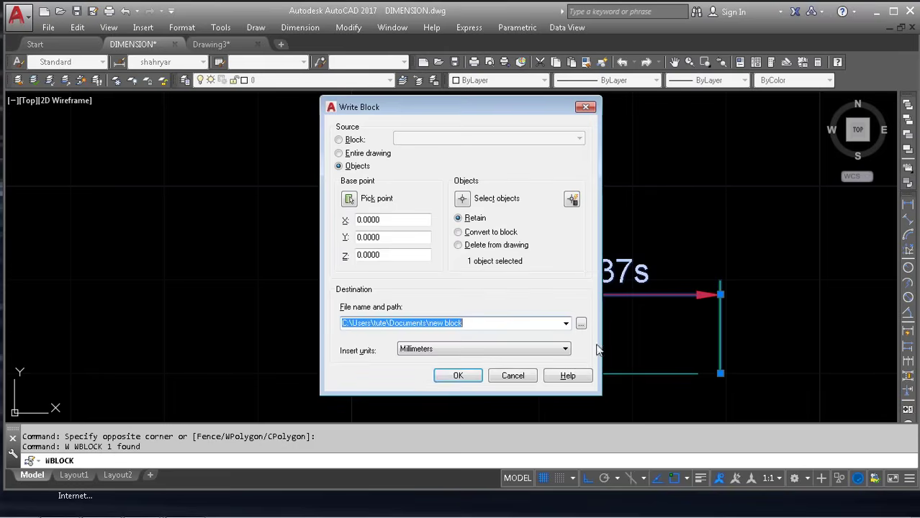
key(Delete)
key(Escape)
key(Escape)
key(Escape)
click(674, 318)
click(487, 358)
text(elect objects:)
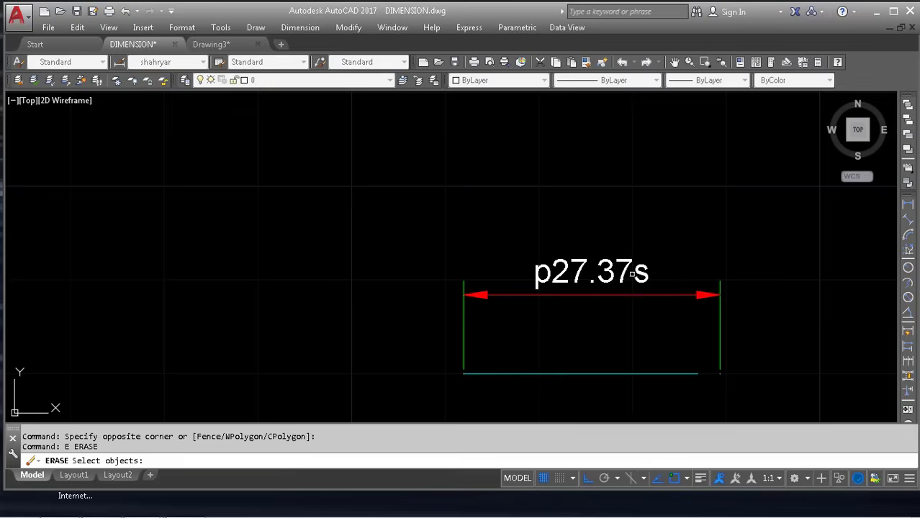
click(632, 274)
click(518, 345)
key(space)
key(Escape)
key(Escape)
key(Escape)
Erase the stretched sample dimension above the cyan line, keeping the line itself
click(587, 340)
click(394, 213)
text(e)
key(space)
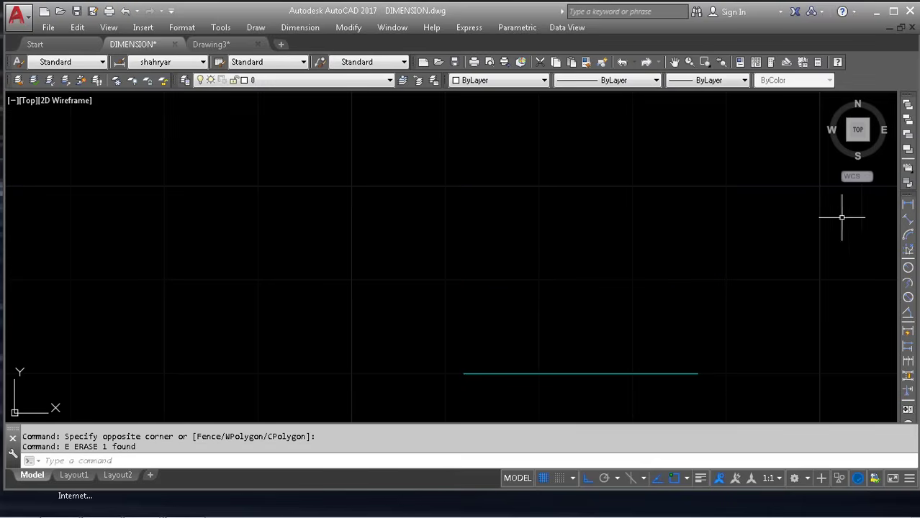
Add a new linear dimension to the cyan line by selecting the line, placing the dimension line above it
click(908, 205)
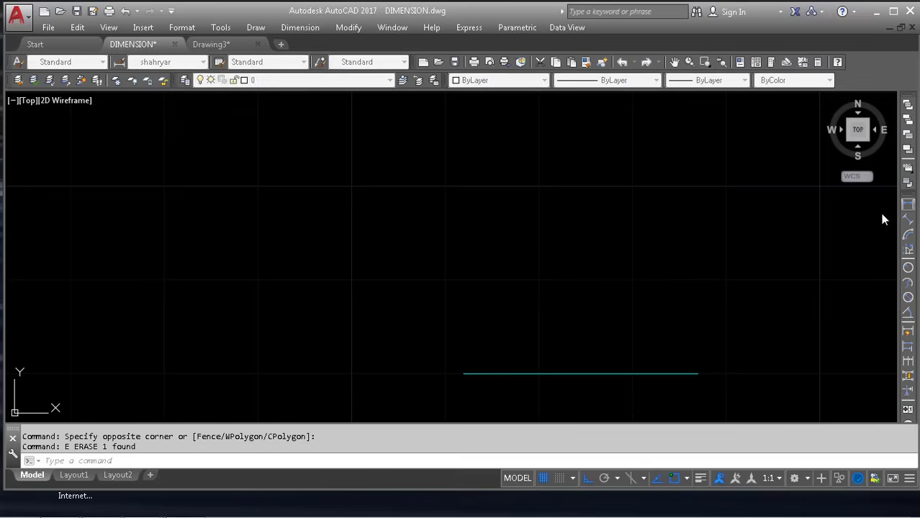
key(space)
click(570, 373)
click(563, 322)
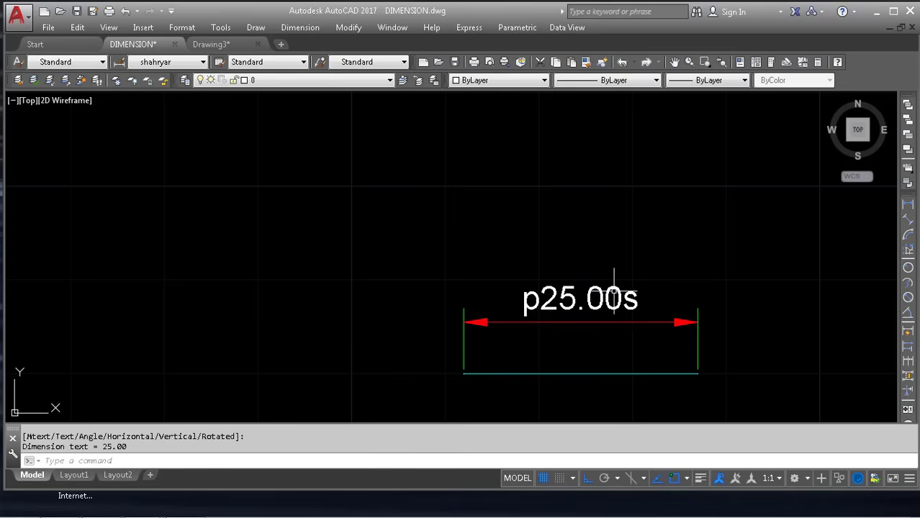
Turn on trailing zero suppression for linear dimensions in the custom dimension style, clear the prefix and suffix, and apply the style
text(dst)
key(Return)
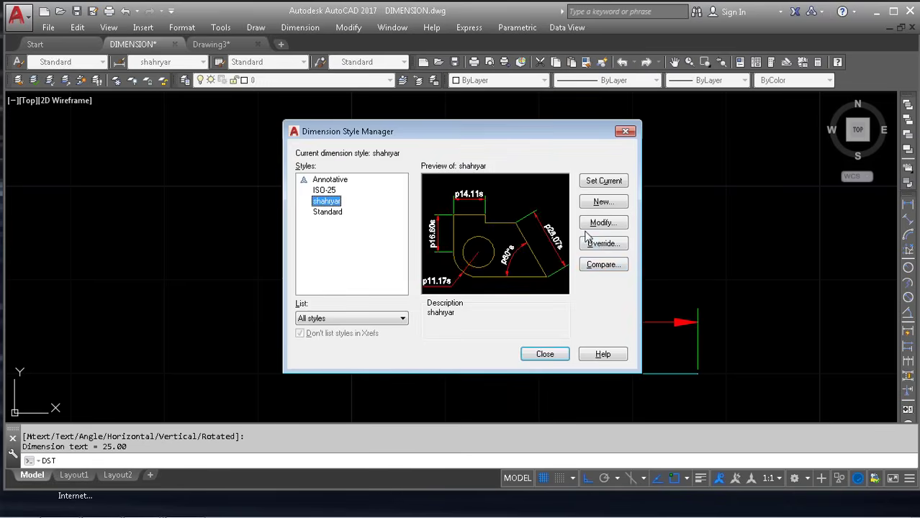
click(603, 222)
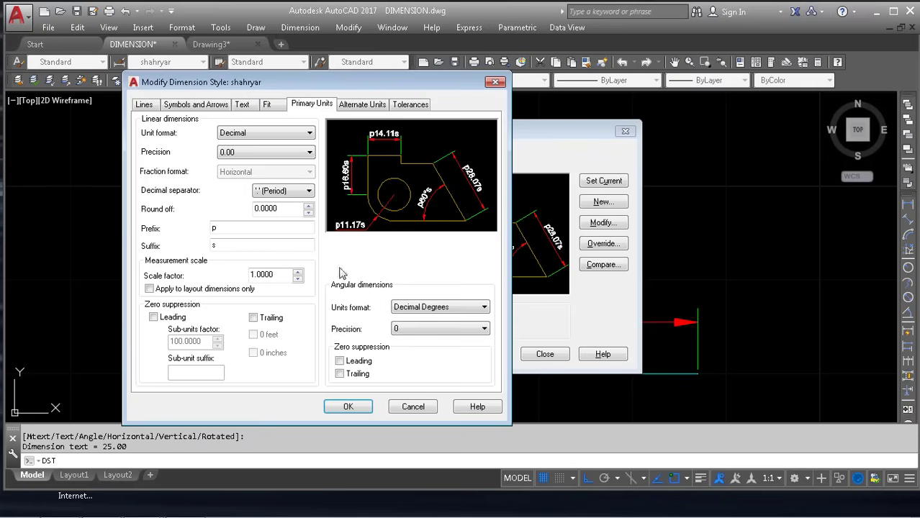
click(255, 318)
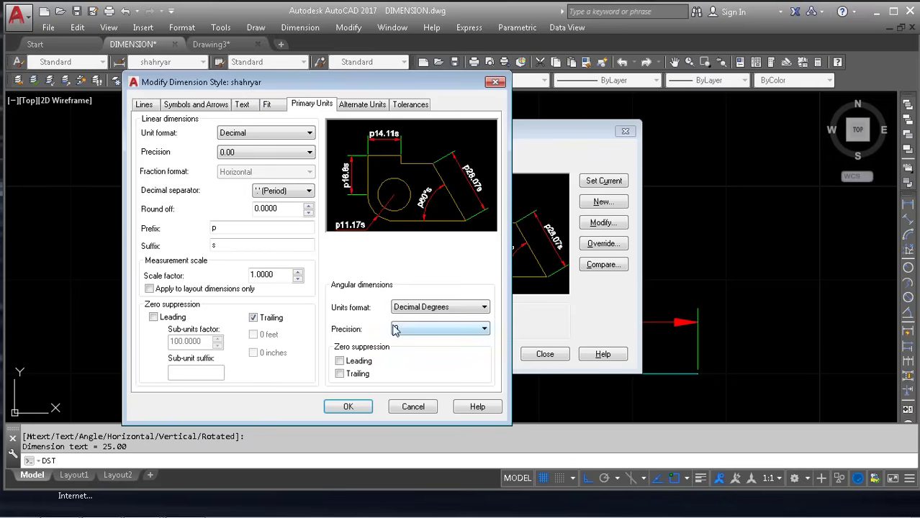
double_click(214, 228)
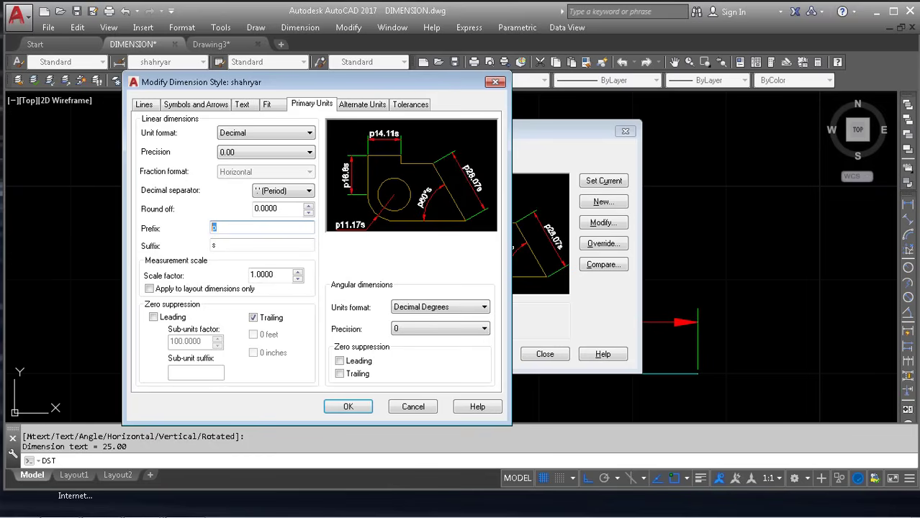
key(BackSpace)
double_click(214, 246)
key(BackSpace)
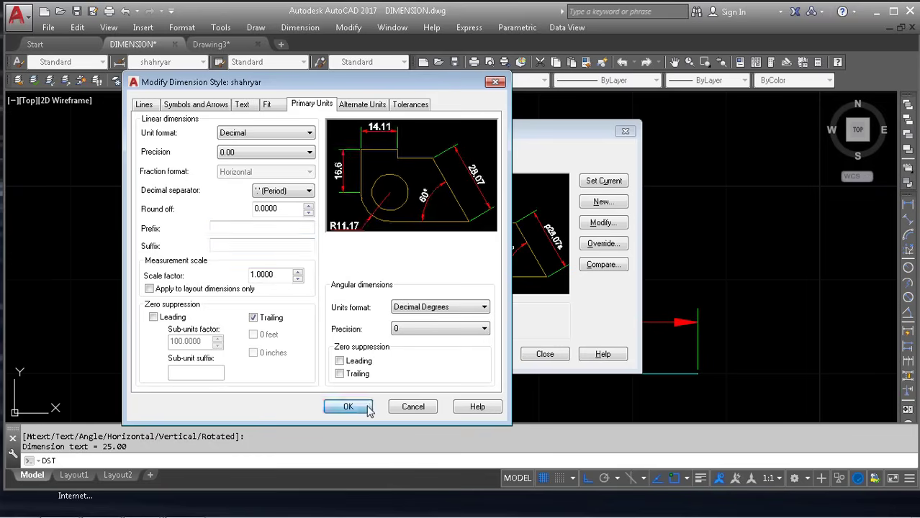
click(348, 408)
click(543, 355)
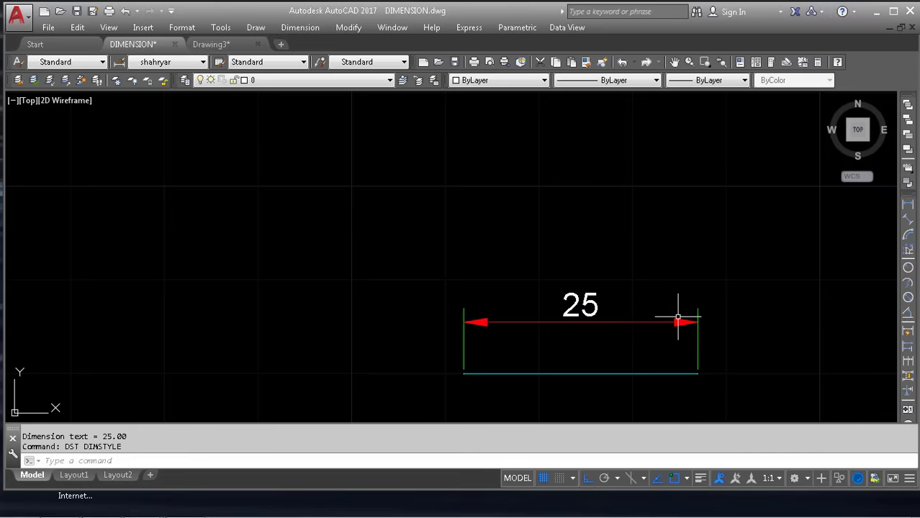
Try leading zero suppression with its sub-unit options for the style's linear dimensions, and turn it off again
key(Return)
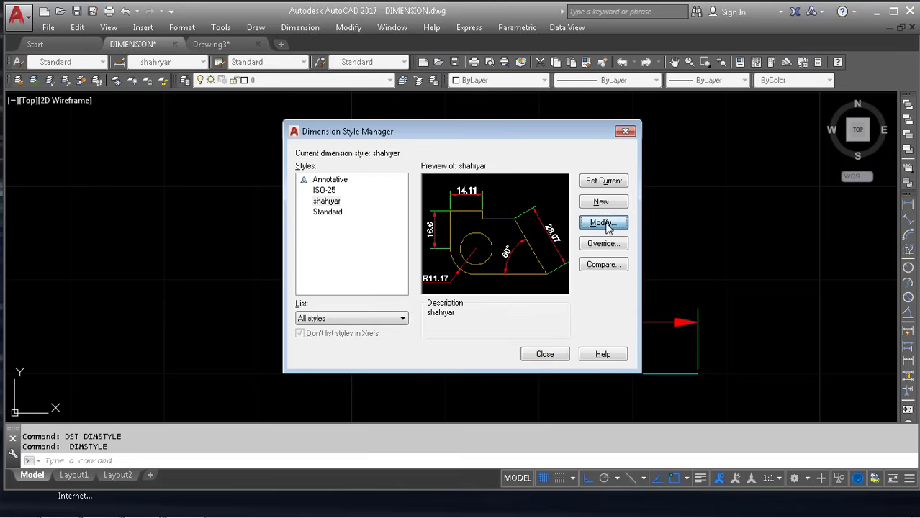
click(592, 224)
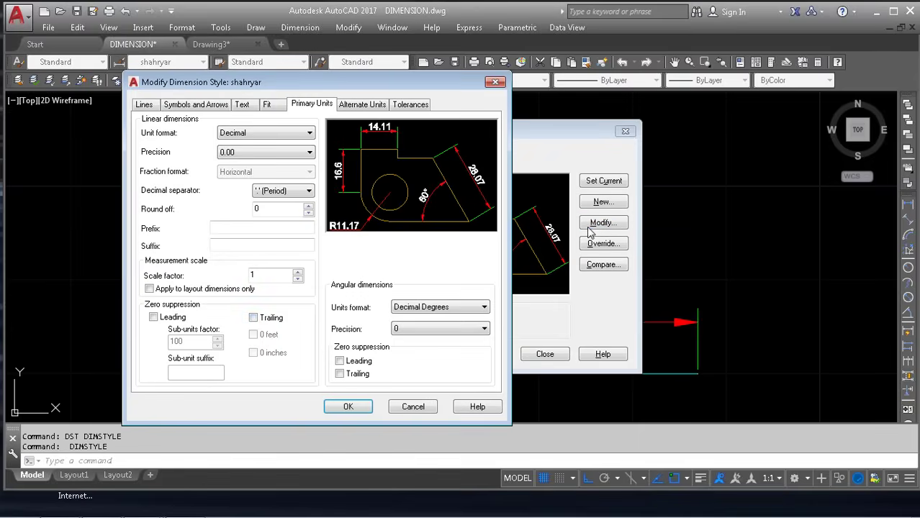
click(171, 319)
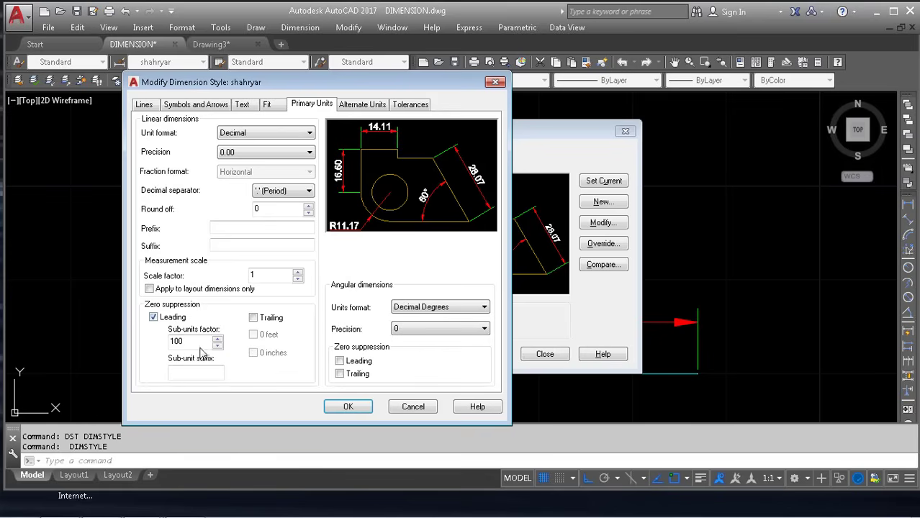
click(209, 373)
click(153, 318)
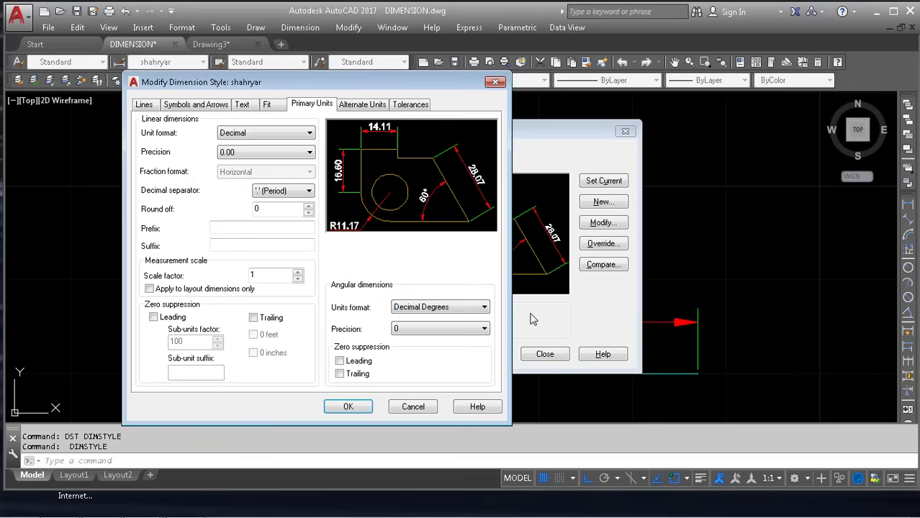
Examine the style's angular unit formats and alternate units settings, and leave the dimension style without saving
click(428, 314)
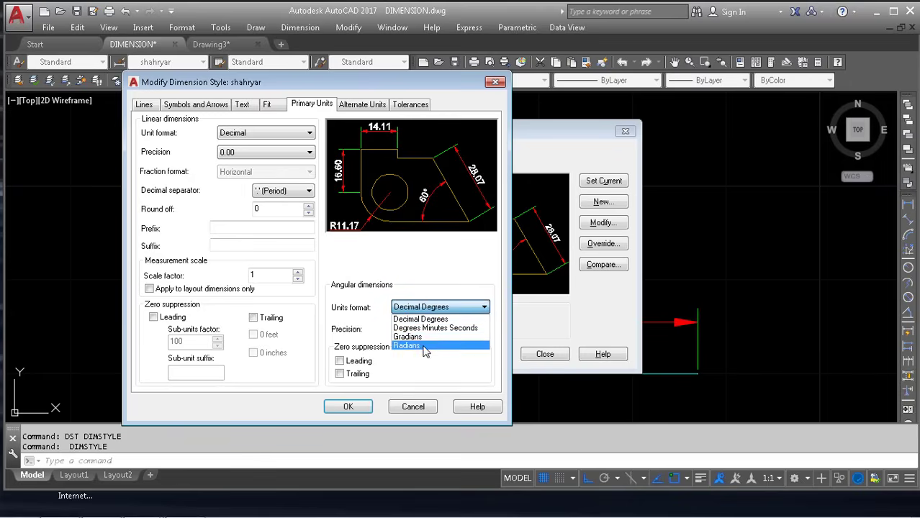
click(430, 321)
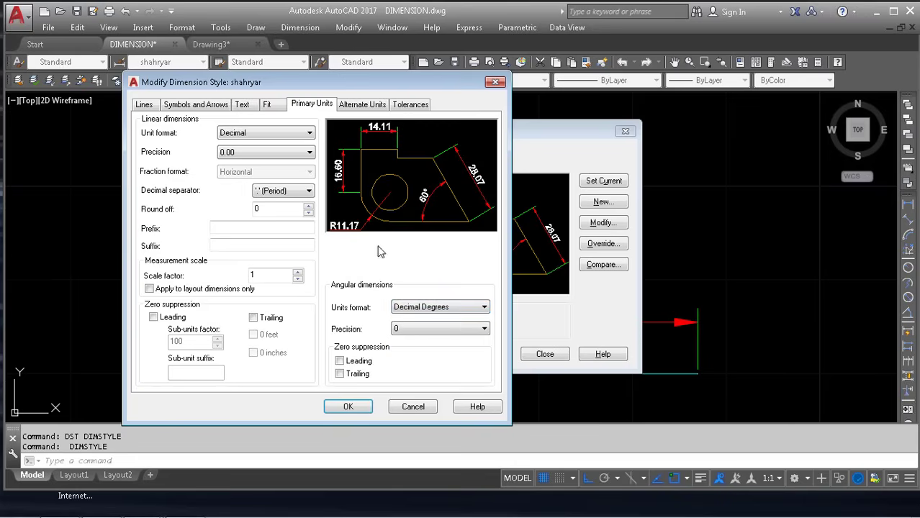
click(376, 108)
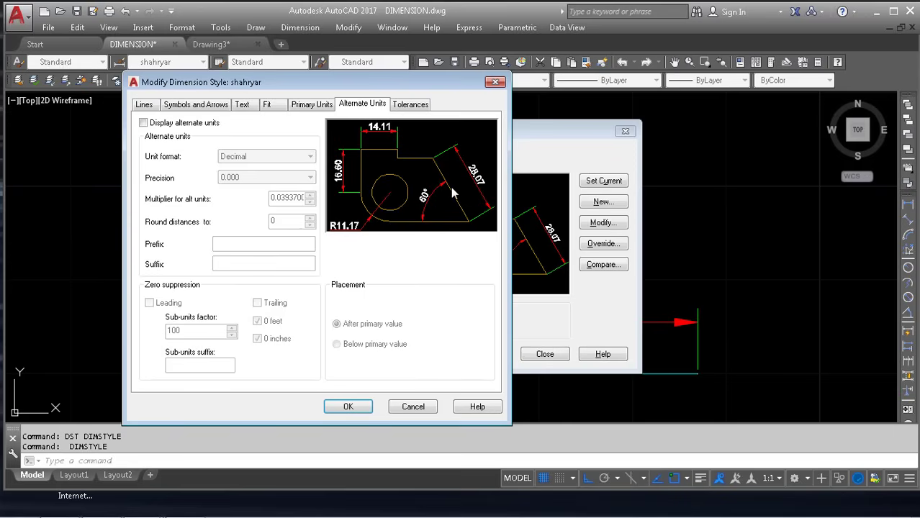
key(Escape)
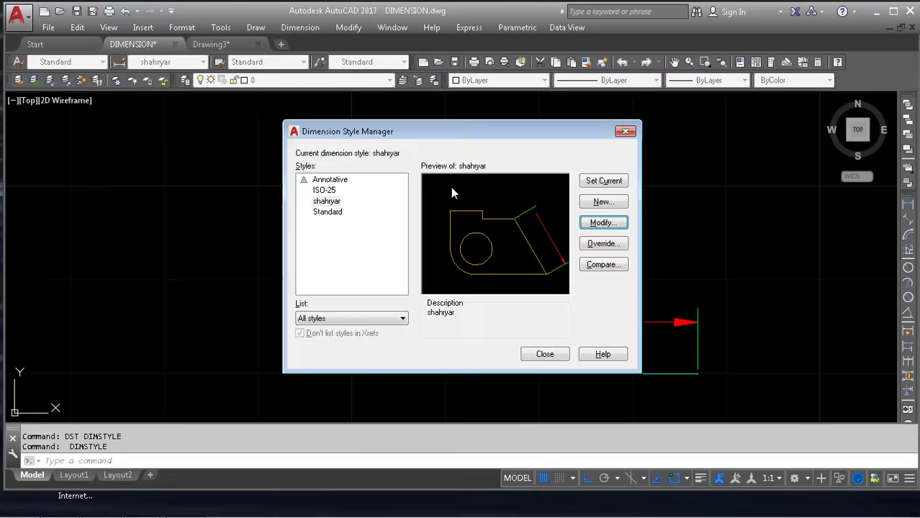
key(Escape)
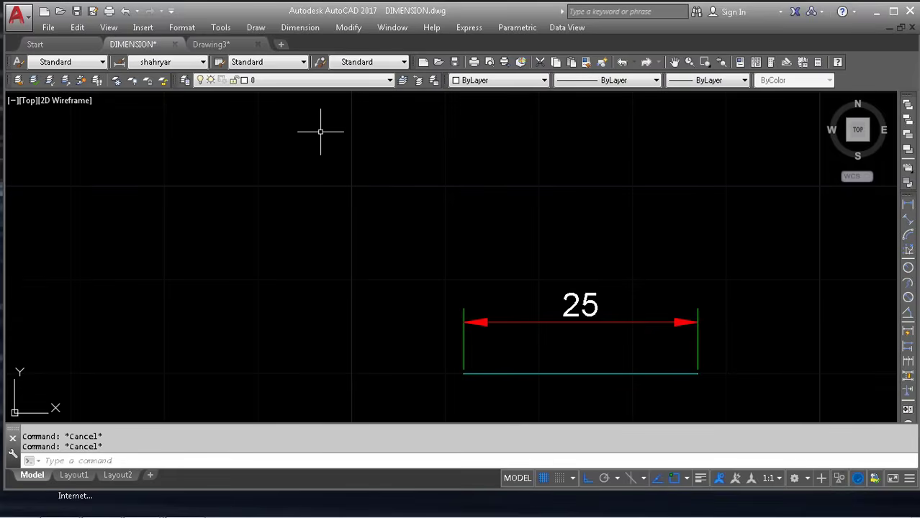
Start a new drawing from the acad template
key(ctrl+n)
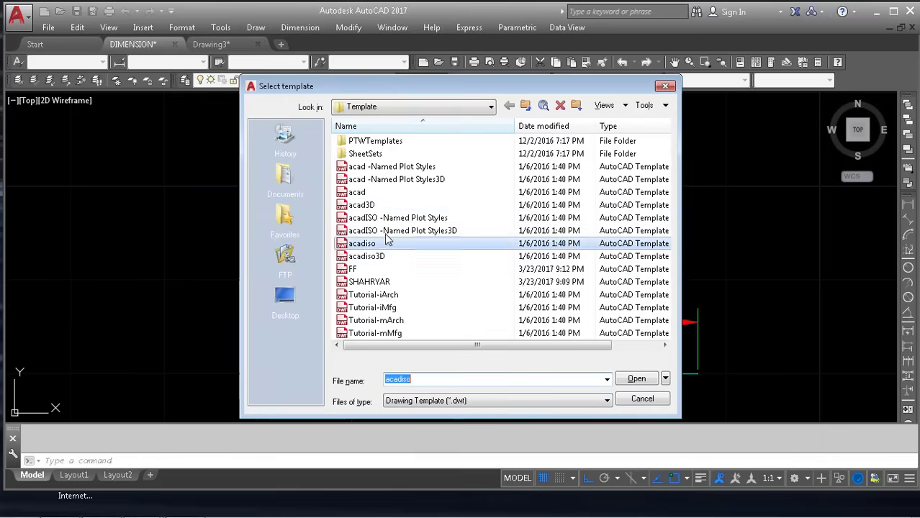
double_click(374, 192)
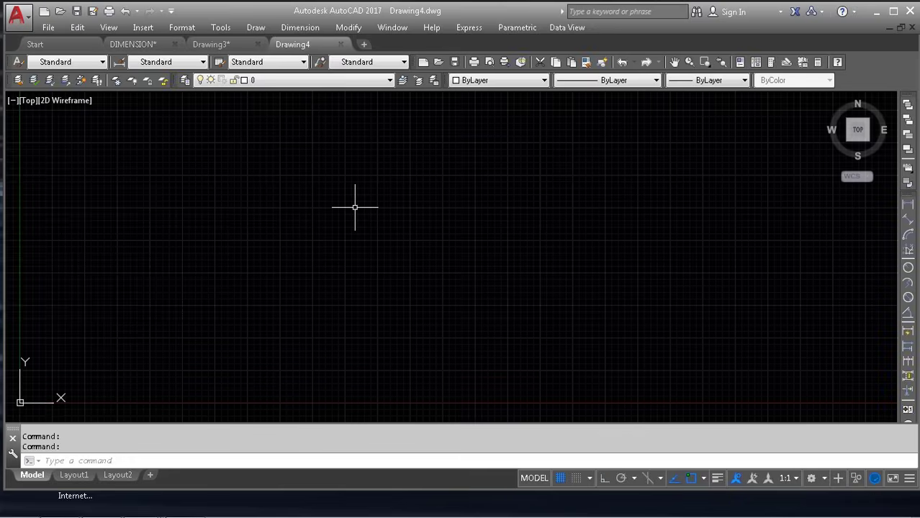
text(NETLOAD)
key(Return)
key(Escape)
key(Escape)
key(Escape)
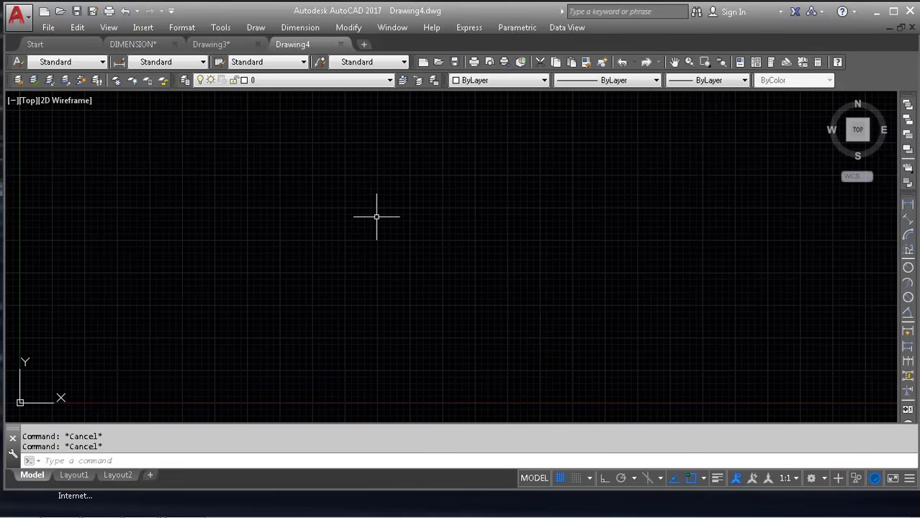
Set the drawing's length type to Architectural, keeping inches as the insertion scale
text(un)
key(Return)
click(398, 250)
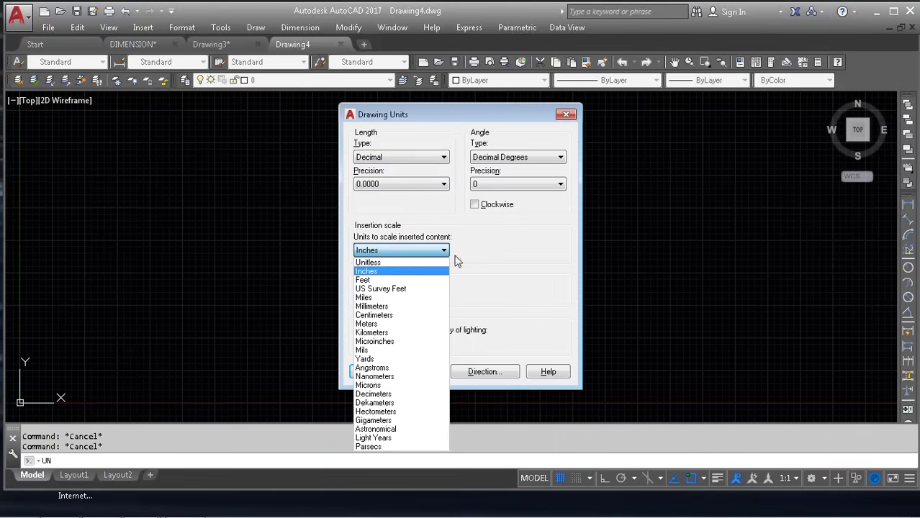
click(444, 249)
key(Return)
text(l)
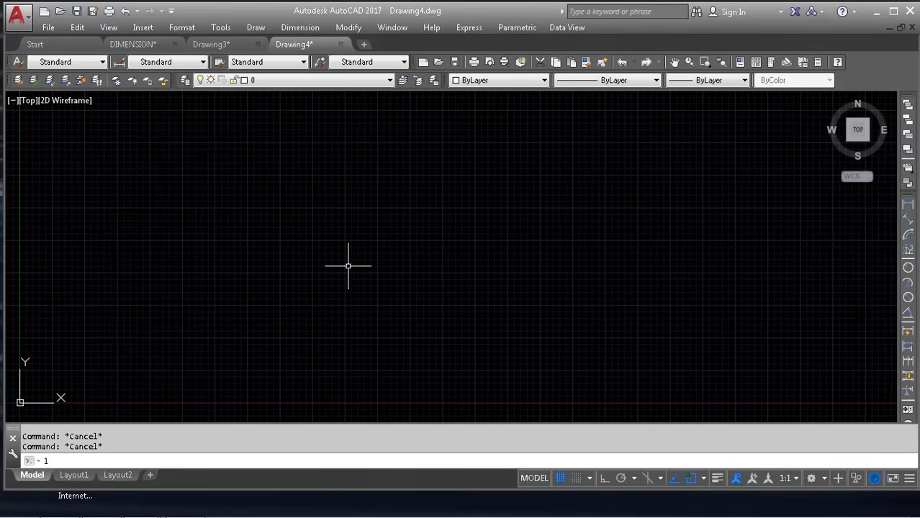
key(Escape)
key(Escape)
key(Escape)
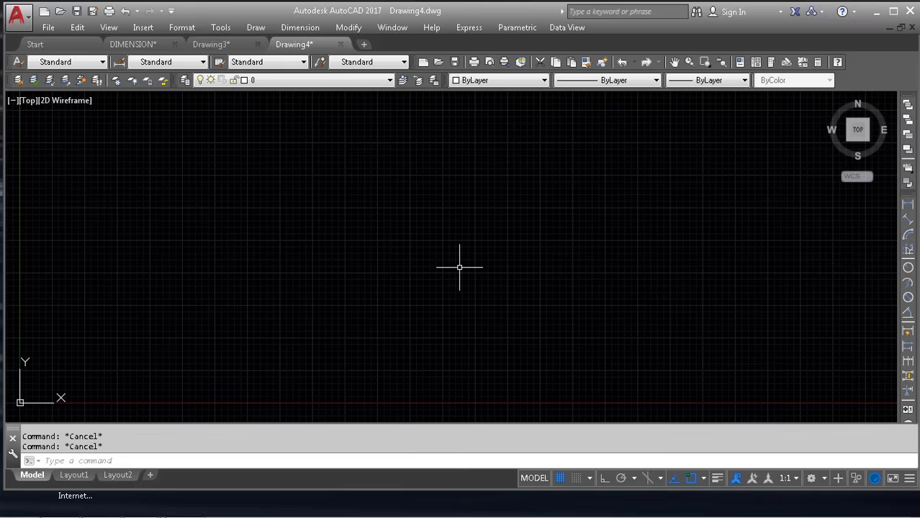
text(un)
key(Return)
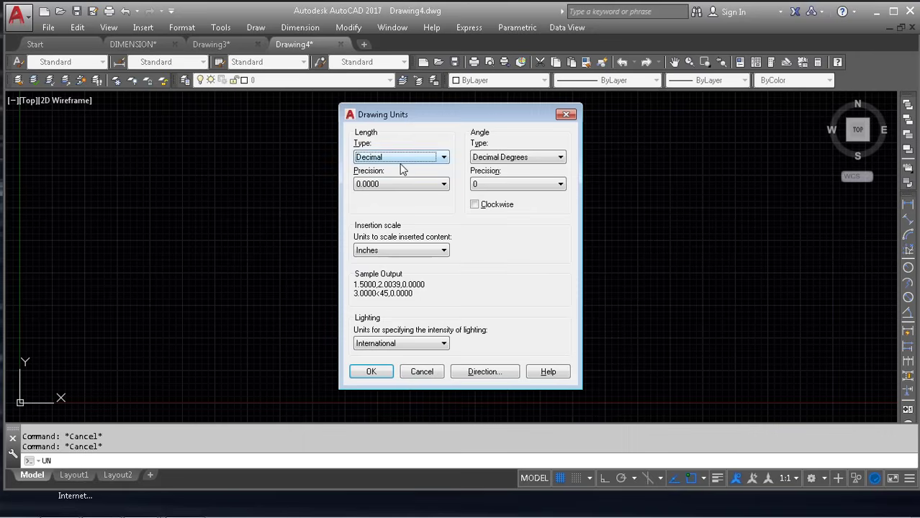
scroll(400, 164, up, 1)
click(371, 371)
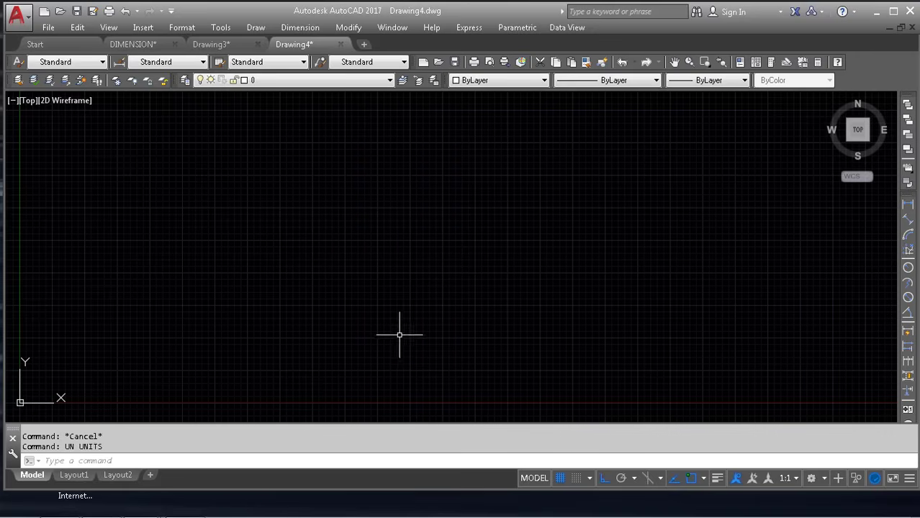
Draw a horizontal line 10'10" long and fit it in view
text(l)
key(Return)
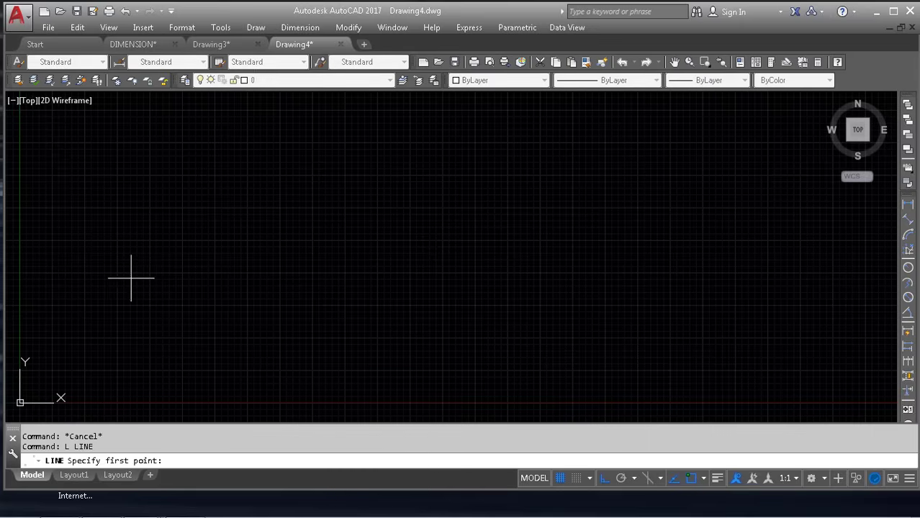
click(131, 278)
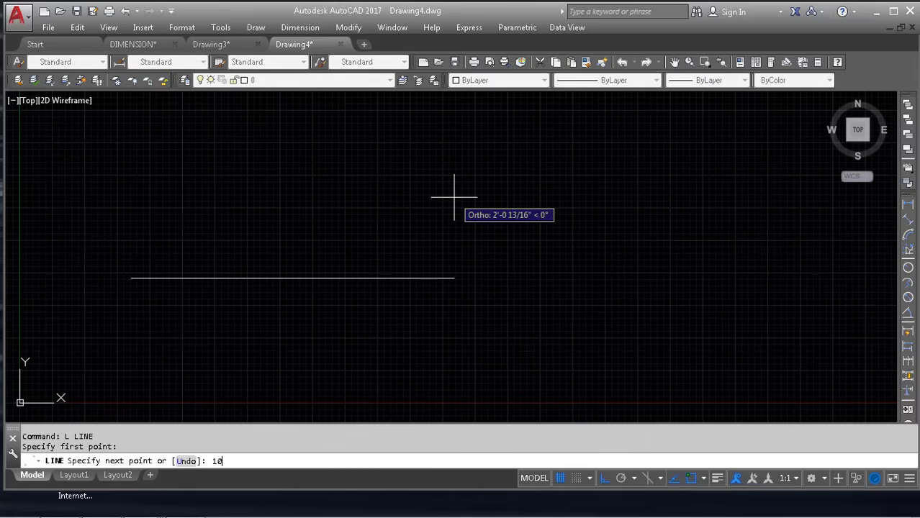
text(10'10)
key(Return)
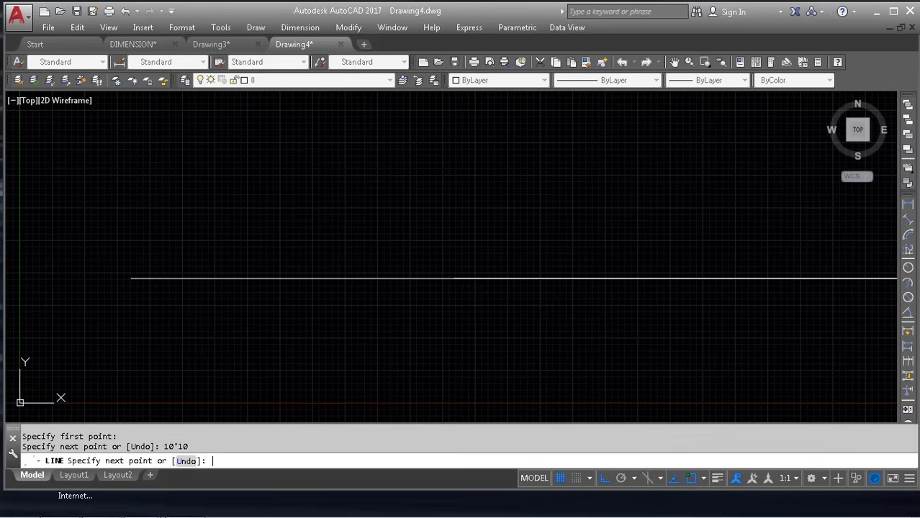
key(Escape)
middle_click(489, 233)
middle_click(489, 232)
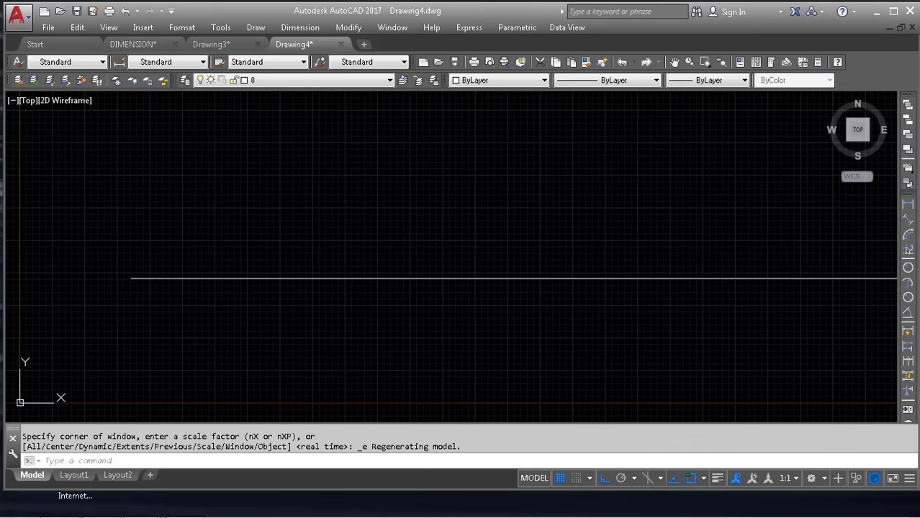
scroll(489, 233, down, 2)
key(Escape)
click(489, 233)
click(413, 300)
key(Escape)
key(Escape)
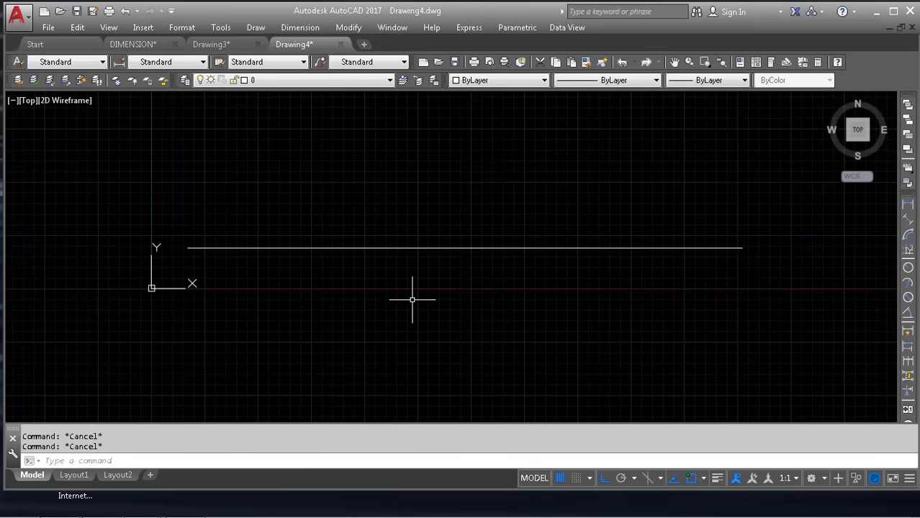
Check the drawing's length type, precision and insertion scale in the drawing units without changing them
text(UN)
key(Return)
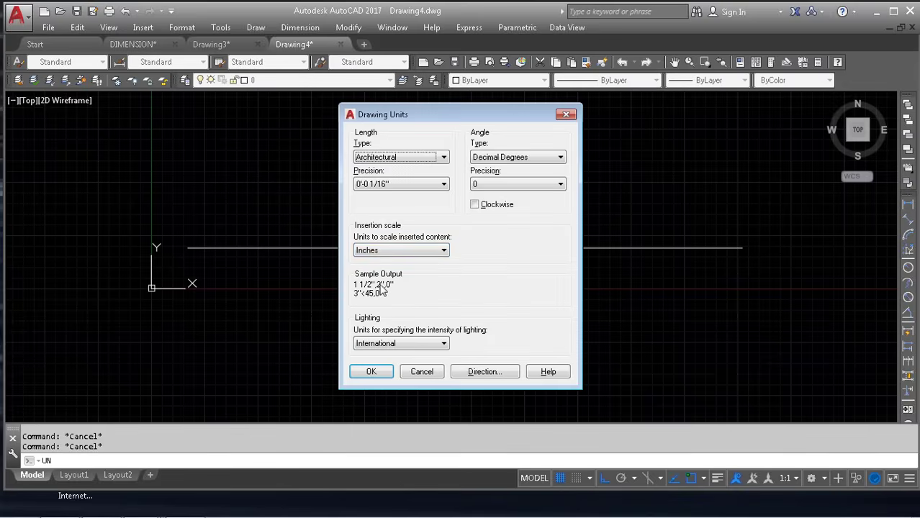
click(566, 115)
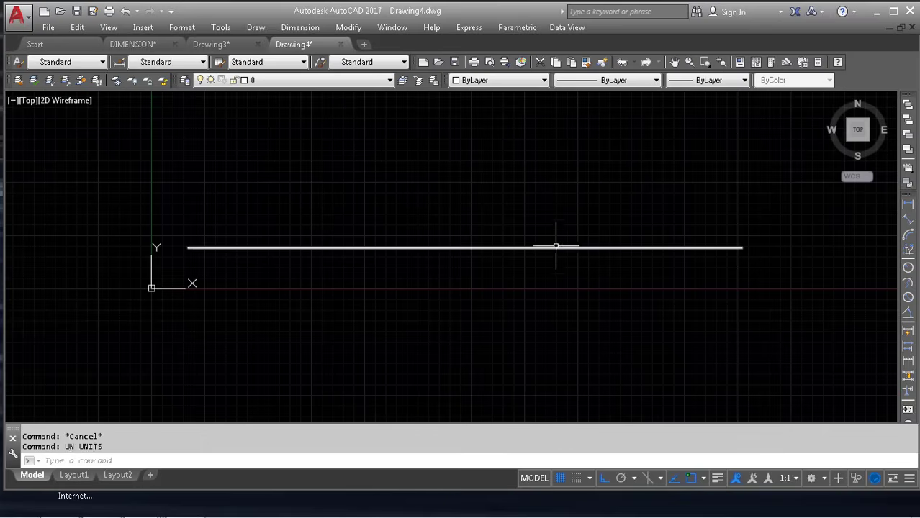
Add a linear dimension to the horizontal line, placing the dimension line above it, and check its text
click(907, 204)
key(Return)
click(580, 247)
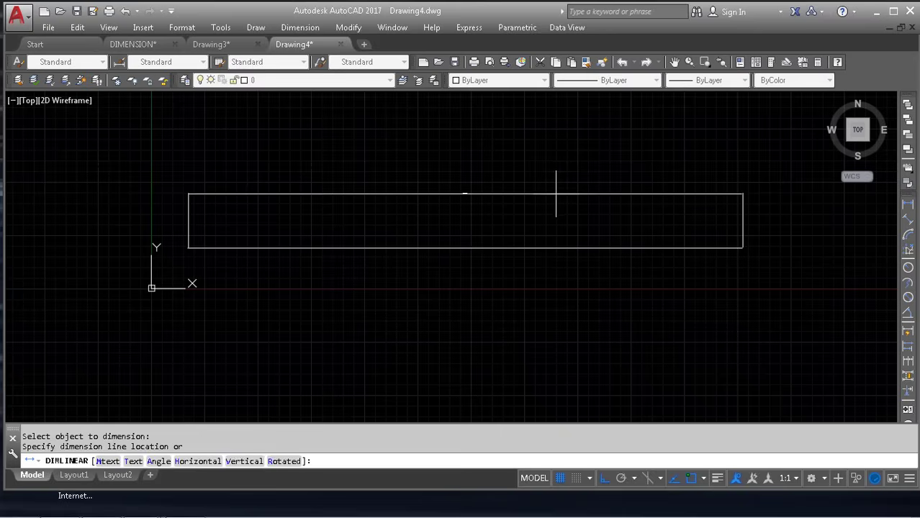
click(554, 196)
scroll(432, 198, up, 2)
scroll(488, 200, up, 10)
middle_drag(462, 140, 462, 213)
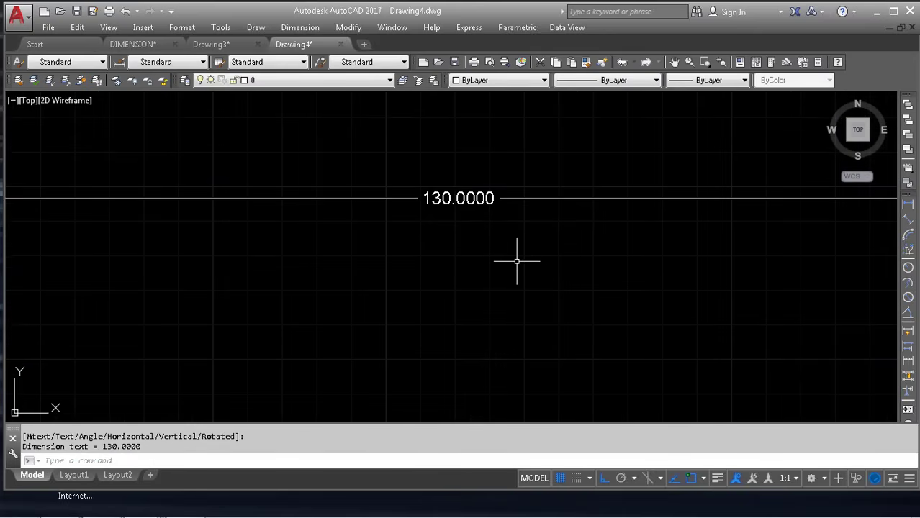
scroll(517, 260, down, 4)
scroll(517, 261, down, 5)
key(Escape)
key(Escape)
Set the Standard dimension style's primary unit format to Architectural
text(DST)
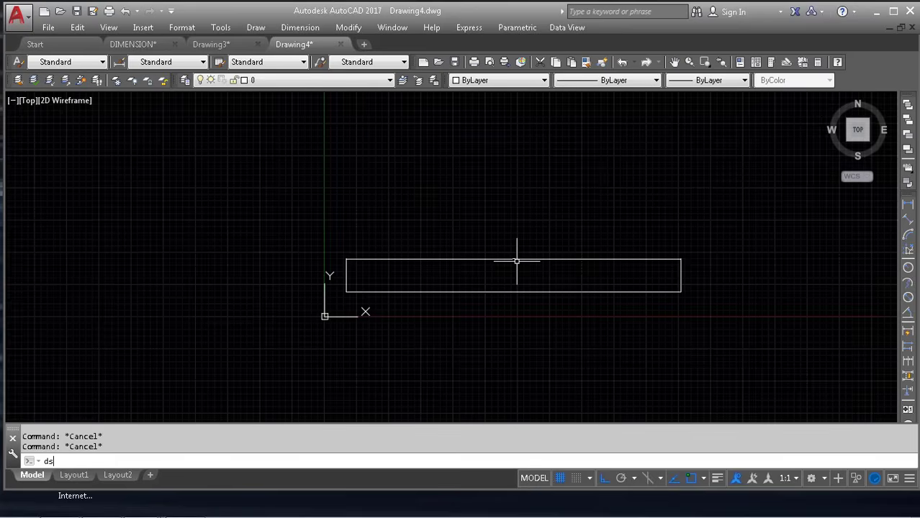
key(Return)
click(606, 222)
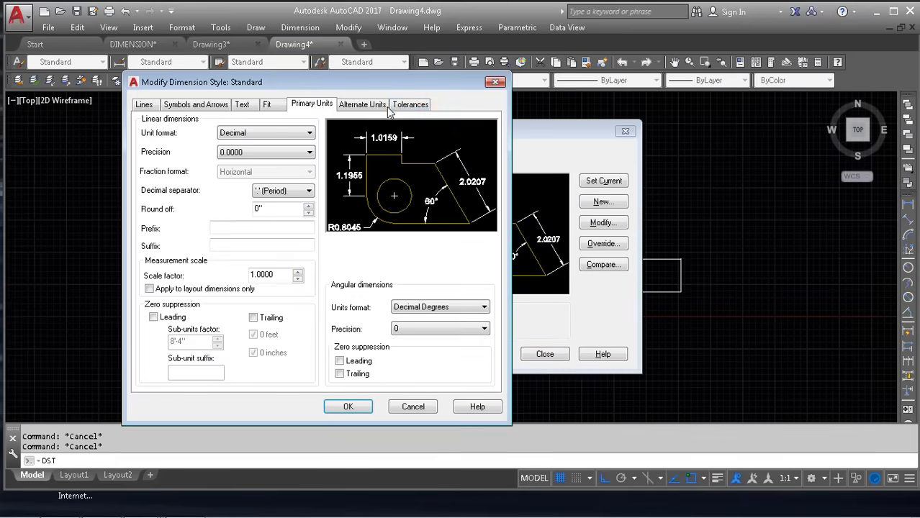
click(354, 106)
click(299, 106)
click(274, 134)
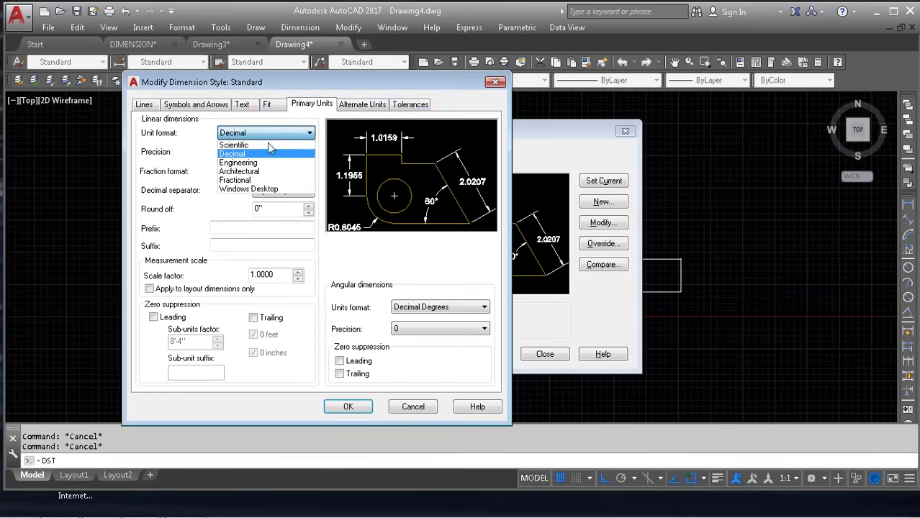
click(240, 172)
click(348, 407)
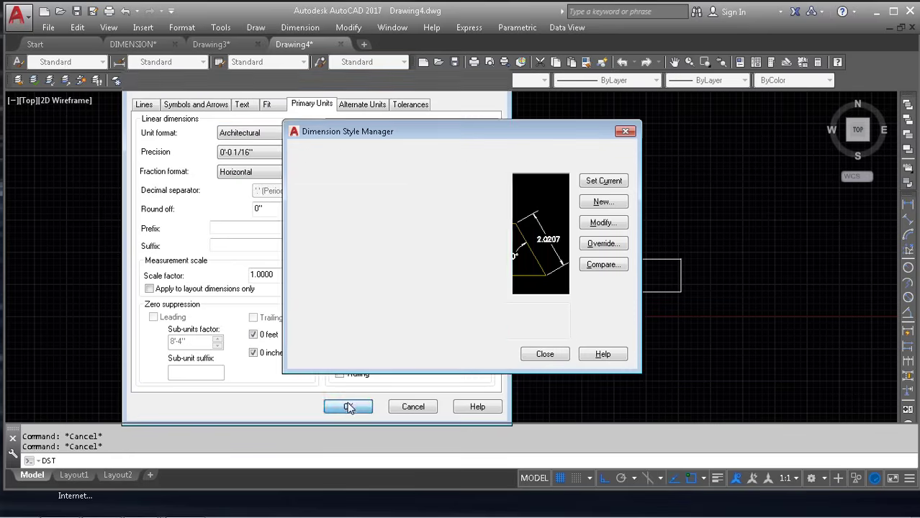
click(545, 355)
key(Escape)
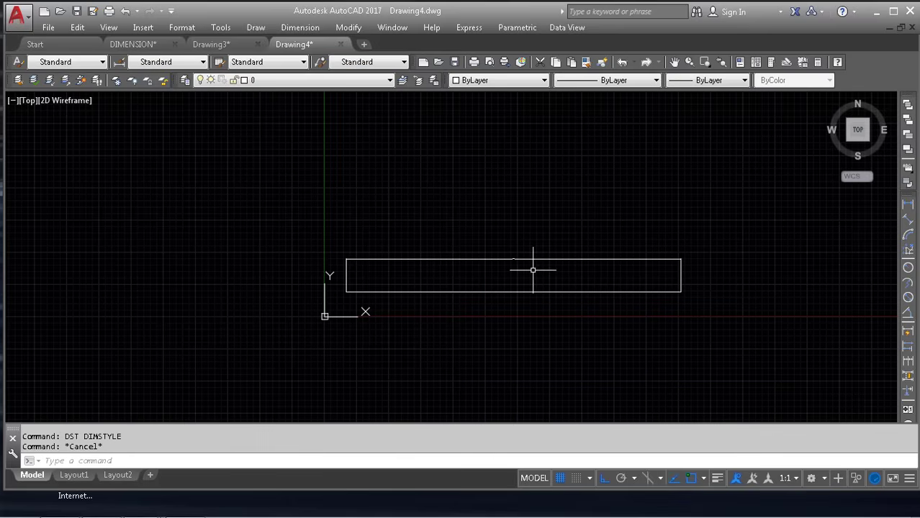
Regenerate the drawing and inspect the updated dimension text above the line
text(re)
key(Return)
scroll(535, 267, up, 10)
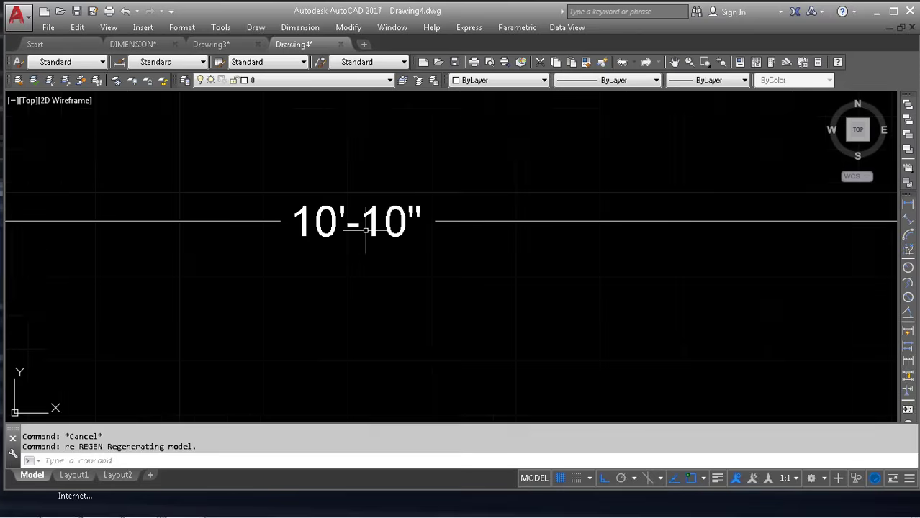
scroll(395, 219, down, 8)
scroll(432, 241, up, 3)
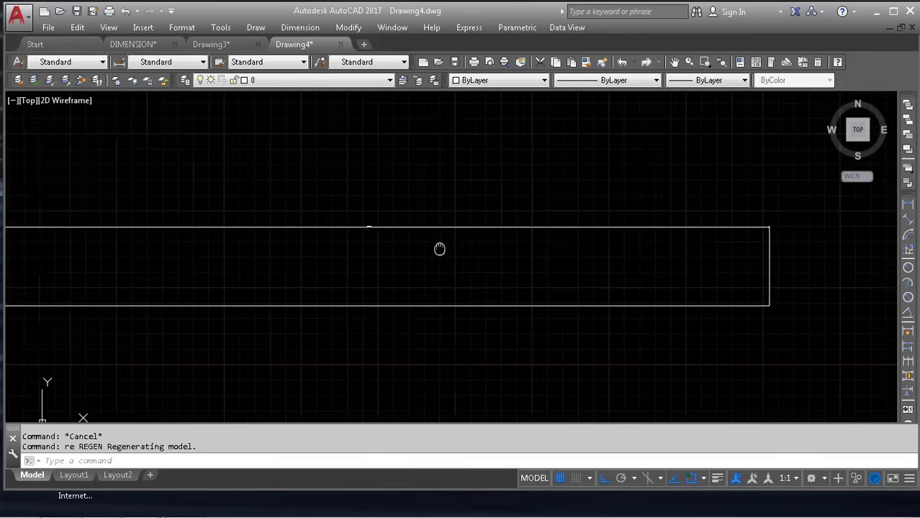
scroll(631, 290, down, 3)
middle_drag(631, 290, 569, 308)
Set the arrow size of the Standard dimension style to 6 inches
text(dst)
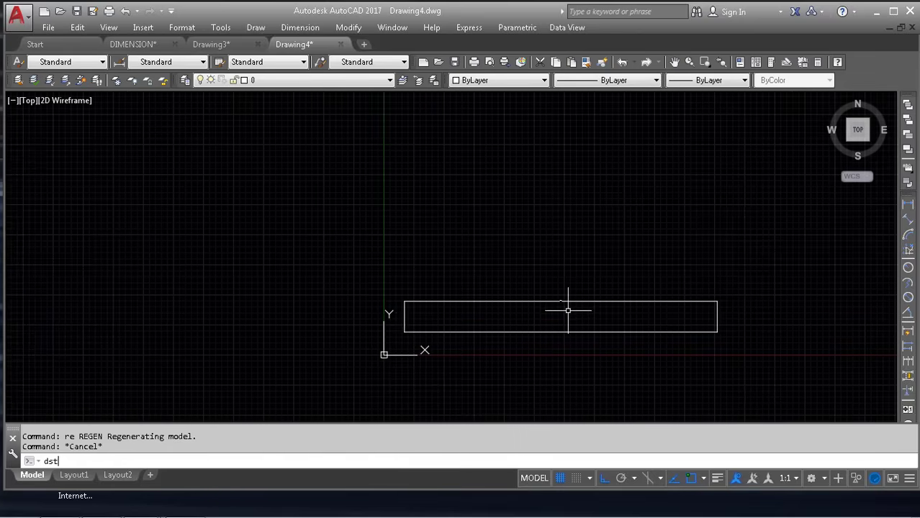
key(Return)
click(601, 223)
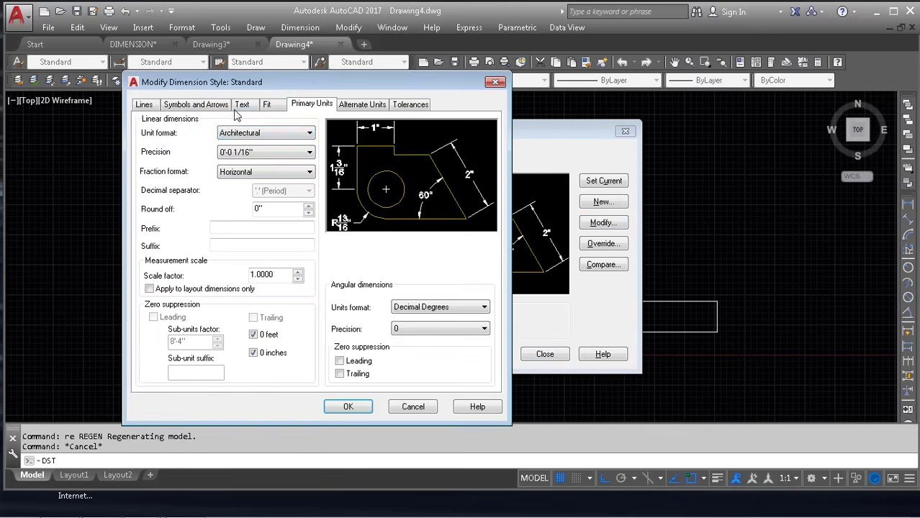
click(226, 106)
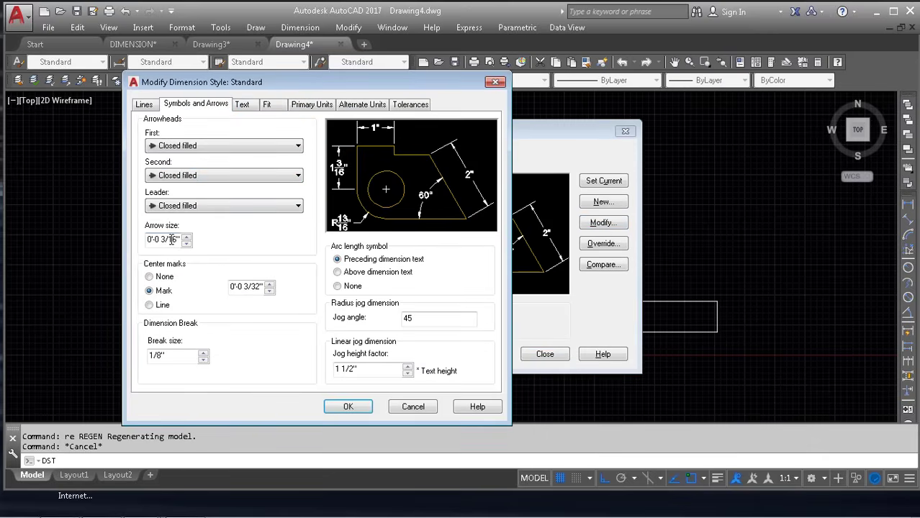
drag(178, 240, 154, 240)
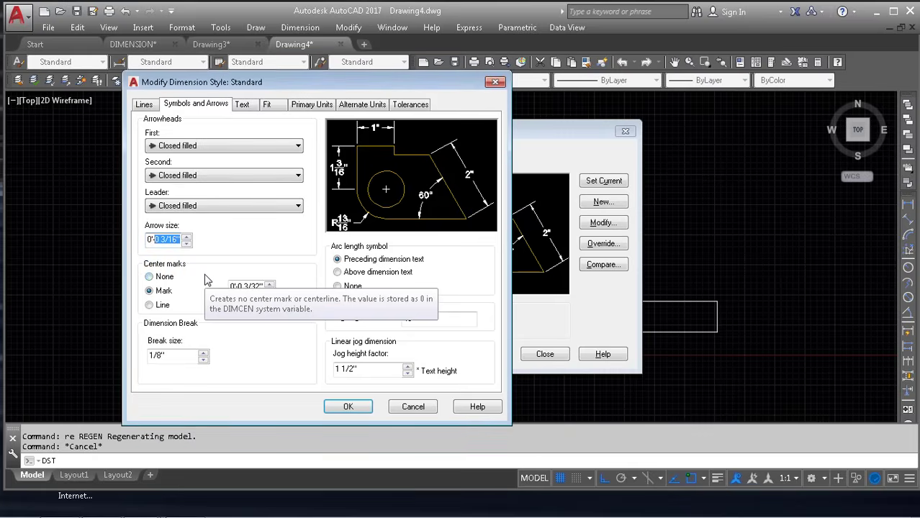
key(Right)
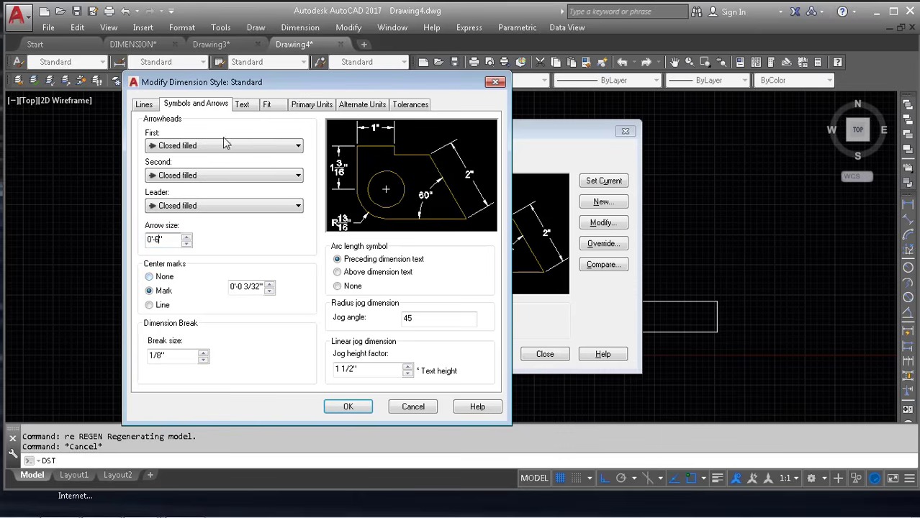
Set the Standard style's dimension text height to 6 inches and apply the style changes
click(243, 104)
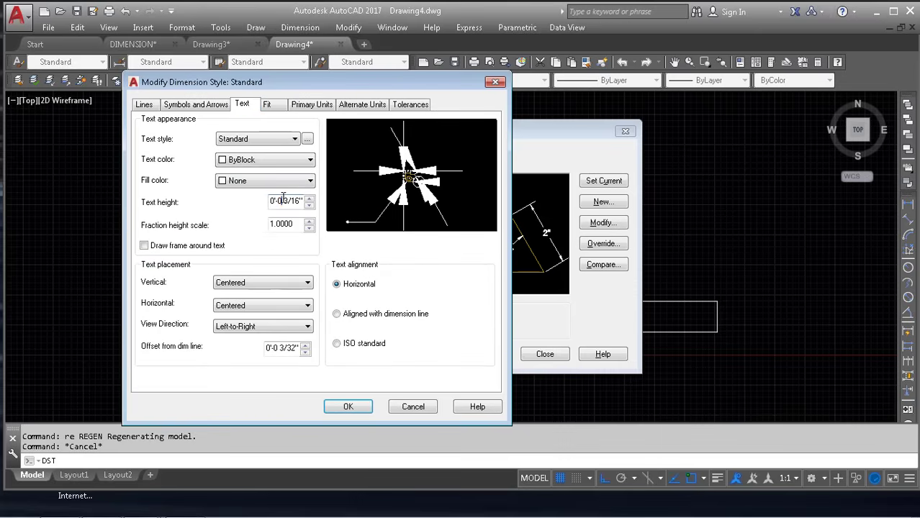
drag(283, 200, 299, 199)
key(BackSpace)
click(353, 407)
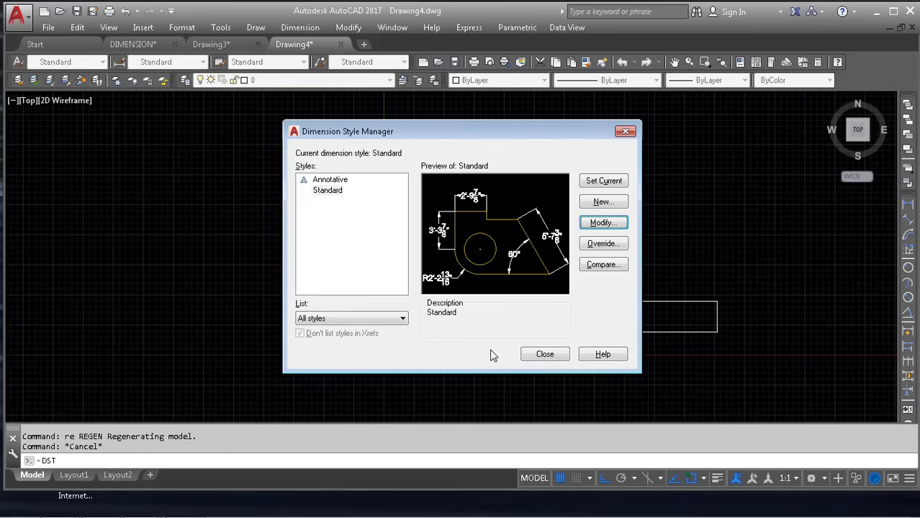
click(544, 354)
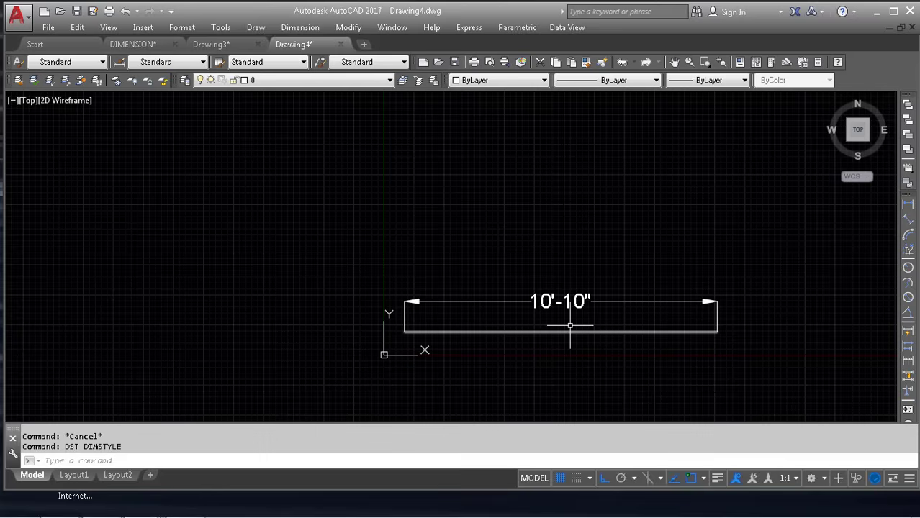
middle_drag(583, 315, 410, 261)
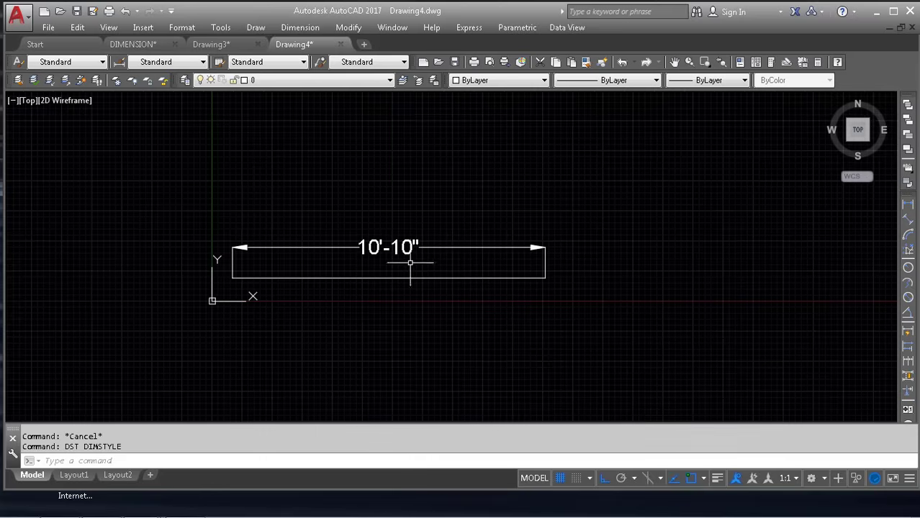
key(Escape)
key(Escape)
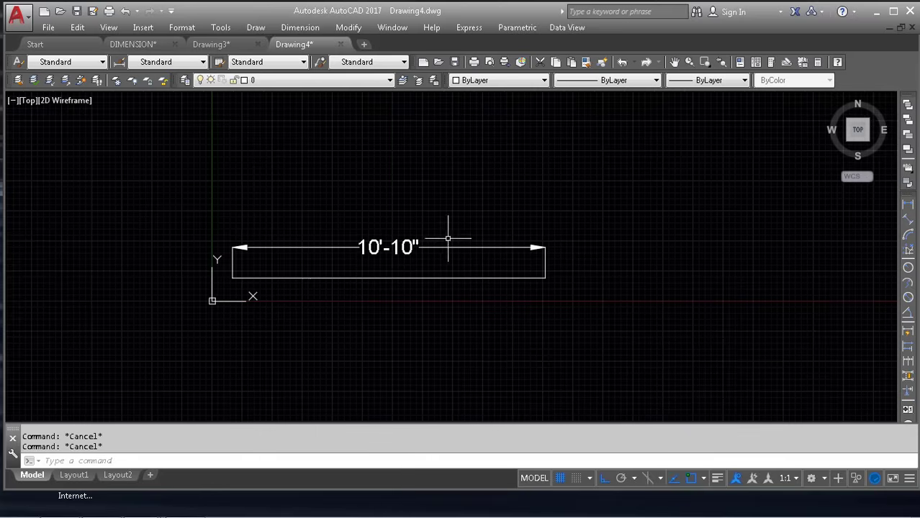
Display alternate units in the Standard dimension style, using Decimal format, 0.00 precision and a 25.4 multiplier, and apply the change
text(dst)
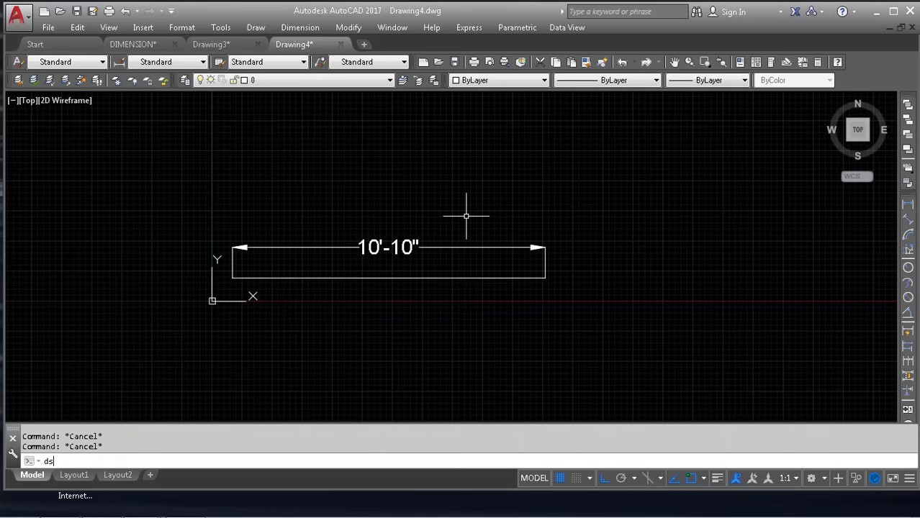
key(Return)
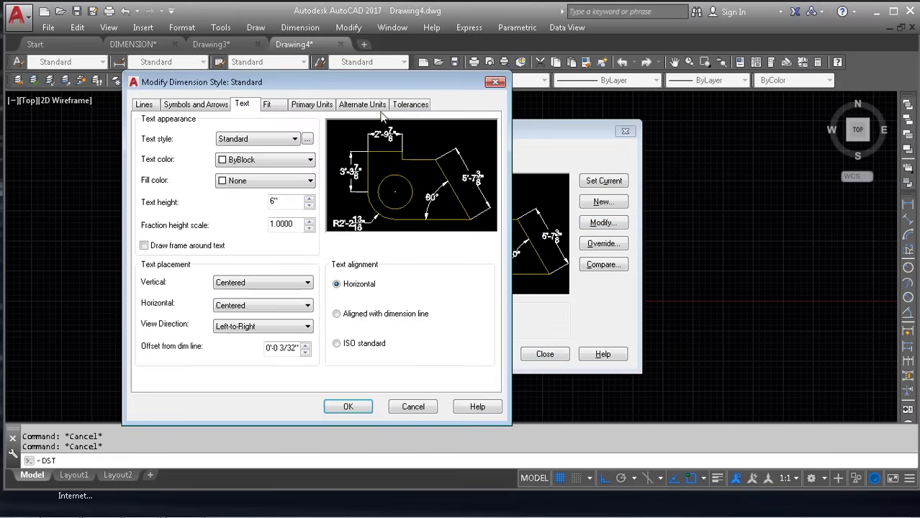
click(371, 106)
click(180, 124)
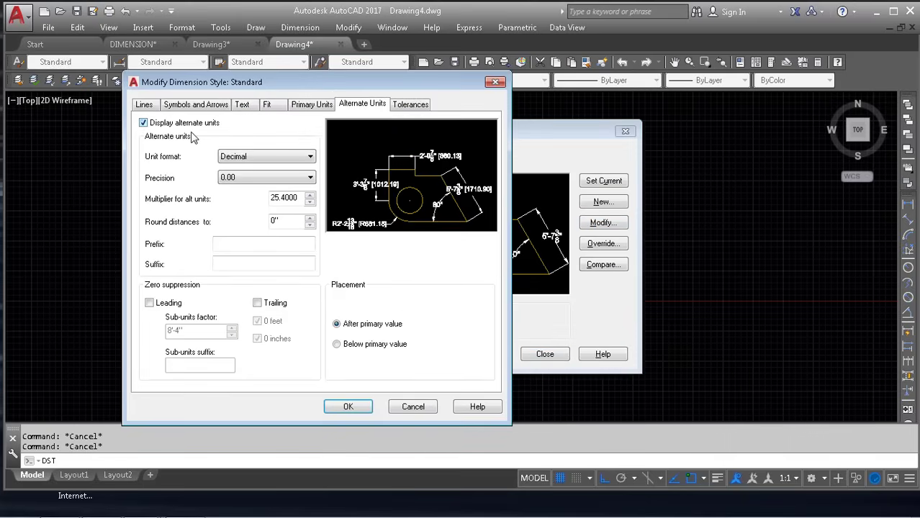
click(266, 165)
click(266, 177)
click(291, 197)
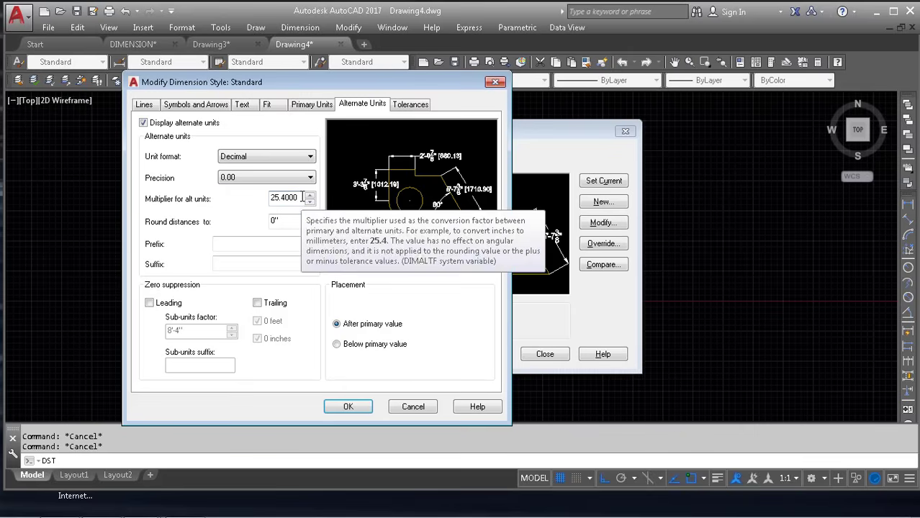
drag(293, 199, 234, 192)
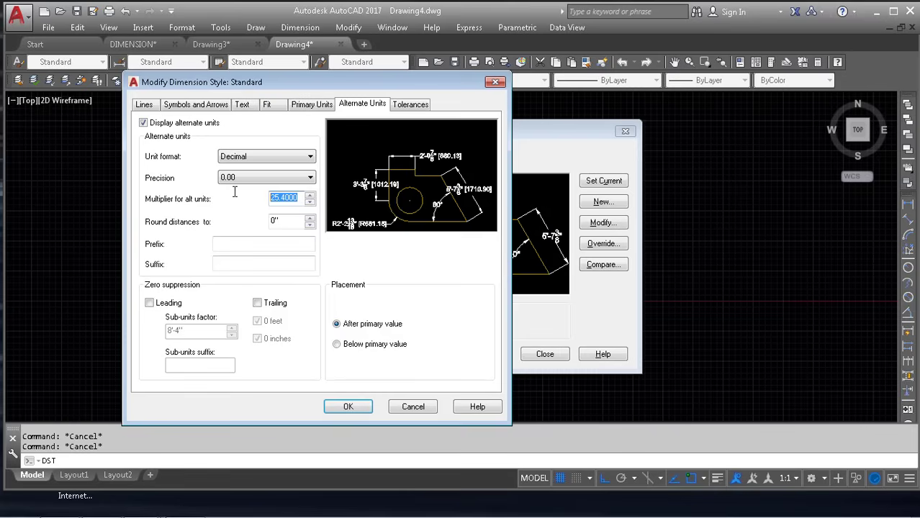
click(351, 406)
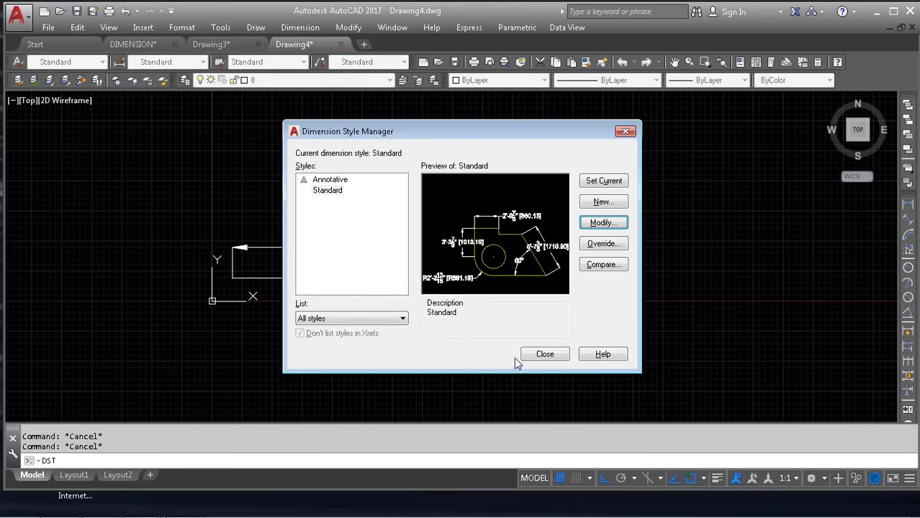
click(541, 359)
scroll(298, 212, up, 5)
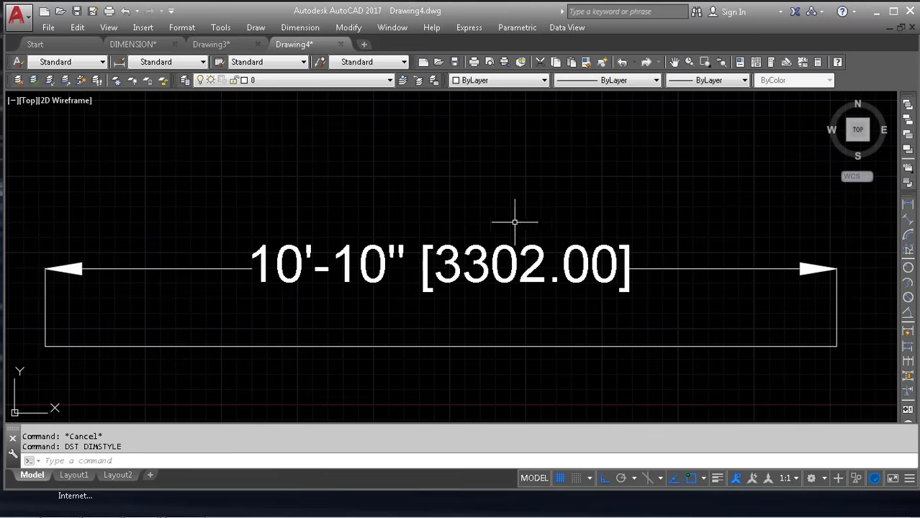
Switch to Drawing3 and examine the dimensioned square at full drawing extents
click(243, 41)
key(Escape)
key(Escape)
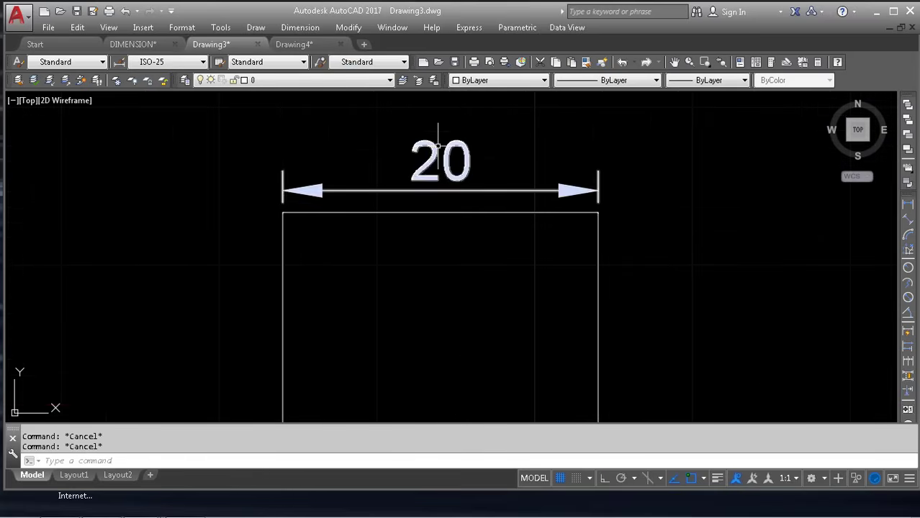
scroll(476, 158, down, 3)
scroll(561, 209, down, 8)
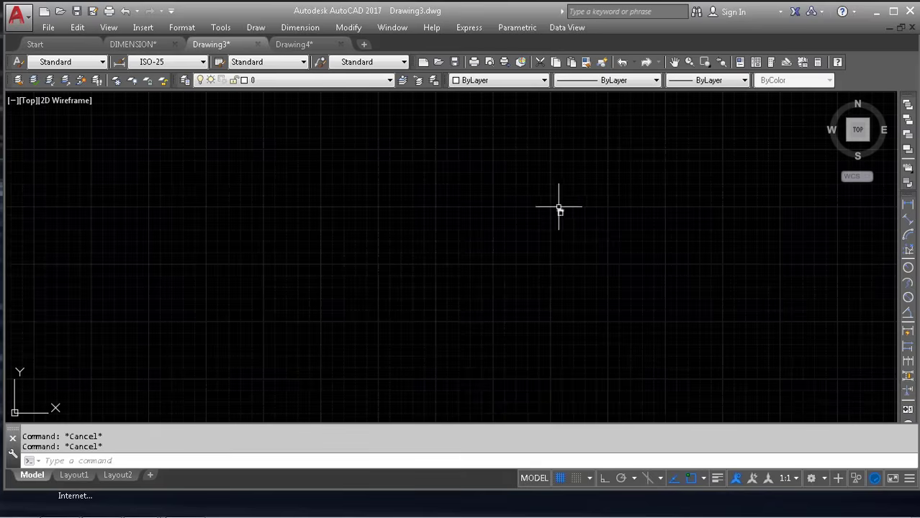
middle_click(503, 204)
middle_click(504, 204)
Switch to the DIMENSION drawing and bring up the standalone dimension beside the labelled diagram
click(134, 44)
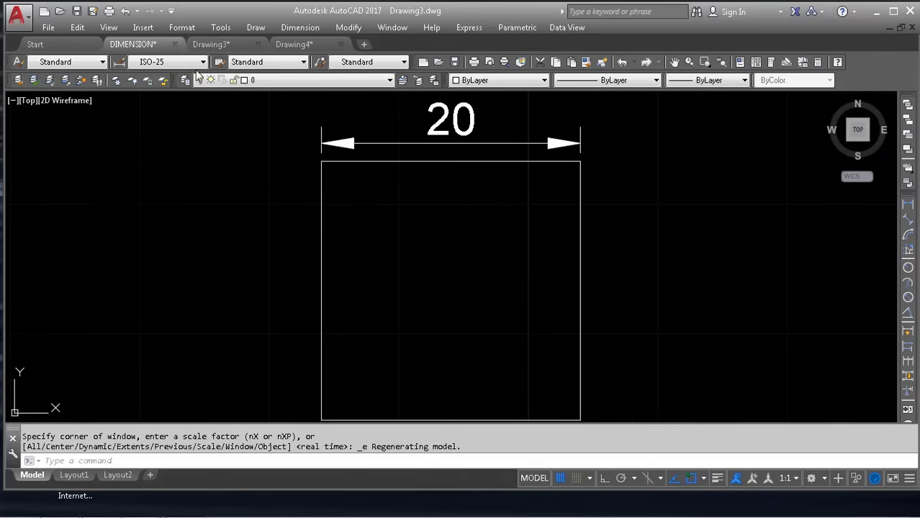
middle_drag(416, 171, 631, 196)
scroll(631, 196, down, 3)
scroll(308, 183, down, 1)
mouse_move(307, 183)
middle_down()
mouse_move(325, 208)
mouse_move(304, 207)
middle_up()
key(Escape)
key(Escape)
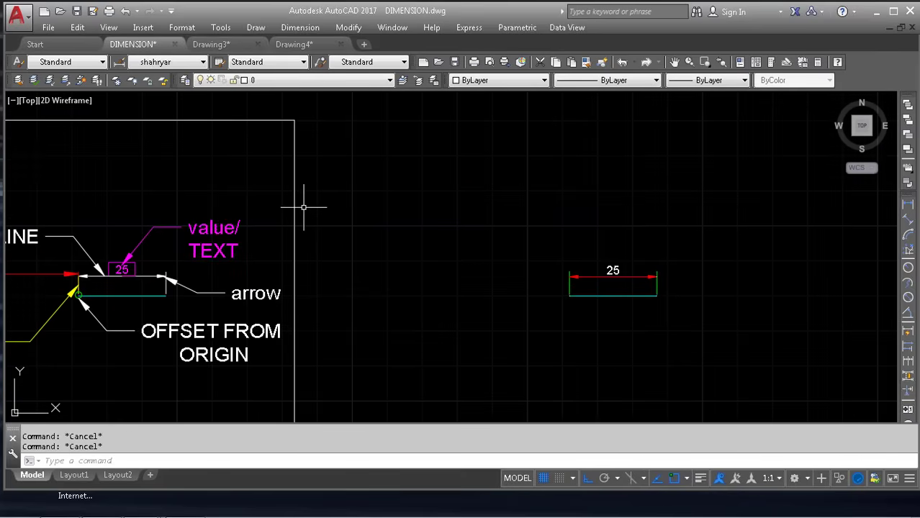
Display alternate units in the current dimension style, using the Architectural Stacked unit format
text(ds)
key(Return)
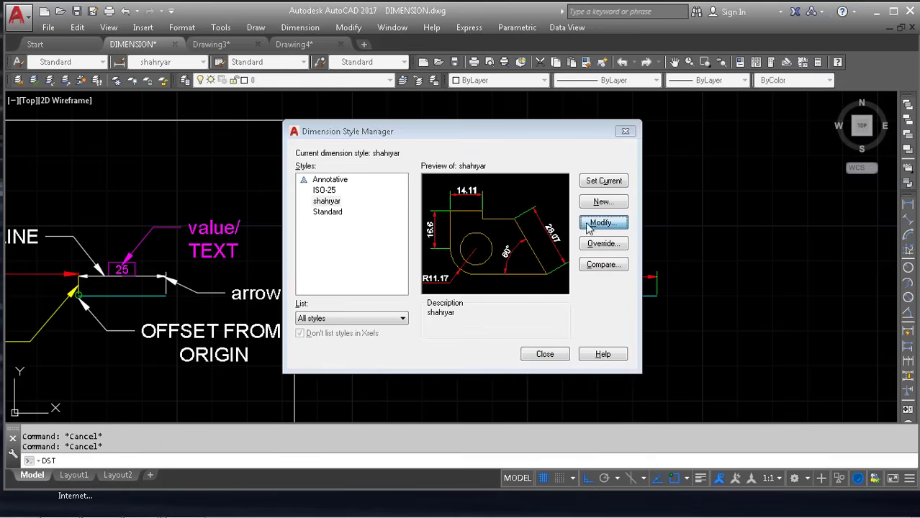
click(603, 223)
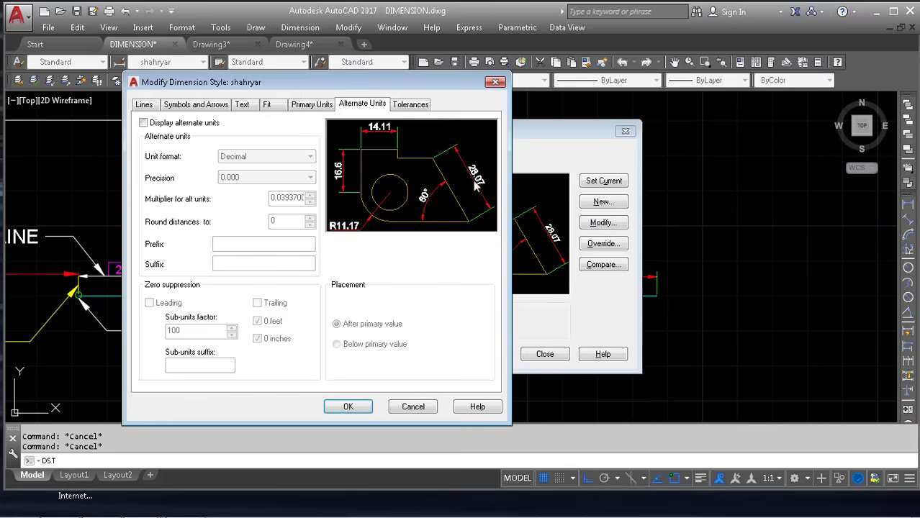
click(173, 125)
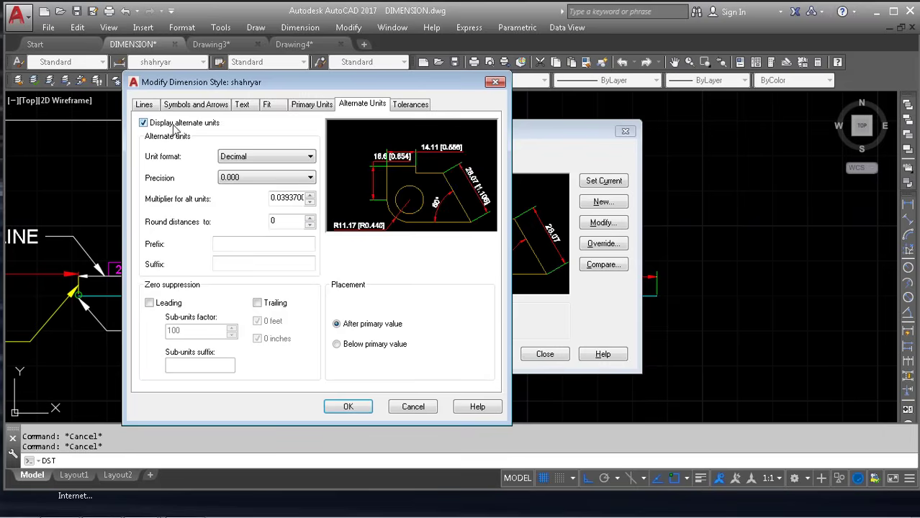
click(254, 160)
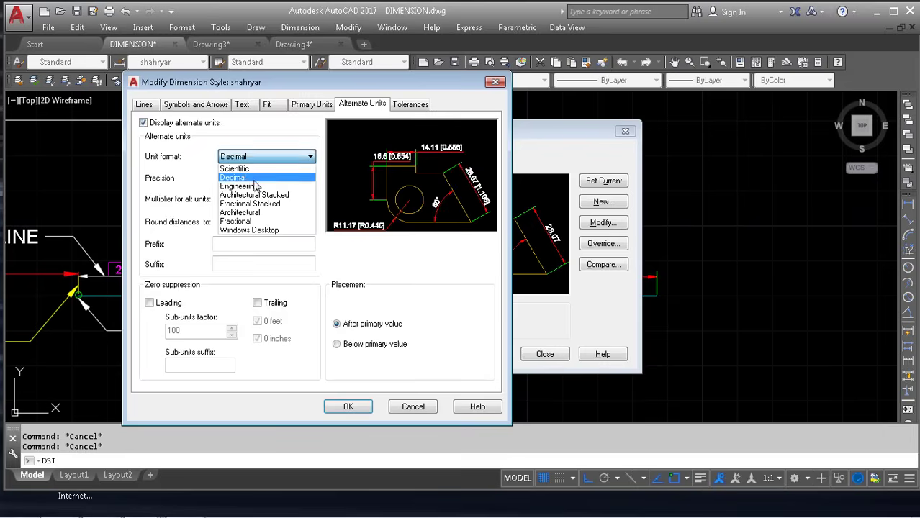
click(286, 197)
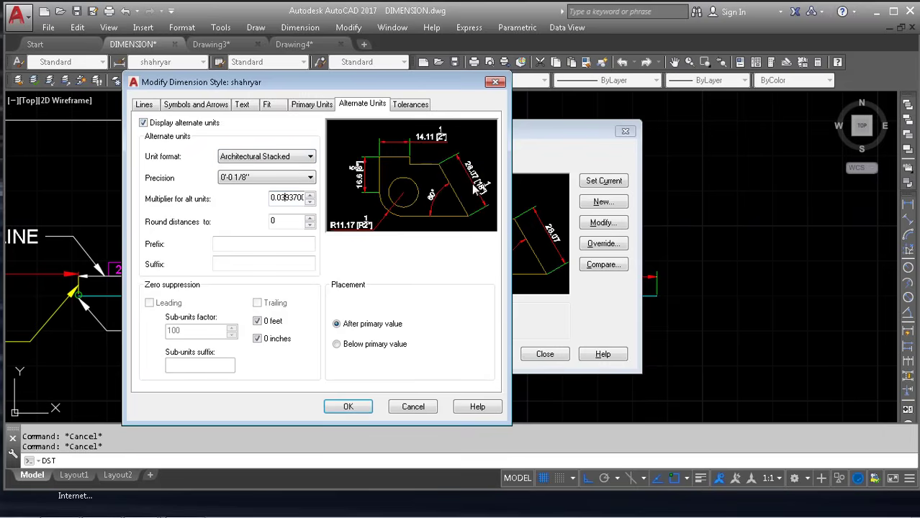
Set the alternate unit format to plain Architectural and apply the style change to the standalone dimension
double_click(274, 161)
click(274, 160)
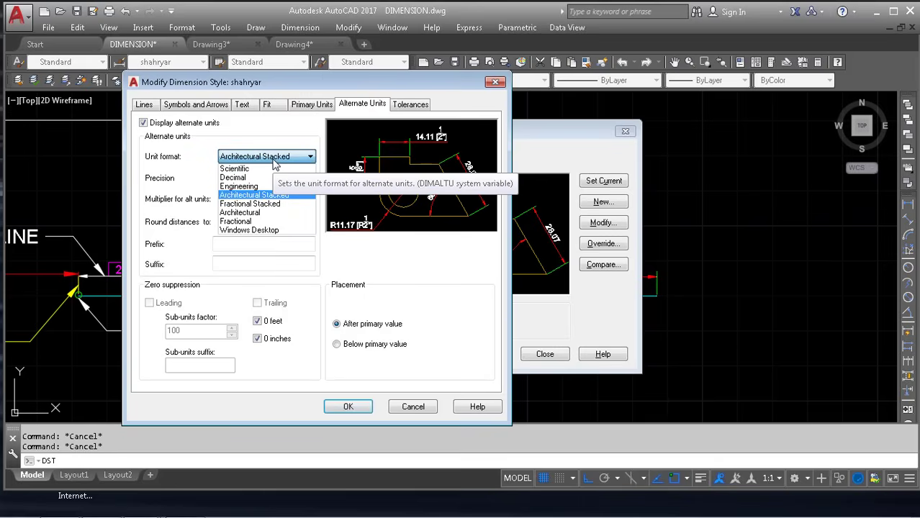
click(245, 213)
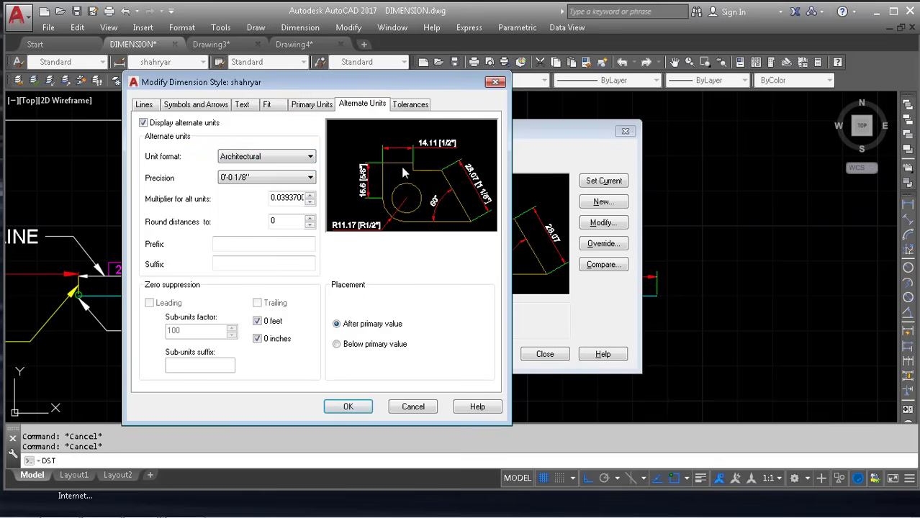
click(349, 407)
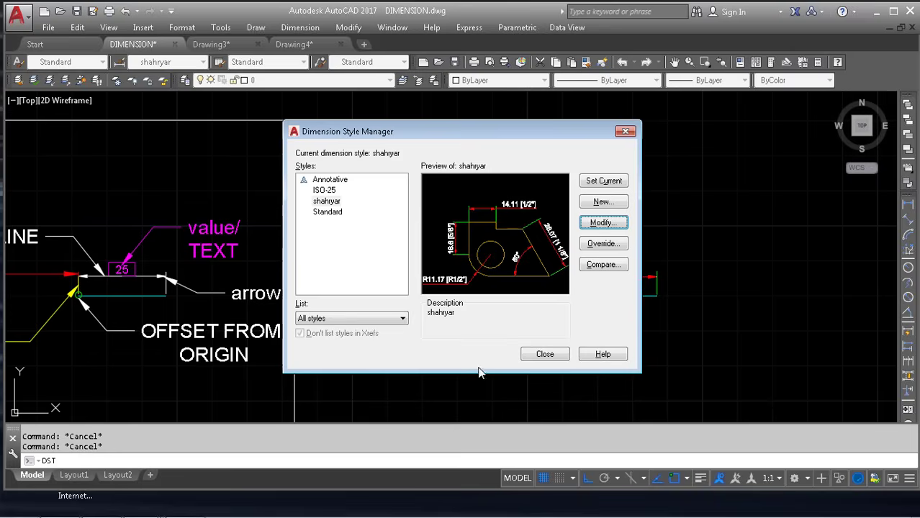
click(544, 355)
scroll(576, 287, up, 6)
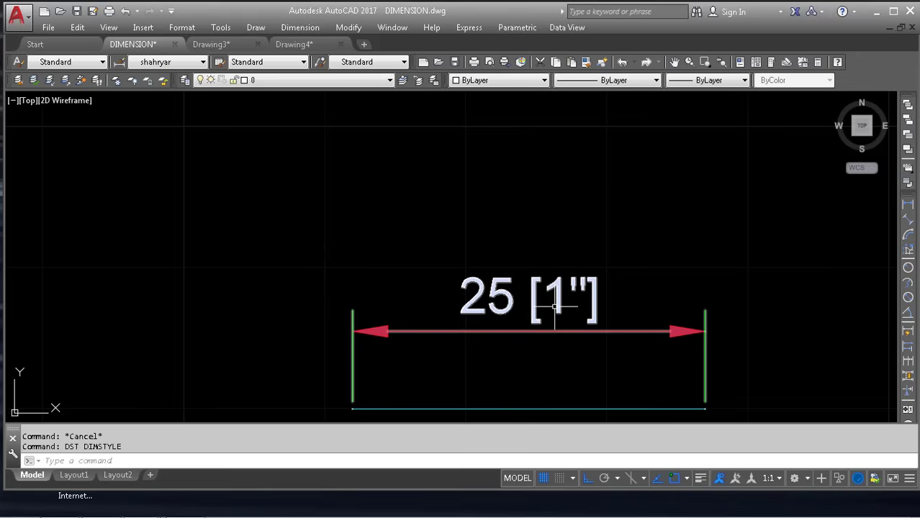
Review the alternate units multiplier, place the alternate units below the primary value, and apply the style change
key(Return)
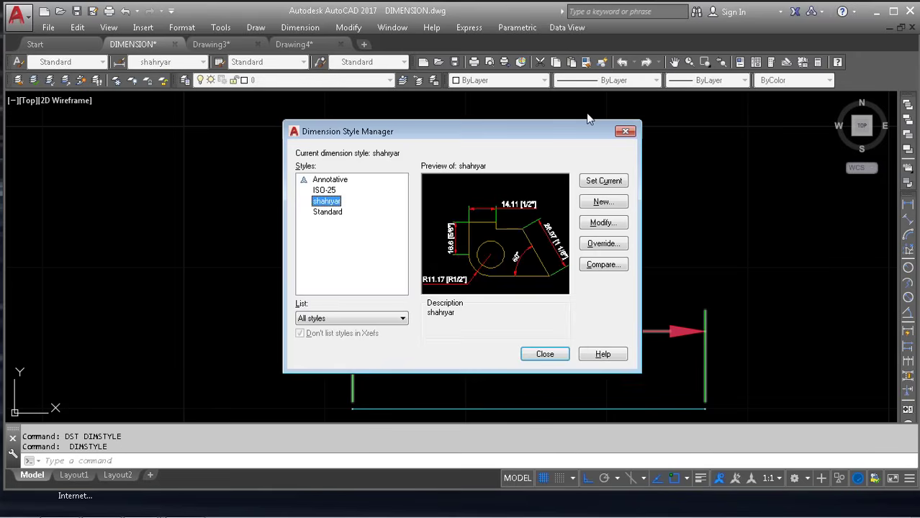
drag(544, 140, 369, 75)
click(468, 181)
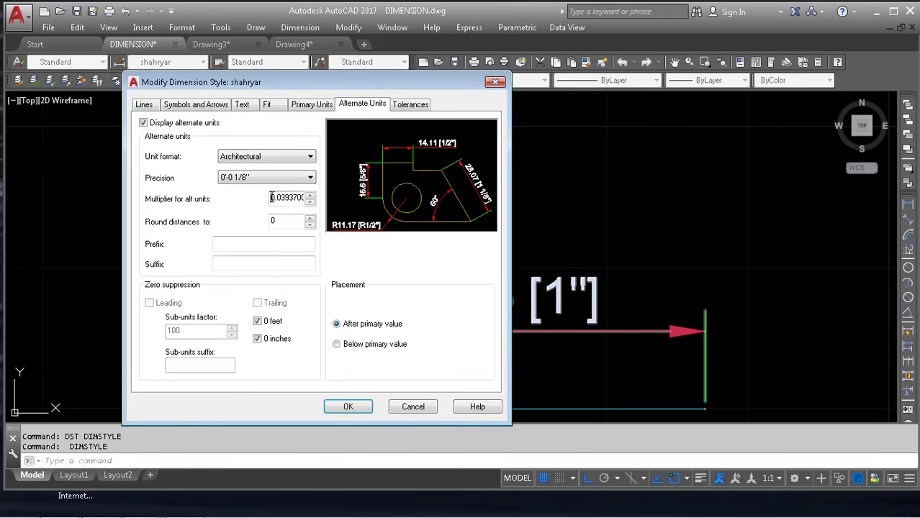
drag(271, 199, 319, 198)
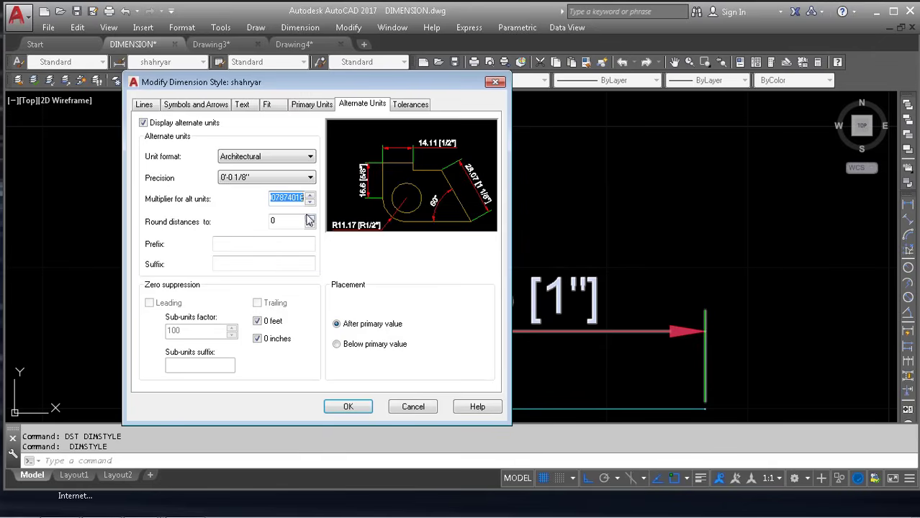
click(310, 202)
click(354, 350)
click(348, 407)
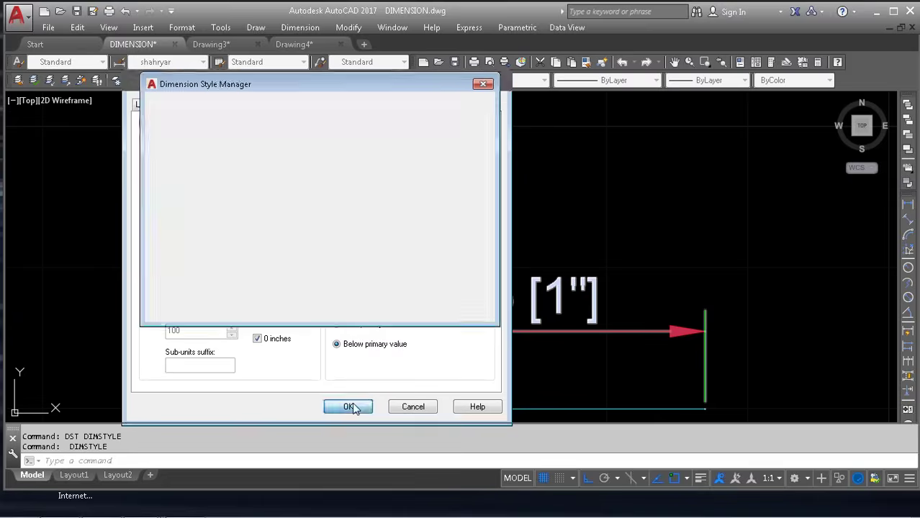
click(400, 304)
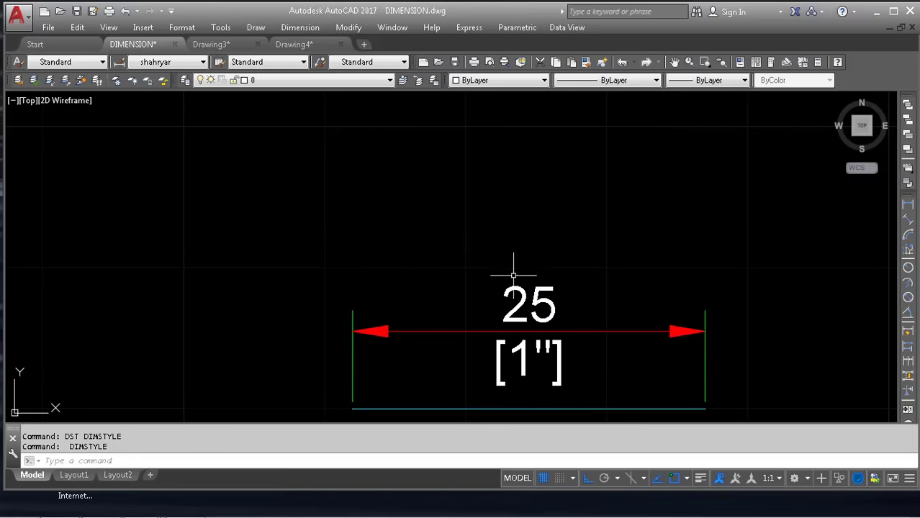
Add the suffix mm to the current dimension style's primary units and apply the change
key(Return)
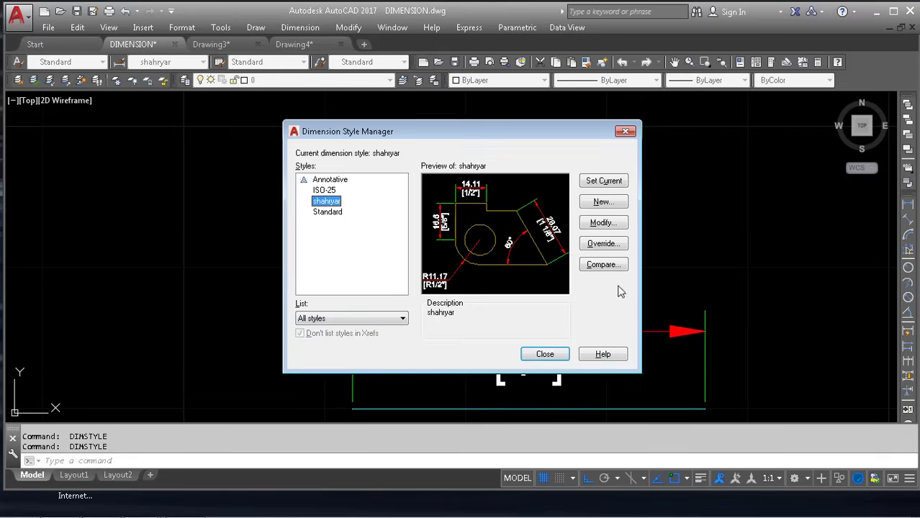
click(603, 223)
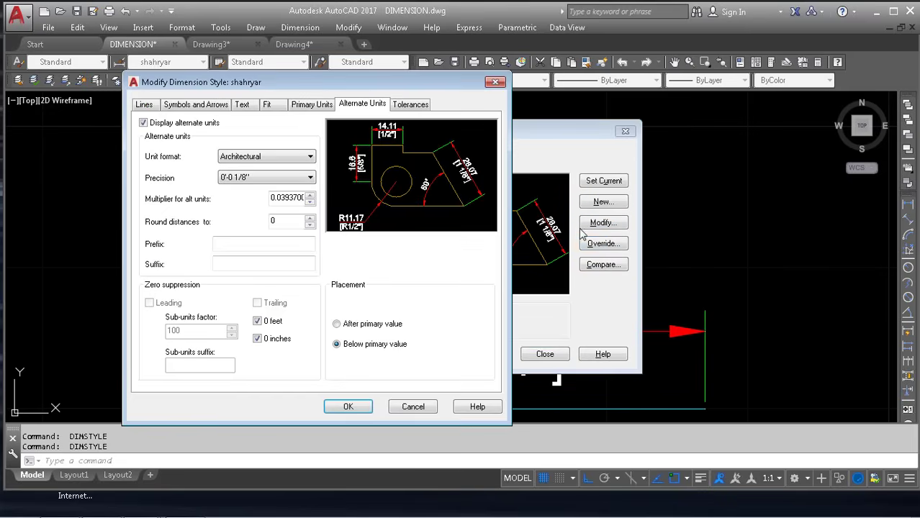
click(328, 108)
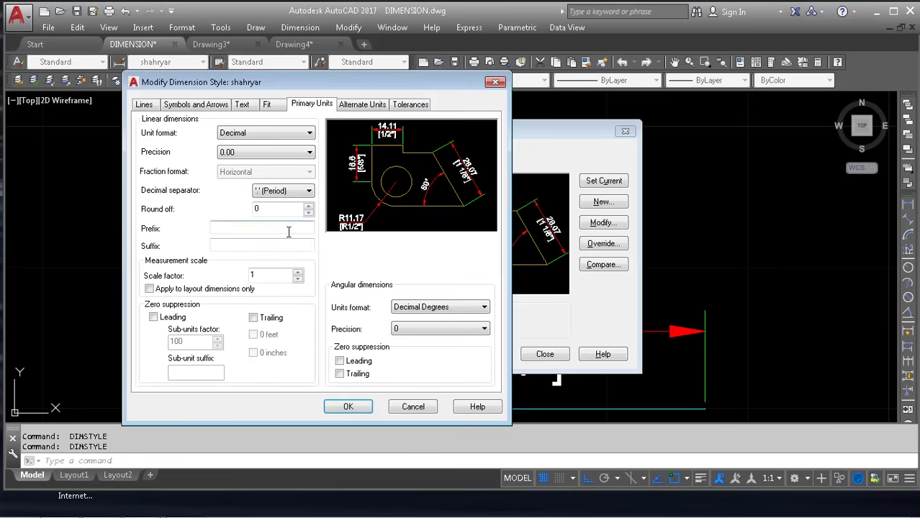
click(247, 245)
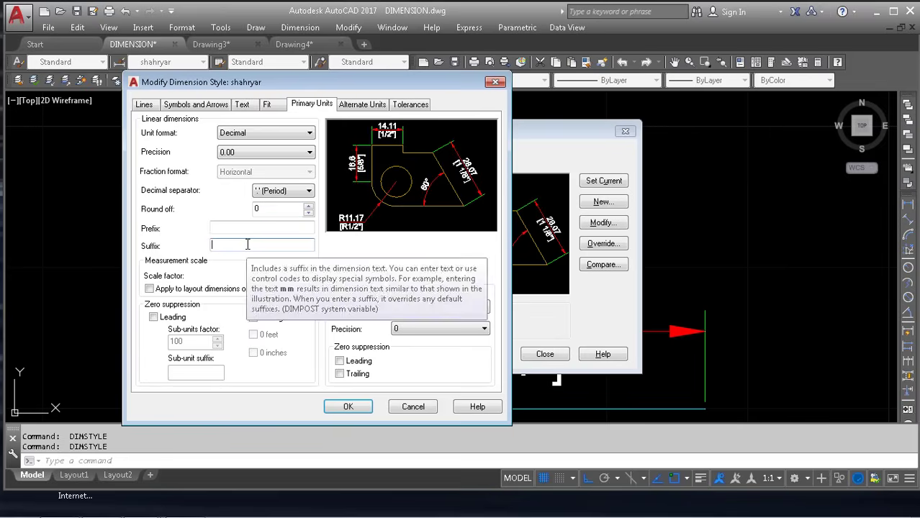
text(mm)
click(343, 407)
click(544, 360)
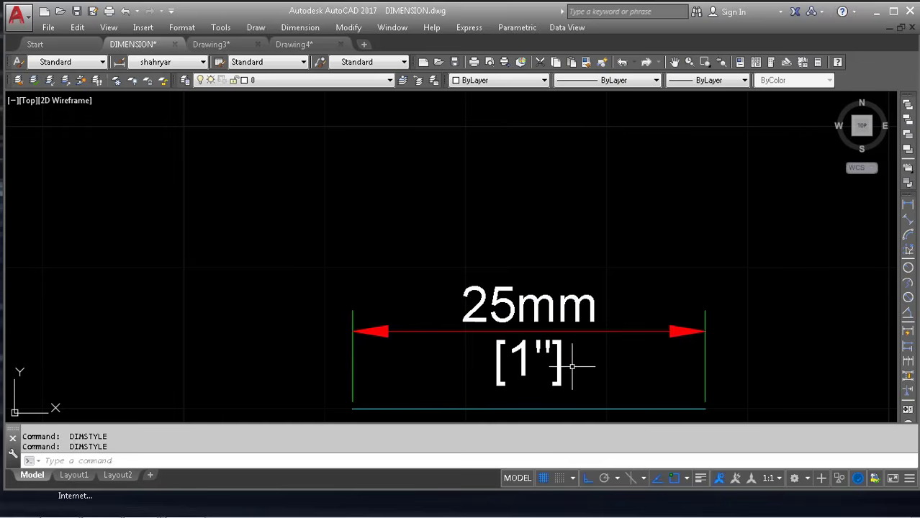
Set the current dimension style's tolerance method to Symmetrical with an upper value of 5, and confirm the style settings
key(Return)
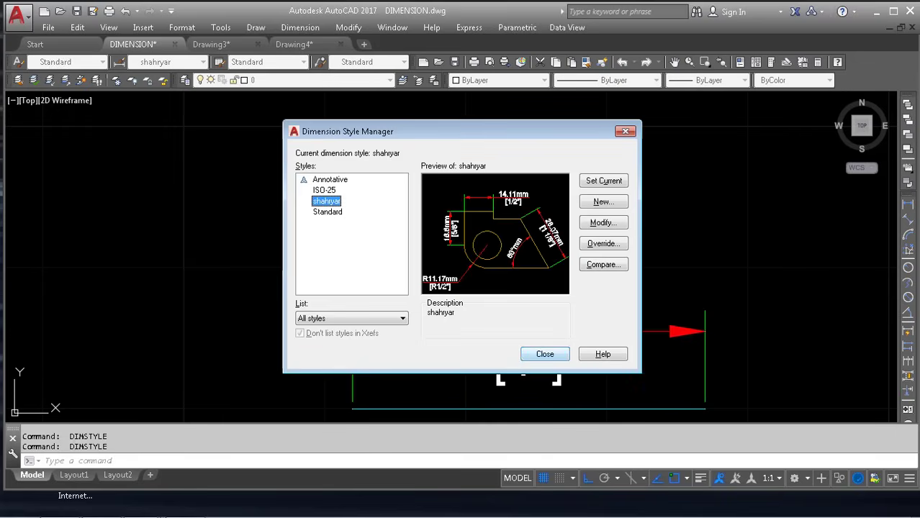
click(605, 245)
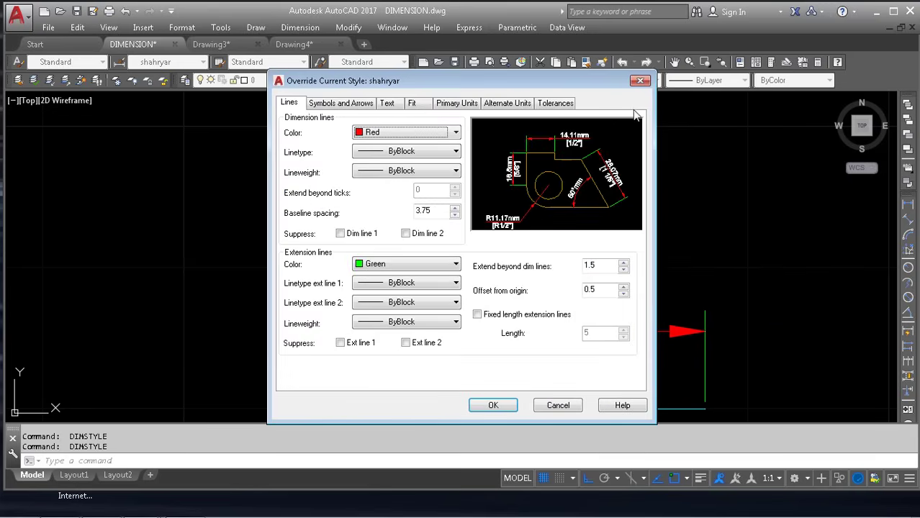
click(640, 80)
click(603, 222)
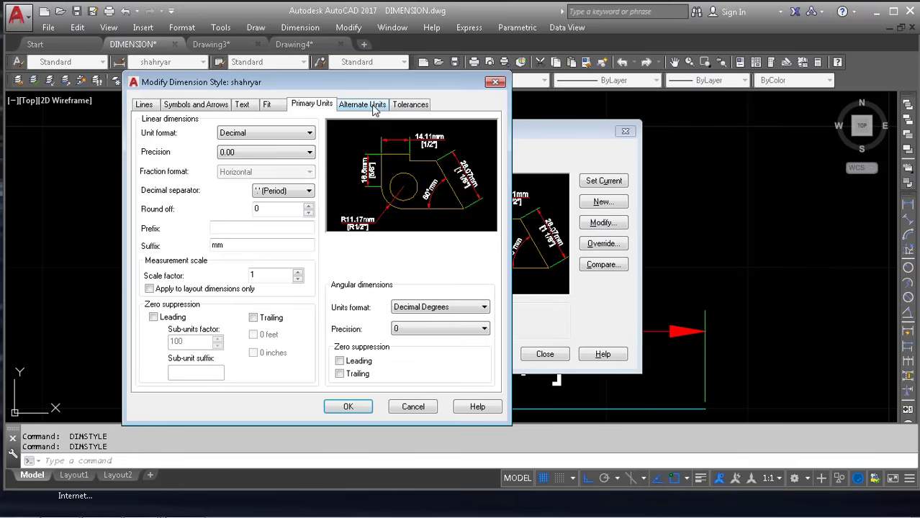
click(373, 108)
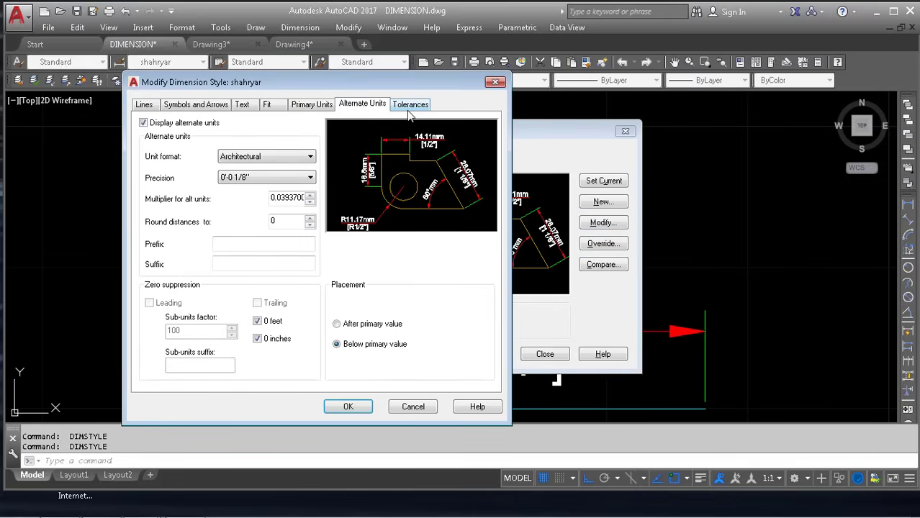
click(410, 107)
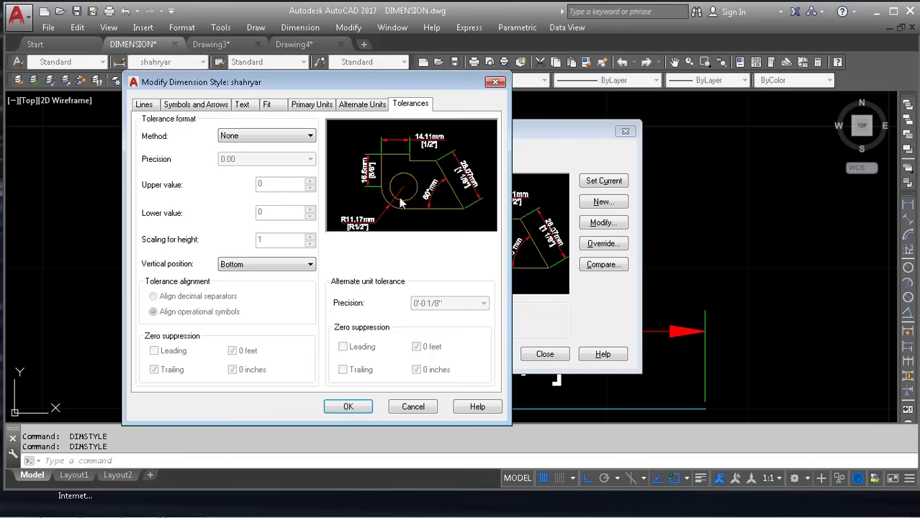
click(286, 138)
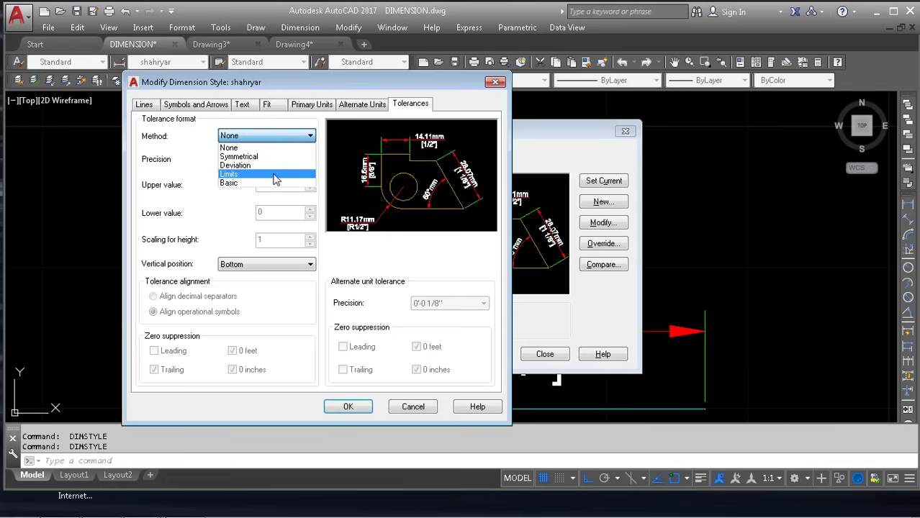
click(272, 157)
click(273, 160)
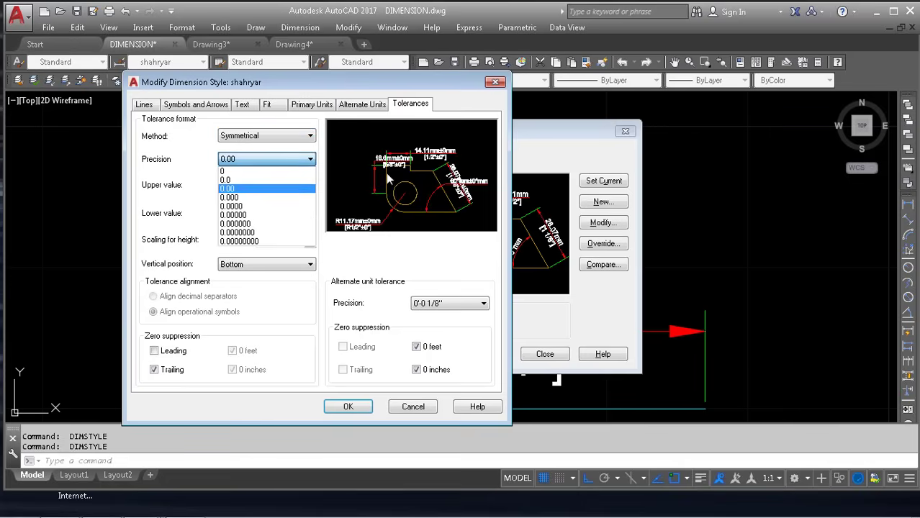
click(283, 180)
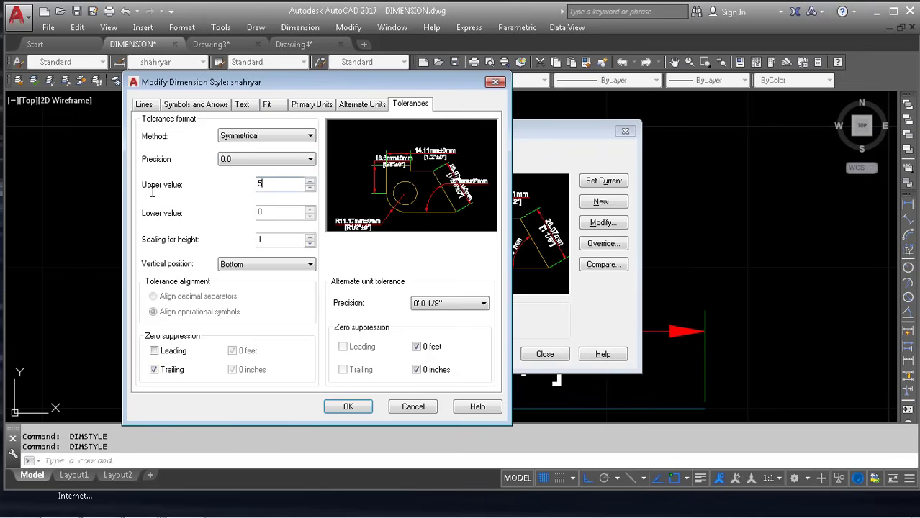
click(347, 407)
Turn off the display of alternate units in the current dimension style and apply the change to the dimension
click(601, 222)
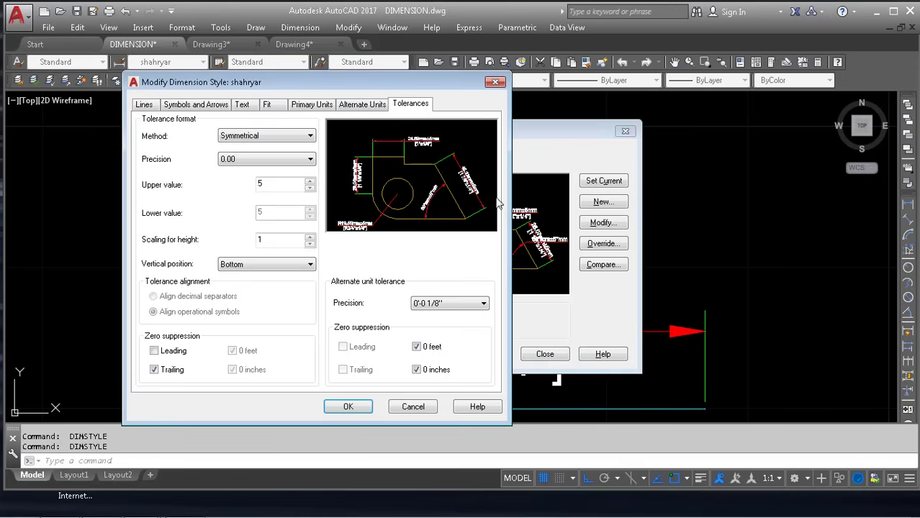
click(374, 106)
click(140, 121)
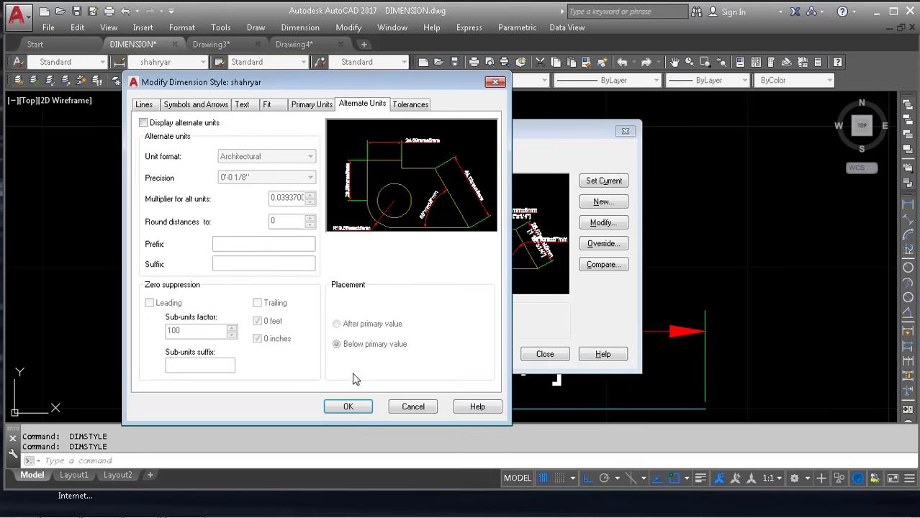
click(348, 406)
click(548, 357)
scroll(501, 312, up, 2)
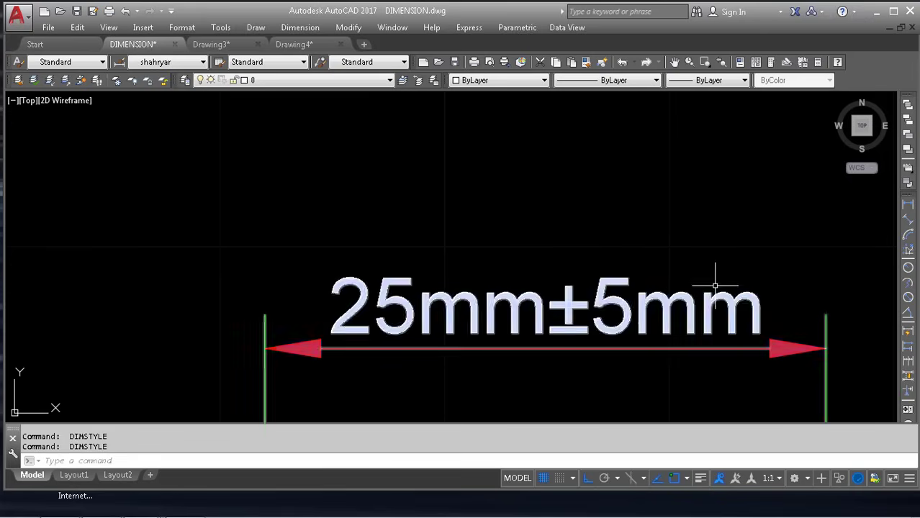
Set the tolerance's scaling for height to 0.5 in the current dimension style and confirm the style settings
key(Return)
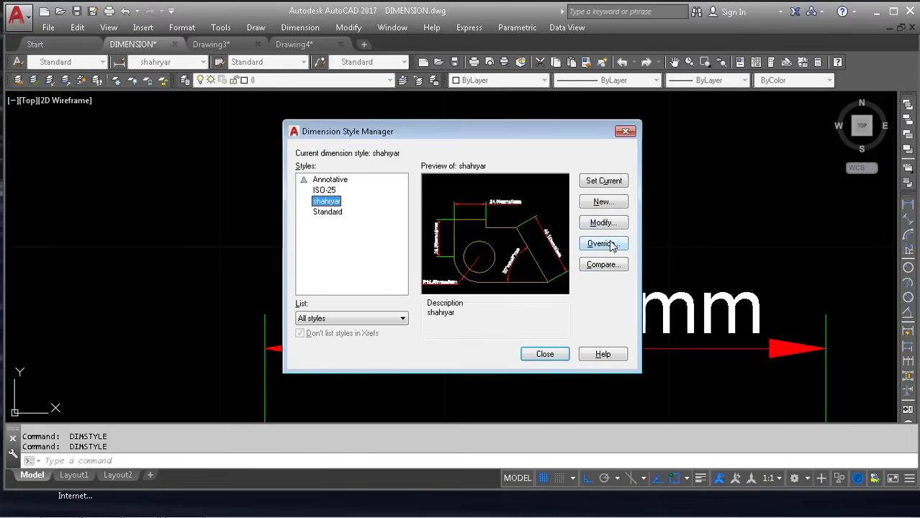
click(610, 246)
key(Escape)
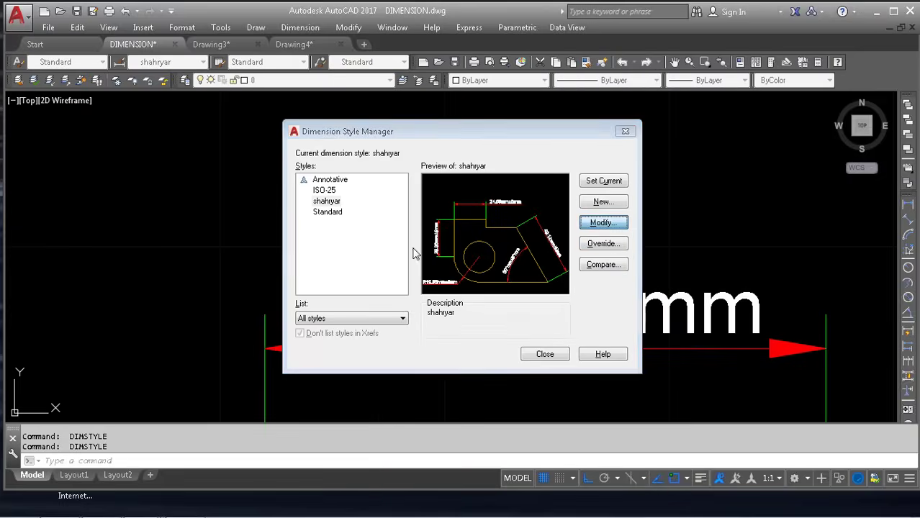
key(Return)
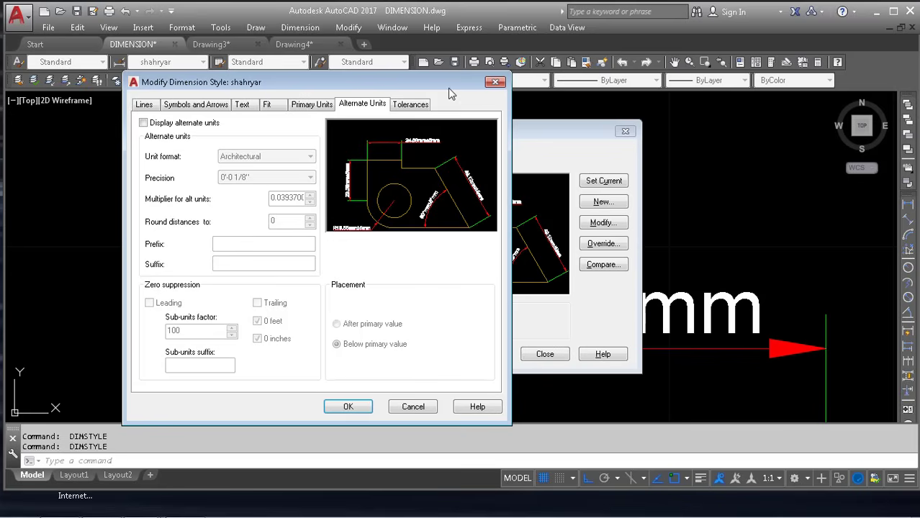
click(409, 105)
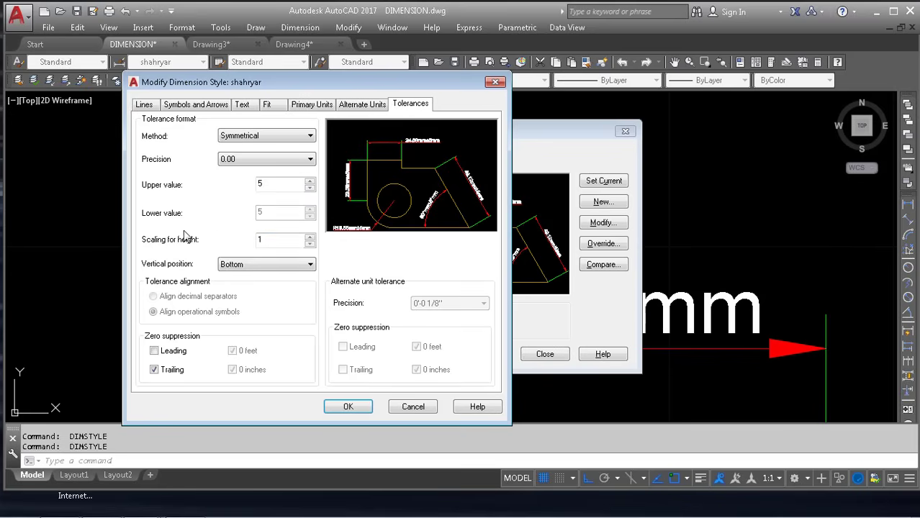
click(307, 108)
click(410, 105)
click(349, 408)
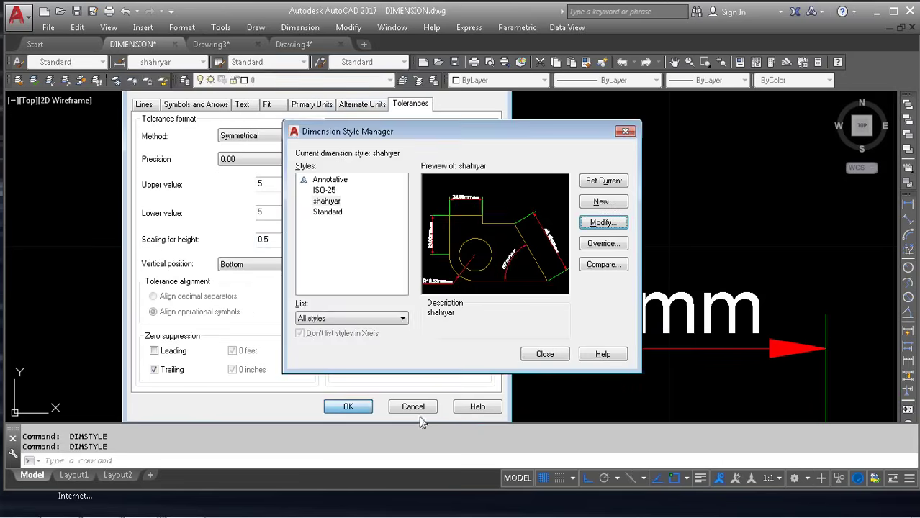
Set the current dimension style's tolerance method to Deviation and apply the change to the dimension
click(541, 355)
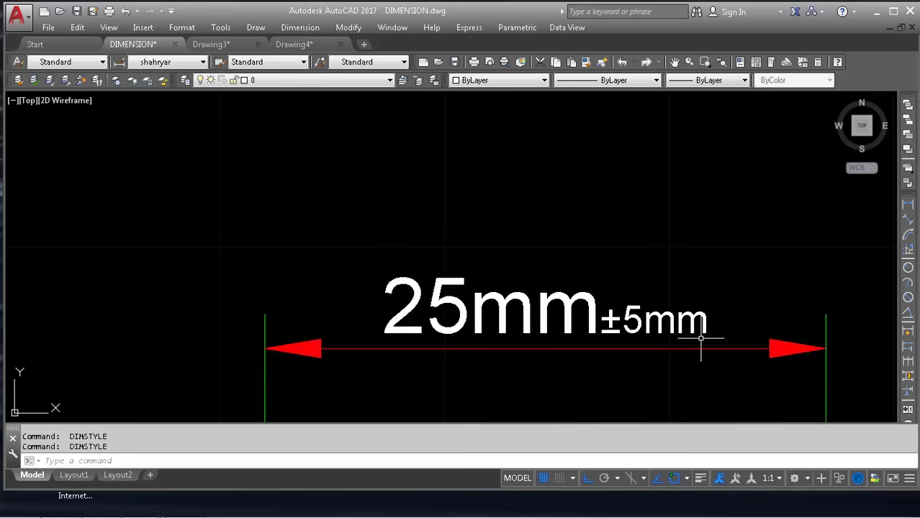
key(Return)
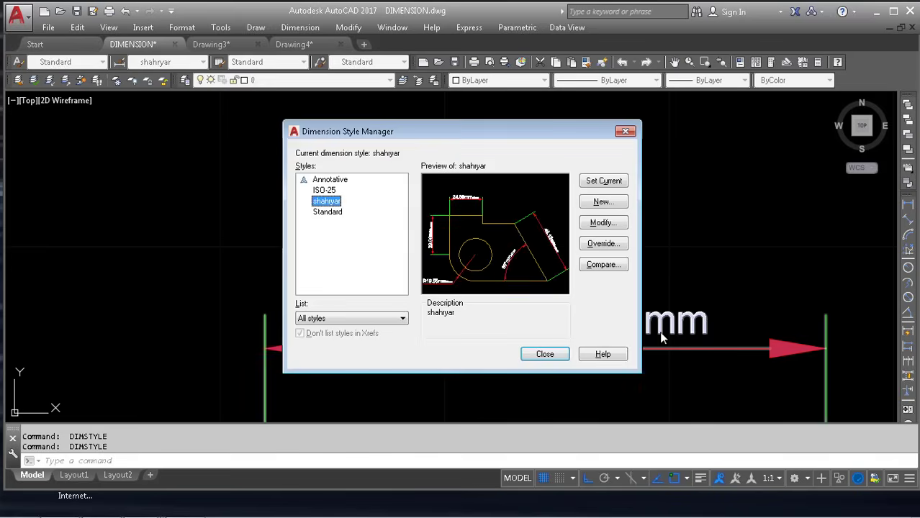
click(603, 222)
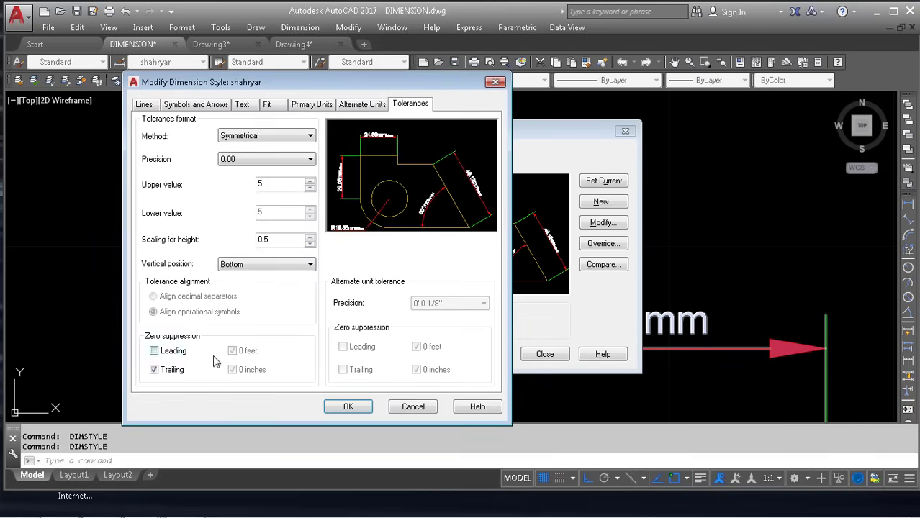
click(279, 137)
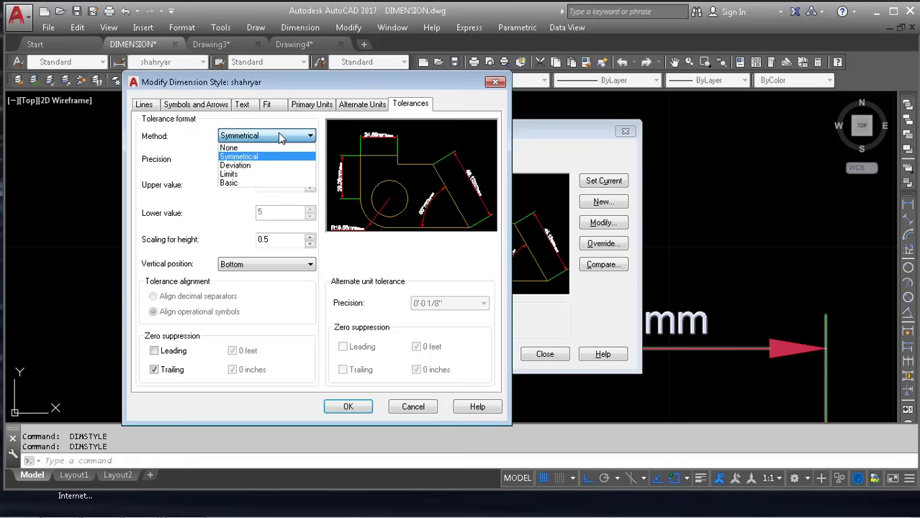
click(256, 166)
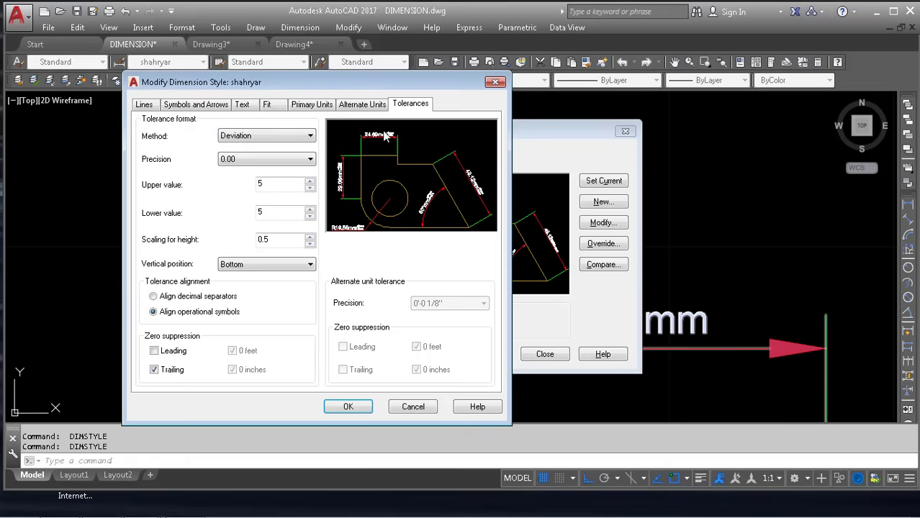
click(351, 404)
click(544, 356)
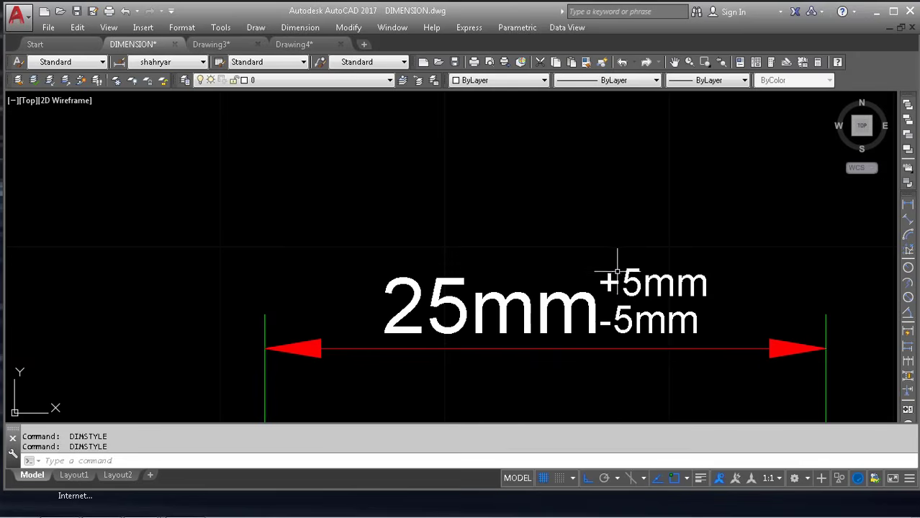
Set the deviation tolerance's lower value to 10 in the current dimension style and apply it
key(Return)
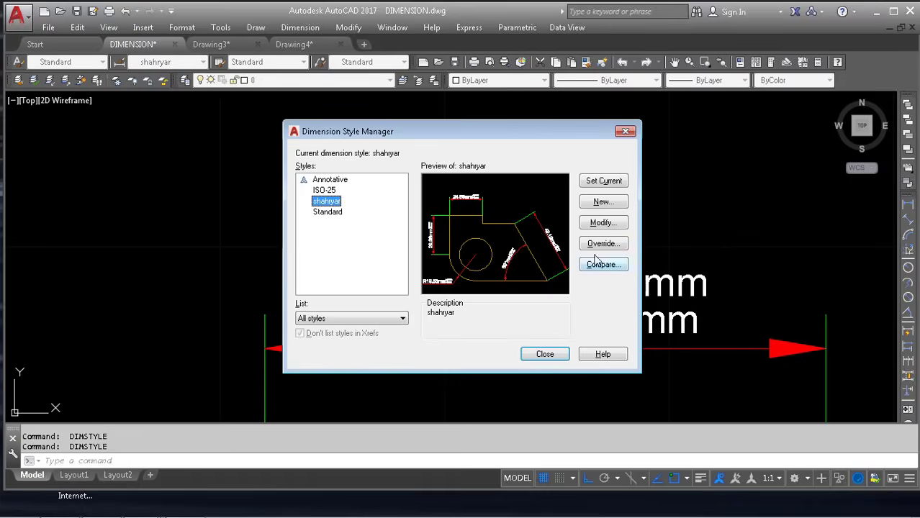
click(604, 224)
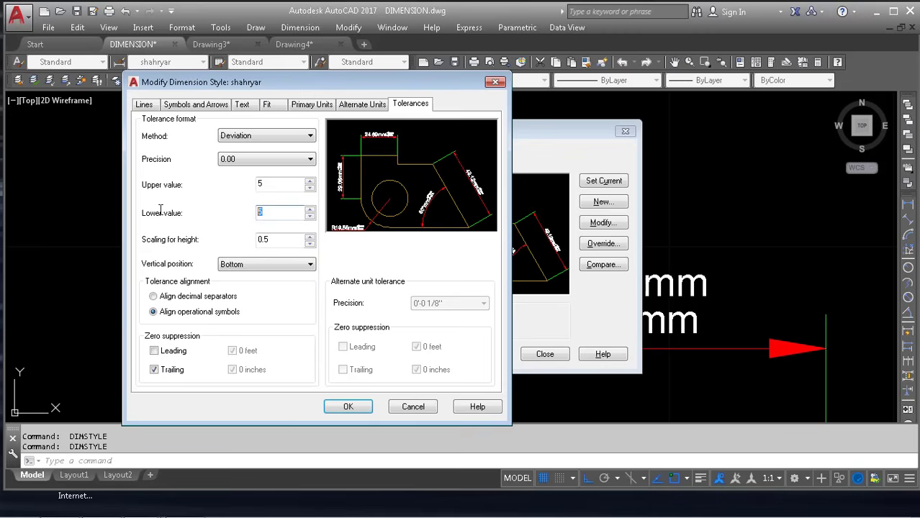
click(347, 407)
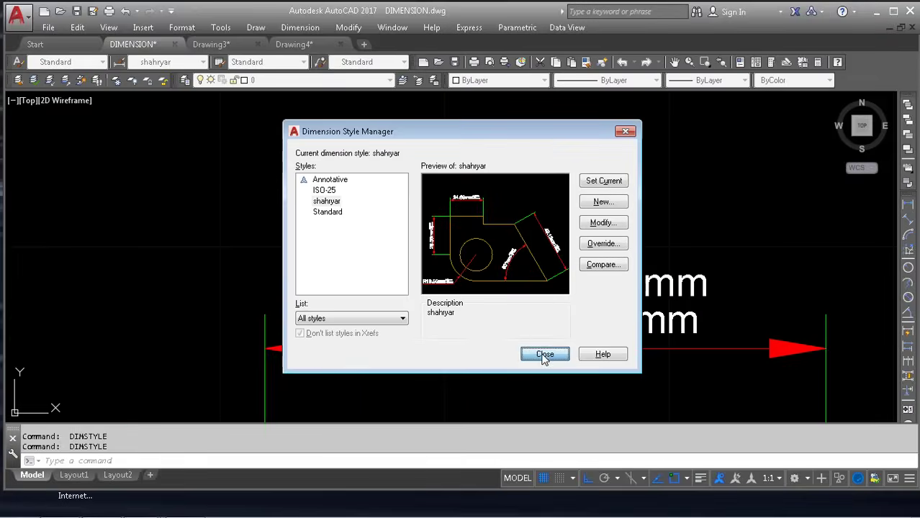
click(545, 353)
Set the tolerance's vertical position to Top in the current dimension style and apply the change
key(Return)
click(609, 223)
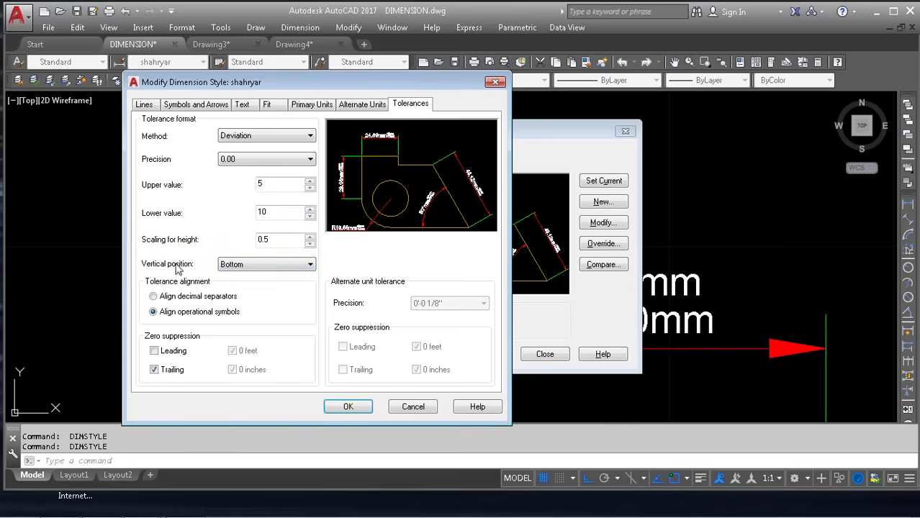
click(219, 265)
click(234, 285)
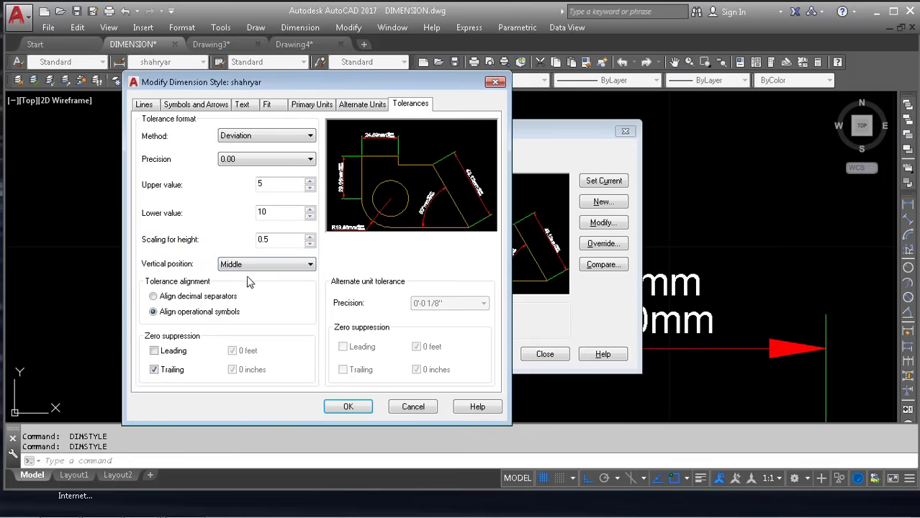
click(237, 264)
click(227, 294)
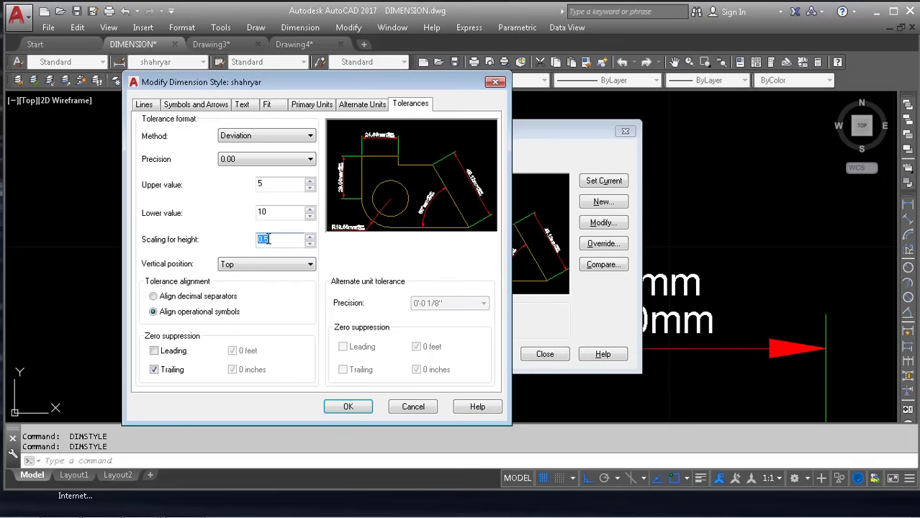
click(338, 405)
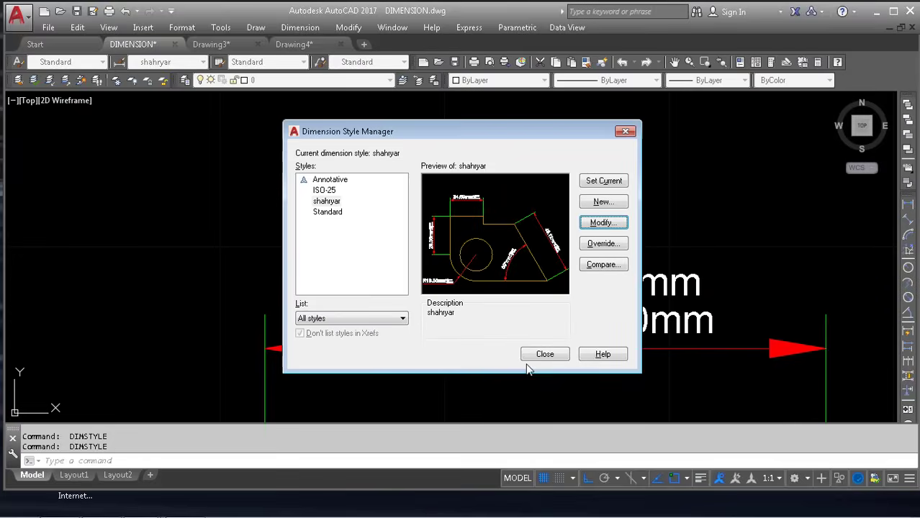
click(542, 354)
Switch the current dimension style's tolerance method back to Symmetrical and apply it to the dimension
key(Return)
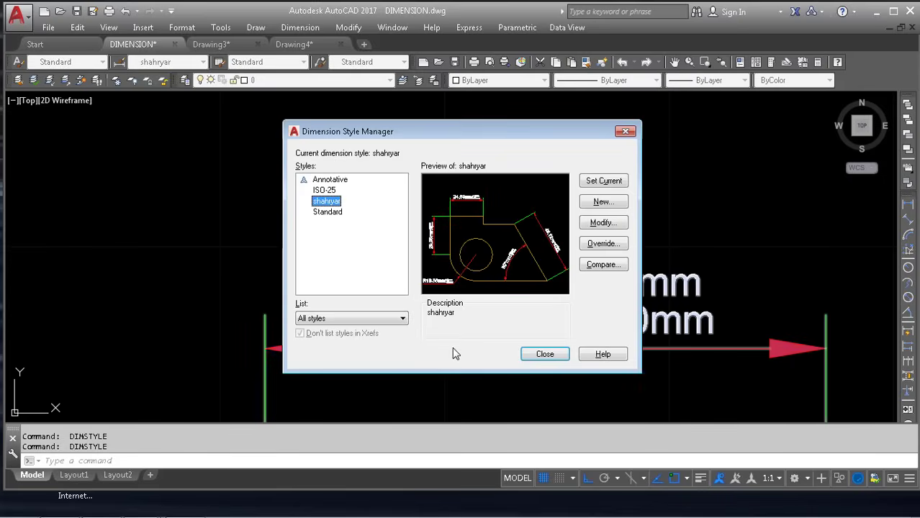
click(603, 223)
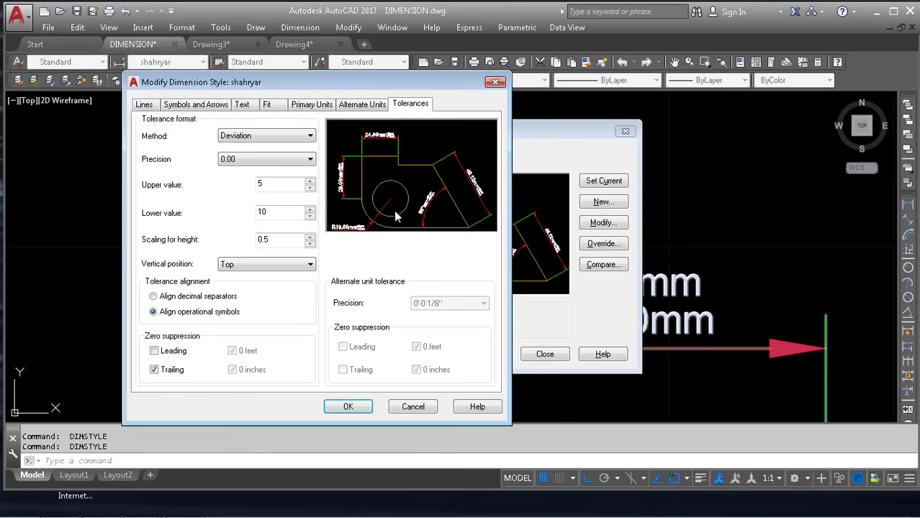
click(265, 135)
click(268, 156)
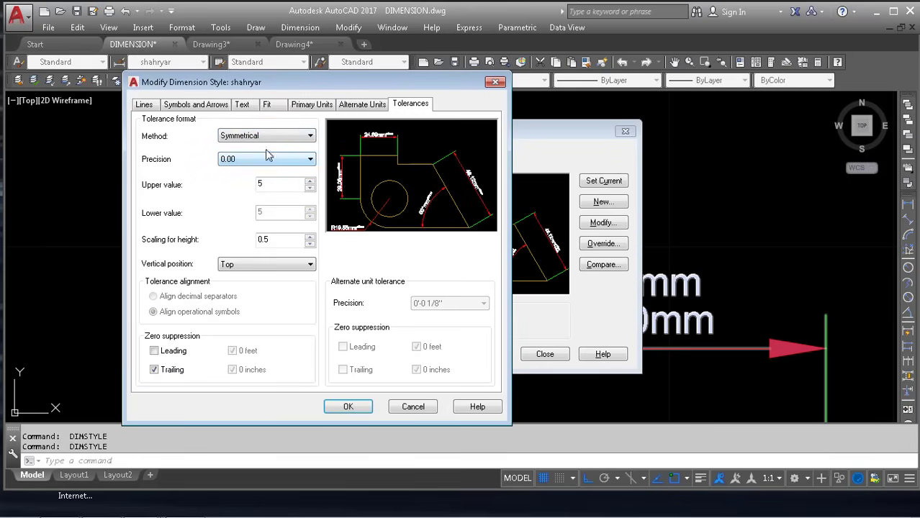
click(357, 409)
click(544, 354)
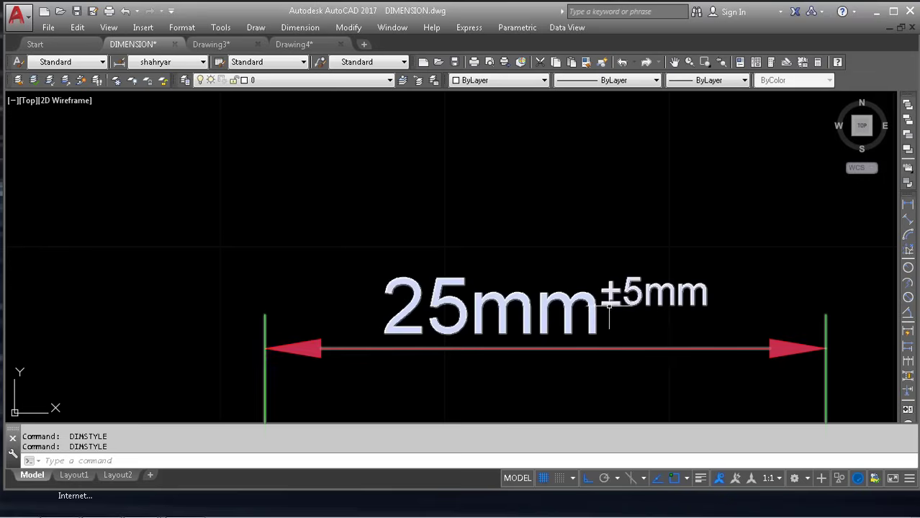
Set the symmetrical tolerance's vertical position to Middle in the current dimension style and confirm the style settings
key(Return)
click(595, 244)
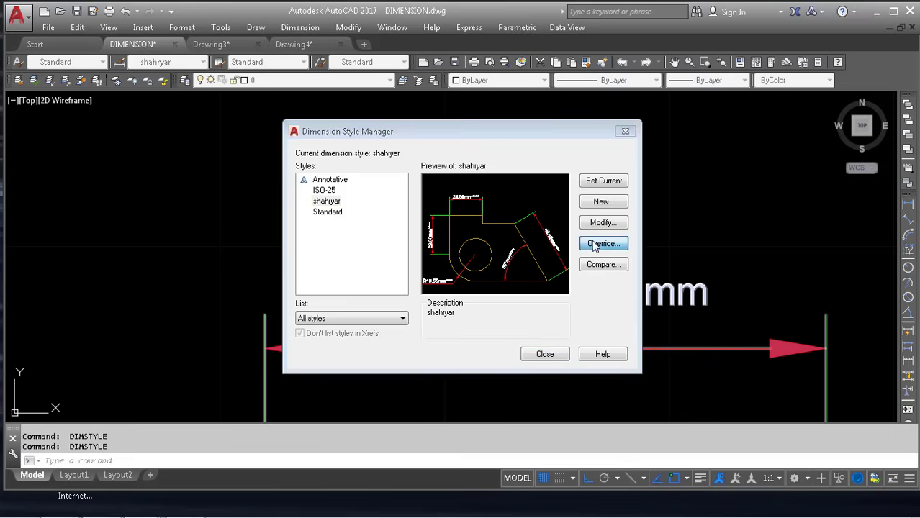
key(Escape)
click(603, 224)
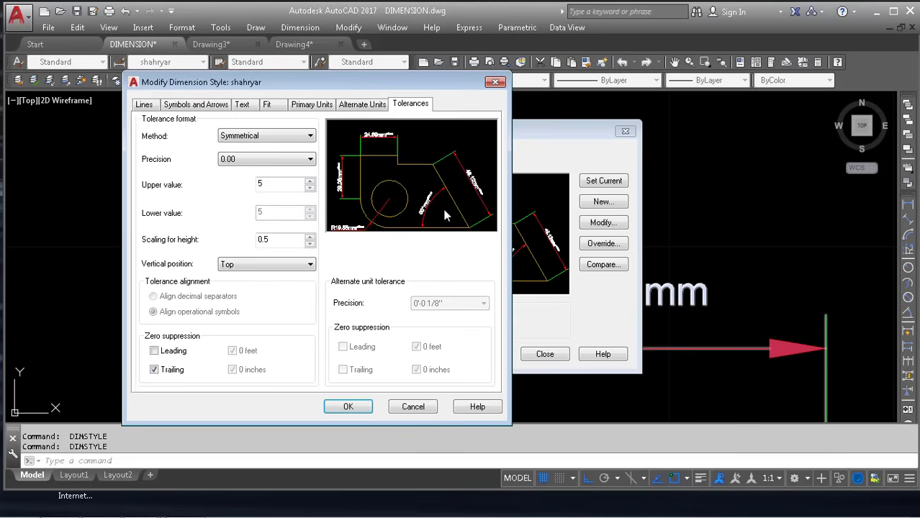
click(261, 265)
click(249, 286)
click(348, 406)
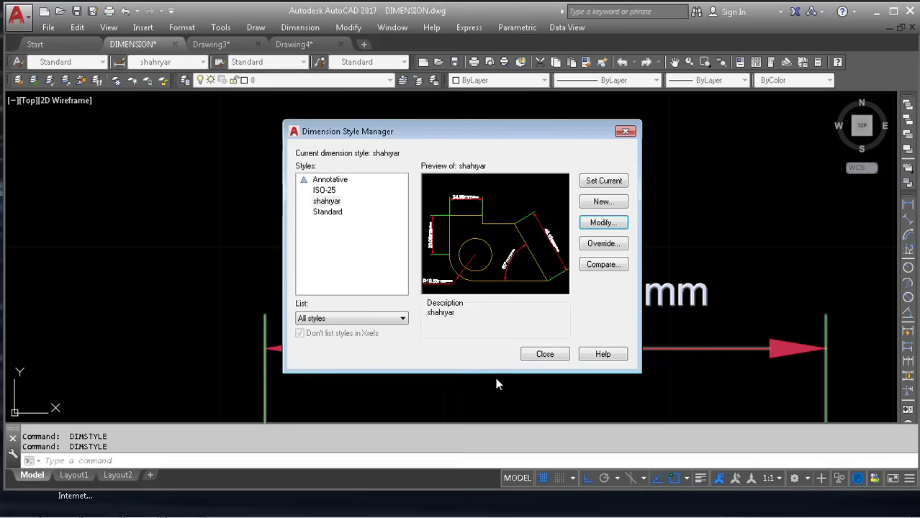
click(552, 359)
Turn off trailing zero suppression for the tolerance in the current dimension style and apply the change
key(Return)
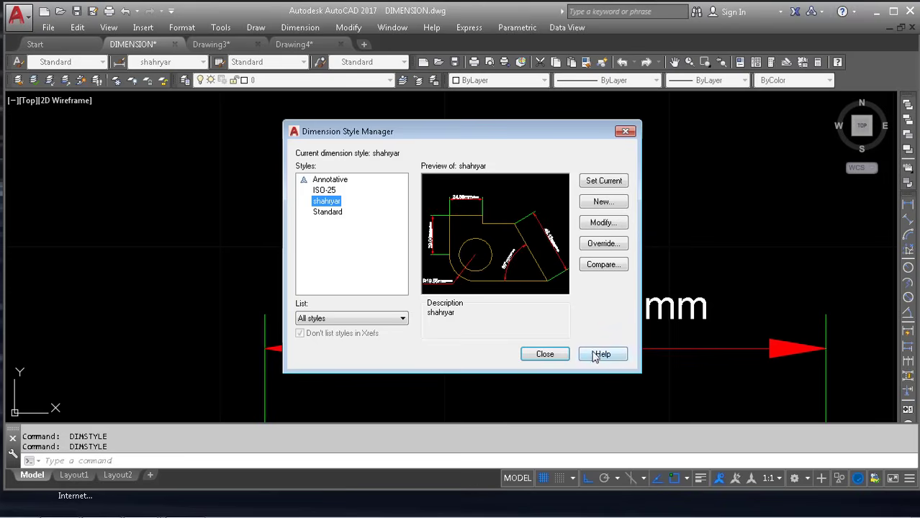
click(604, 224)
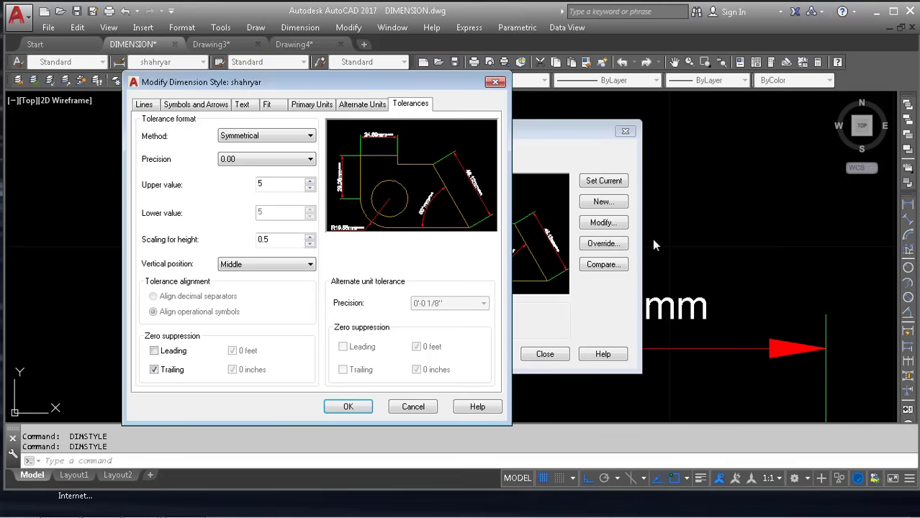
click(425, 407)
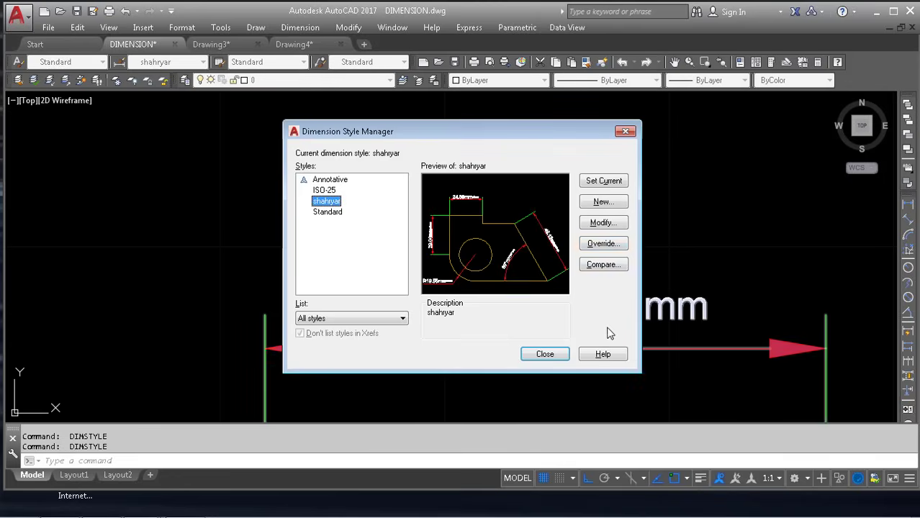
click(602, 226)
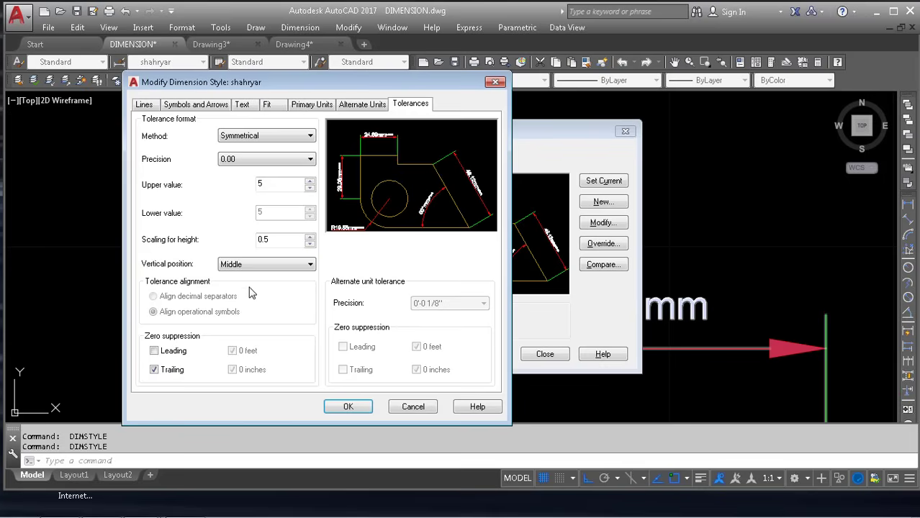
click(155, 370)
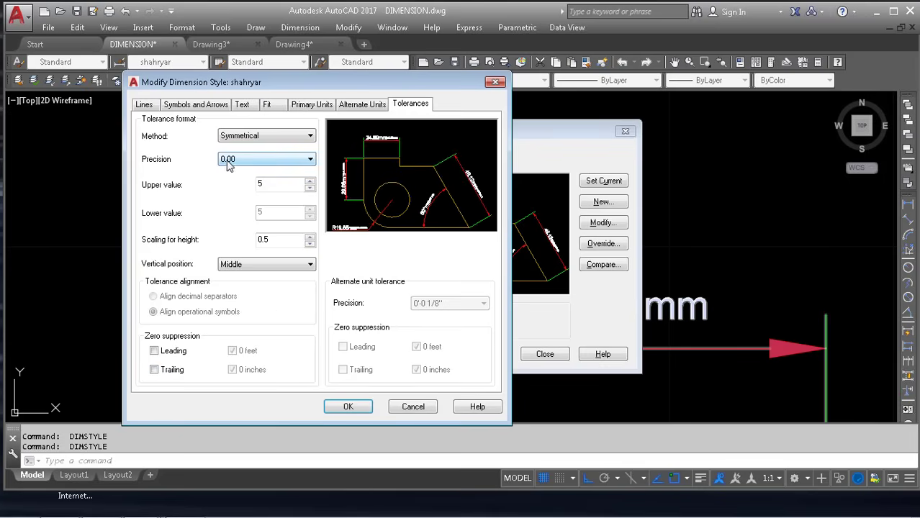
click(367, 406)
click(542, 353)
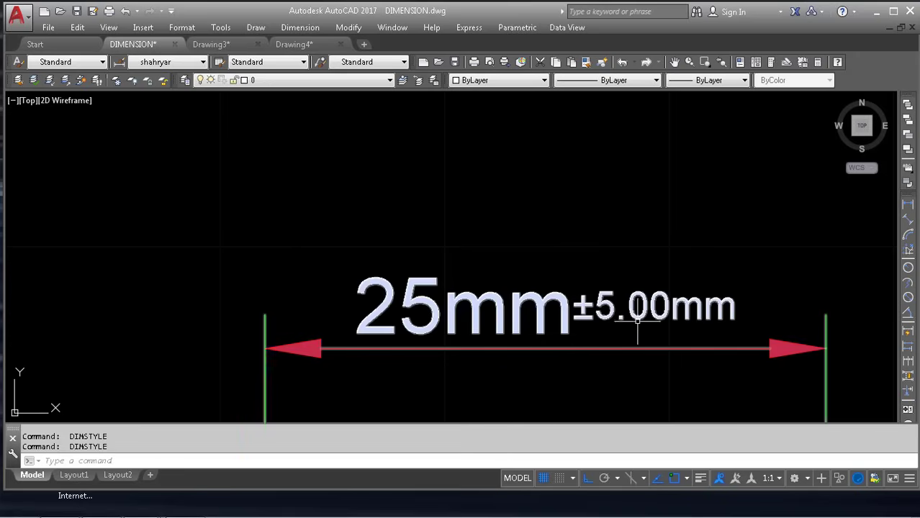
Review the current dimension style's text, symbols and arrows, and lines settings, including baseline spacing, and leave without saving changes
key(Return)
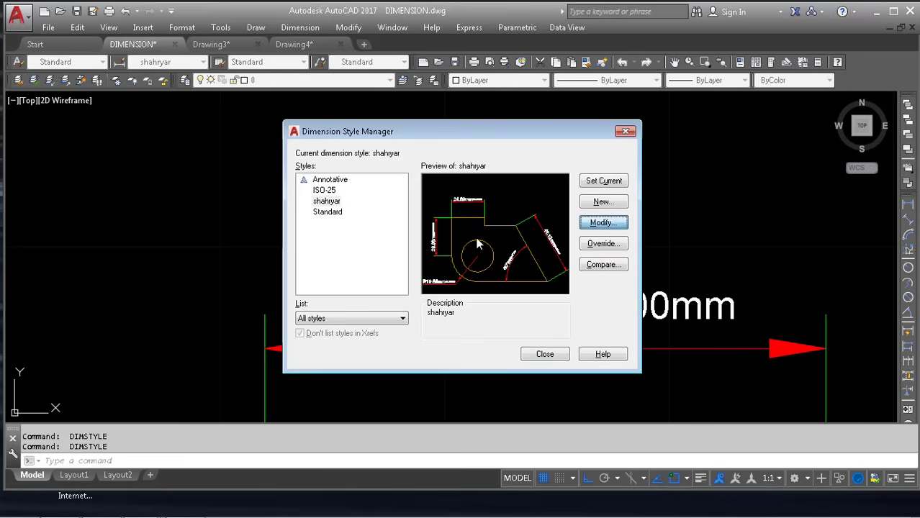
click(604, 222)
click(241, 104)
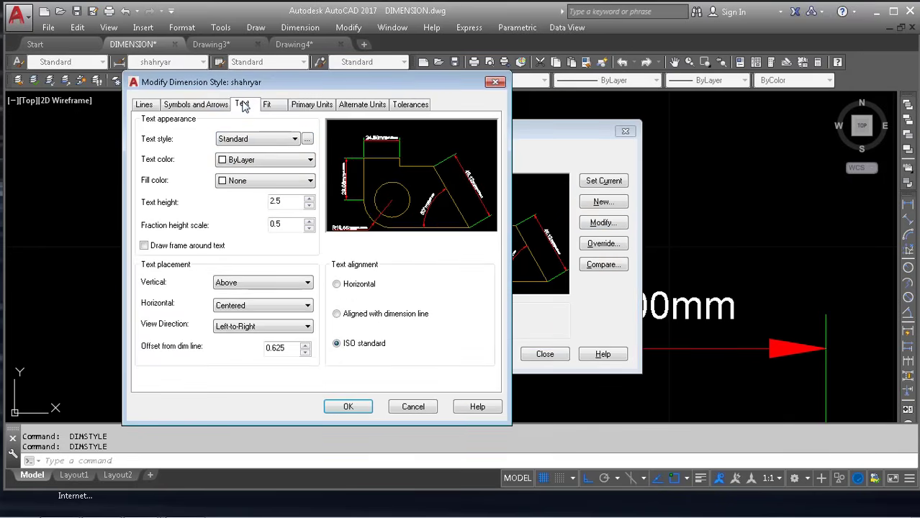
click(195, 105)
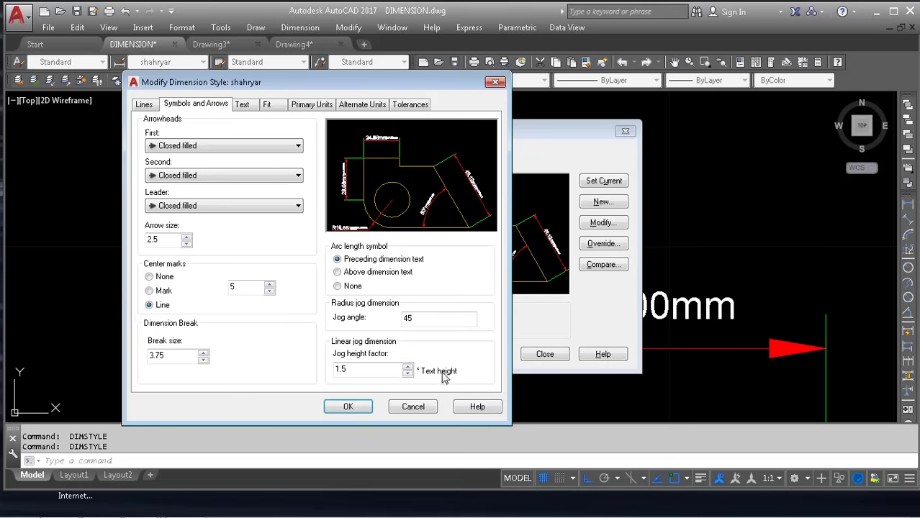
click(423, 407)
click(603, 223)
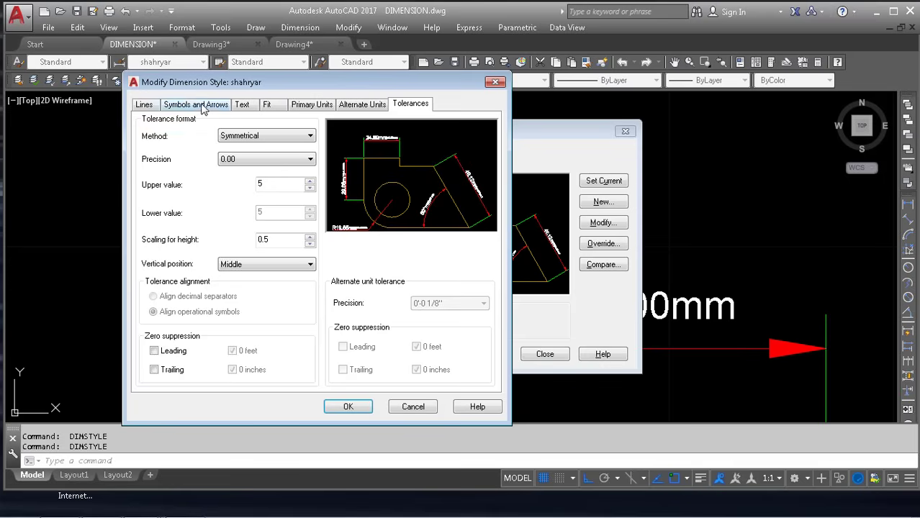
click(202, 105)
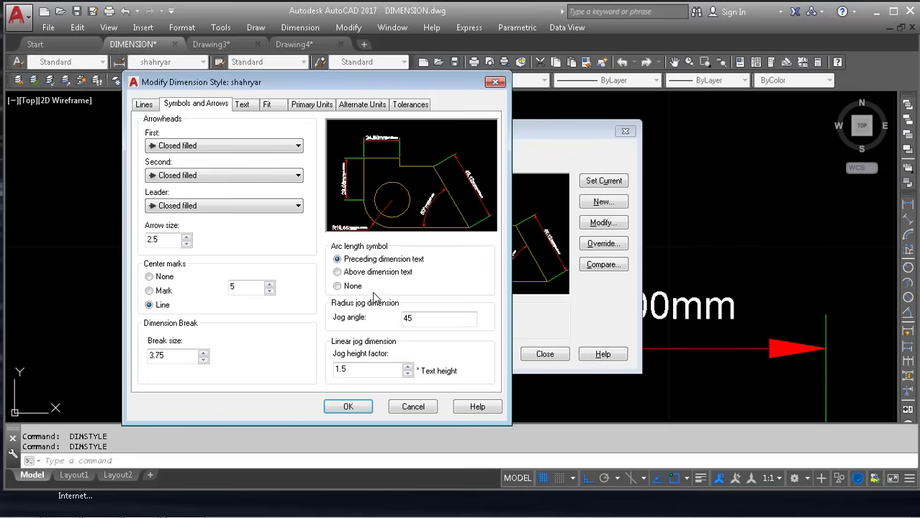
click(144, 104)
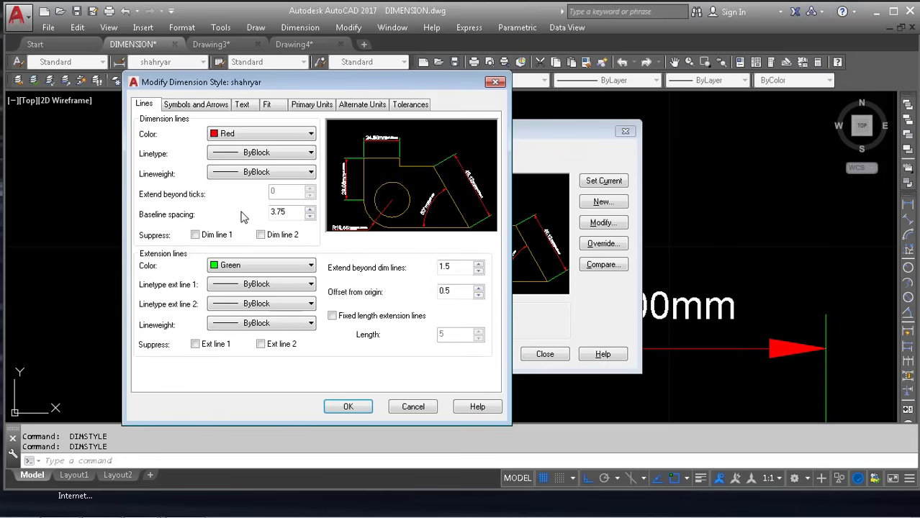
drag(297, 214, 181, 204)
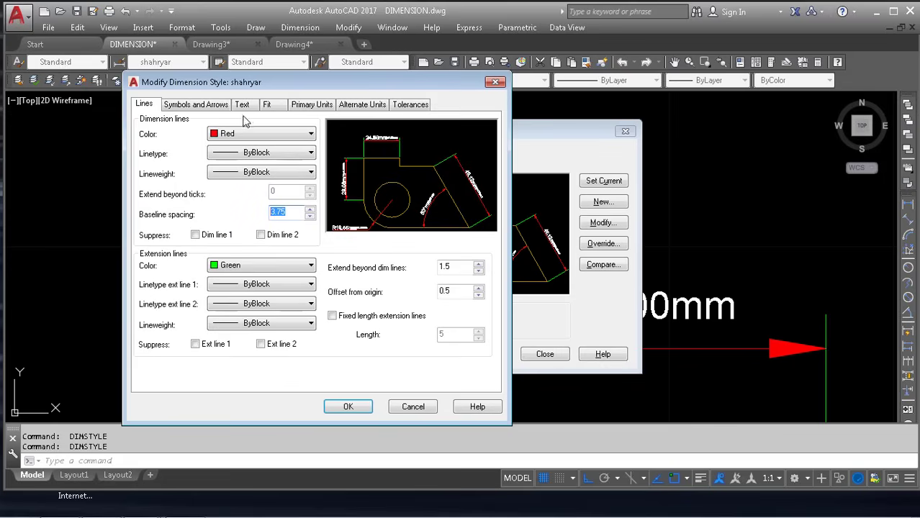
click(191, 105)
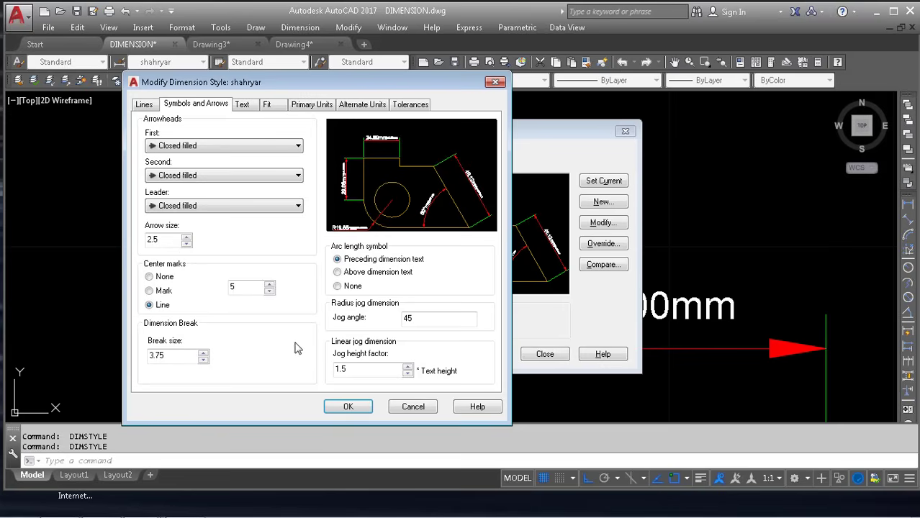
click(422, 407)
click(523, 360)
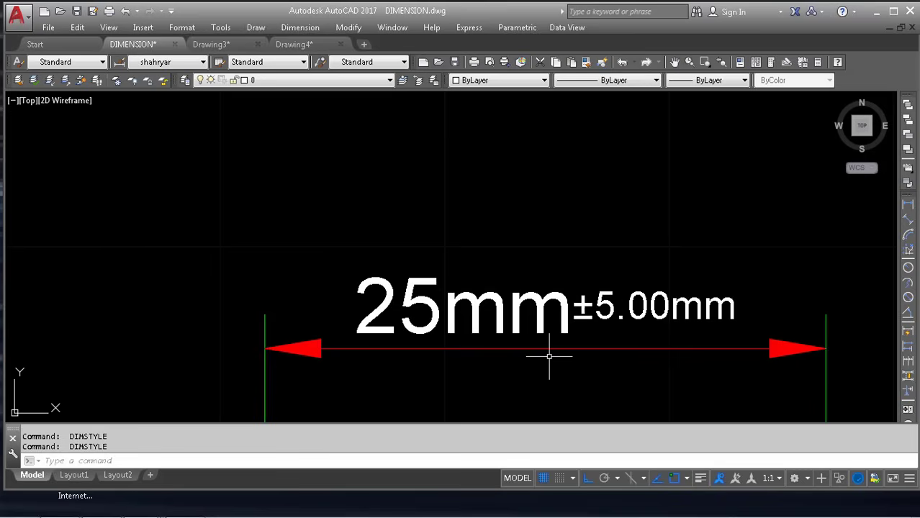
Draw a horizontal line made of several segments above the existing 25 mm dimension
scroll(576, 309, down, 6)
middle_drag(589, 279, 380, 338)
key(Escape)
key(Escape)
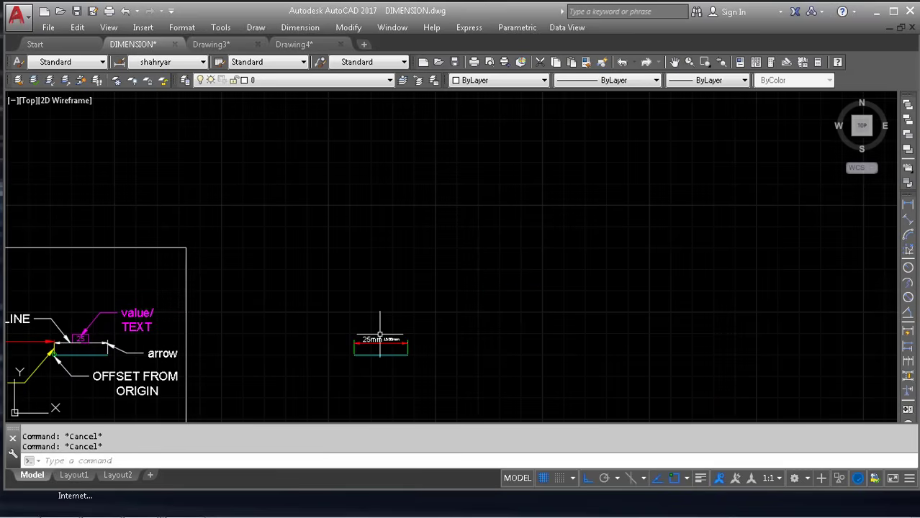
text(l)
key(Return)
click(355, 296)
click(543, 312)
click(714, 306)
click(792, 302)
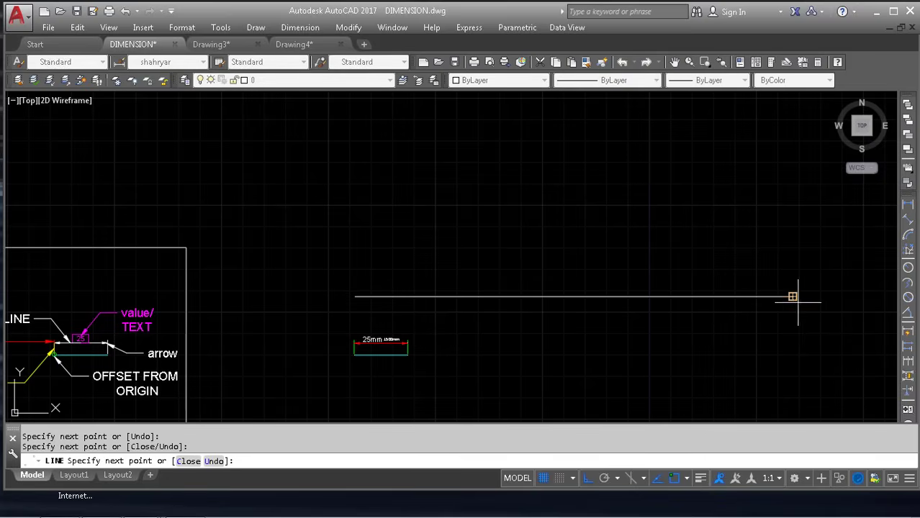
middle_drag(797, 302, 453, 318)
click(700, 313)
key(Escape)
key(Escape)
scroll(716, 260, down, 3)
click(717, 254)
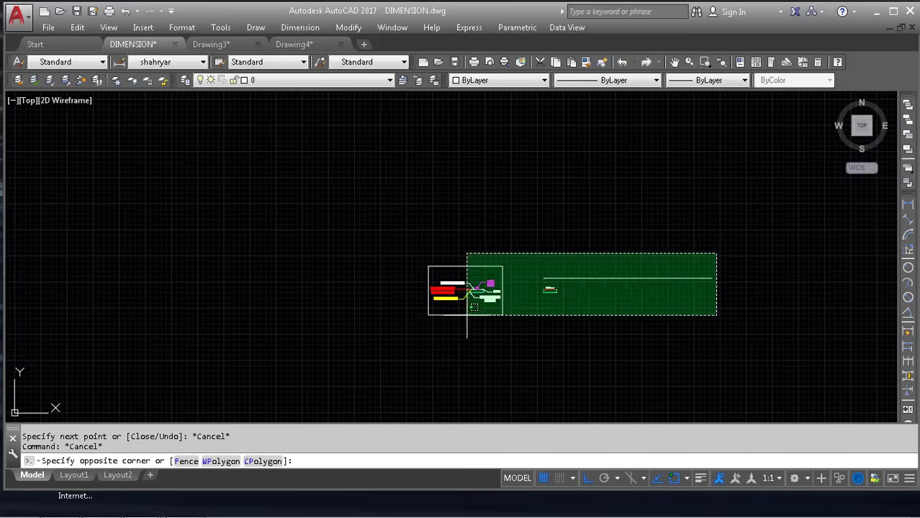
click(578, 304)
scroll(596, 267, up, 6)
drag(571, 268, 279, 282)
scroll(281, 282, down, 4)
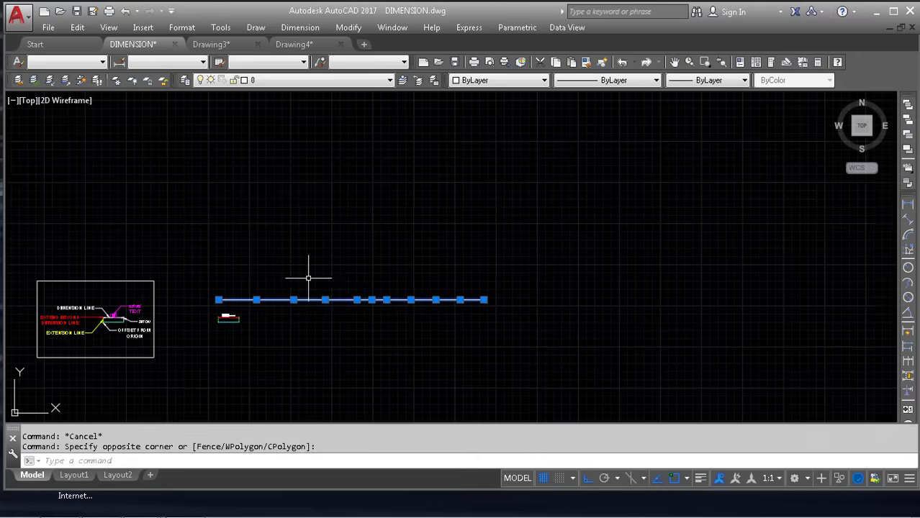
key(Escape)
key(Escape)
click(281, 299)
key(Escape)
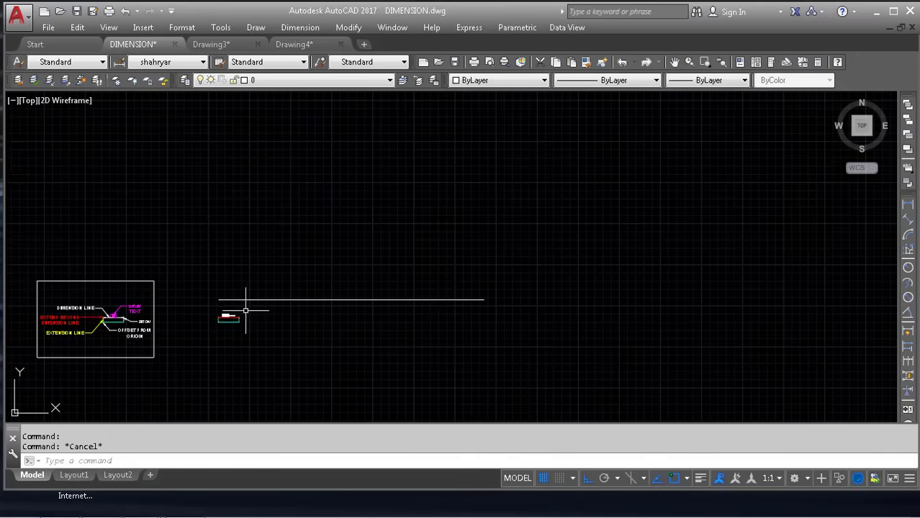
Erase the horizontal line segments and the small dimensioned line below them
click(245, 311)
click(212, 344)
click(534, 333)
click(204, 212)
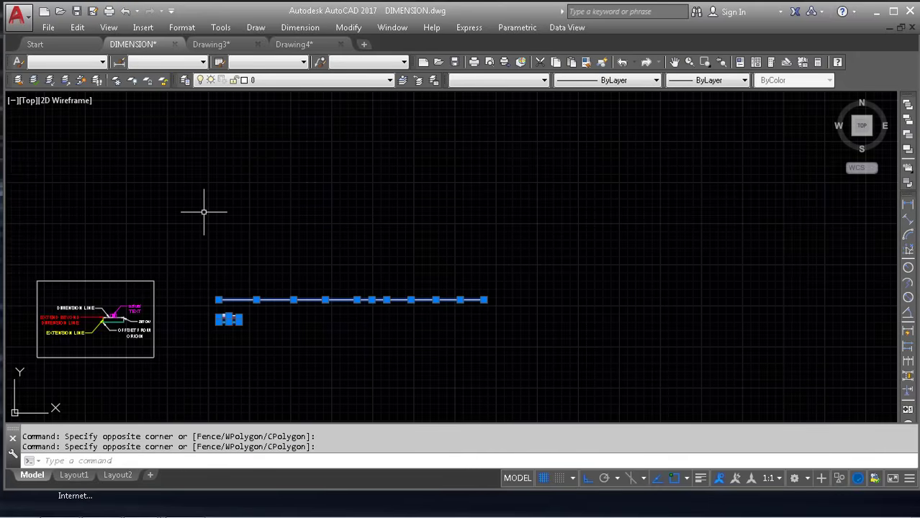
text(e)
key(Return)
key(Escape)
key(Escape)
Draw a roughly square rectangle about 130 mm wide and a second rectangle rising from its upper-right corner
text(rec)
key(Return)
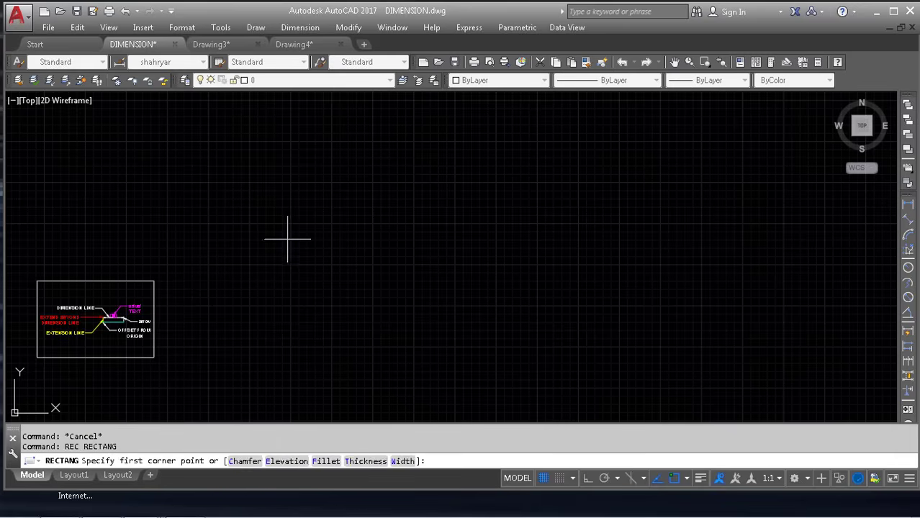
click(286, 235)
click(394, 341)
key(Return)
click(393, 234)
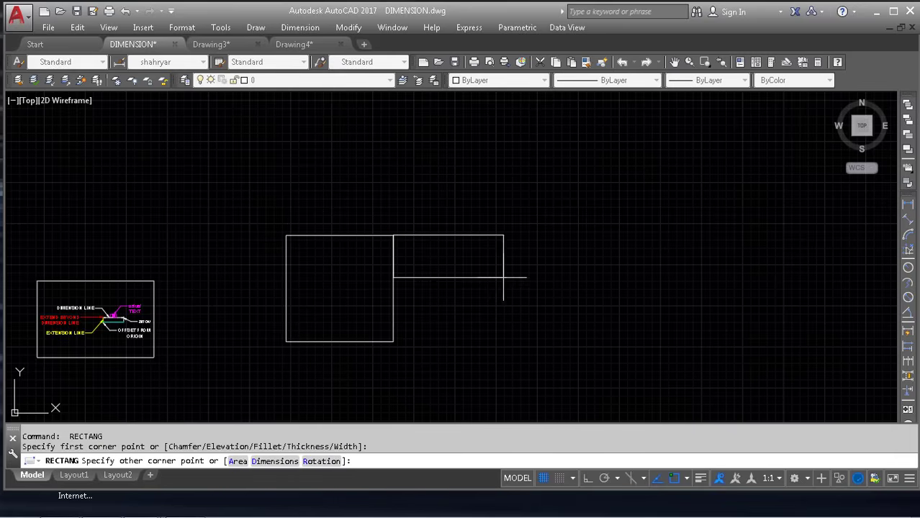
click(527, 173)
Draw a third rectangle rising from the upper-right corner of the second one
key(Return)
middle_drag(527, 173, 485, 369)
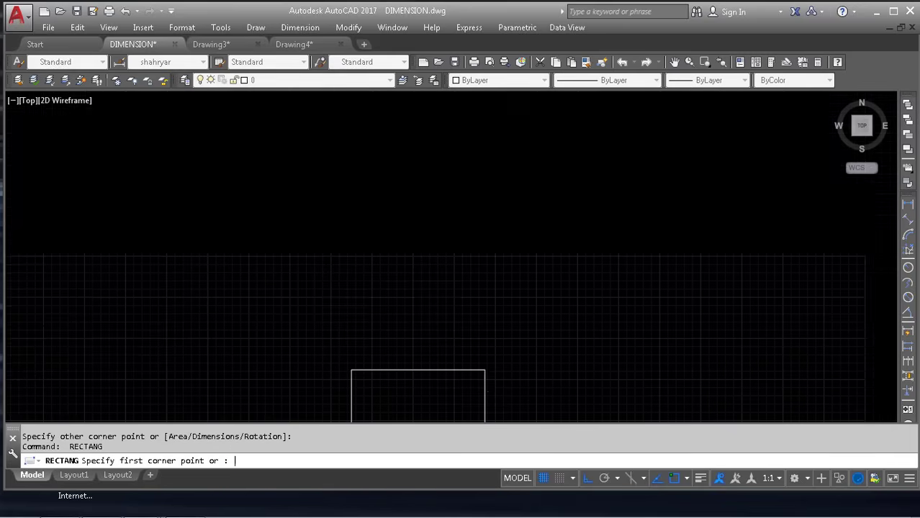
click(485, 369)
click(617, 257)
middle_drag(633, 253, 543, 350)
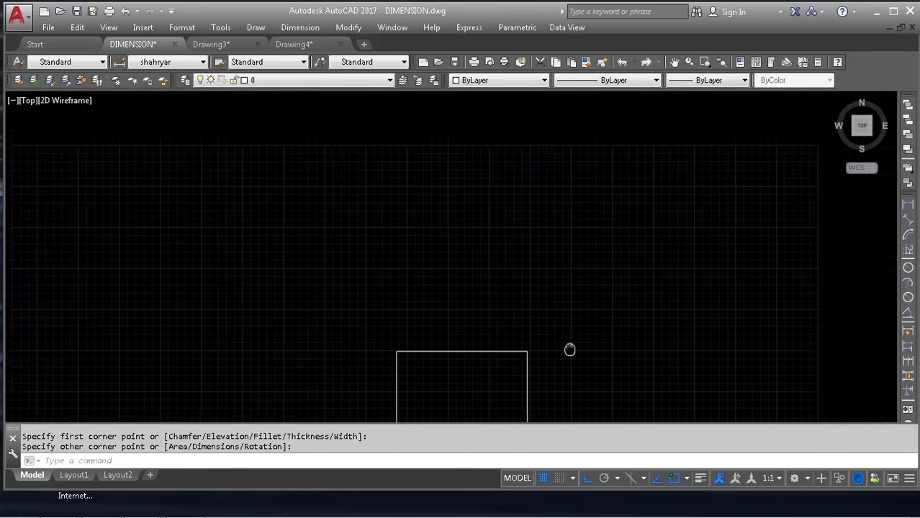
key(Return)
click(526, 354)
key(Escape)
Draw a fourth rectangle rising from the third one's upper-right corner and end the Rectangle command
key(Return)
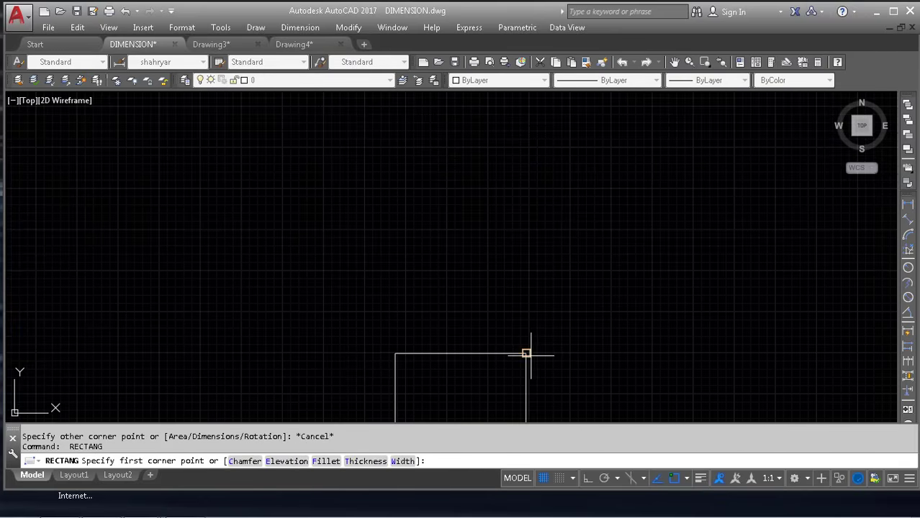
click(526, 354)
click(699, 242)
key(Return)
scroll(698, 243, down, 2)
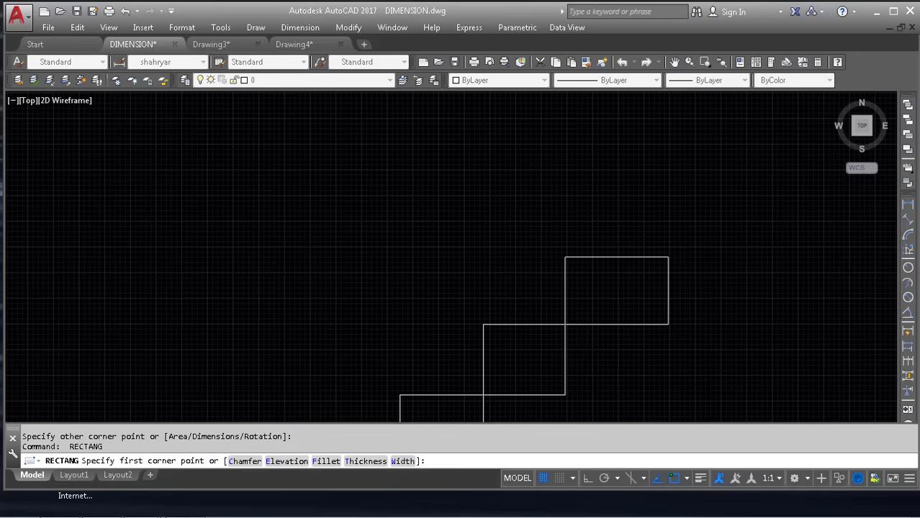
middle_drag(483, 340, 572, 199)
scroll(571, 199, down, 2)
middle_drag(538, 261, 443, 349)
key(Escape)
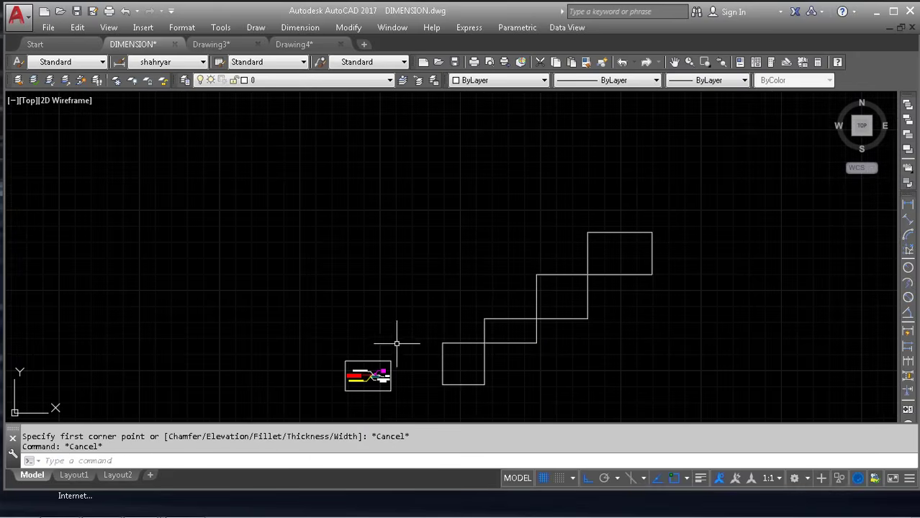
key(Escape)
Draw a diagonal line from the first rectangle's lower-right corner to the last rectangle's lower-right corner
text(l)
key(Return)
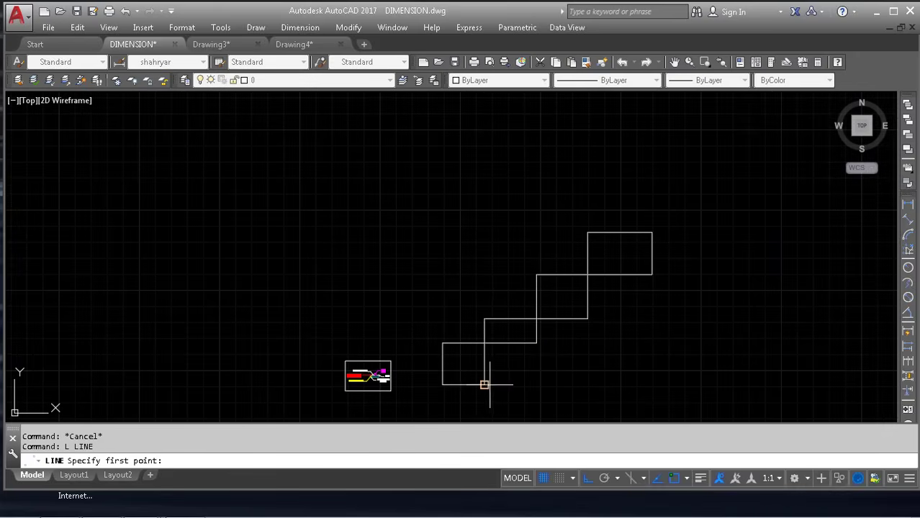
click(485, 384)
click(651, 274)
key(Escape)
key(Escape)
Erase the diagonal line beneath the stepped rectangles
click(628, 269)
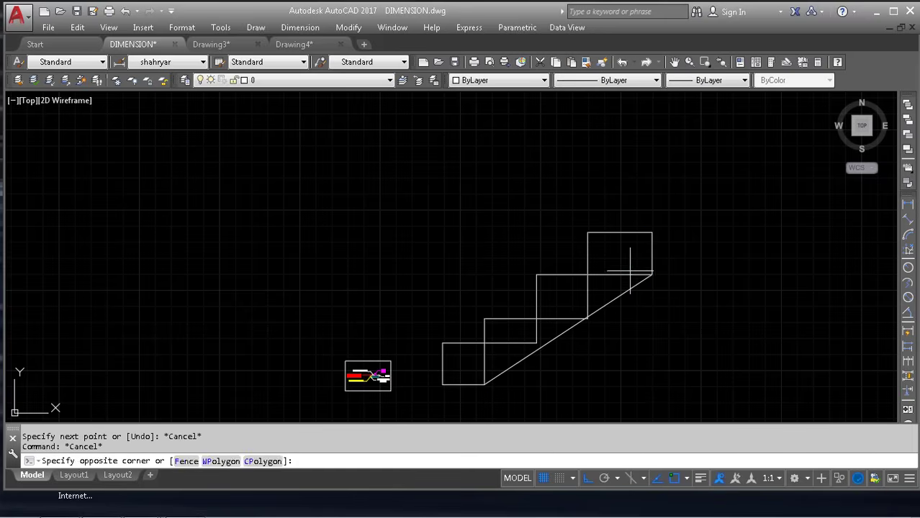
click(613, 281)
click(587, 304)
key(Escape)
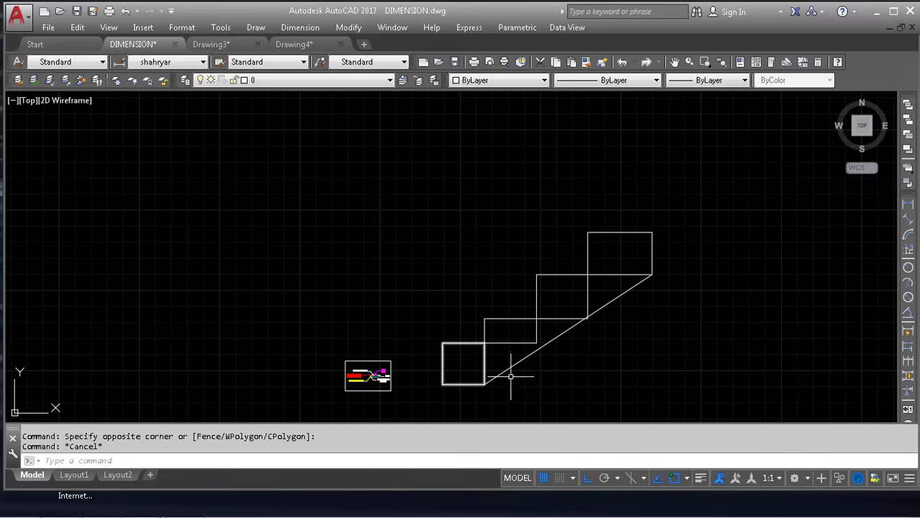
key(Escape)
click(643, 280)
click(611, 302)
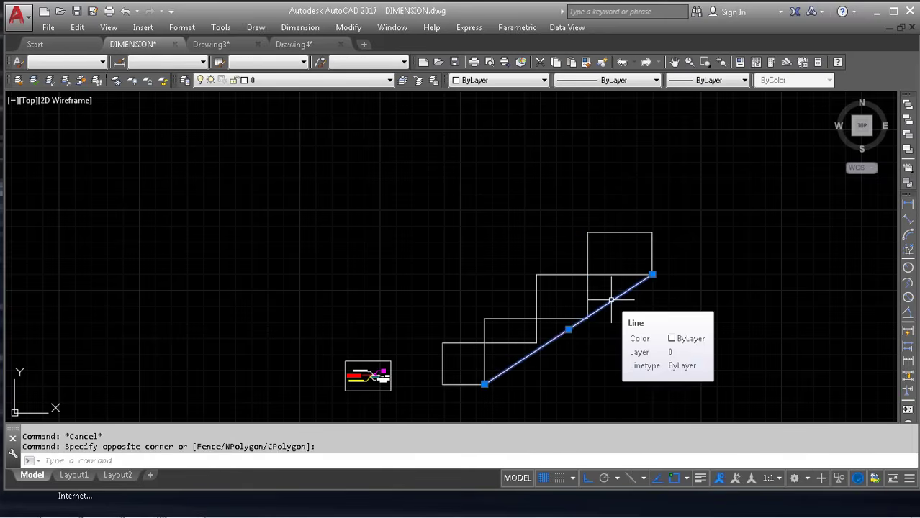
text(e)
key(Return)
key(Escape)
key(Escape)
Add a linear dimension to the first rectangle's top edge, placed well above the rectangle
scroll(584, 274, up, 2)
middle_drag(569, 238, 703, 222)
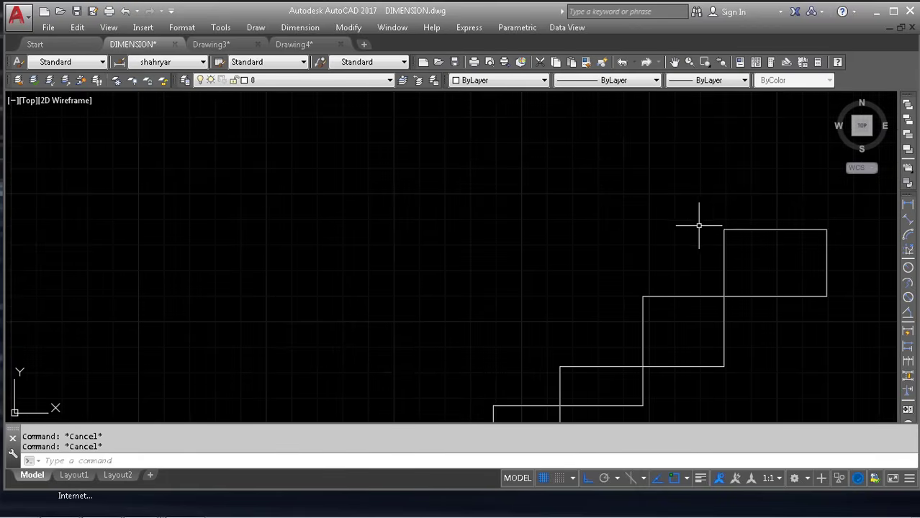
click(909, 206)
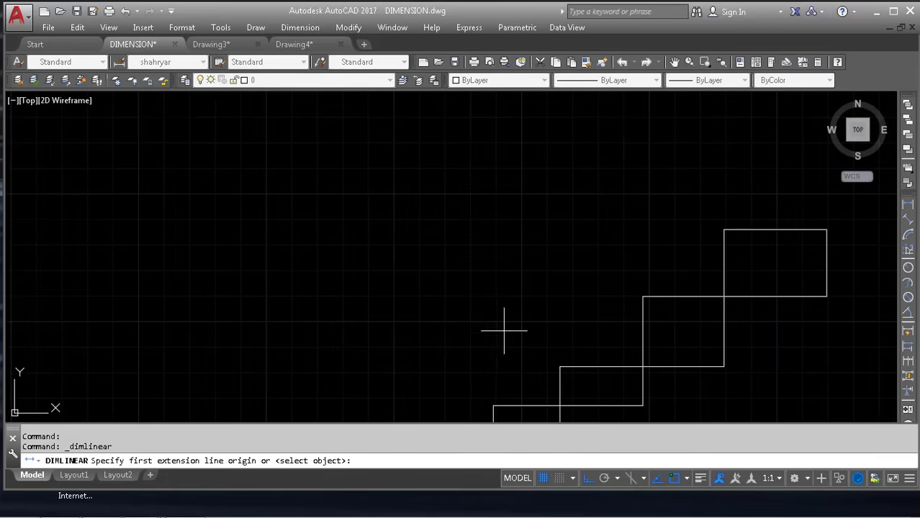
middle_drag(525, 406, 663, 251)
key(Return)
click(668, 251)
middle_drag(665, 152, 601, 290)
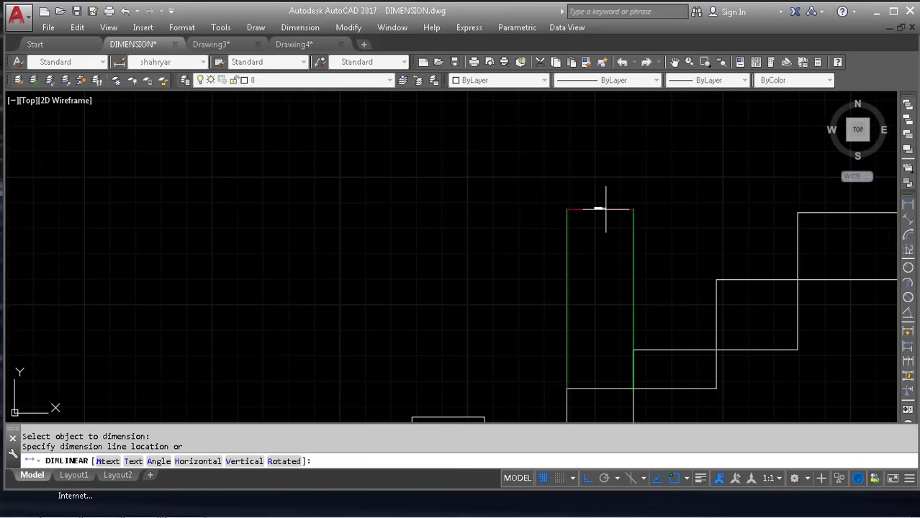
click(599, 183)
scroll(569, 186, up, 6)
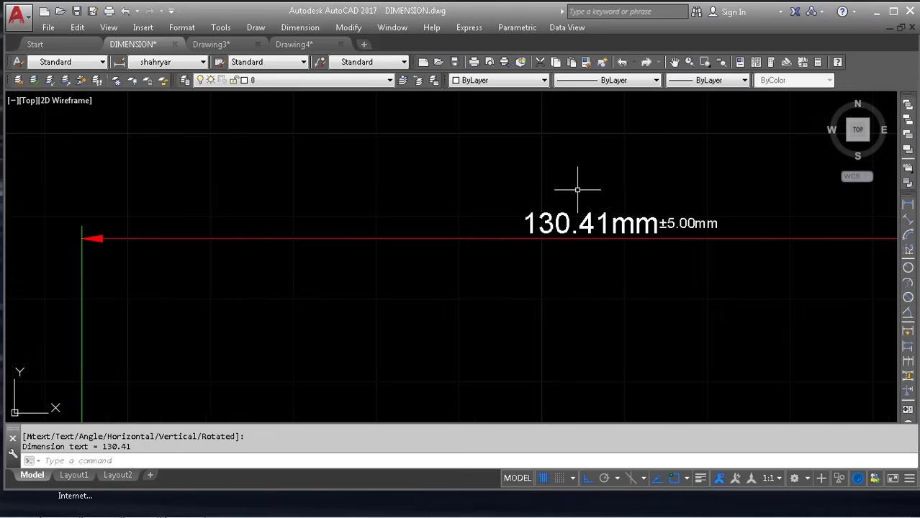
key(Escape)
key(Escape)
text(ds)
key(Return)
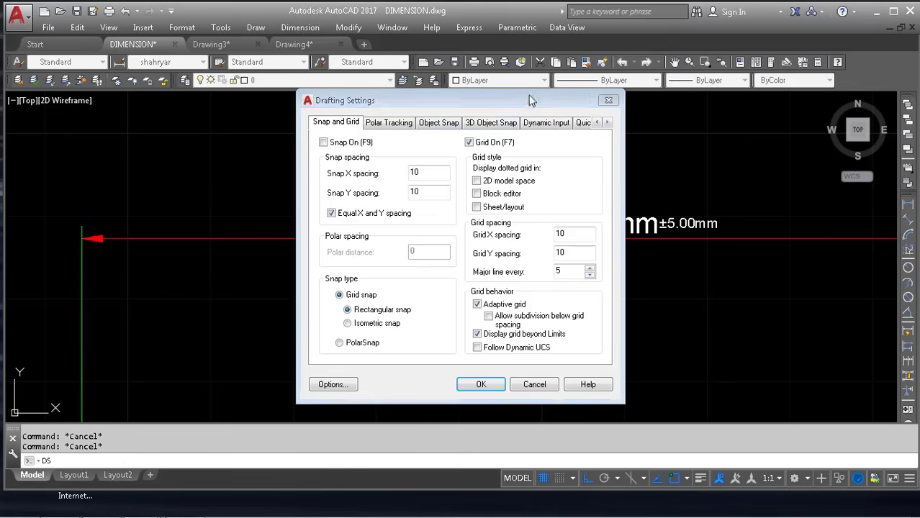
key(Escape)
key(Escape)
key(Escape)
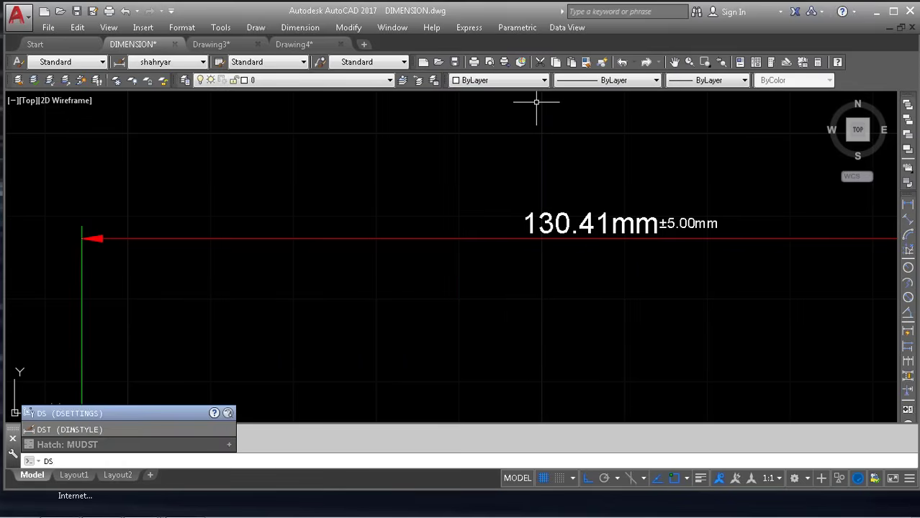
Set the tolerance method to None in the current dimension style
text(dst)
key(Return)
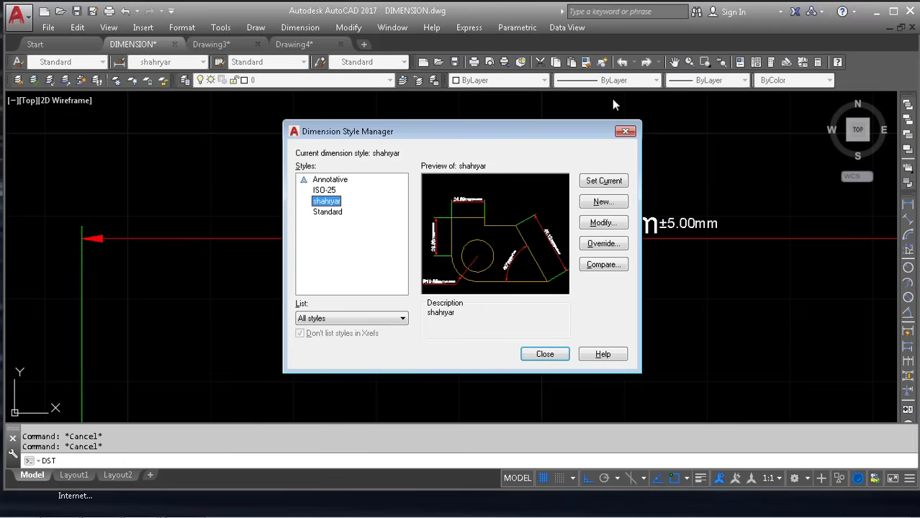
click(602, 222)
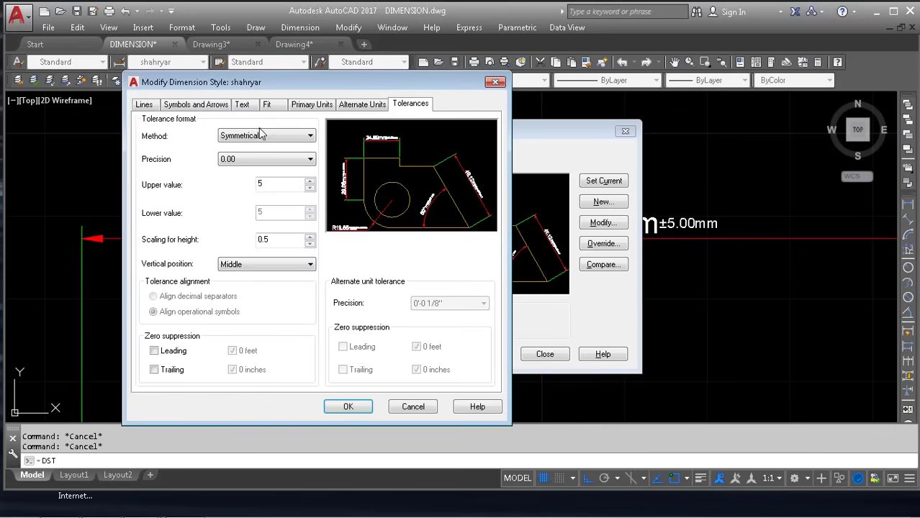
click(266, 136)
click(237, 146)
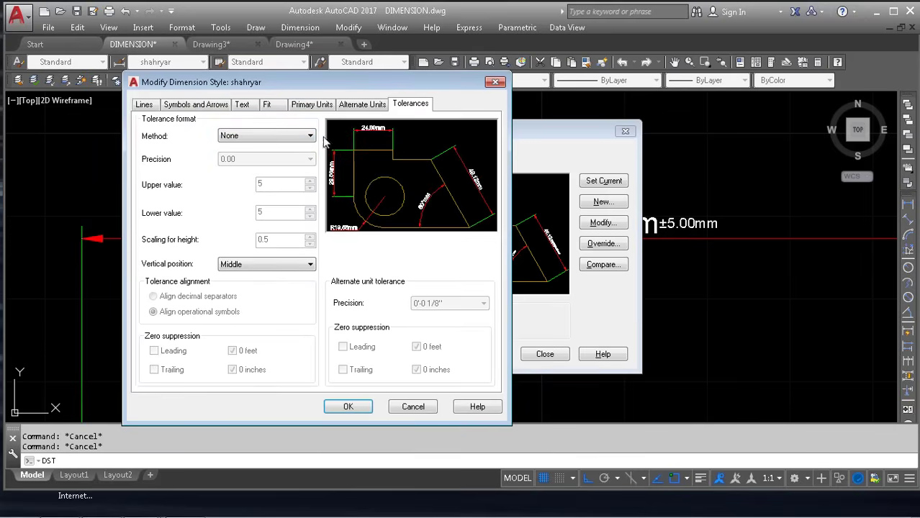
Remove the mm suffix and suppress trailing zeros in the style's primary units, then apply the changes
click(360, 105)
click(311, 105)
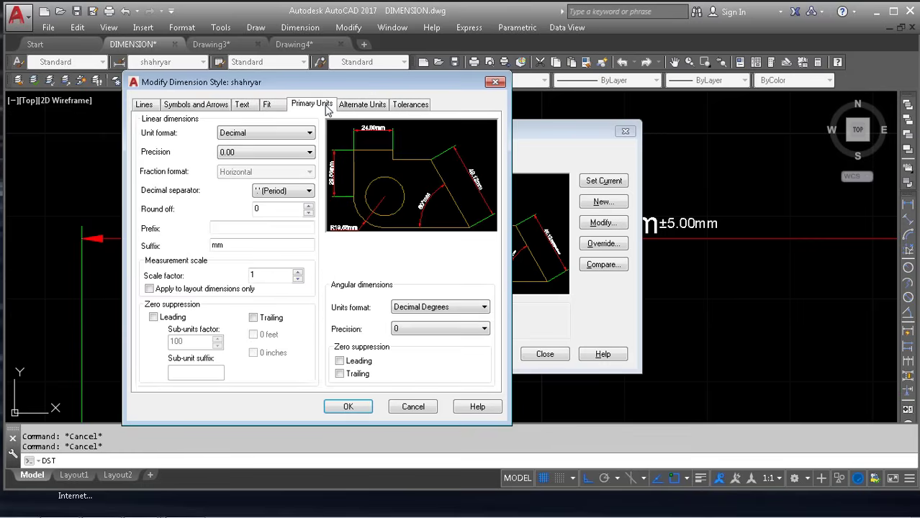
click(17, 246)
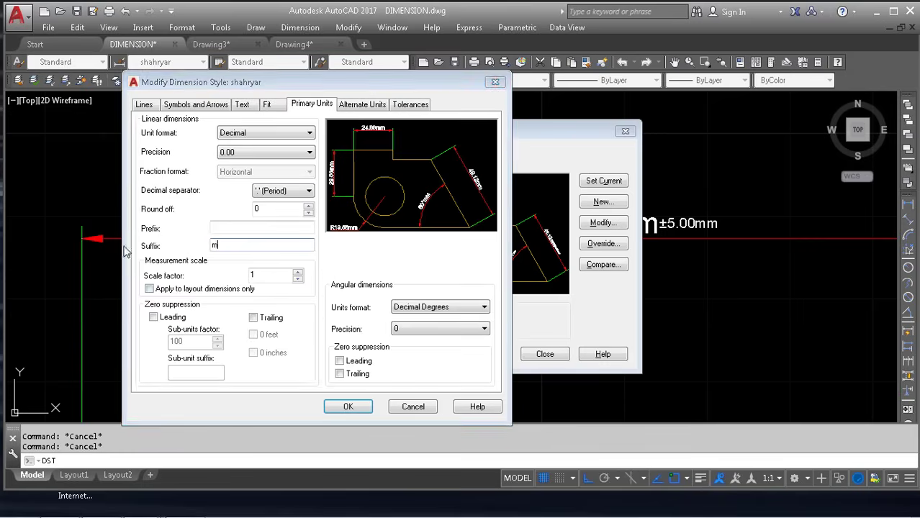
click(253, 317)
click(348, 406)
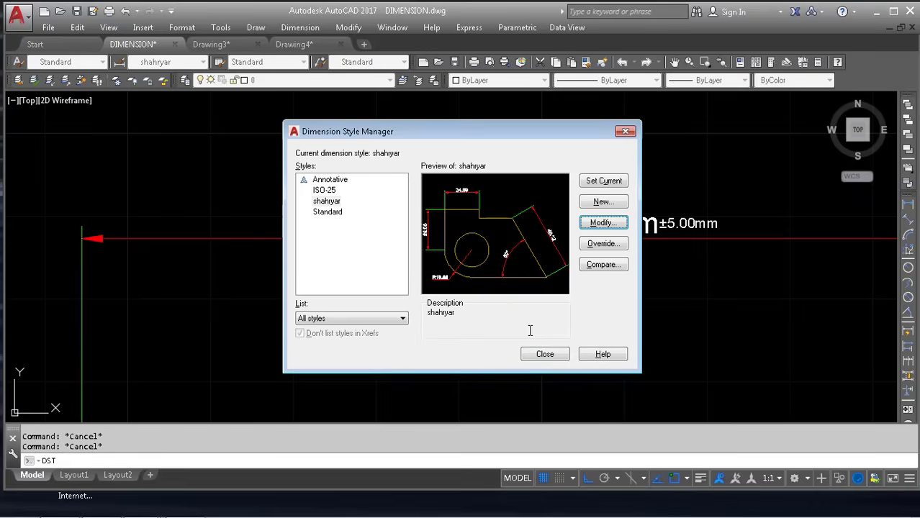
click(545, 354)
click(540, 349)
click(561, 200)
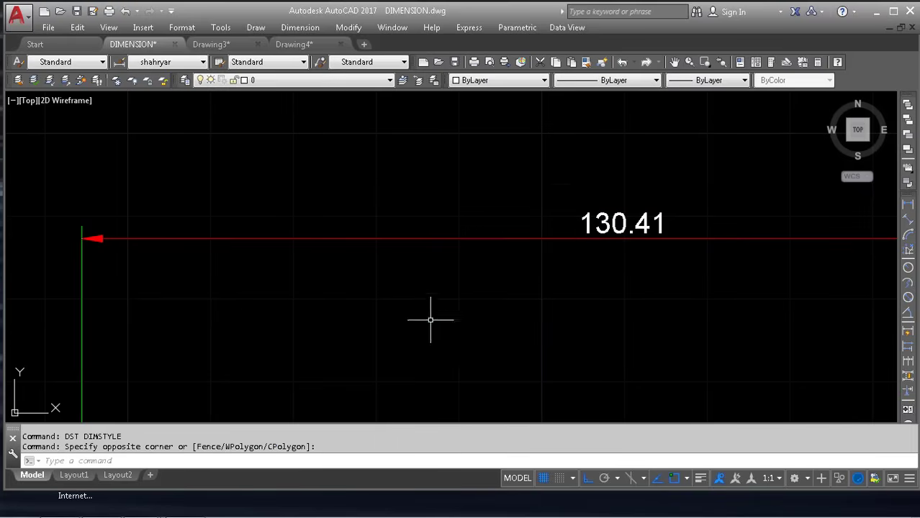
Add baseline dimensions above the shapes from the first rectangle's right edge to the right ends of the second, third and fourth rectangles
scroll(561, 184, up, 6)
scroll(551, 188, down, 4)
middle_drag(551, 188, 318, 200)
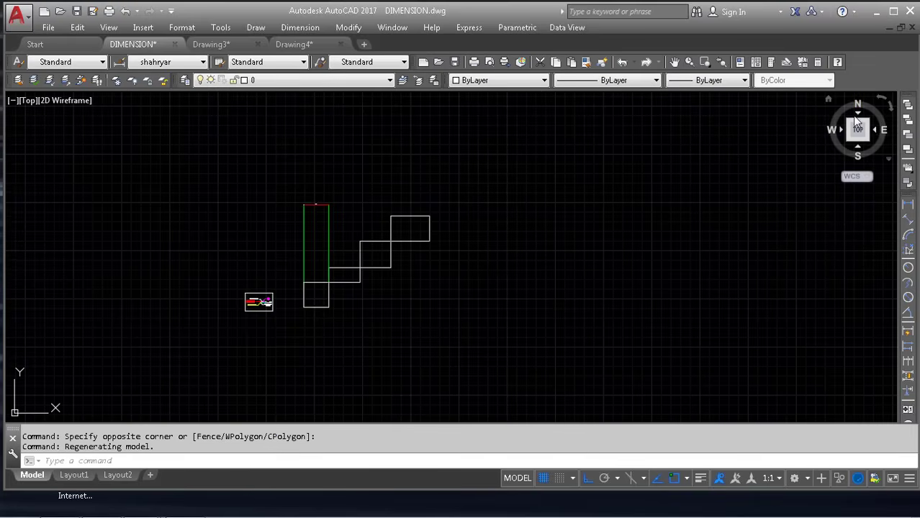
click(345, 27)
mouse_move(317, 29)
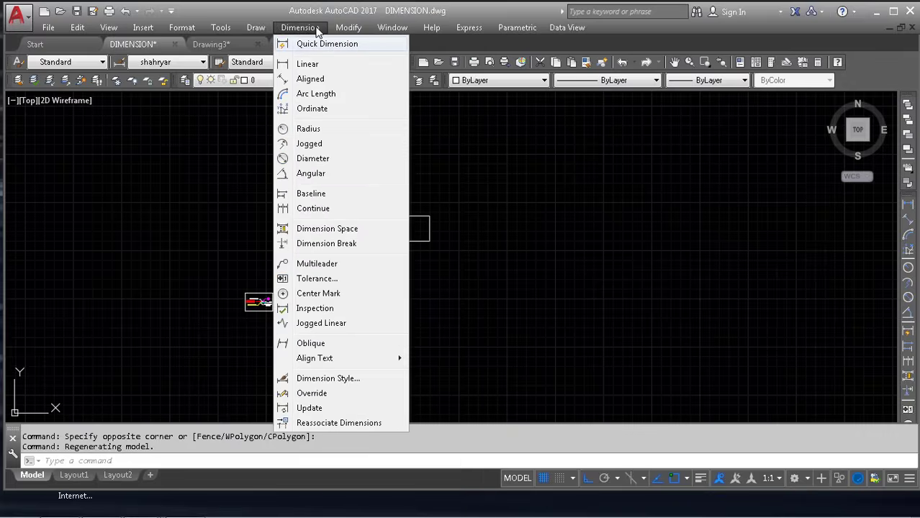
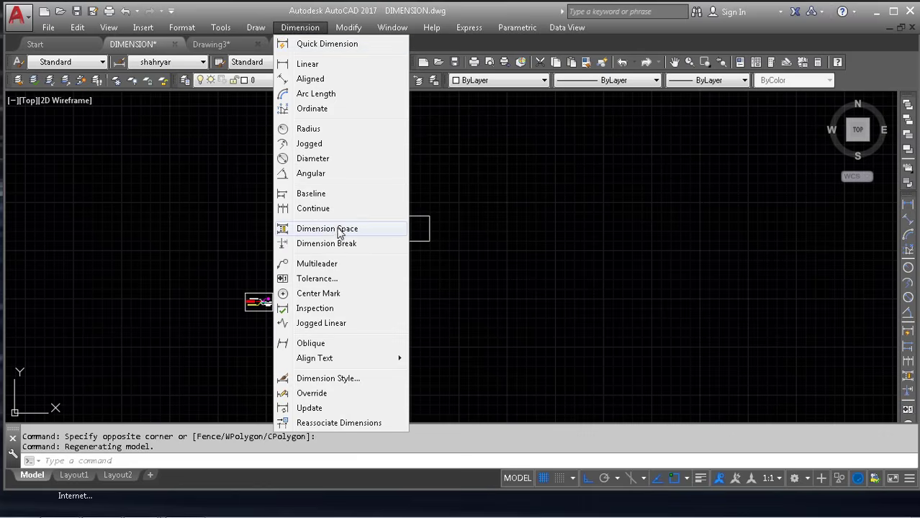
click(324, 193)
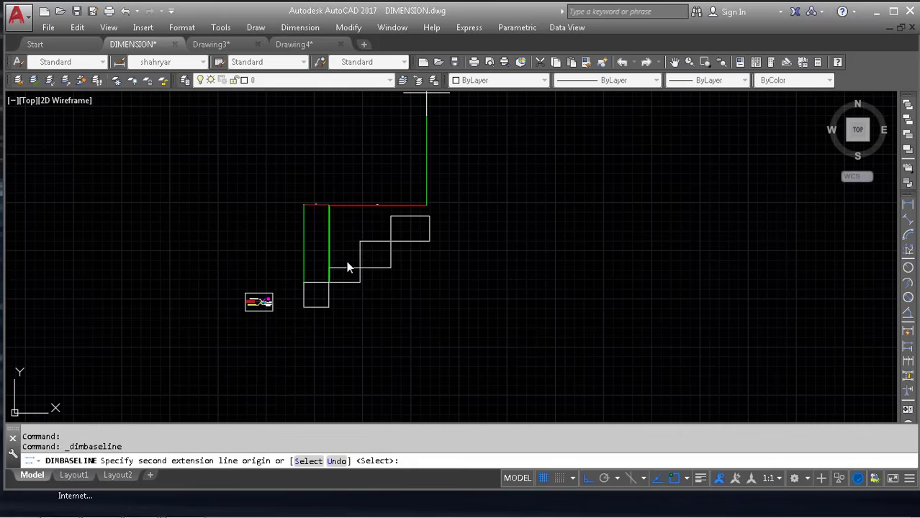
middle_drag(347, 264, 438, 308)
scroll(416, 209, up, 5)
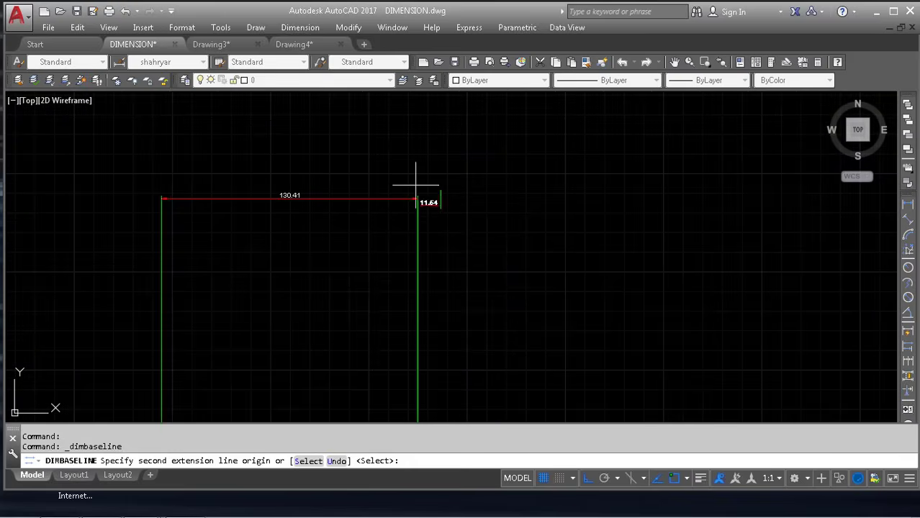
scroll(427, 190, down, 2)
scroll(491, 345, down, 2)
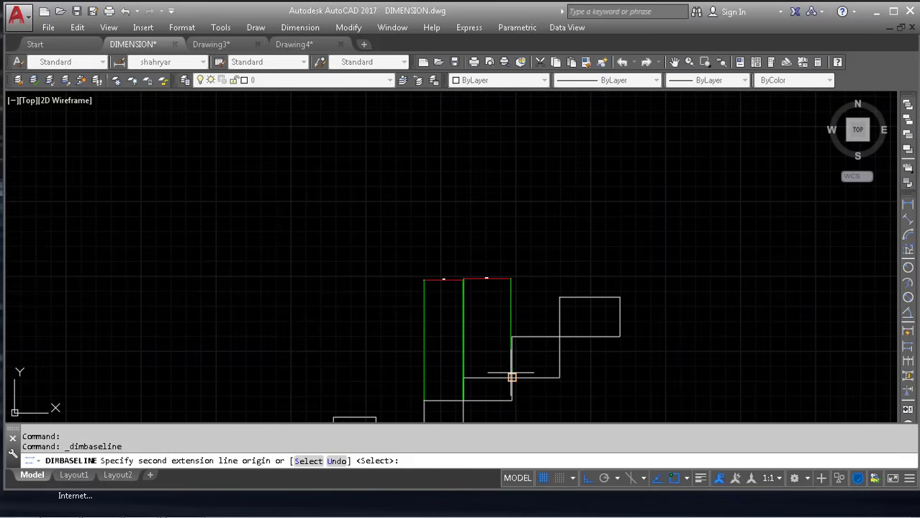
click(511, 377)
click(560, 336)
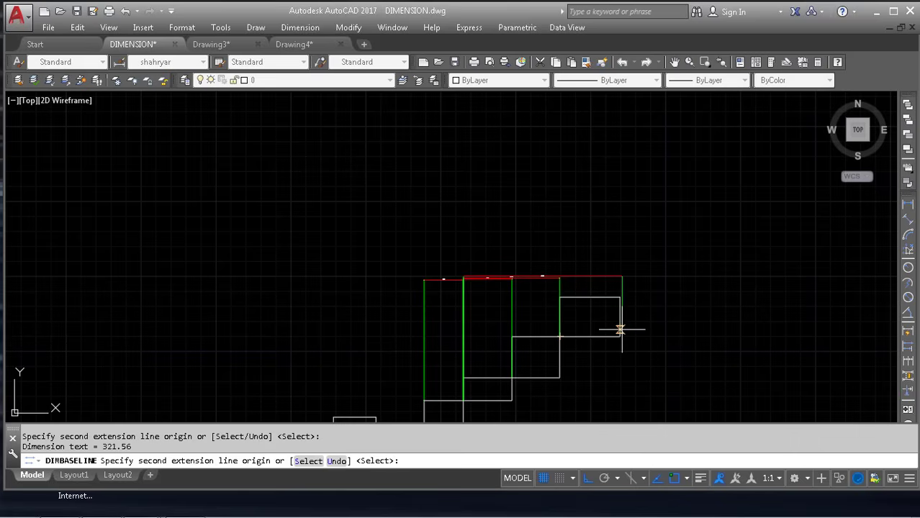
click(621, 329)
scroll(519, 257, up, 4)
scroll(402, 269, up, 4)
key(Escape)
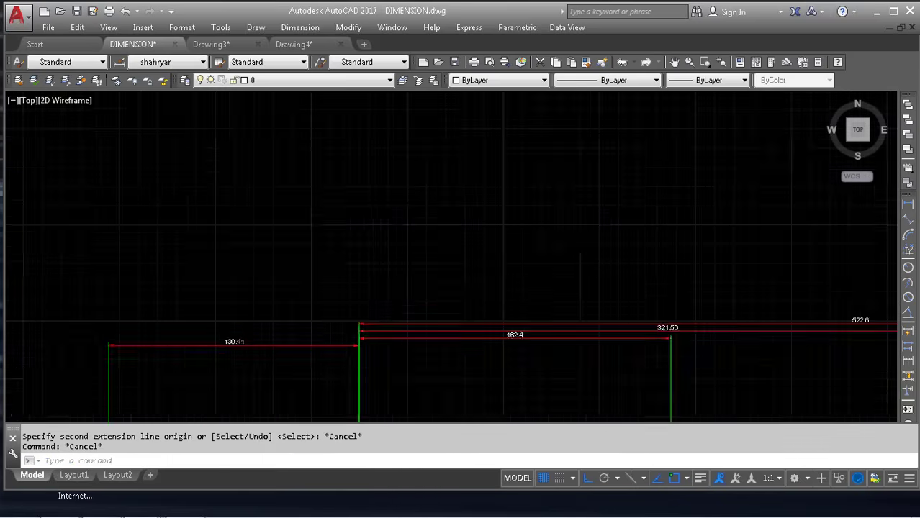
Add a vertical linear dimension between the two lowest baseline dimension lines above the rectangles
scroll(374, 327, up, 8)
scroll(384, 323, down, 6)
middle_drag(491, 347, 212, 297)
scroll(591, 302, up, 2)
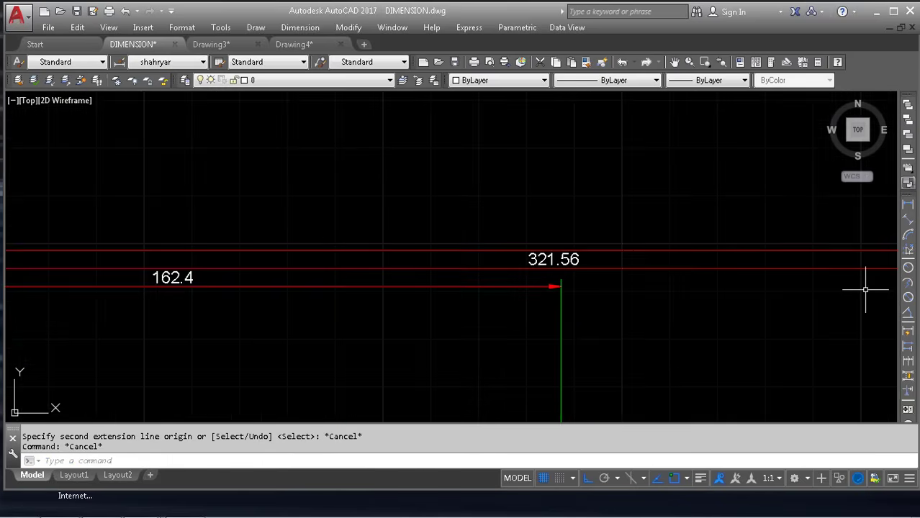
click(908, 205)
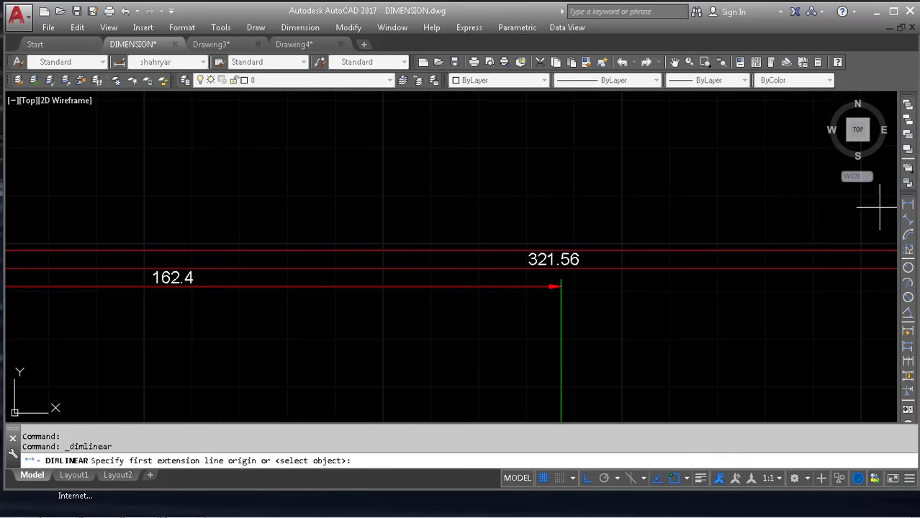
scroll(406, 281, up, 4)
click(462, 257)
click(462, 303)
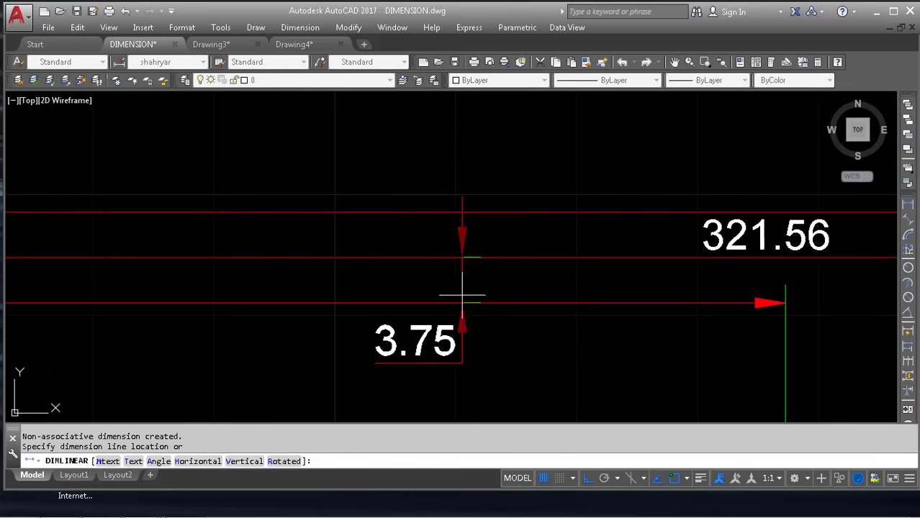
click(486, 268)
scroll(470, 298, down, 5)
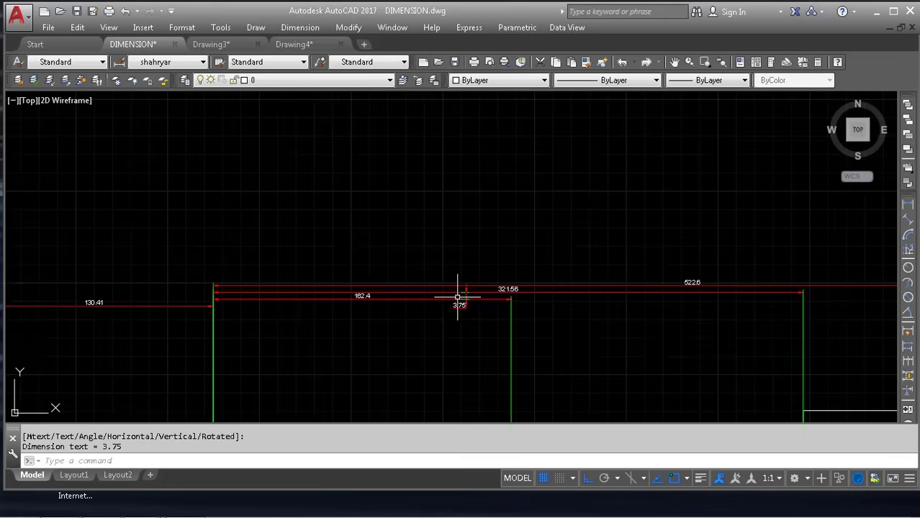
Set the baseline spacing of the shahryar dimension style to 10 and apply the change
middle_drag(454, 307, 501, 314)
key(Escape)
key(Escape)
key(Return)
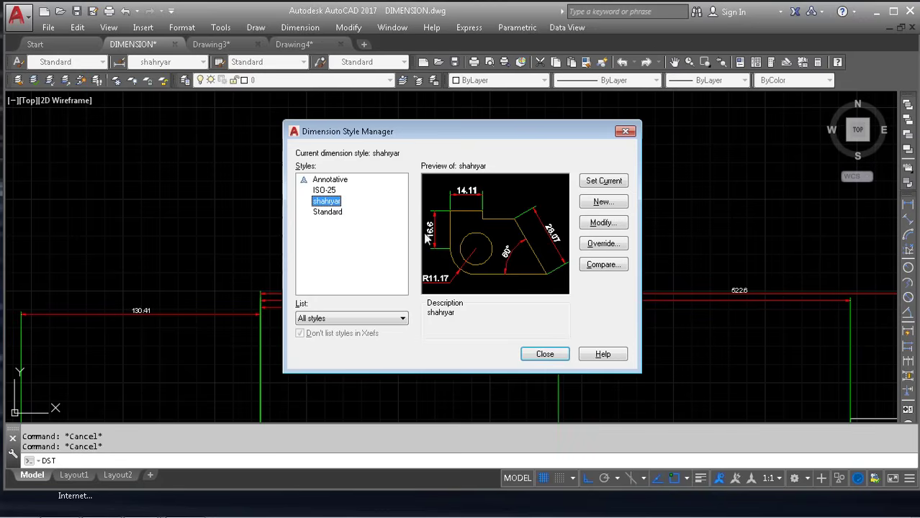
click(602, 224)
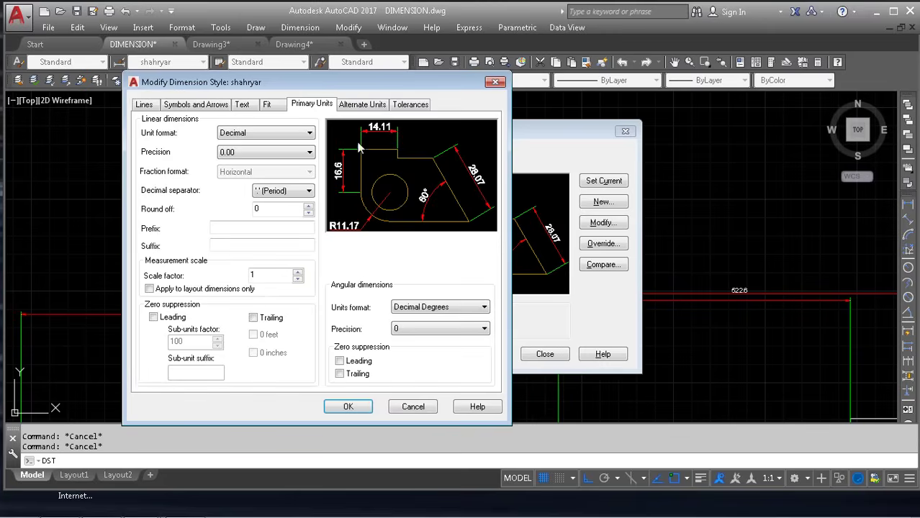
click(146, 105)
drag(287, 212, 231, 209)
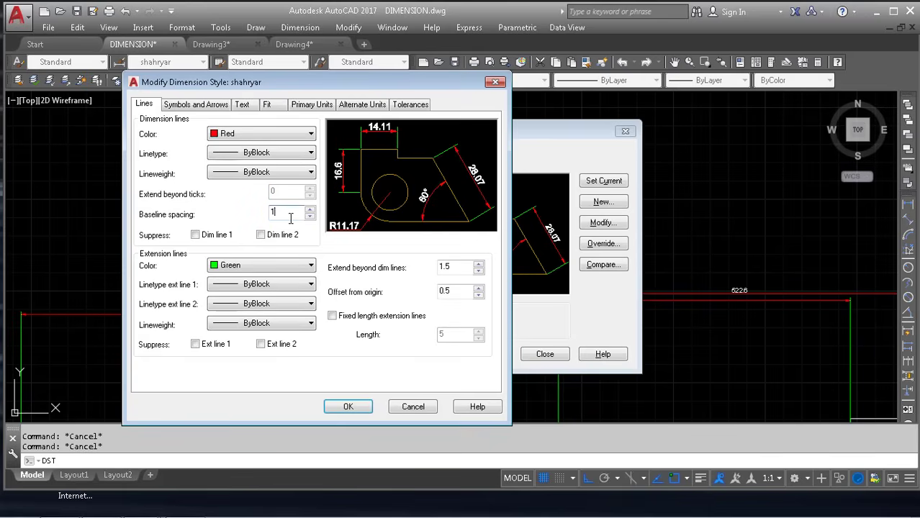
click(349, 407)
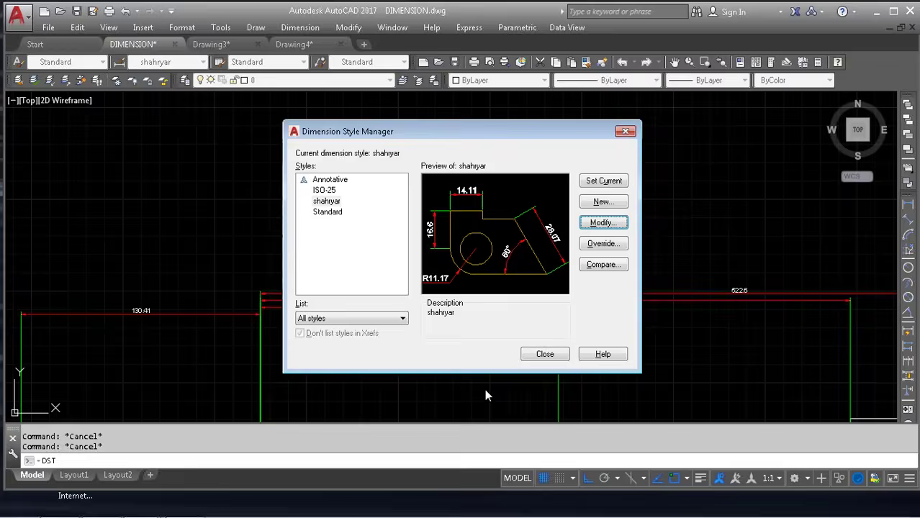
click(530, 359)
Add a linear dimension to the first rectangle's bottom edge, placed just below the rectangle
scroll(427, 313, down, 9)
middle_drag(469, 359, 462, 215)
key(Escape)
key(Escape)
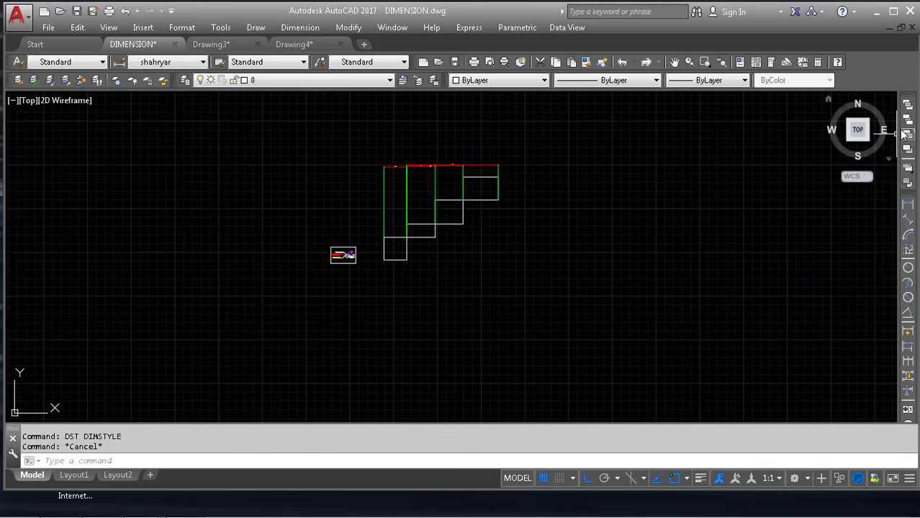
click(907, 206)
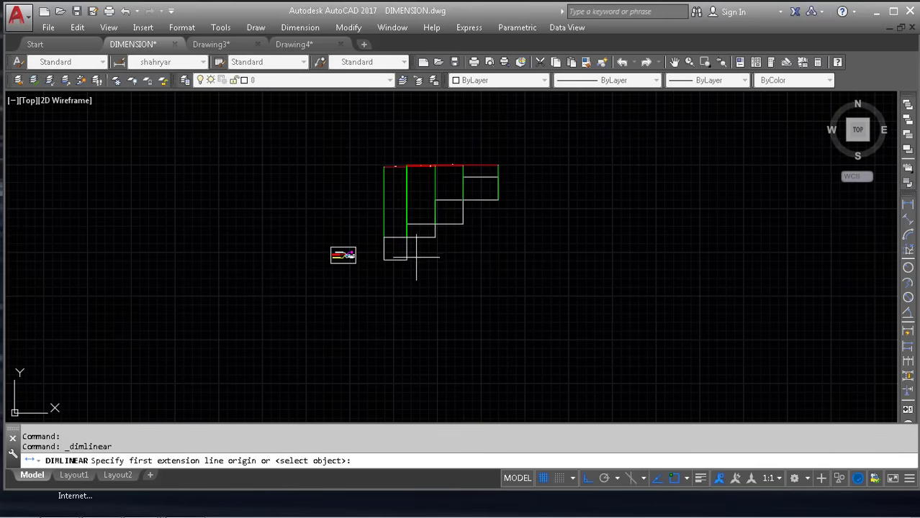
key(Return)
click(394, 259)
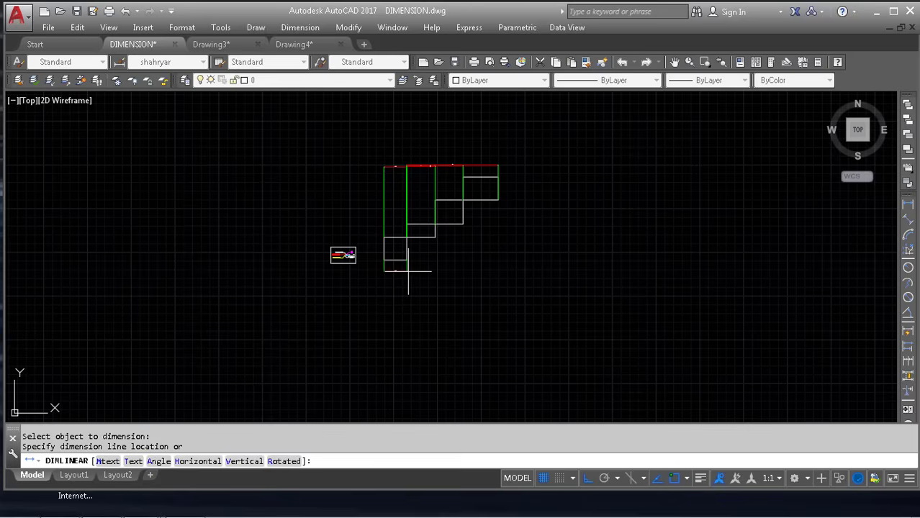
click(408, 271)
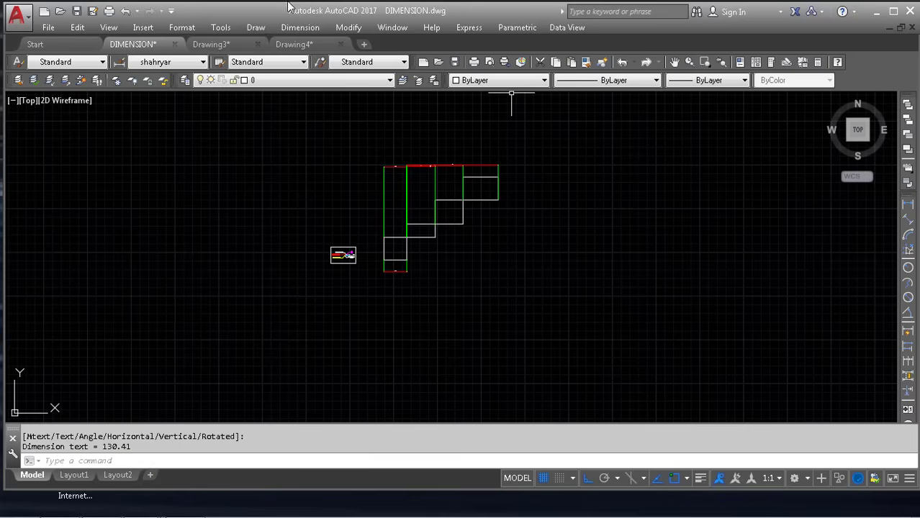
click(285, 44)
click(300, 28)
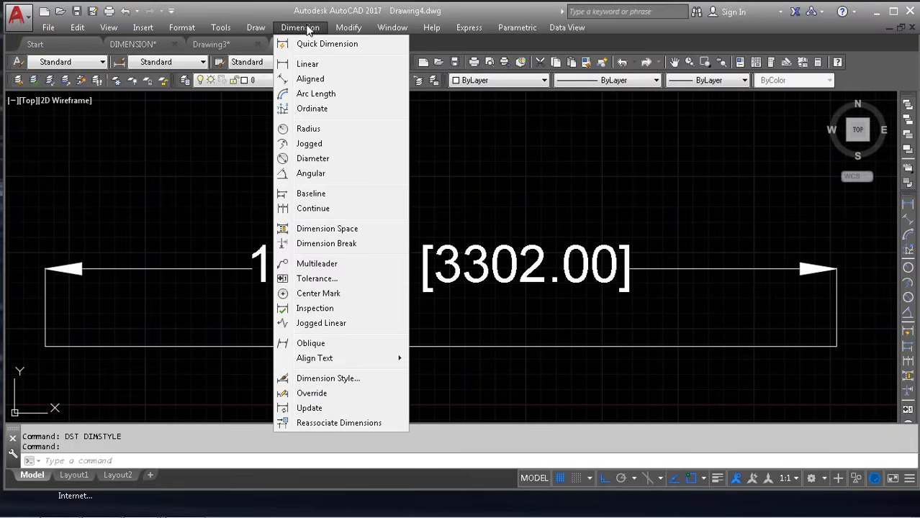
click(311, 193)
click(211, 44)
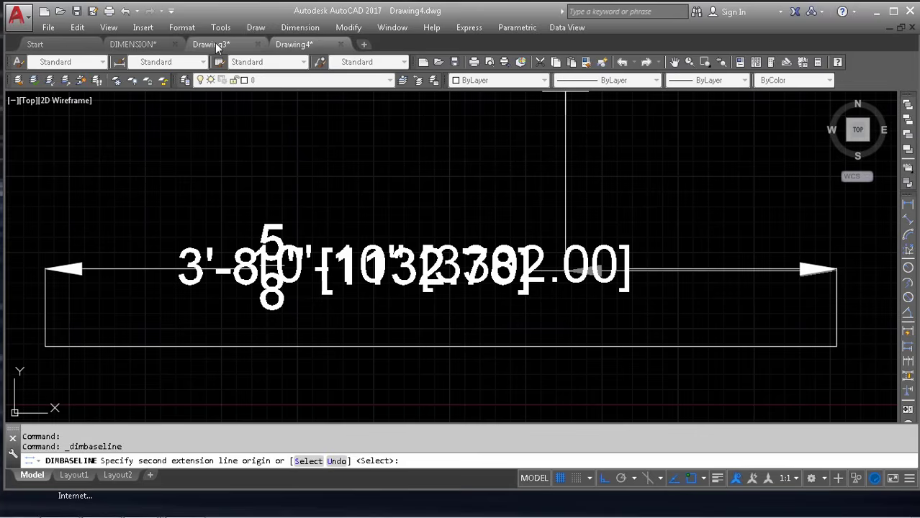
key(Escape)
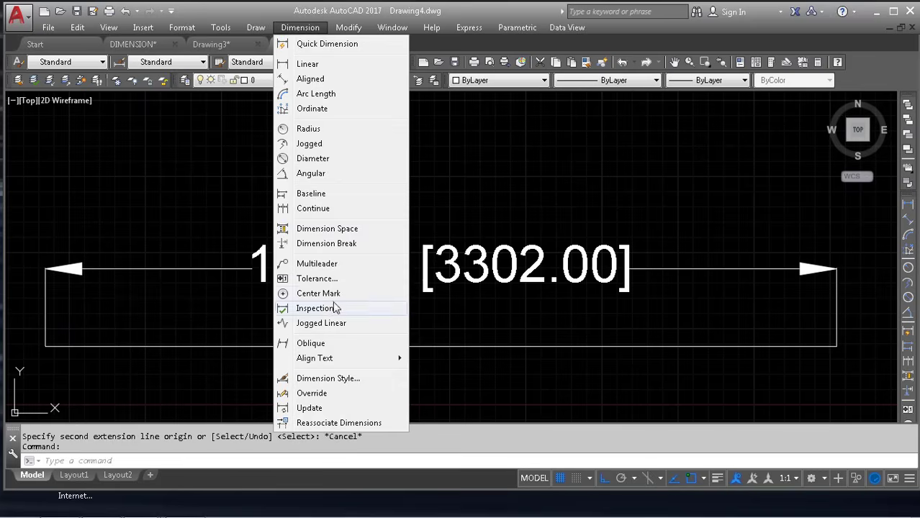
click(519, 194)
Close Drawing4 and Drawing3 without saving their changes
click(340, 44)
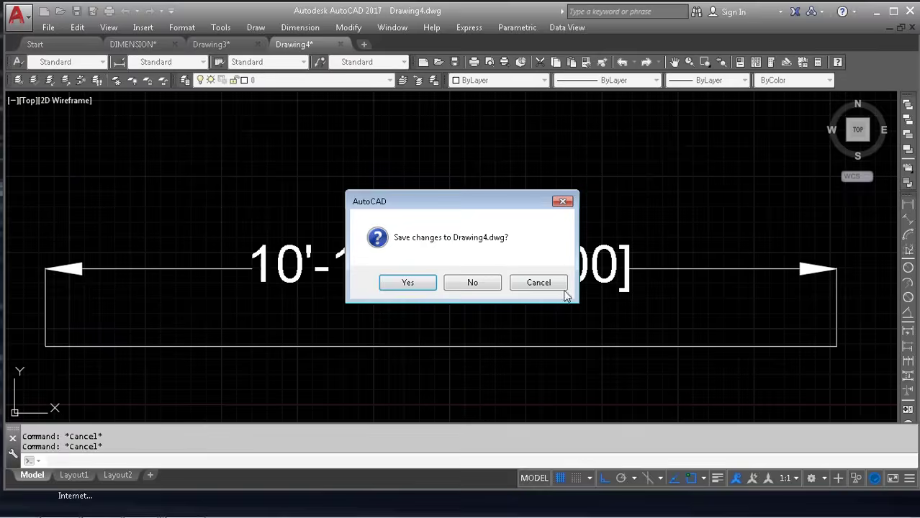
click(493, 286)
click(257, 44)
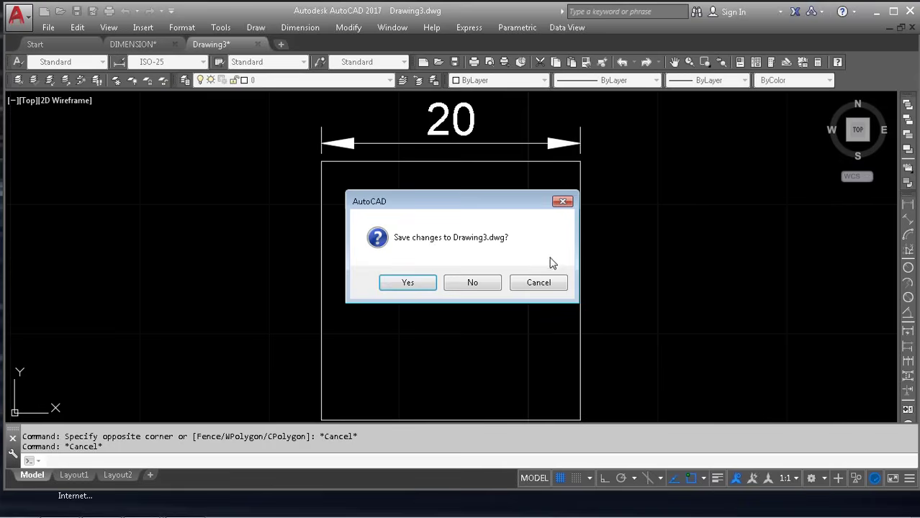
click(472, 283)
Add baseline dimensions below the shapes from the first rectangle's left edge to the right ends of the other three rectangles
click(300, 27)
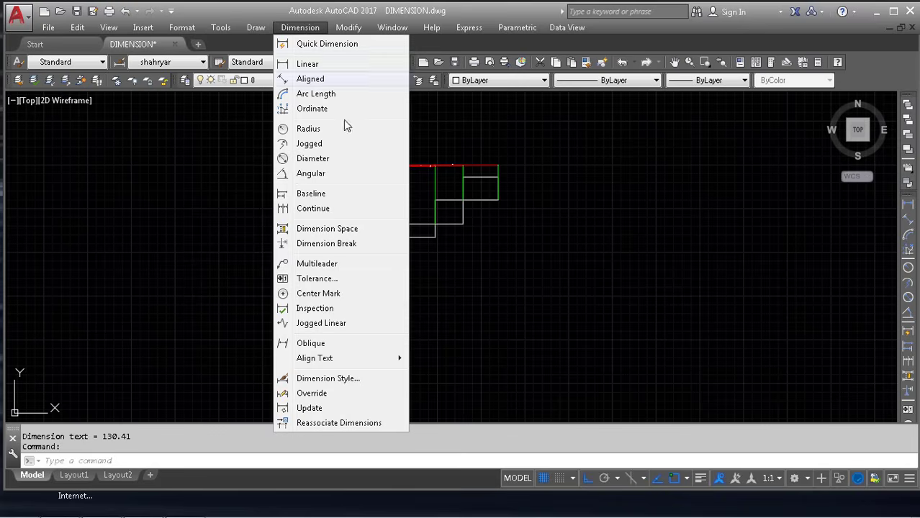
click(321, 196)
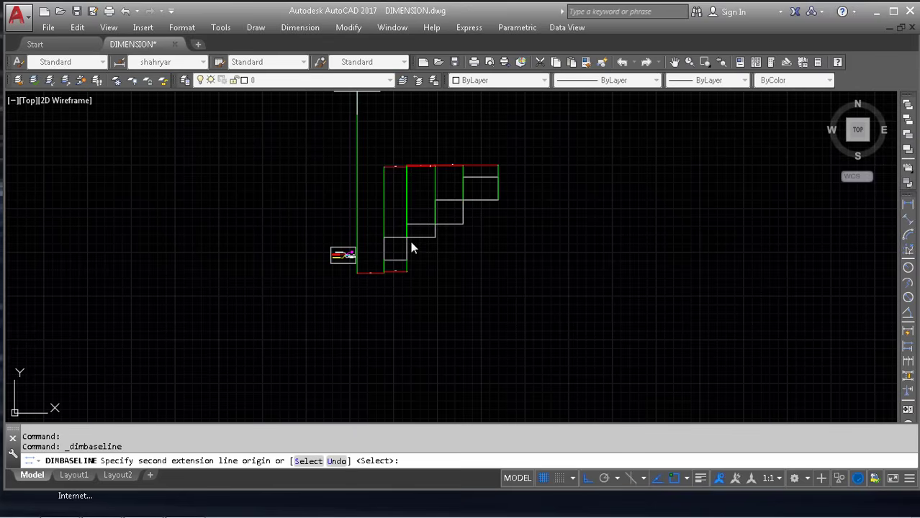
scroll(425, 251, up, 5)
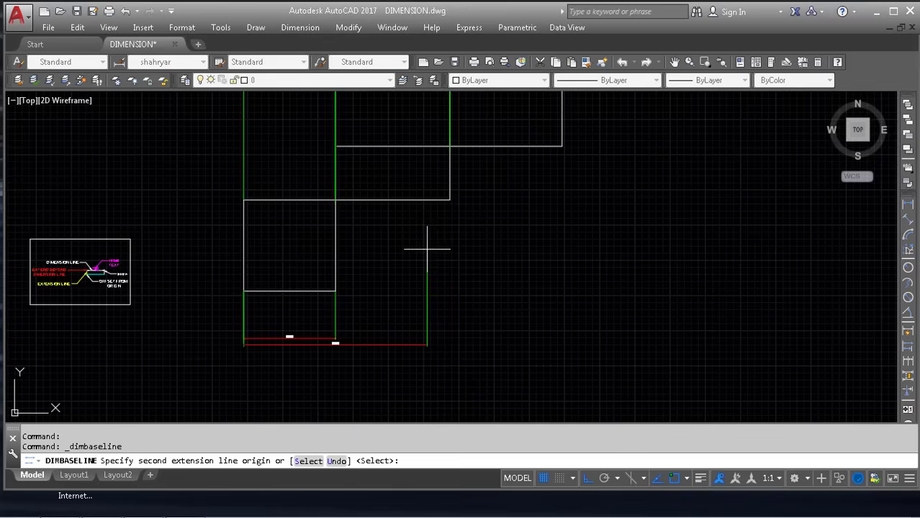
click(450, 200)
click(561, 147)
middle_drag(561, 224, 468, 263)
scroll(468, 262, down, 5)
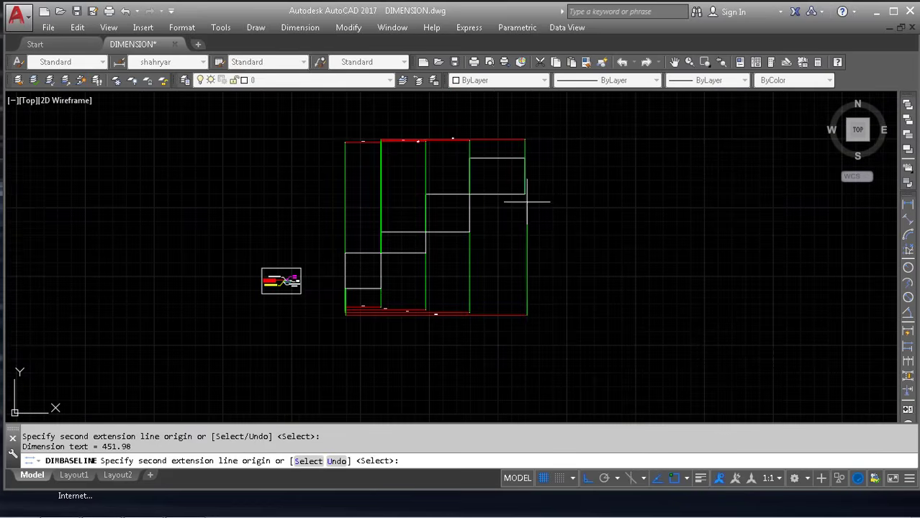
key(Escape)
Add a vertical linear dimension between the first two dimension lines below the rectangles
scroll(325, 267, up, 5)
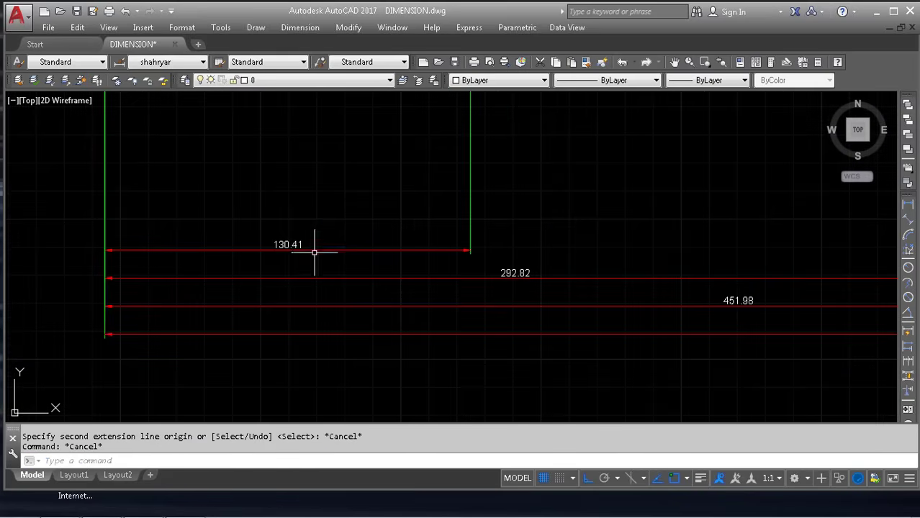
scroll(315, 252, down, 5)
scroll(362, 243, up, 3)
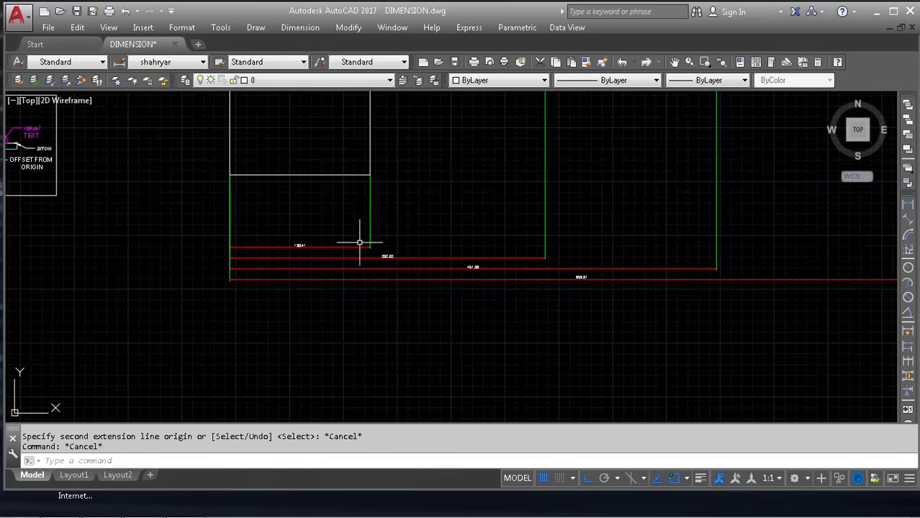
click(907, 204)
scroll(397, 258, up, 5)
click(245, 220)
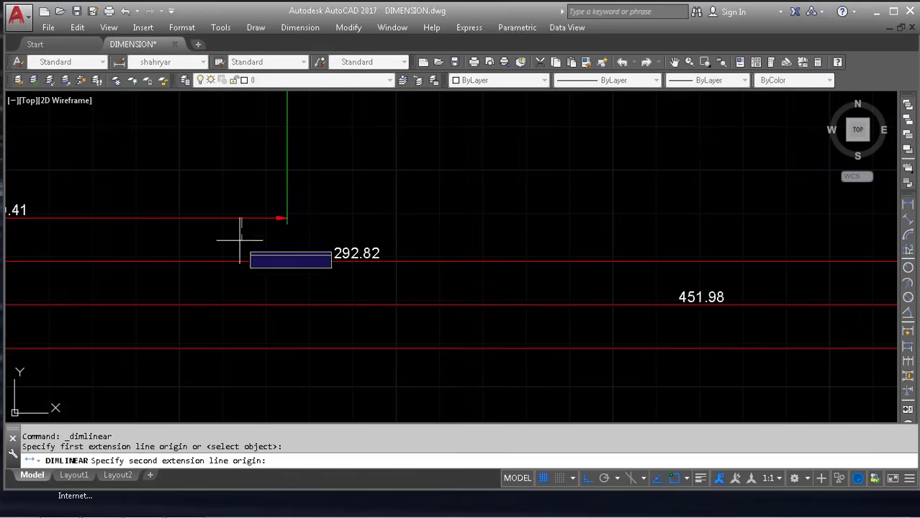
click(241, 261)
scroll(264, 245, up, 4)
click(290, 243)
scroll(406, 236, down, 10)
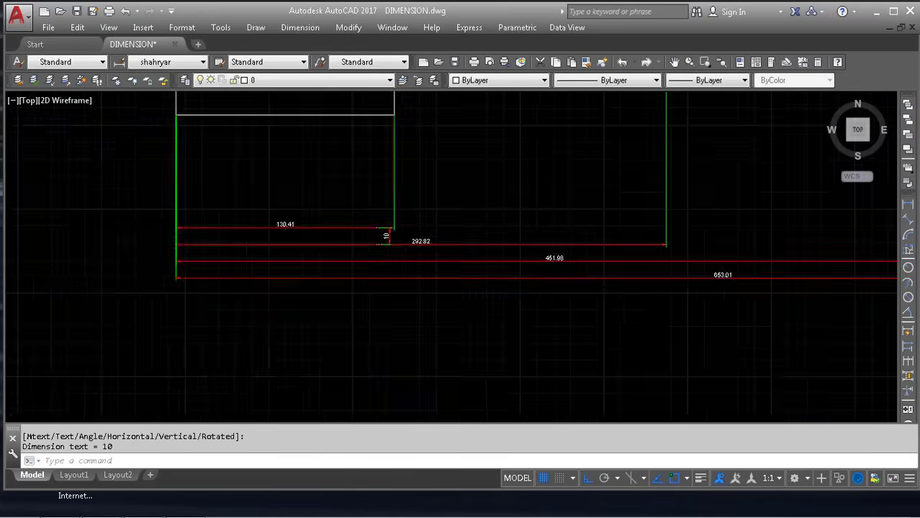
Compare the line spacing of the upper baseline dimensions with that of the lower ones
middle_drag(443, 238, 557, 485)
scroll(571, 188, up, 6)
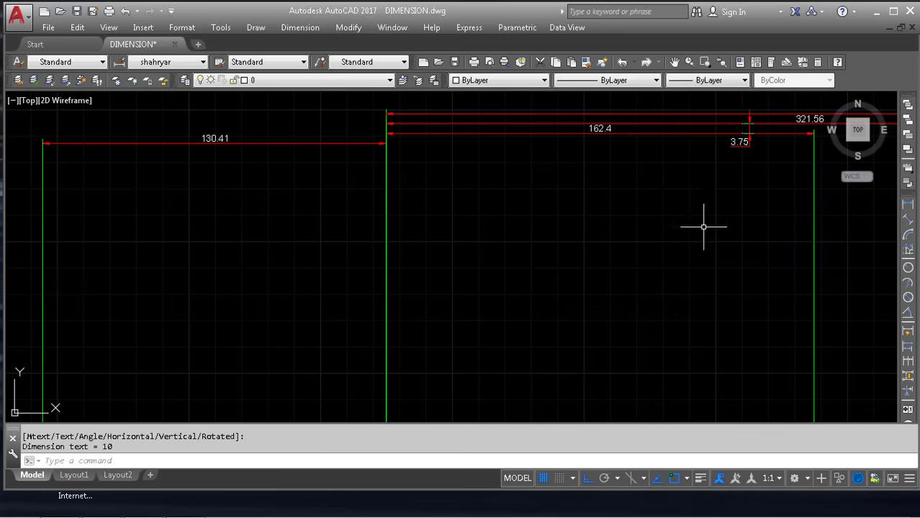
mouse_move(705, 226)
middle_down()
mouse_move(705, 200)
mouse_move(562, 305)
middle_up()
scroll(602, 250, up, 5)
scroll(619, 234, down, 14)
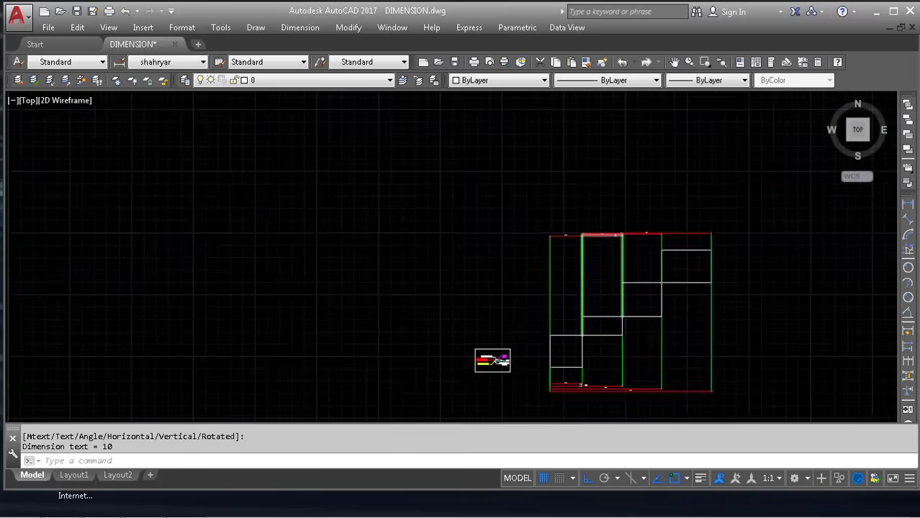
Erase the five dimensions below the row of rectangles
scroll(585, 385, down, 6)
mouse_move(585, 387)
middle_down()
mouse_move(606, 289)
mouse_move(498, 290)
middle_up()
scroll(506, 276, up, 12)
scroll(510, 296, down, 4)
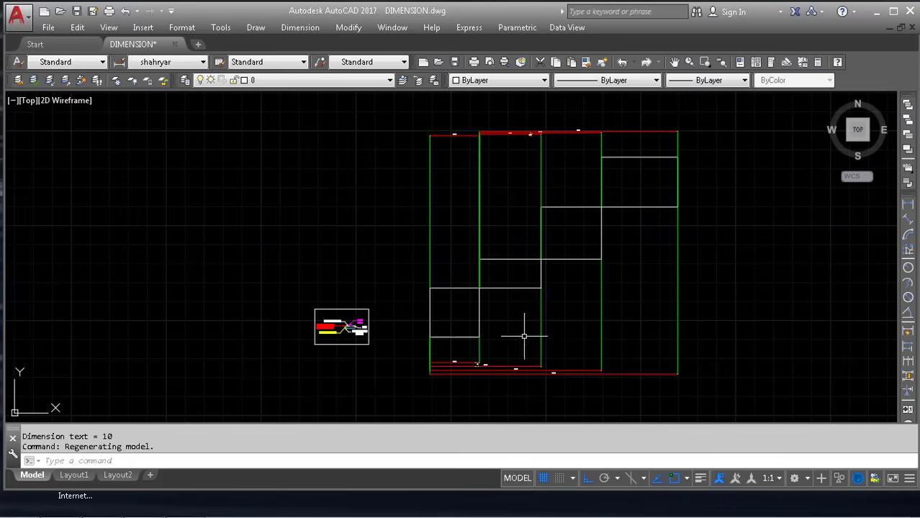
middle_drag(523, 335, 546, 266)
key(Escape)
key(Escape)
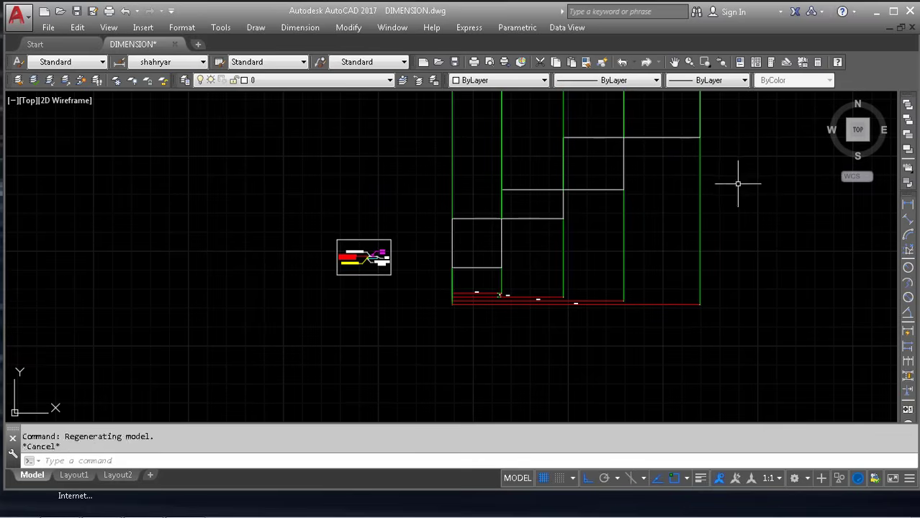
click(734, 282)
click(450, 337)
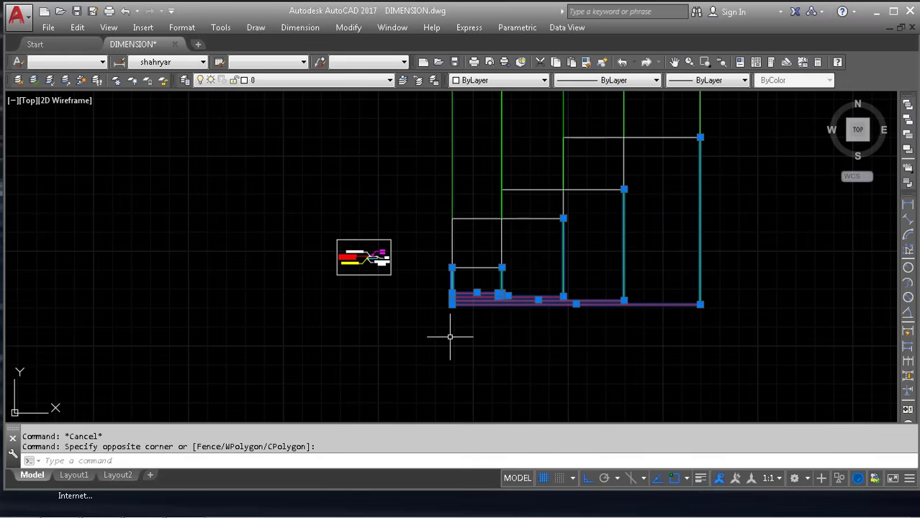
text(e)
key(Return)
middle_drag(513, 202, 507, 308)
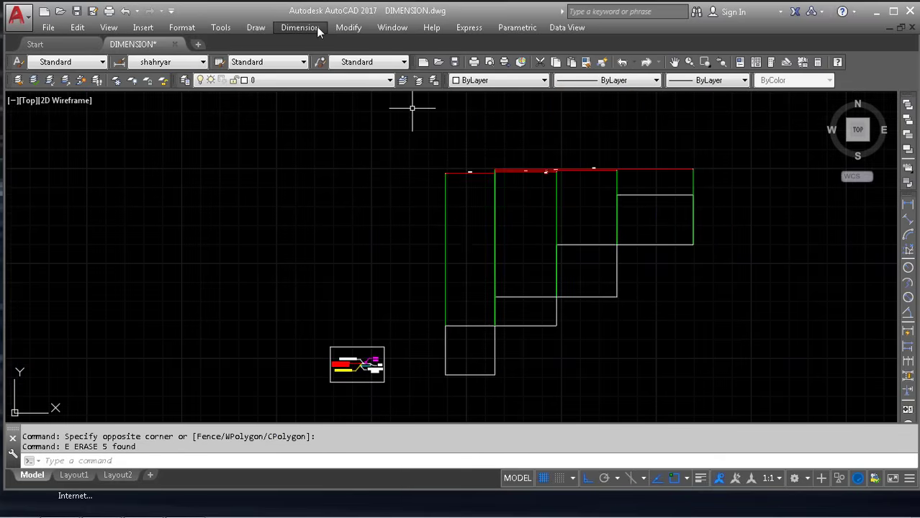
click(908, 205)
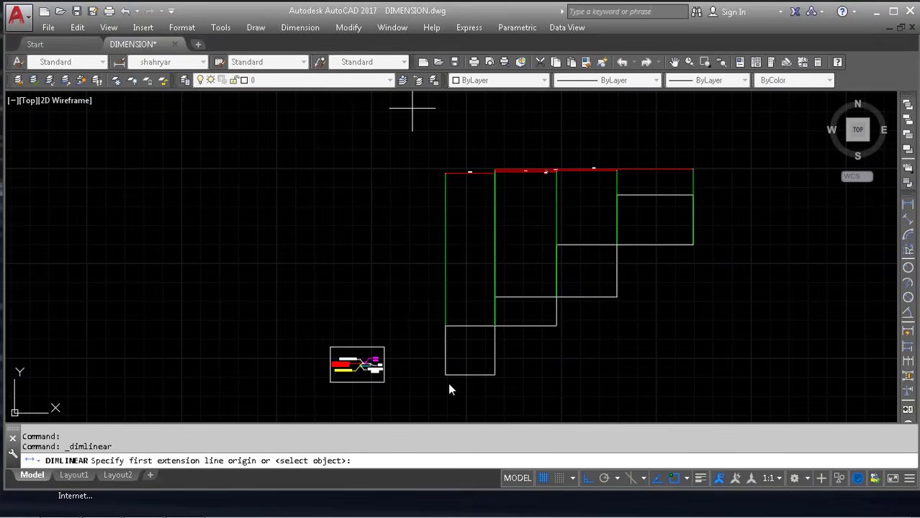
click(473, 373)
key(Escape)
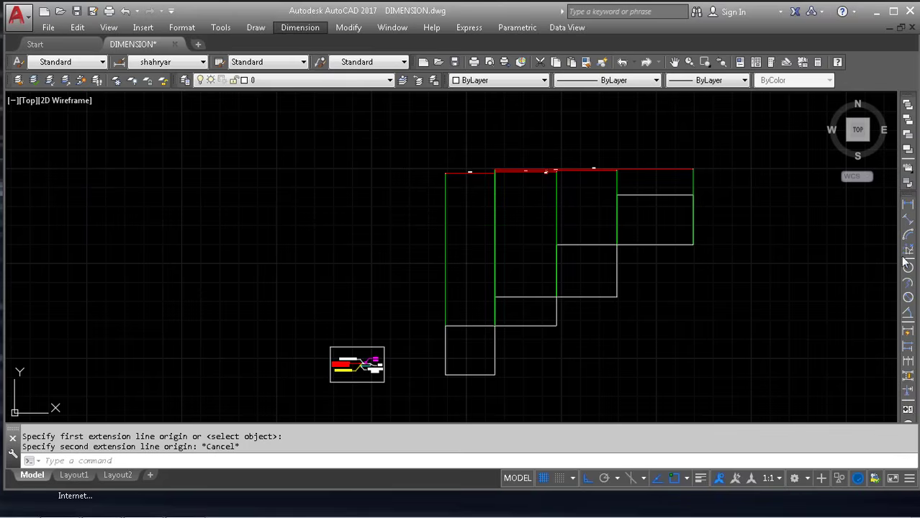
Add a linear dimension below the first rectangle by selecting its bottom edge as the object to dimension
click(907, 206)
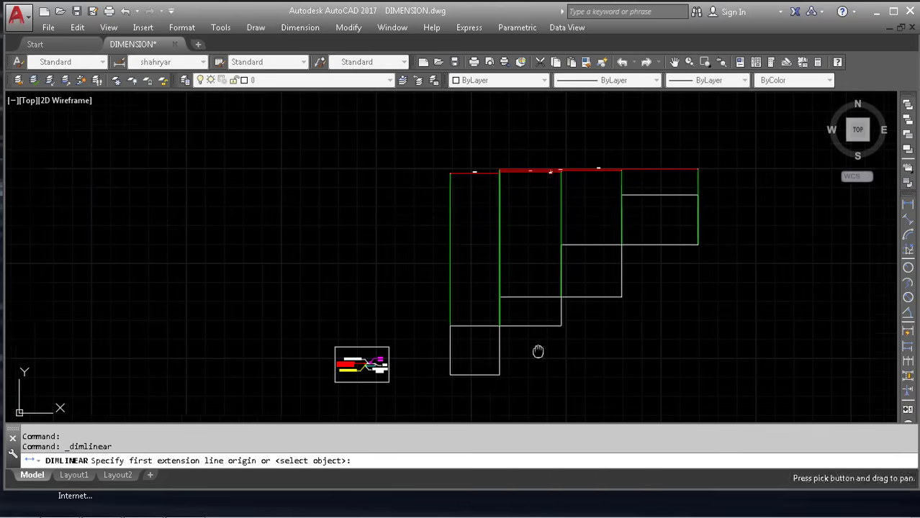
scroll(537, 352, up, 2)
key(Return)
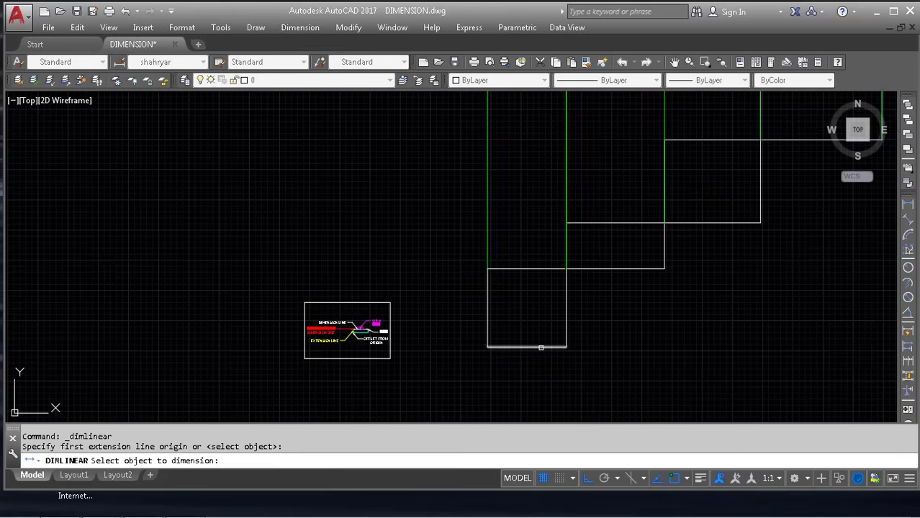
click(541, 347)
click(589, 378)
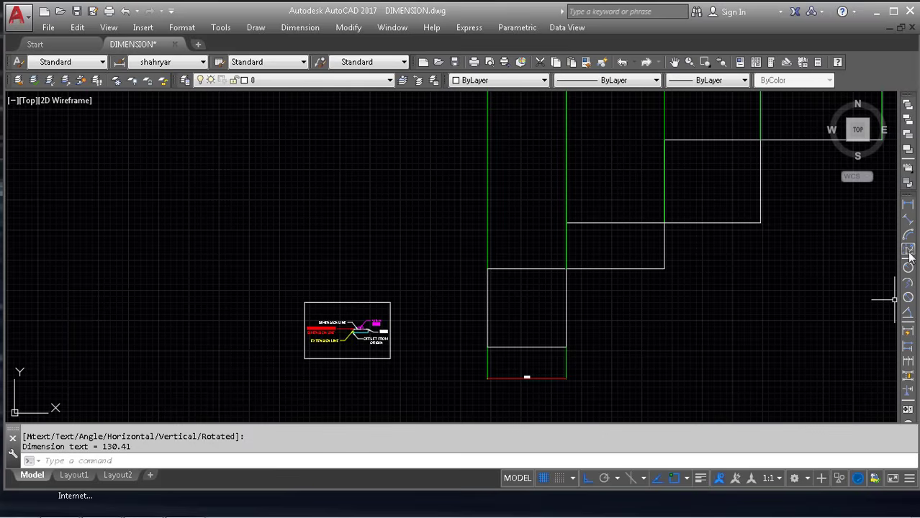
Add baseline dimensions from the first rectangle's right edge to the right ends of the fourth, third and second rectangles
click(908, 355)
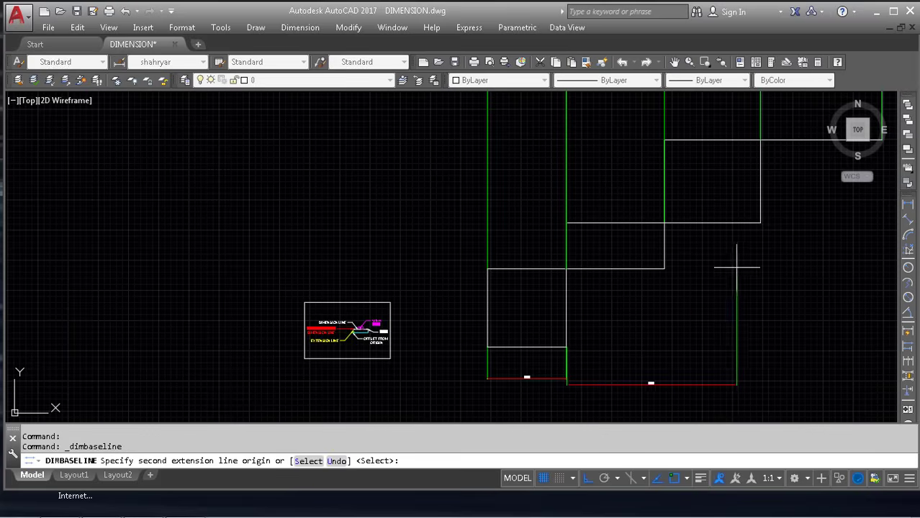
scroll(592, 270, down, 4)
scroll(662, 222, up, 2)
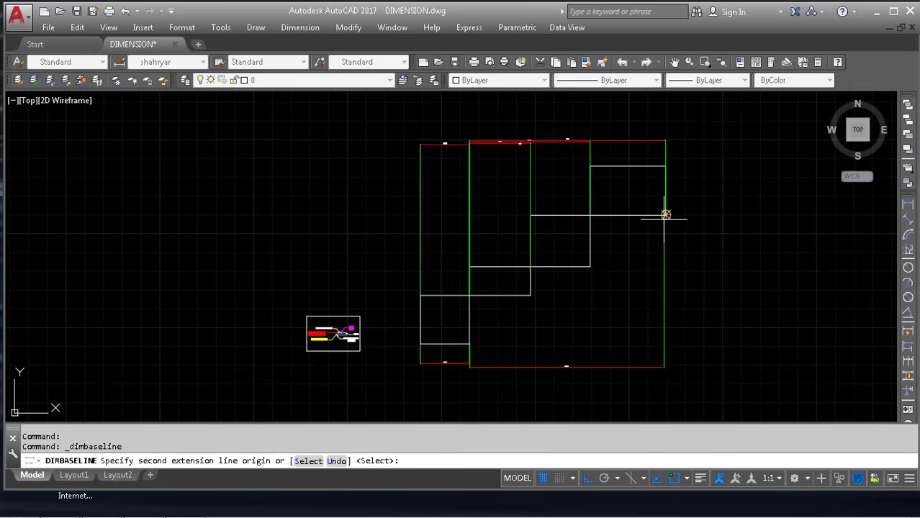
click(666, 214)
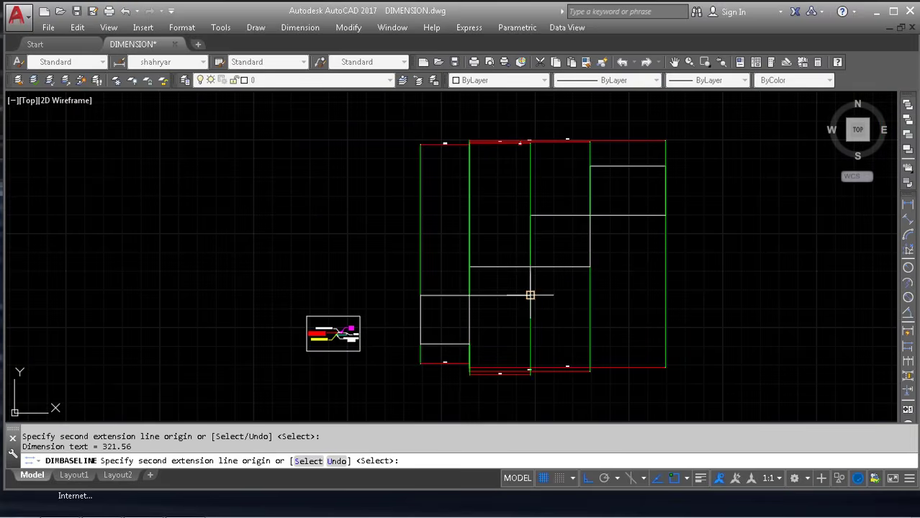
key(Escape)
Examine where the extension lines cross the longer dimension lines of the baseline dimensions below the rectangles
scroll(538, 369, up, 8)
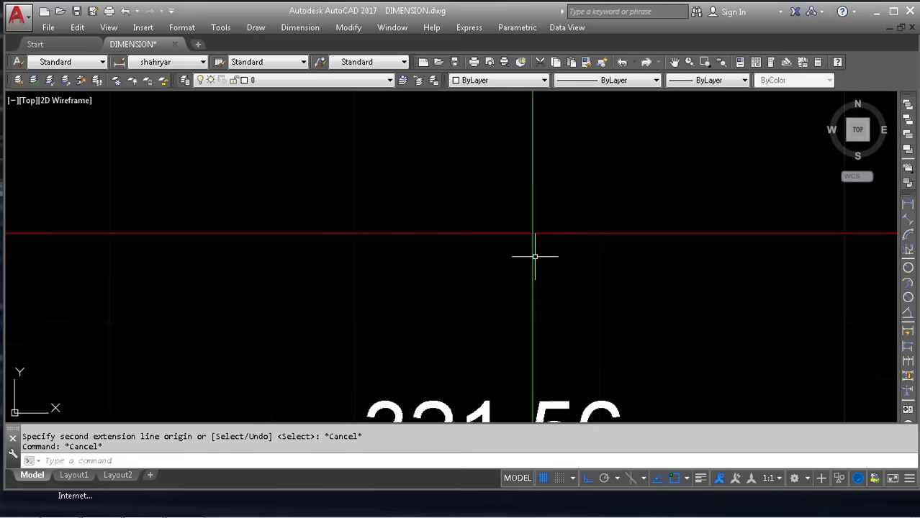
scroll(535, 257, up, 12)
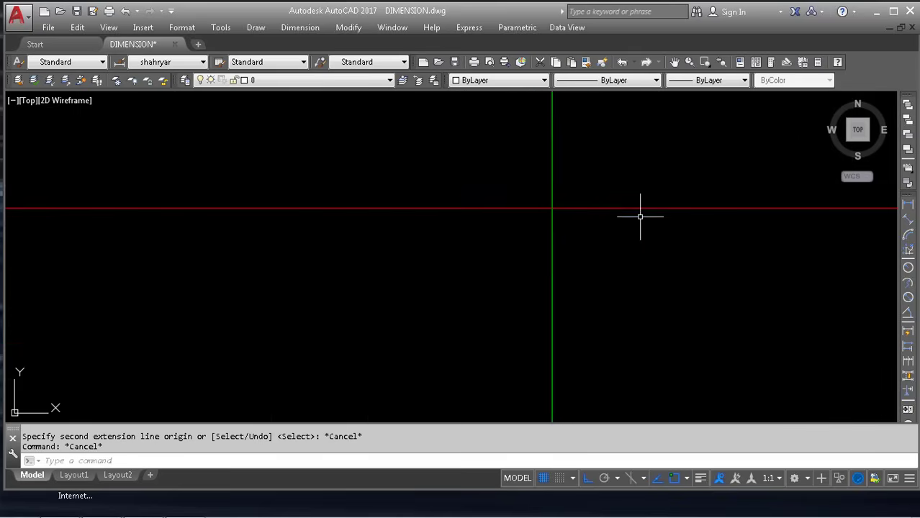
scroll(337, 246, down, 10)
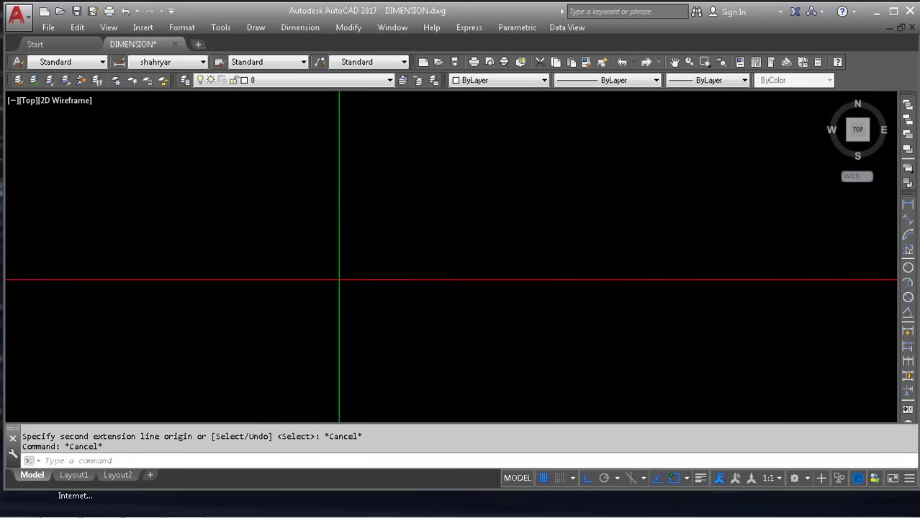
scroll(317, 295, up, 12)
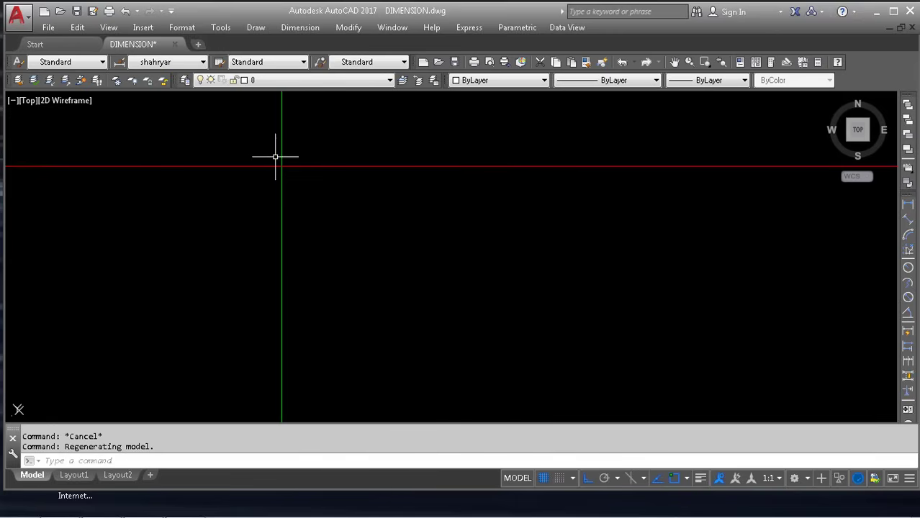
click(306, 152)
click(232, 178)
scroll(234, 178, up, 4)
scroll(308, 160, up, 3)
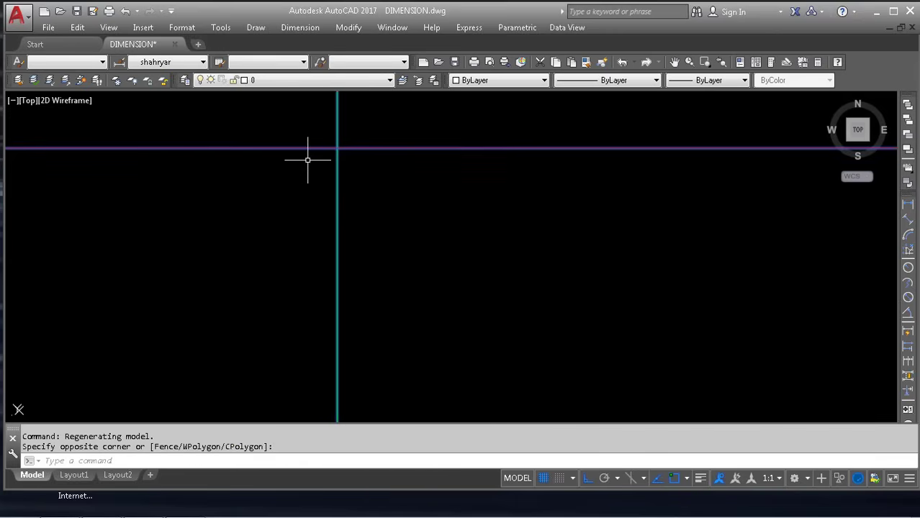
scroll(314, 214, down, 10)
scroll(459, 303, down, 15)
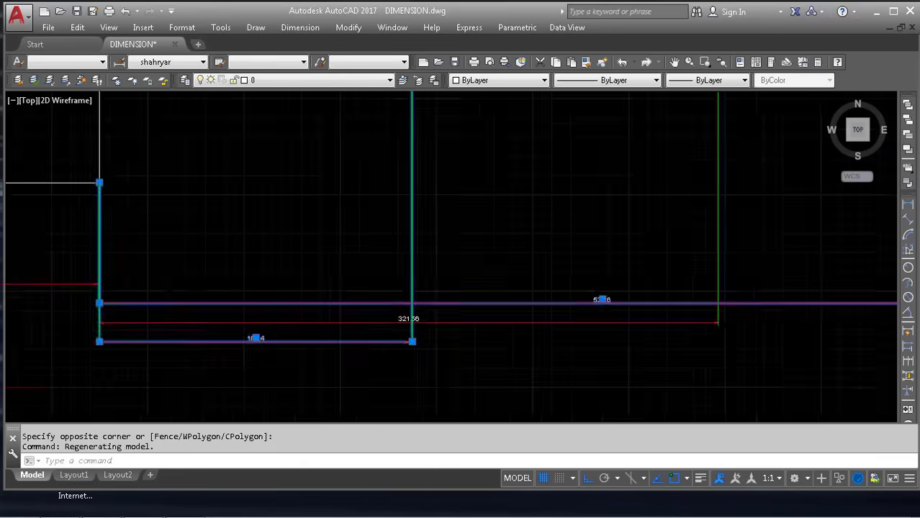
key(Escape)
click(559, 279)
click(470, 317)
scroll(438, 306, up, 8)
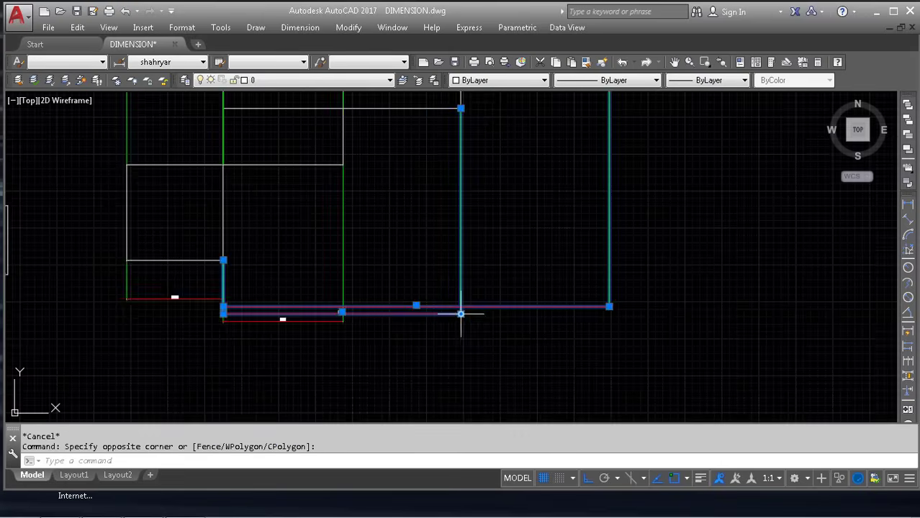
scroll(323, 221, down, 8)
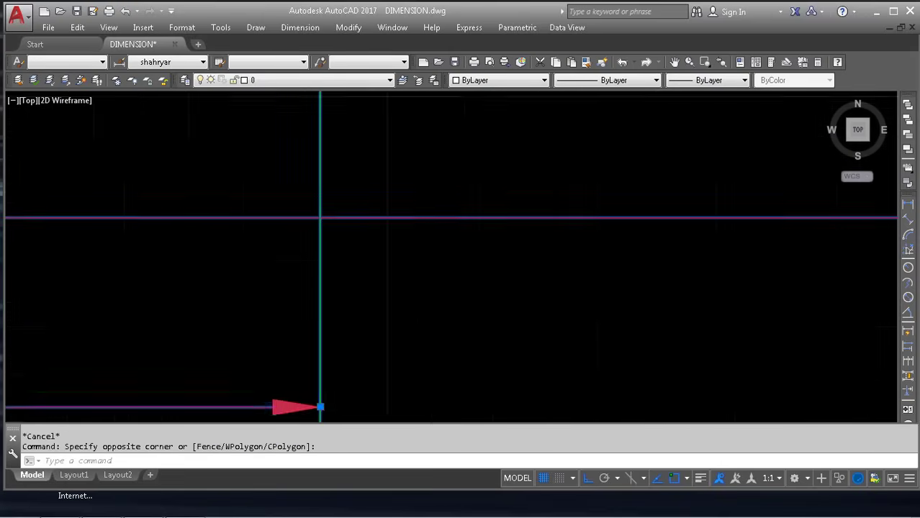
scroll(421, 220, up, 6)
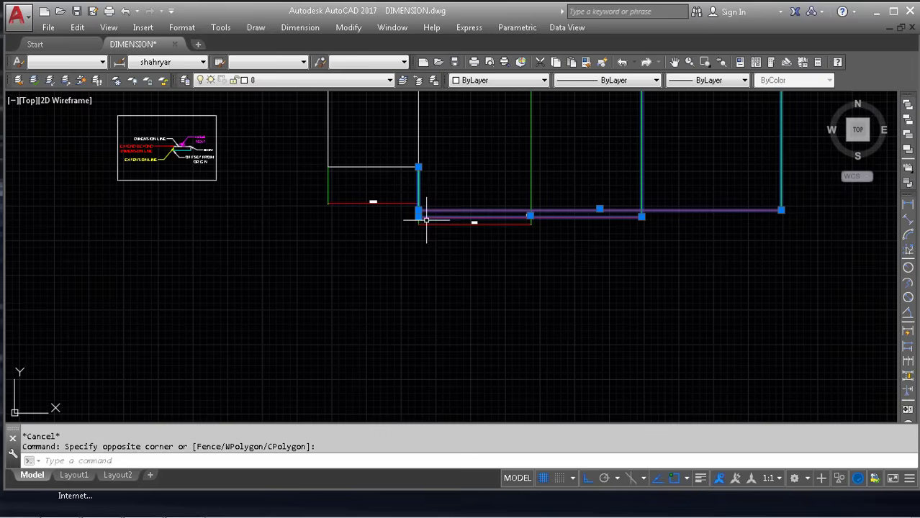
Erase the linear dimension and the three baseline dimensions below the rectangles
click(264, 232)
text(e)
key(Return)
middle_drag(472, 278, 390, 290)
key(Escape)
key(Escape)
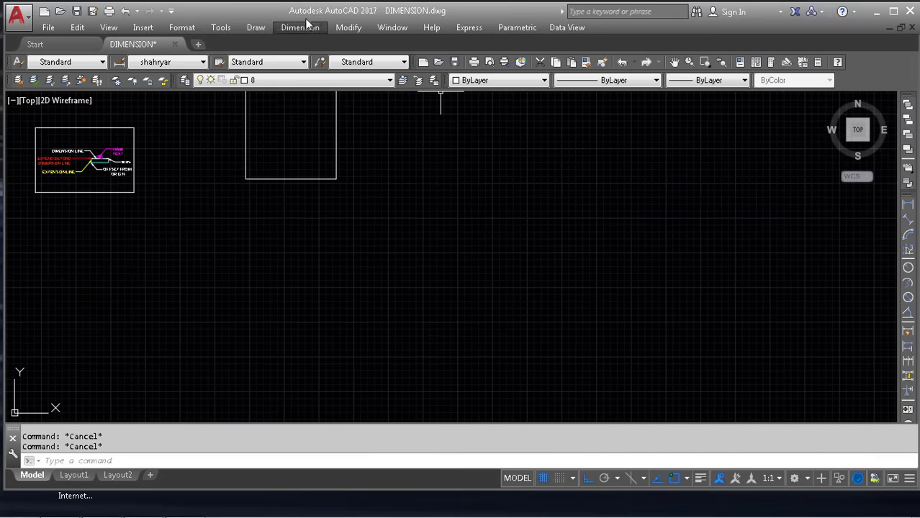
click(908, 204)
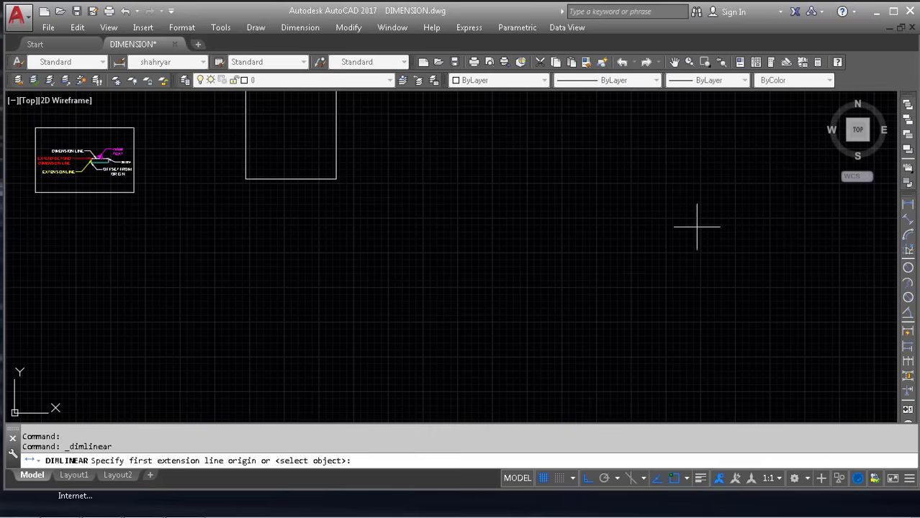
click(263, 178)
key(Escape)
key(Return)
click(246, 179)
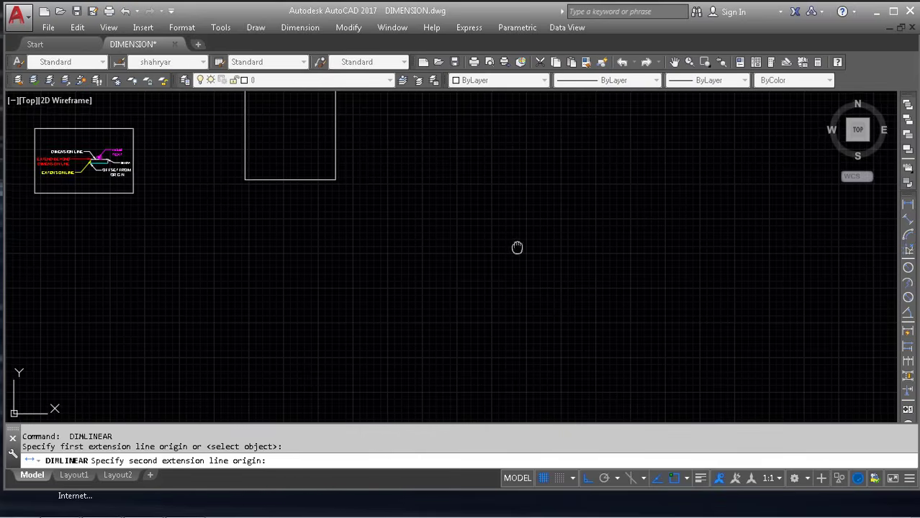
middle_drag(517, 247, 269, 384)
scroll(269, 384, down, 2)
click(383, 194)
key(Escape)
Add a linear dimension below the shapes from the fourth rectangle's lower right corner to the first rectangle's lower left corner
key(Return)
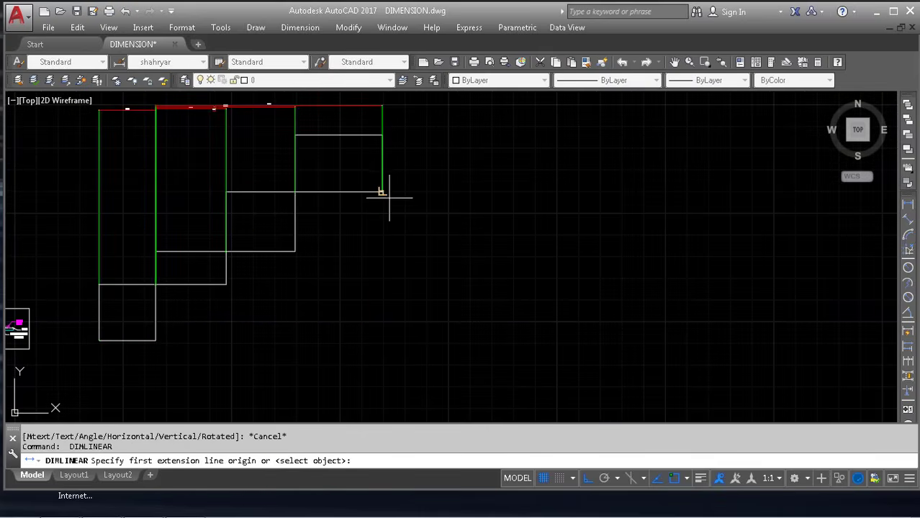
click(388, 195)
click(101, 342)
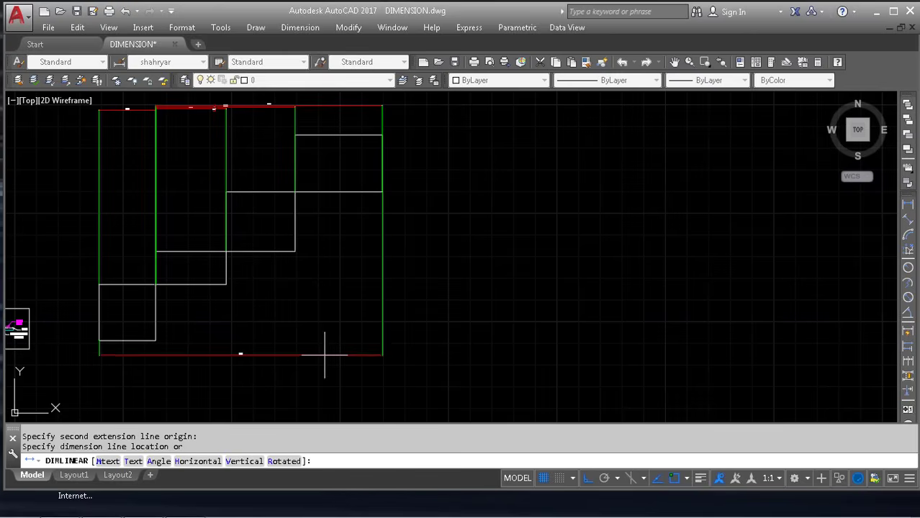
click(297, 368)
key(Return)
click(99, 341)
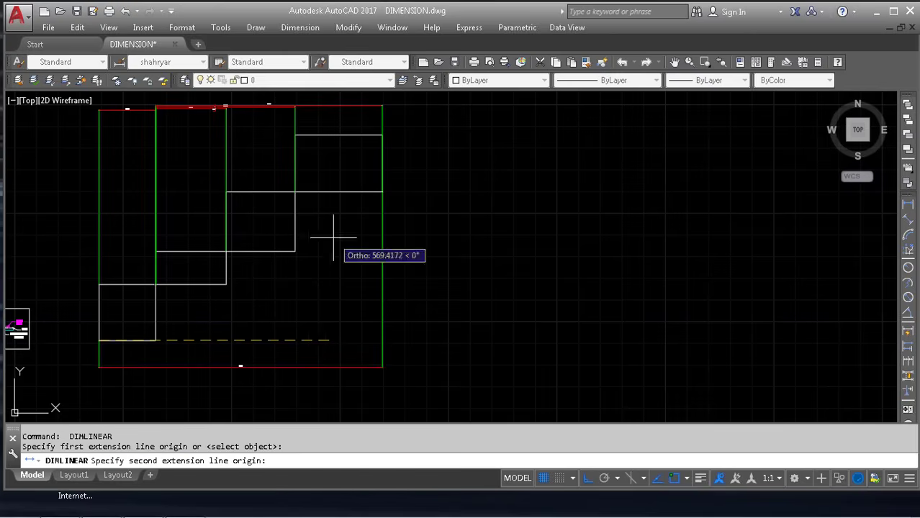
key(Escape)
Dimension the third rectangle's width below the overall dimension line and inspect where its extension line crosses that line
key(Return)
click(226, 283)
click(294, 252)
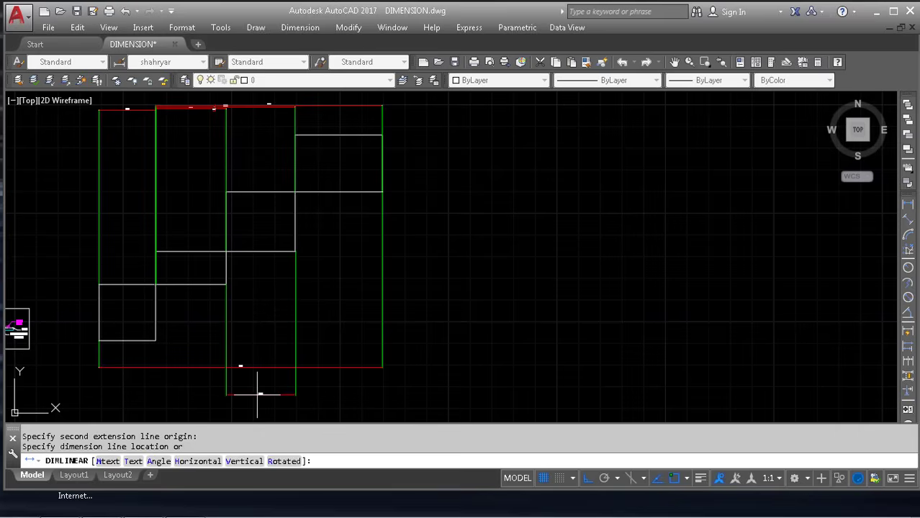
click(258, 389)
scroll(220, 366, up, 5)
scroll(221, 354, up, 4)
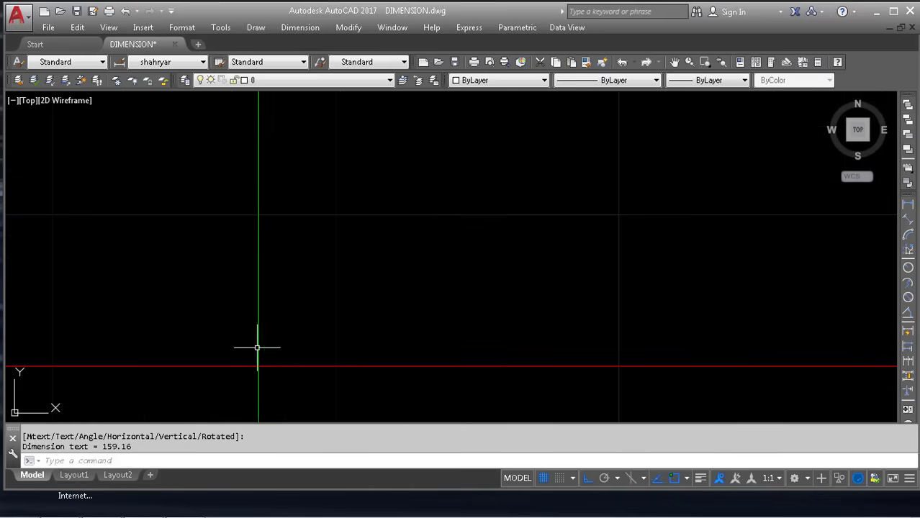
key(Escape)
scroll(310, 324, down, 8)
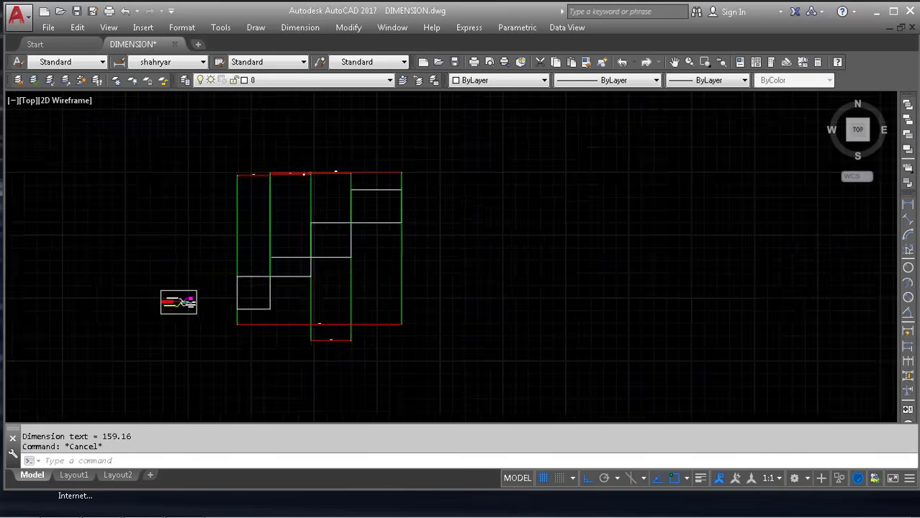
Review the dimension break size in the shahryar style's symbols and arrows settings and leave the settings without changes
text(dst)
key(Return)
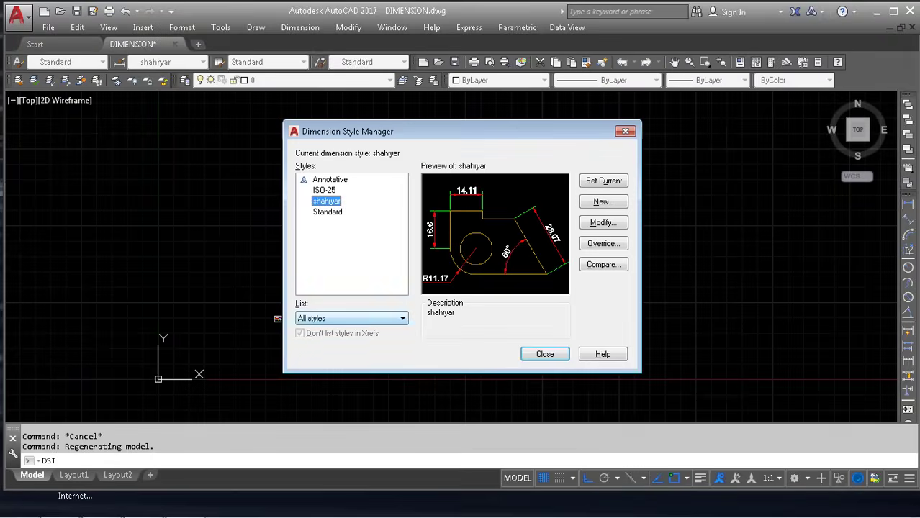
click(603, 223)
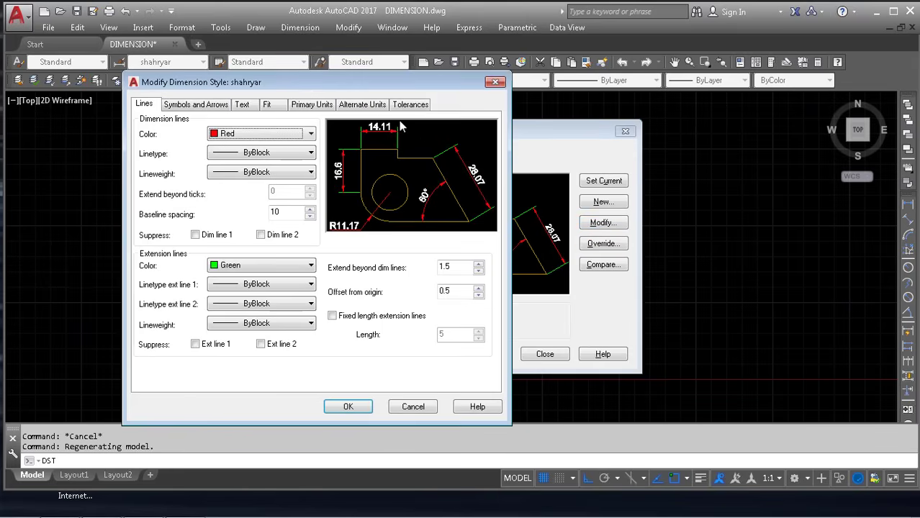
click(242, 105)
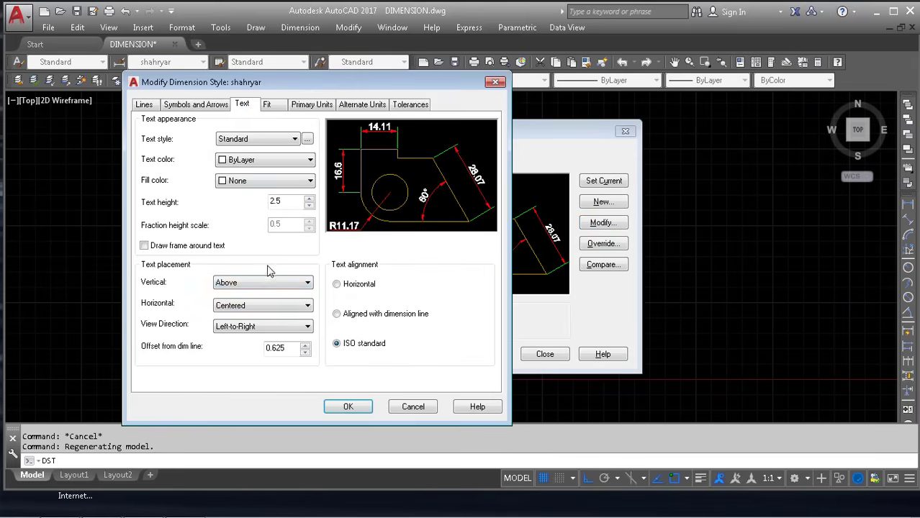
click(196, 105)
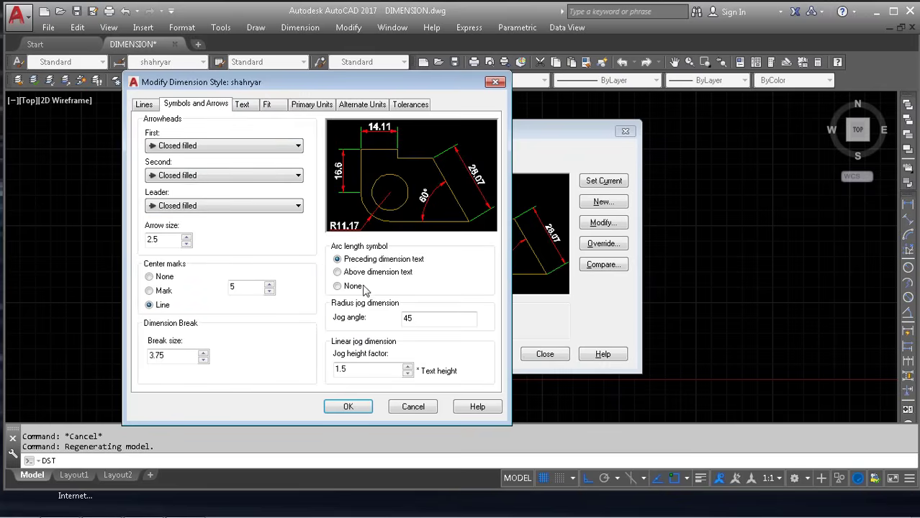
drag(174, 354, 125, 356)
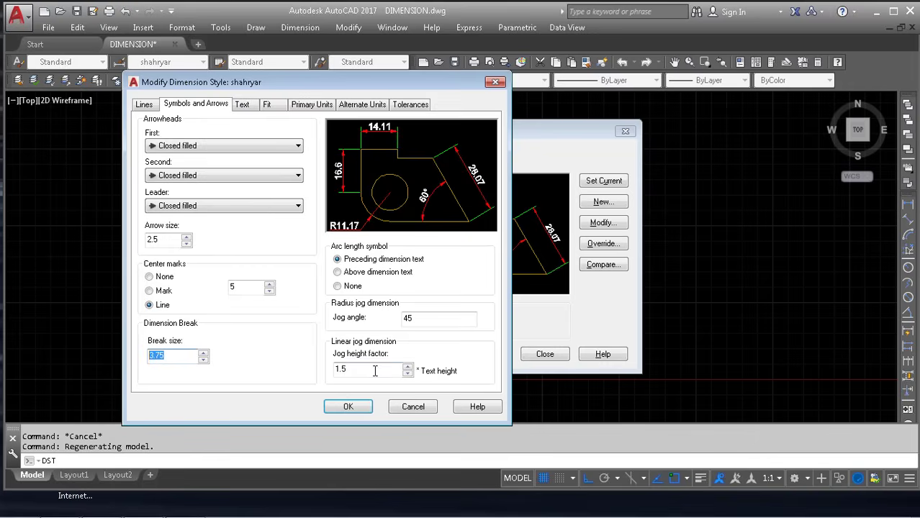
click(413, 407)
key(Escape)
Use Dimension Break to break the third rectangle's width dimension where its extension lines cross the overall dimension line, and inspect the gaps
click(301, 27)
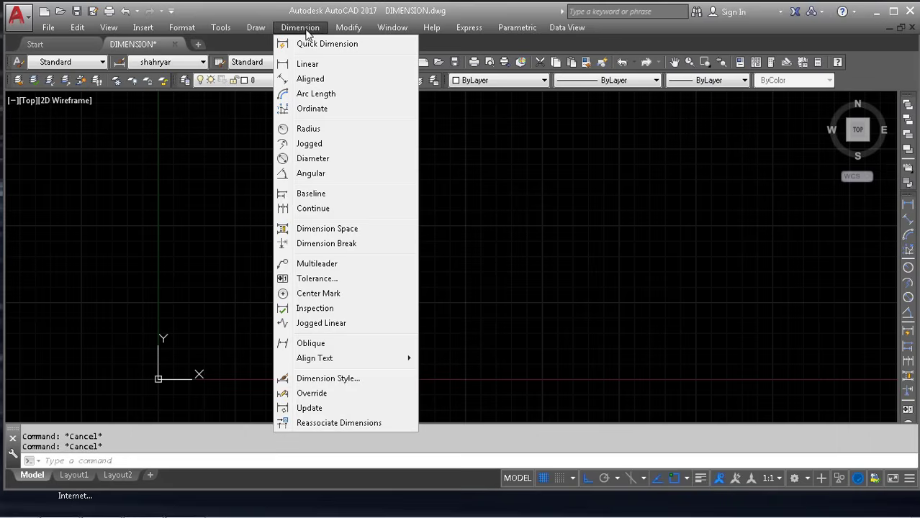
click(325, 245)
scroll(331, 244, up, 8)
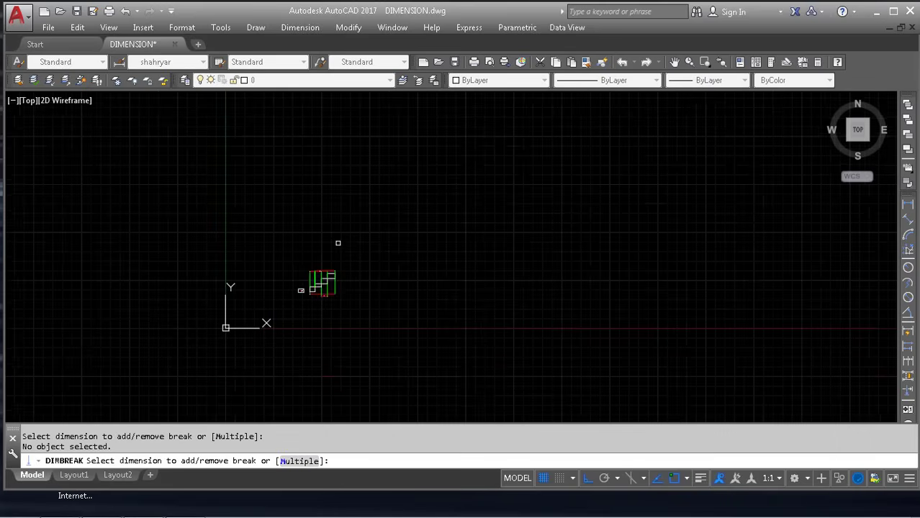
scroll(288, 353, up, 4)
click(252, 358)
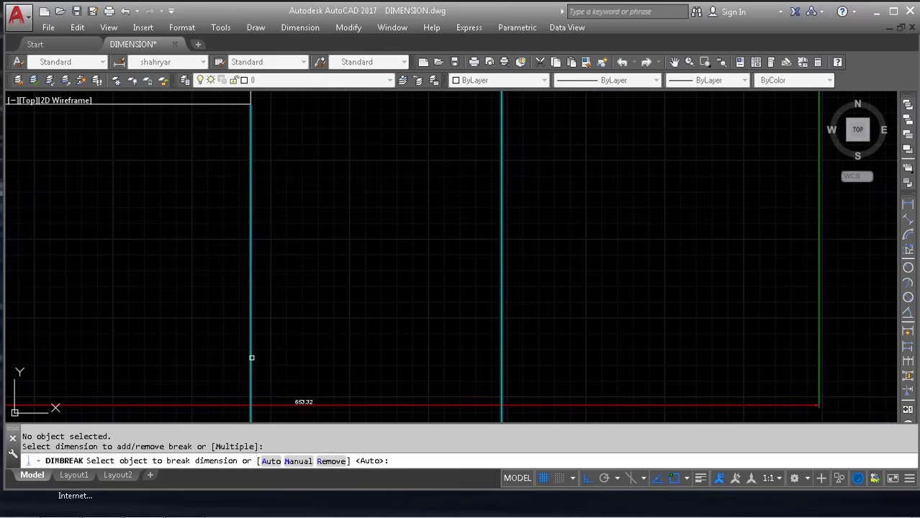
click(270, 405)
scroll(250, 405, up, 6)
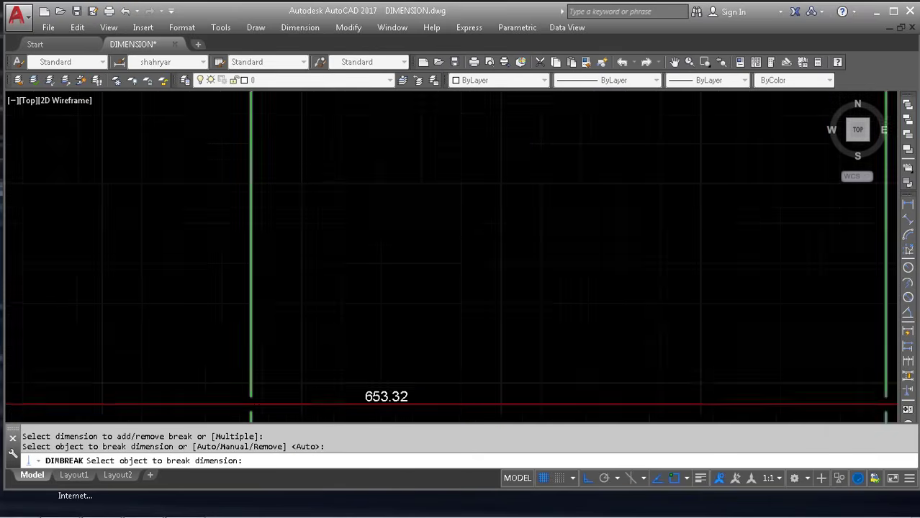
scroll(261, 409, down, 4)
scroll(496, 367, down, 2)
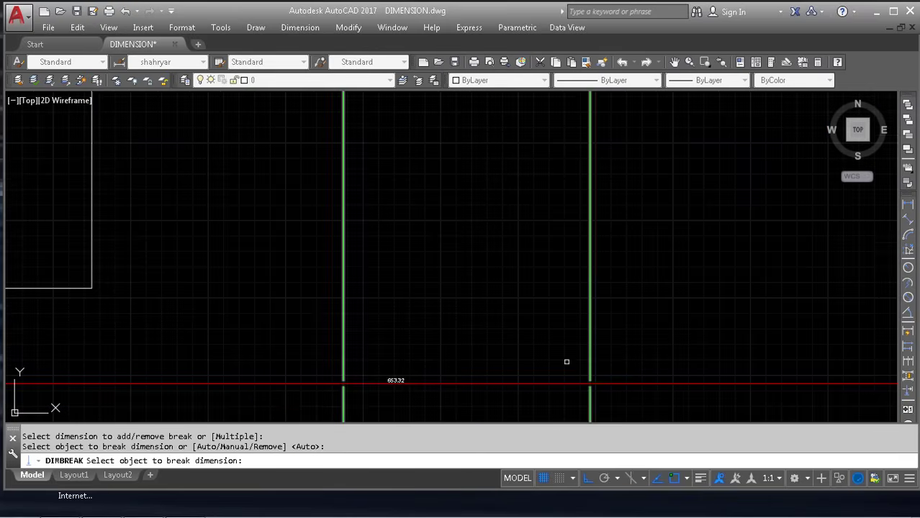
scroll(558, 373, down, 2)
scroll(426, 382, up, 8)
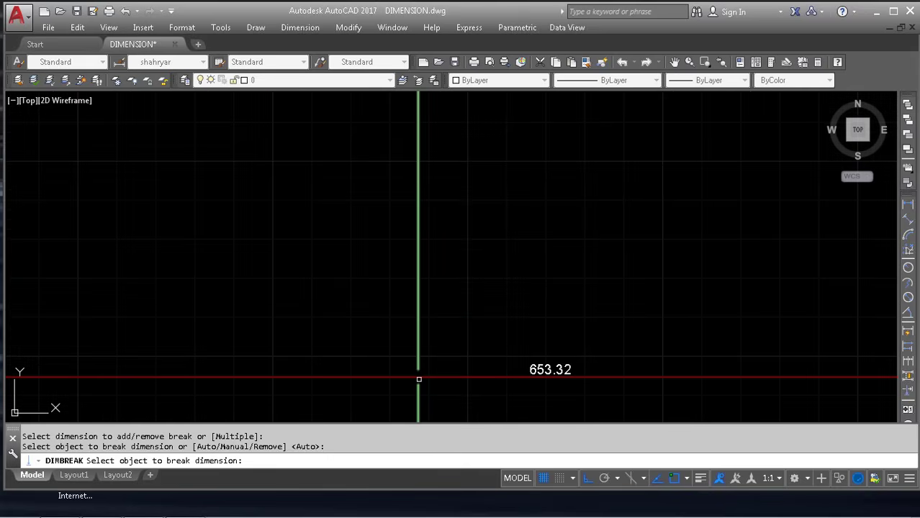
scroll(418, 379, down, 8)
key(Escape)
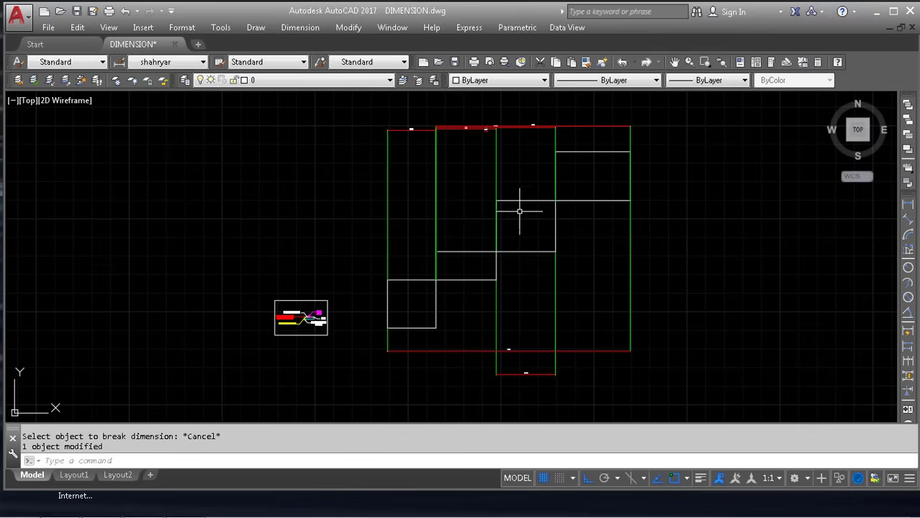
Try to break the second rectangle's baseline dimension above the shapes against the 321.56 dimension
scroll(445, 172, up, 6)
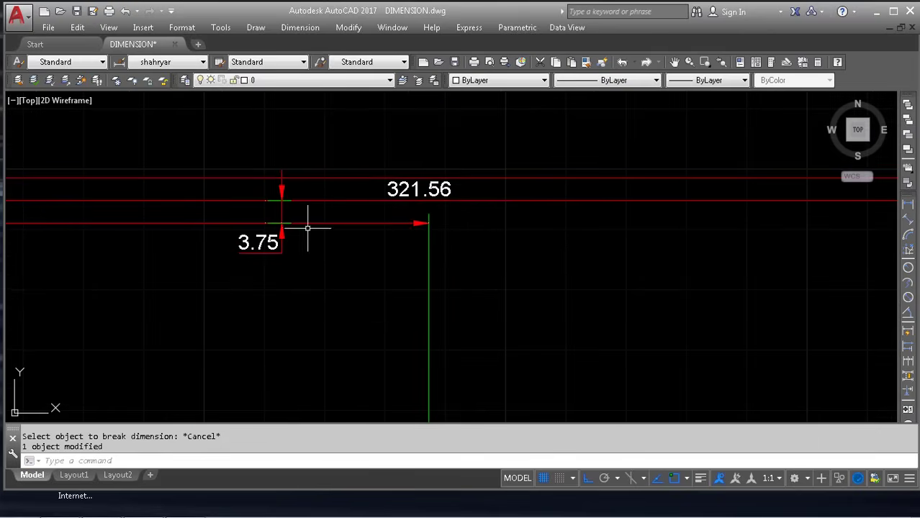
key(Return)
click(428, 233)
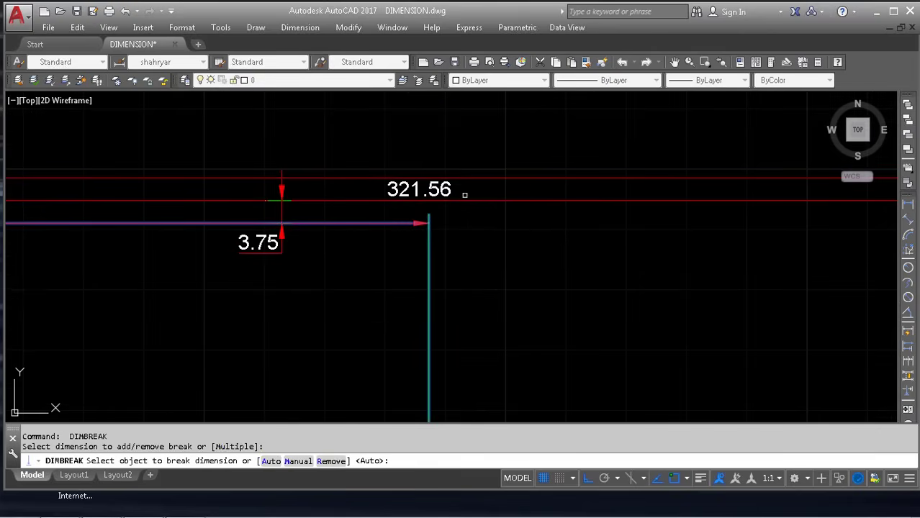
click(467, 200)
scroll(427, 222, down, 6)
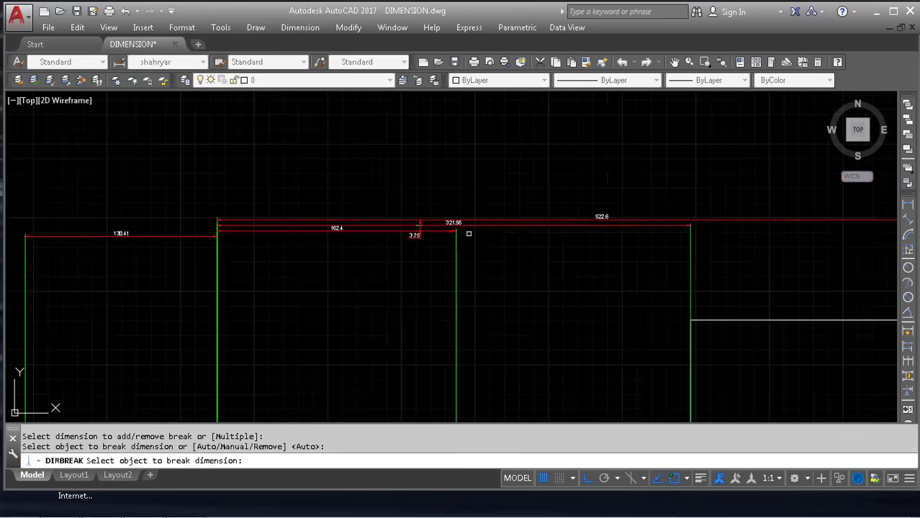
middle_drag(522, 381, 522, 347)
key(Escape)
scroll(599, 257, down, 3)
key(Escape)
scroll(551, 267, up, 7)
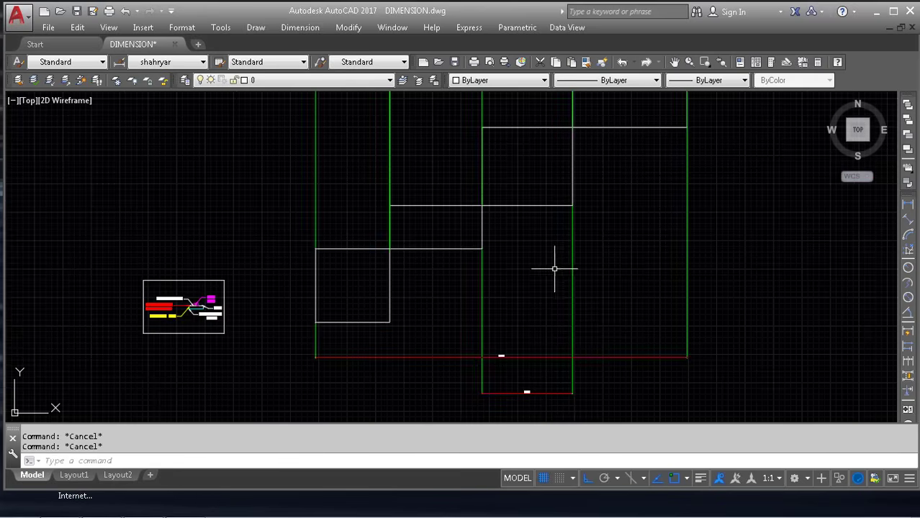
Undo the dimension break made on the third rectangle's width dimension below the shapes
scroll(555, 359, down, 3)
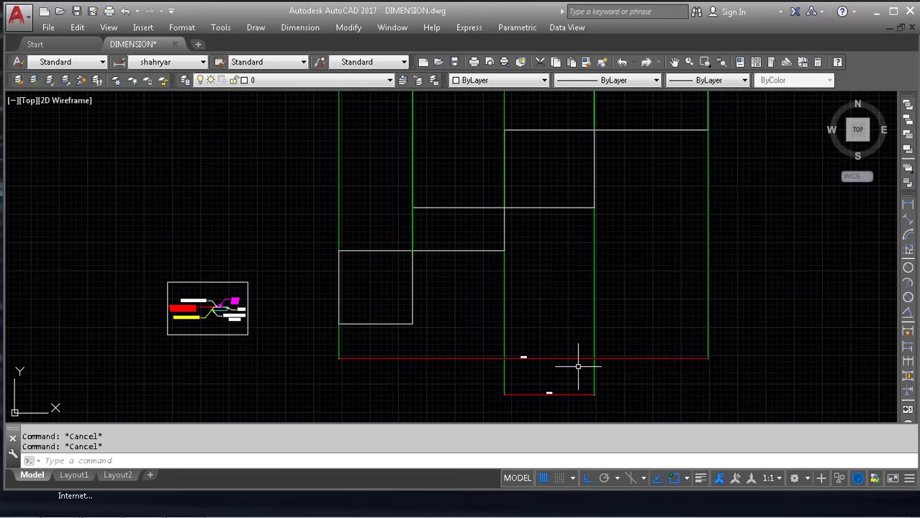
key(ctrl+z)
key(ctrl+z)
key(ctrl+z)
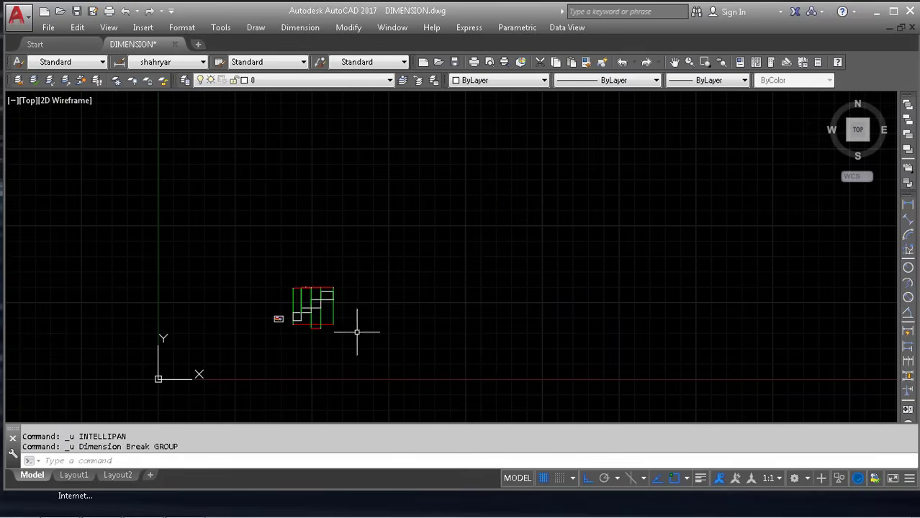
Use Dimension Break to break the overall dimension line below the shapes where the third rectangle's extension lines cross it
scroll(356, 332, up, 10)
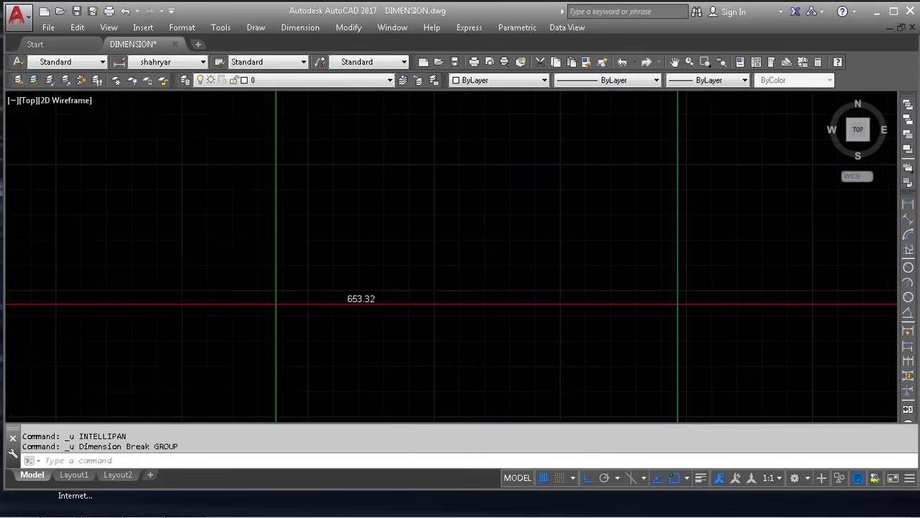
scroll(350, 315, up, 4)
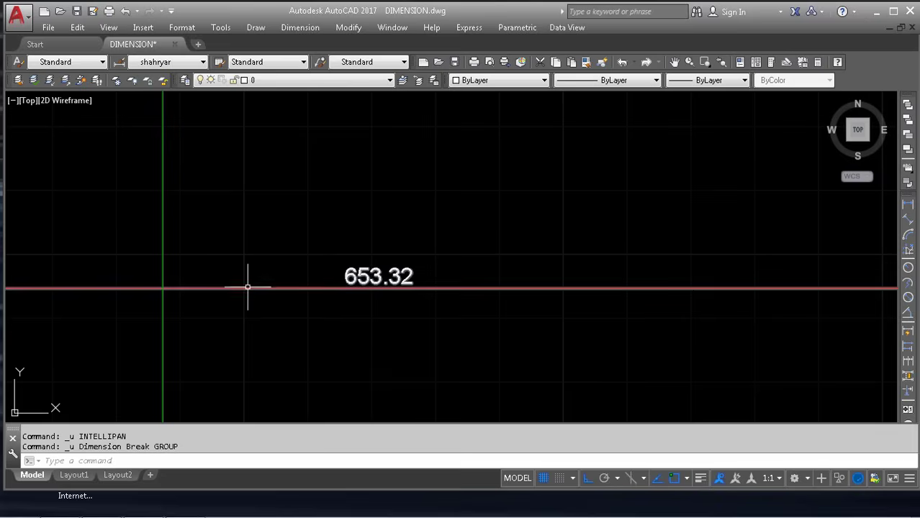
click(298, 290)
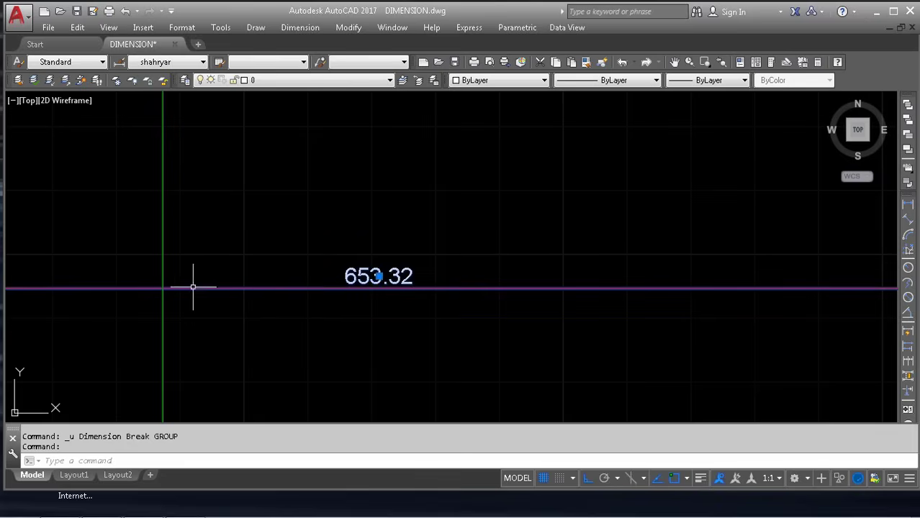
key(Escape)
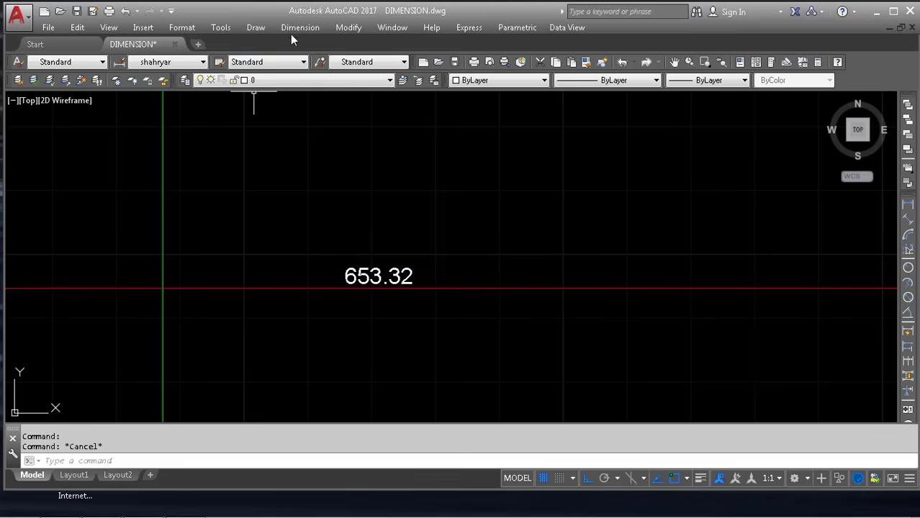
click(300, 27)
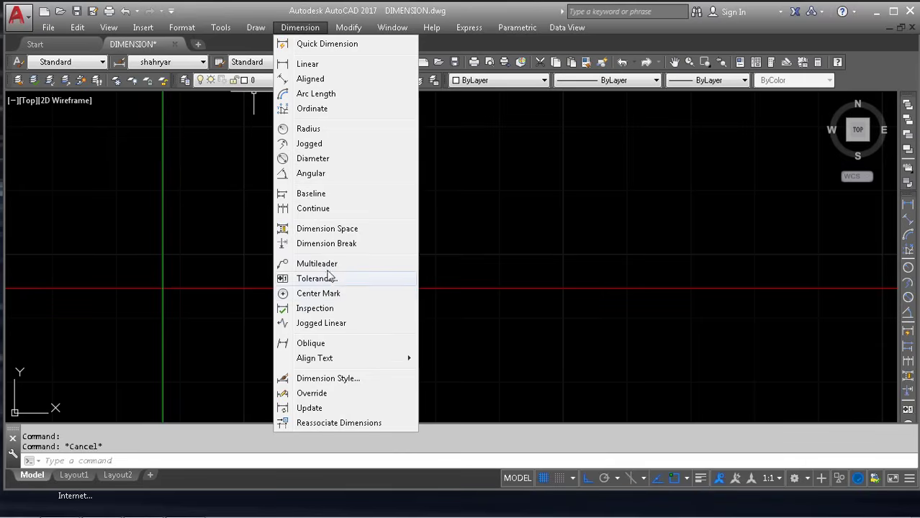
click(326, 244)
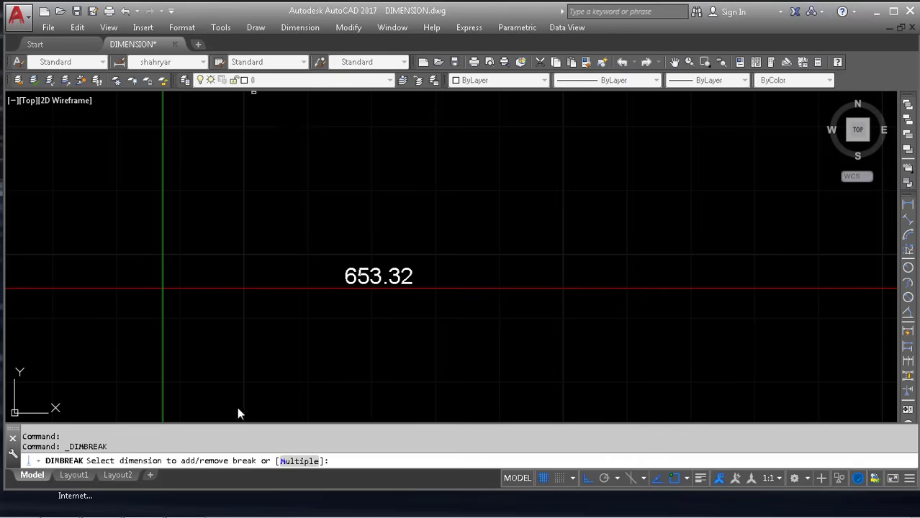
middle_drag(250, 312, 257, 293)
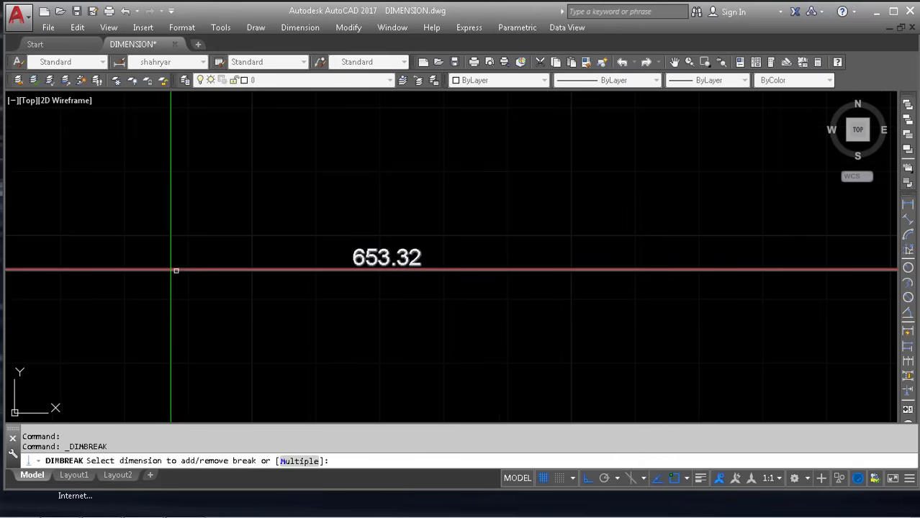
click(183, 271)
click(171, 243)
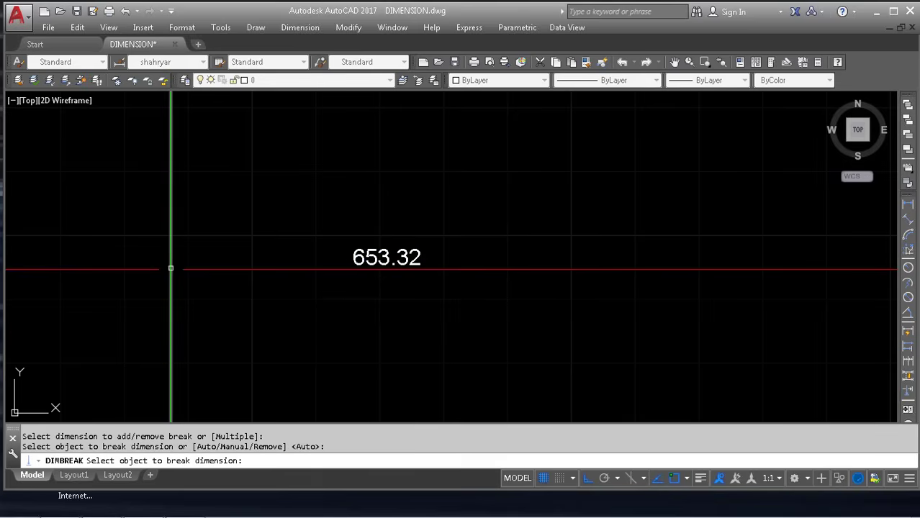
scroll(249, 263, down, 3)
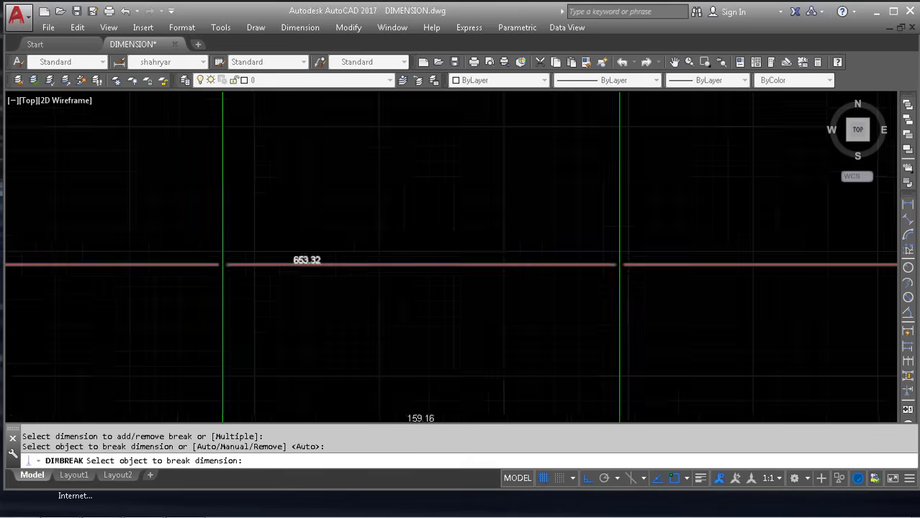
scroll(500, 257, up, 1)
scroll(489, 281, down, 1)
key(Escape)
scroll(374, 238, down, 4)
key(Escape)
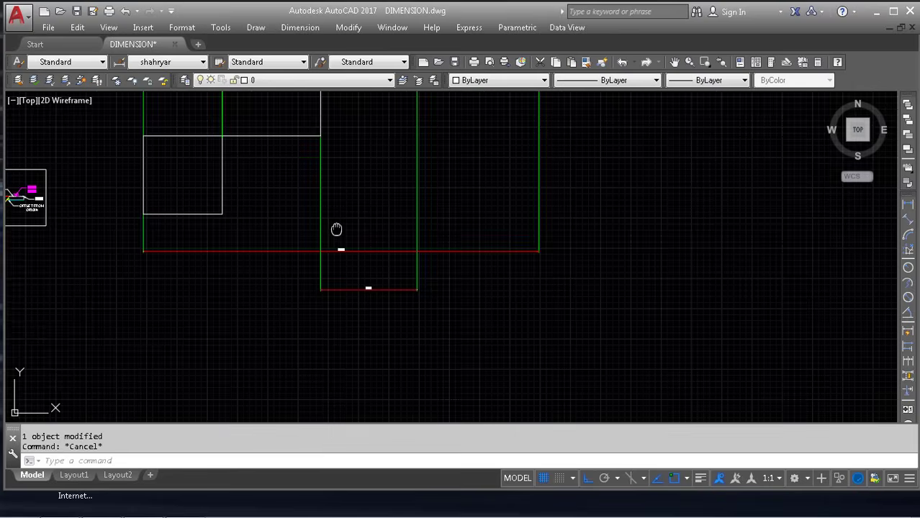
scroll(353, 165, up, 2)
key(Escape)
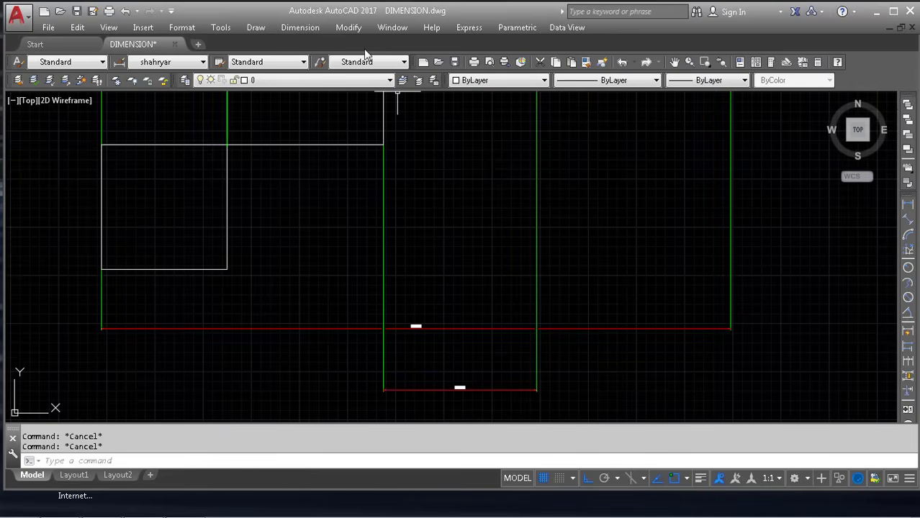
Review the shahryar style's symbols and arrows settings, including the radius jog angle, and close the style manager without changes
text(DST)
key(Return)
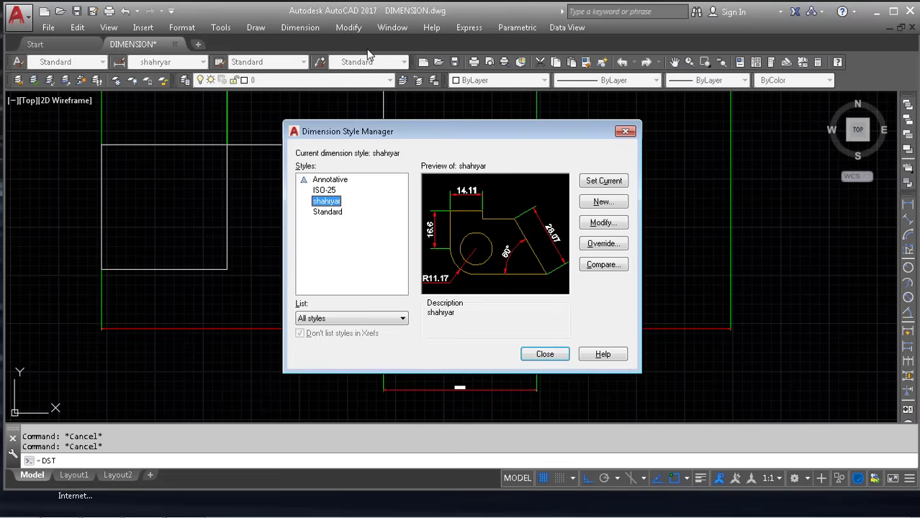
click(610, 245)
key(Escape)
click(602, 224)
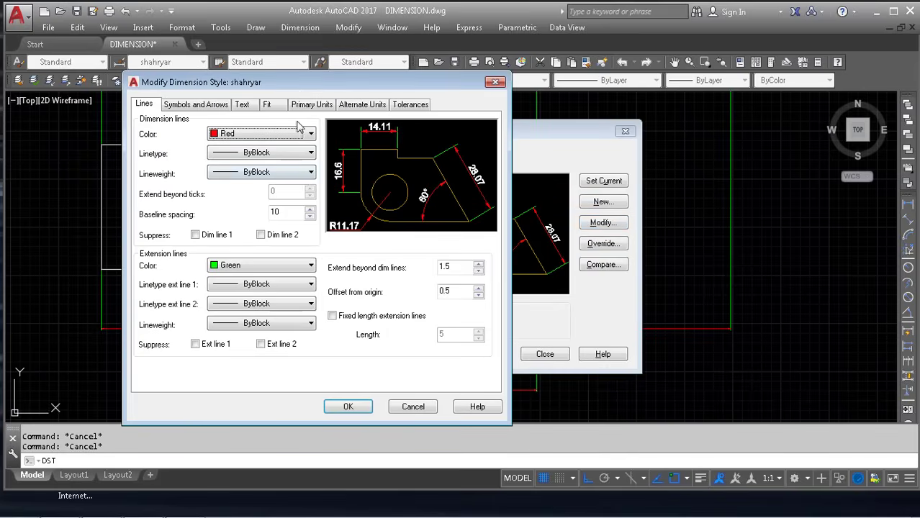
click(201, 105)
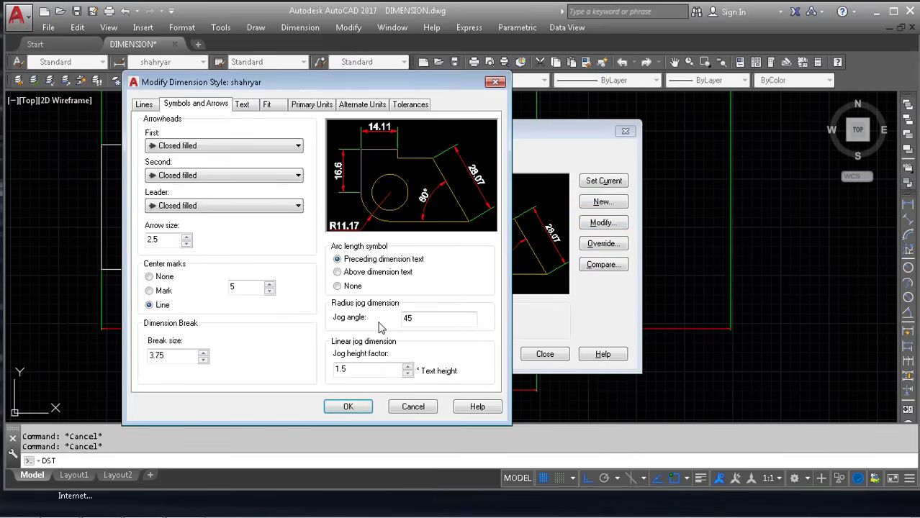
click(413, 407)
click(545, 355)
scroll(465, 318, down, 5)
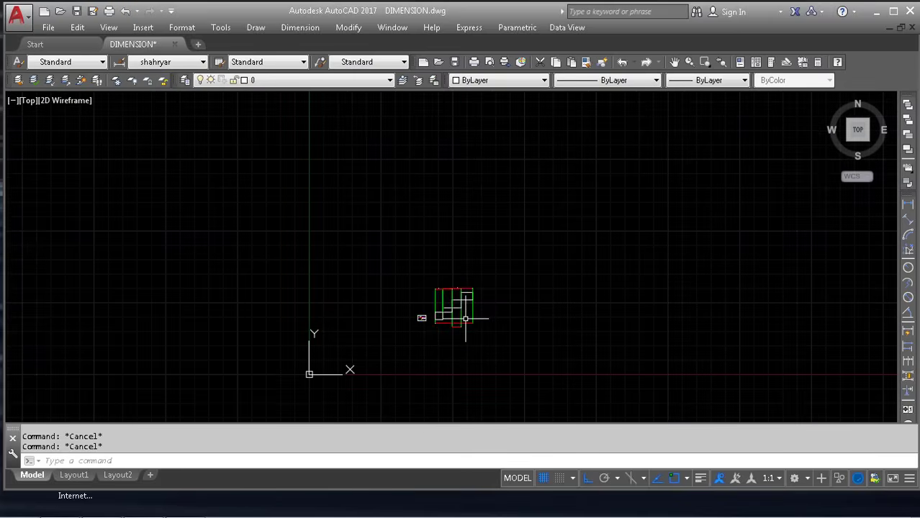
text(c)
key(Return)
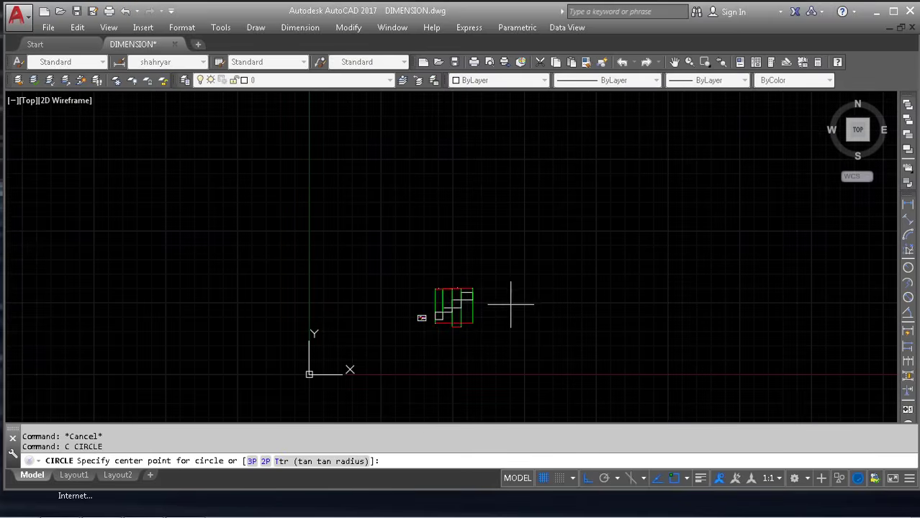
scroll(539, 304, down, 2)
key(Escape)
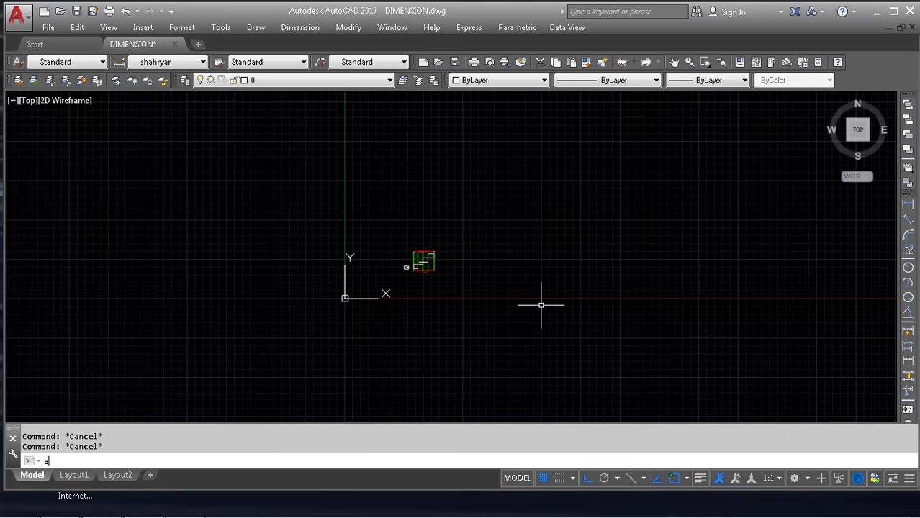
Draw a large three-point arc that starts below the origin and rises past the dimensioned shapes
key(Return)
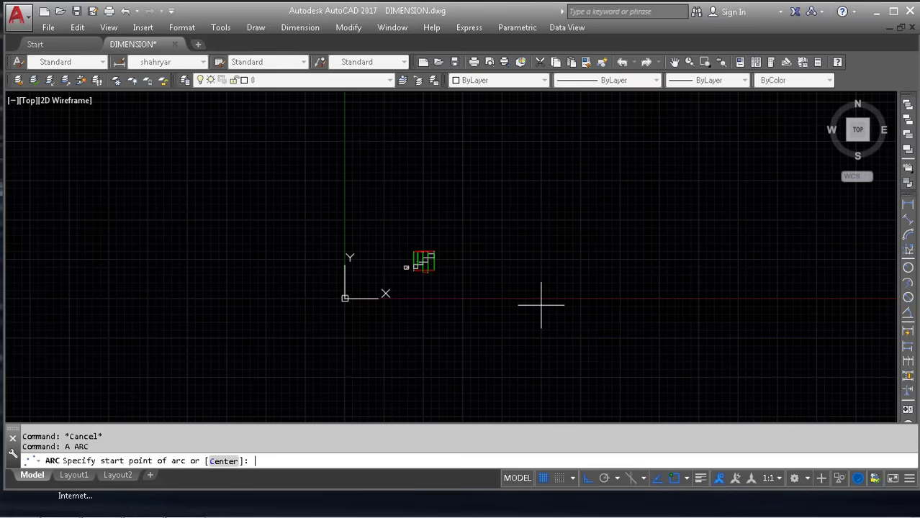
click(325, 340)
click(454, 207)
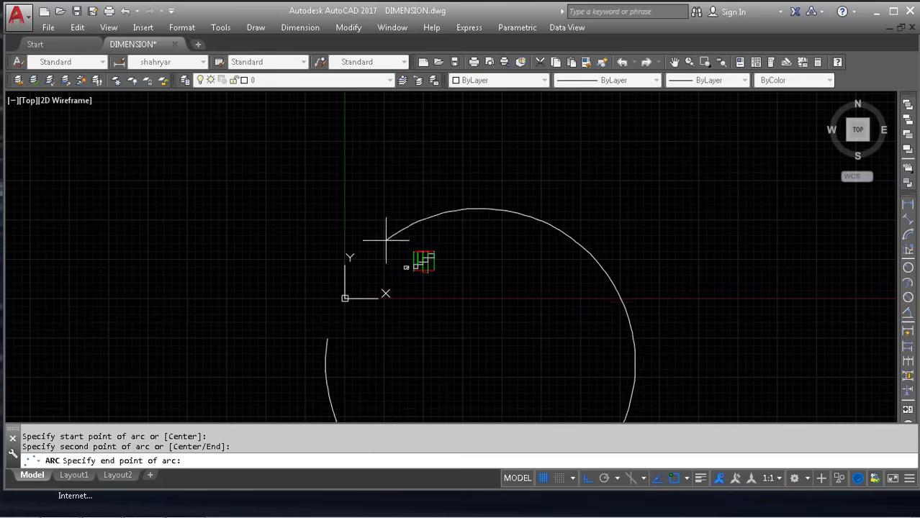
click(555, 174)
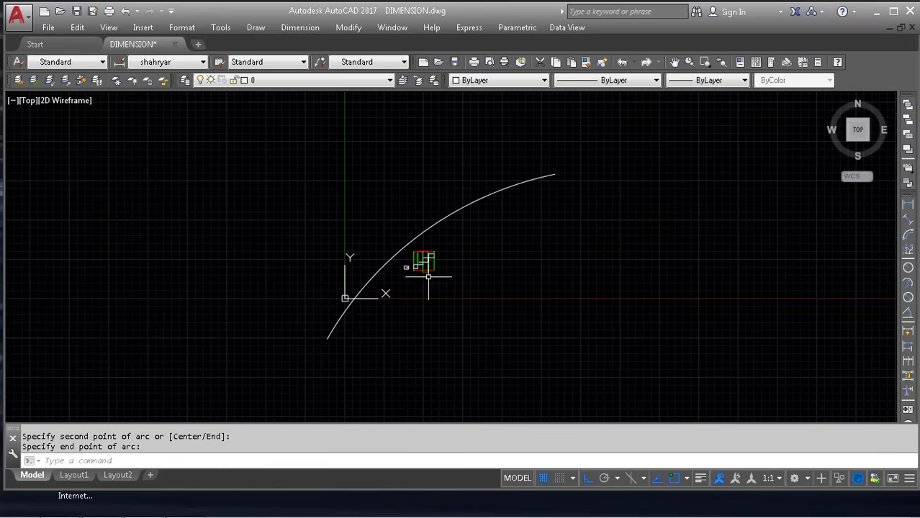
key(Escape)
key(Escape)
Draw three connected lines forming an open-topped U whose two vertical sides cross the arc
text(l)
key(Return)
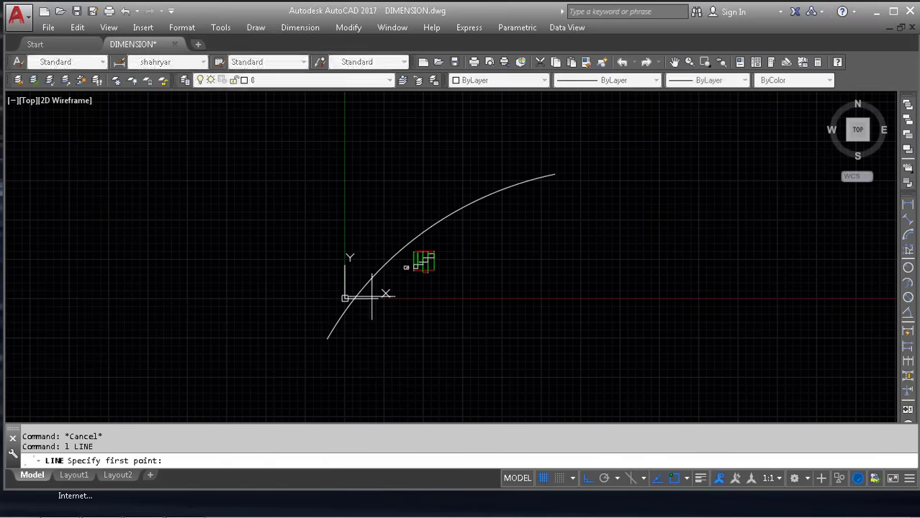
scroll(354, 269, up, 6)
click(431, 215)
click(514, 317)
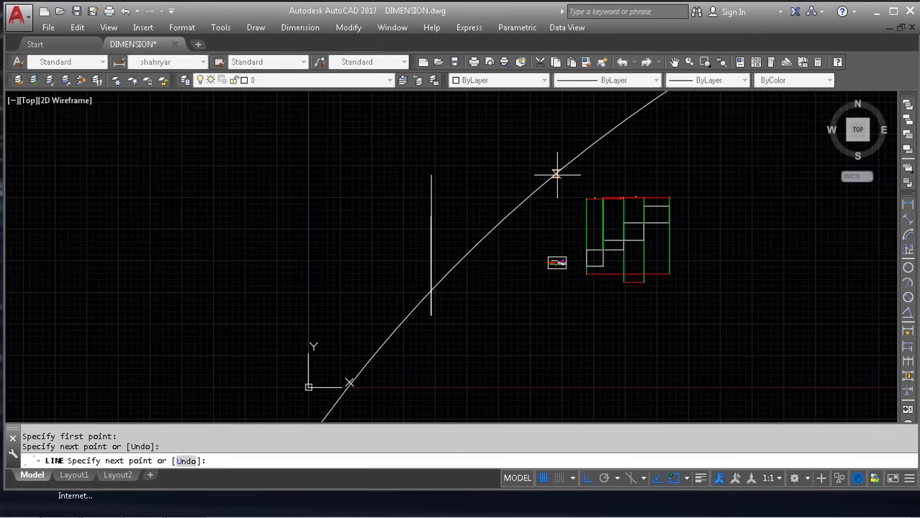
click(539, 216)
click(540, 169)
key(Escape)
Trim the arc's portions outside the two vertical lines, using the U-shaped lines as cutting edges
click(302, 154)
click(578, 373)
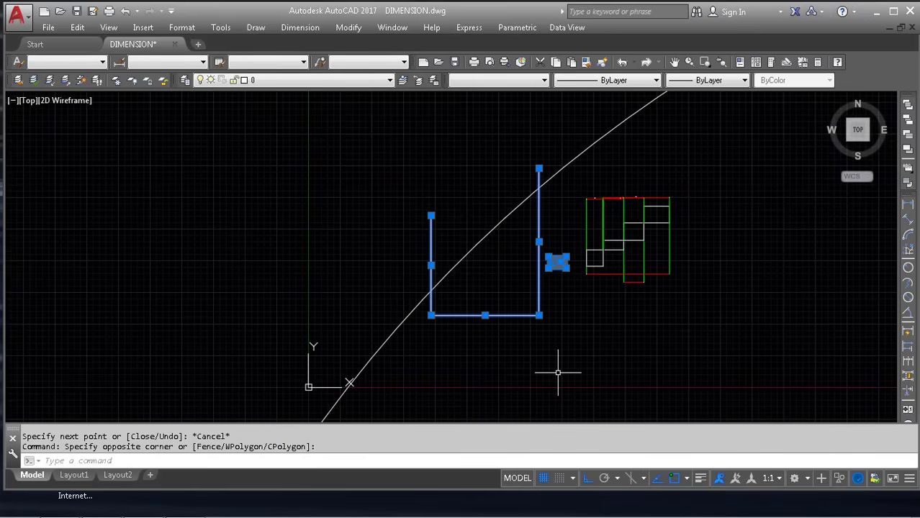
text(te cor)
key(Return)
click(684, 106)
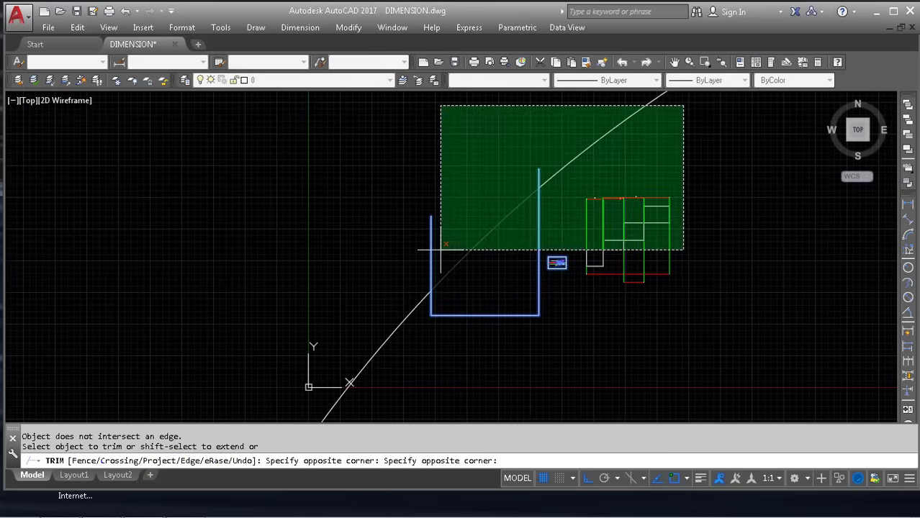
click(571, 146)
click(387, 287)
click(395, 325)
key(Escape)
key(Escape)
key(Escape)
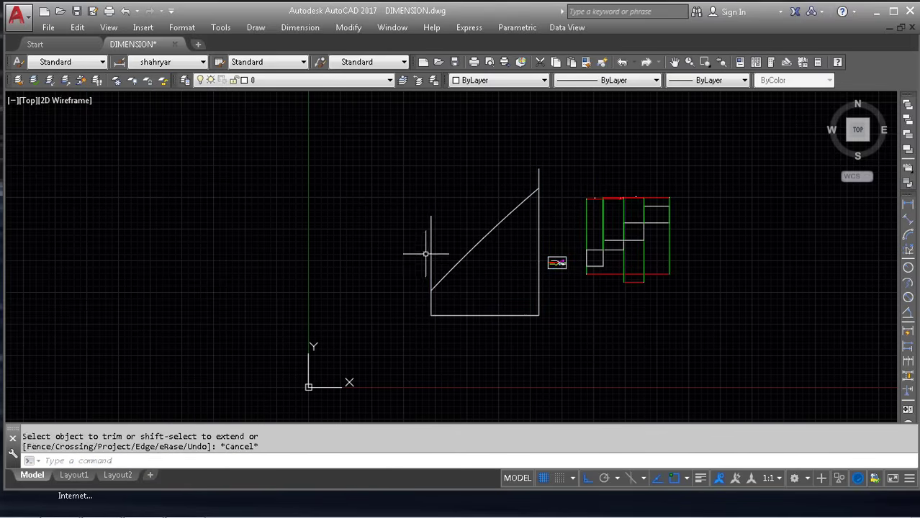
Erase the three U-shaped construction lines, keeping only the trimmed arc
click(457, 216)
click(424, 244)
click(567, 329)
click(505, 306)
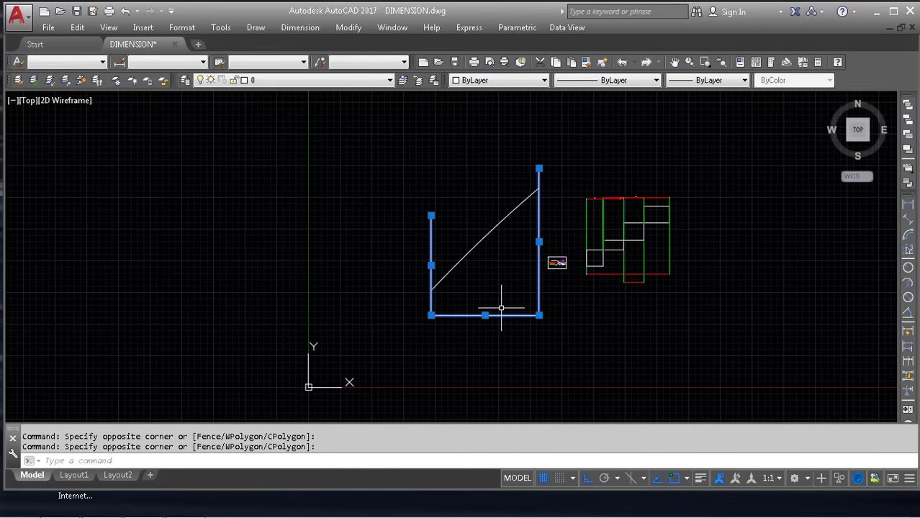
text(e)
key(Return)
scroll(411, 220, up, 4)
scroll(396, 243, down, 2)
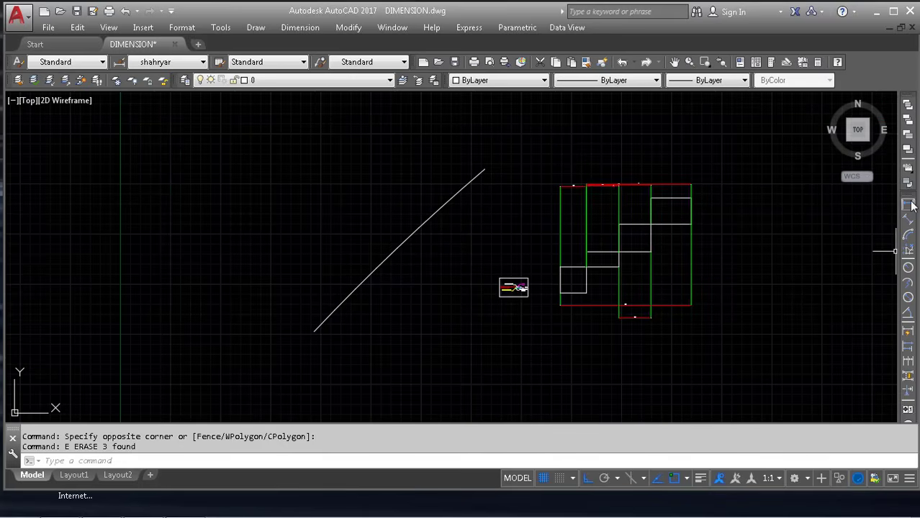
Add a radius dimension to the trimmed arc, placing its text on the arc's concave side
click(906, 268)
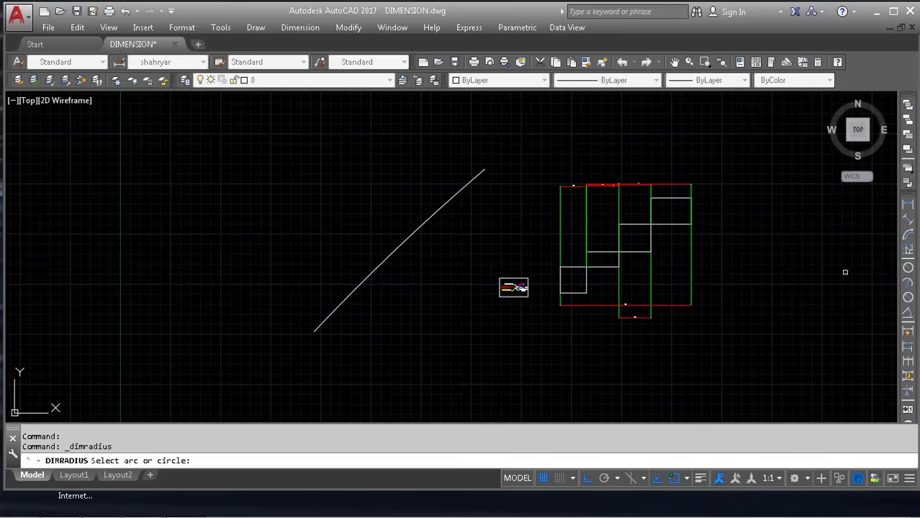
click(446, 206)
click(434, 274)
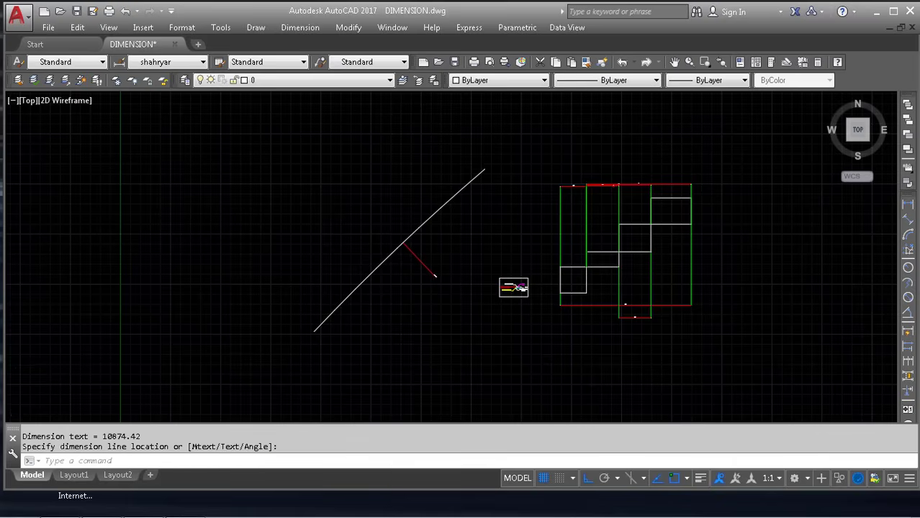
Examine the arc's radius dimension and how far the arc's centre point lies from the shapes
scroll(433, 277, up, 5)
scroll(412, 294, down, 6)
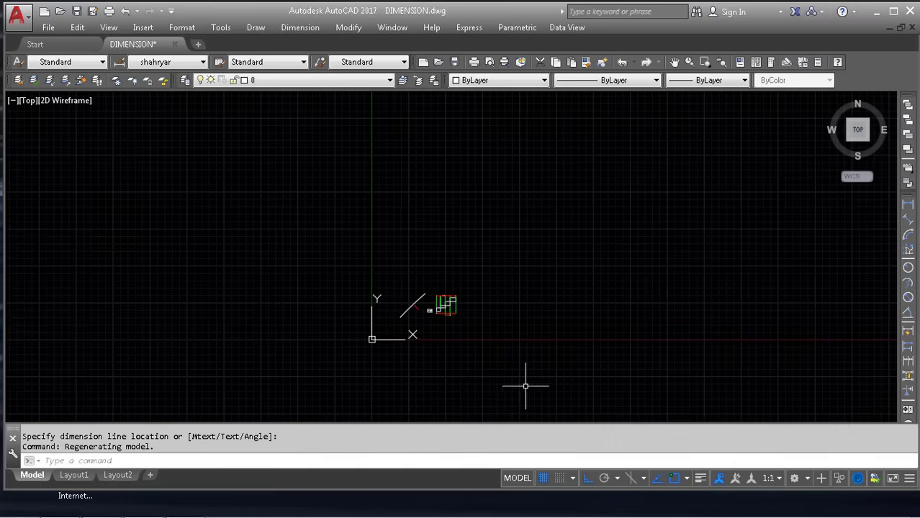
scroll(421, 318, up, 3)
key(Escape)
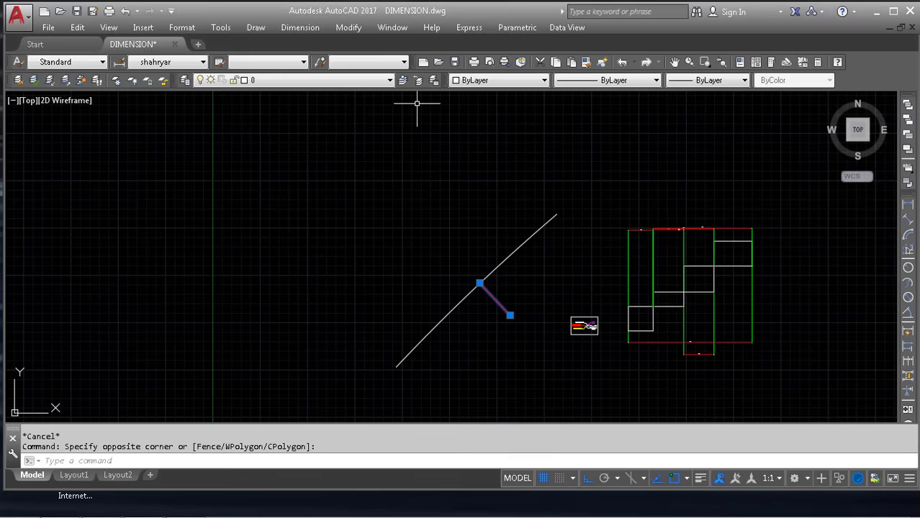
key(Escape)
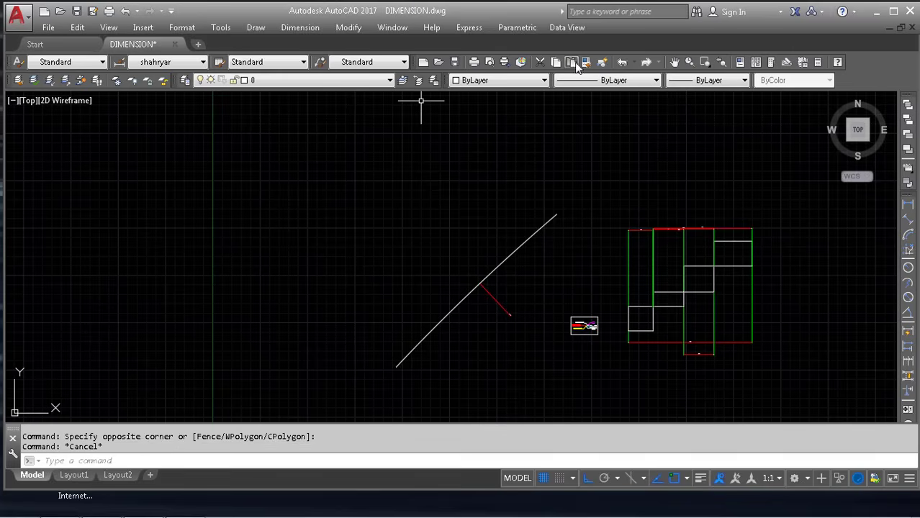
key(Escape)
scroll(472, 324, up, 3)
scroll(472, 324, up, 2)
middle_drag(472, 325, 527, 301)
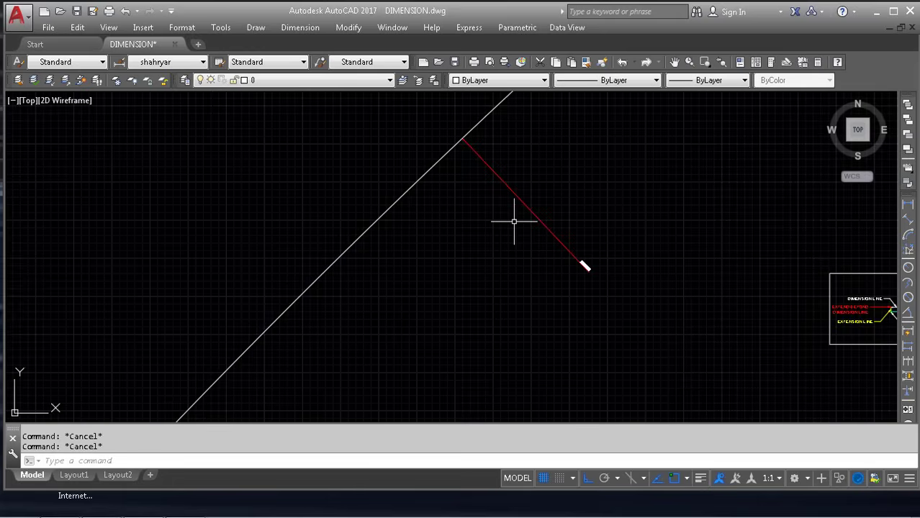
scroll(536, 268, down, 9)
click(566, 255)
click(487, 204)
scroll(490, 198, down, 6)
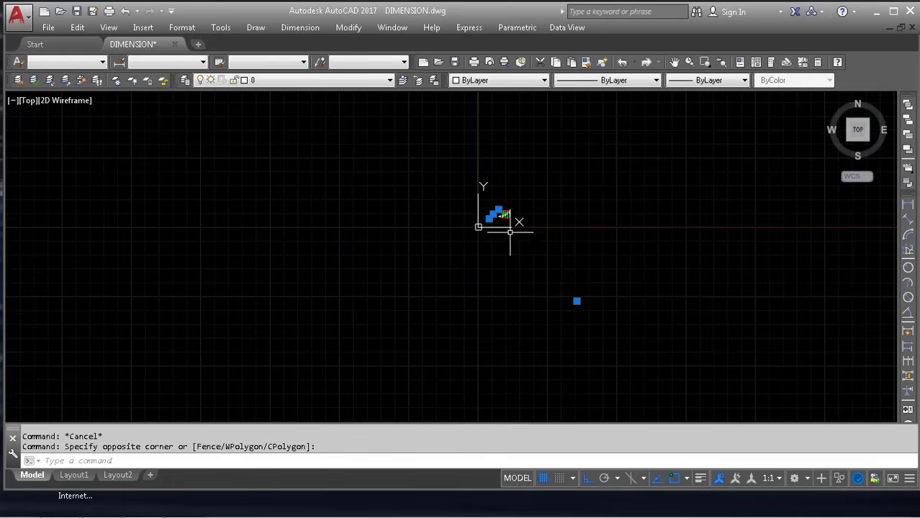
scroll(571, 301, up, 4)
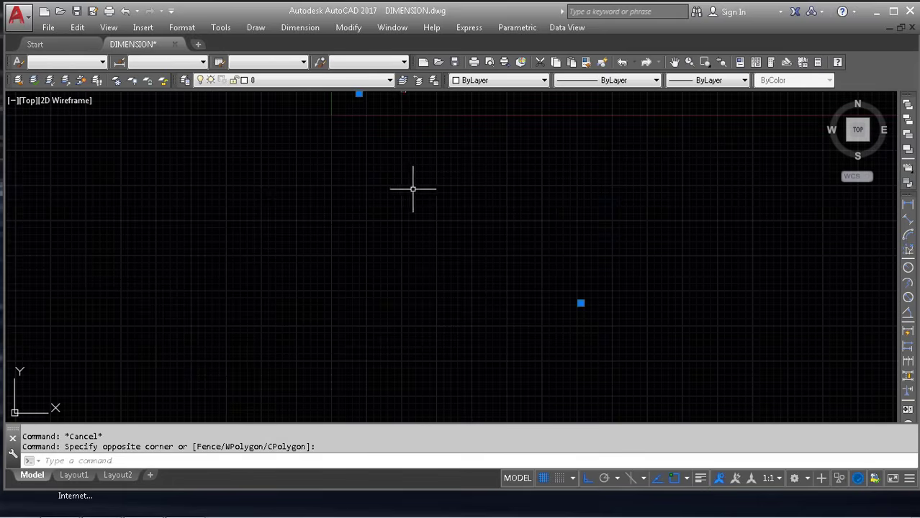
scroll(541, 264, down, 8)
scroll(369, 195, up, 4)
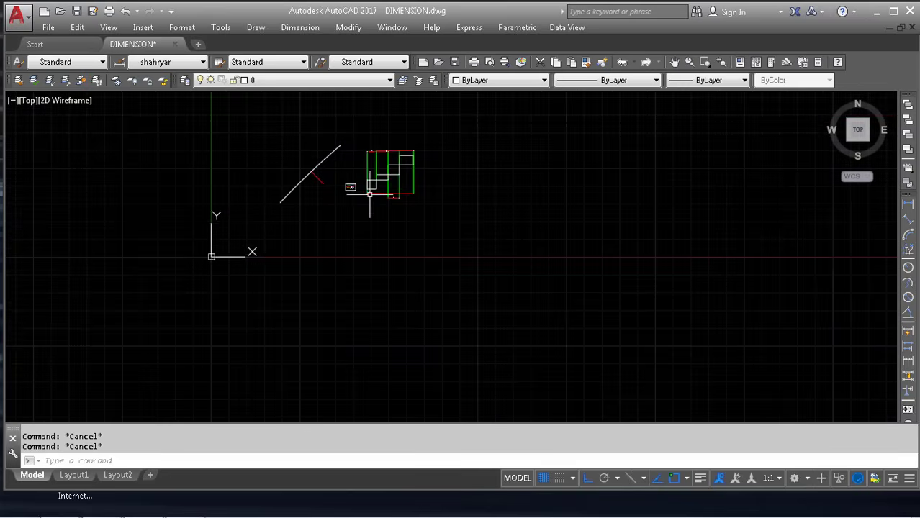
Erase the arc's radius dimension and undo that erasure
text(e)
key(Return)
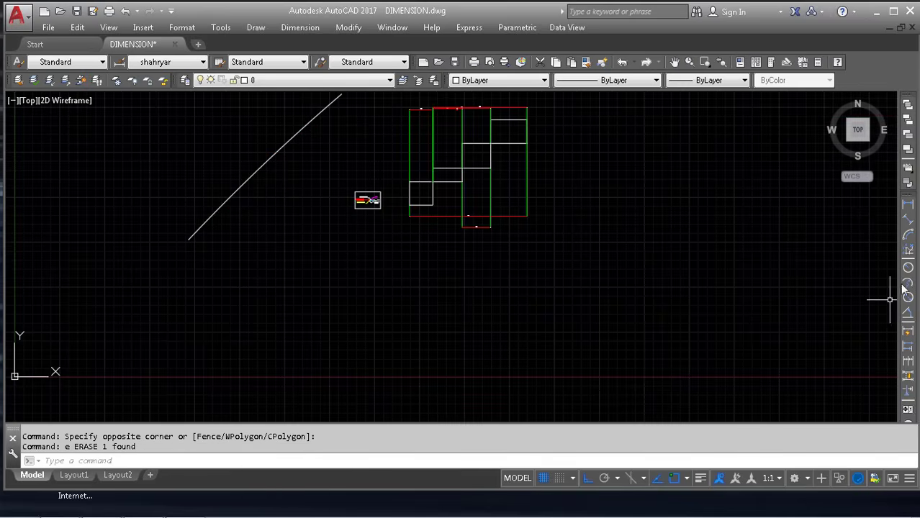
key(Escape)
key(Escape)
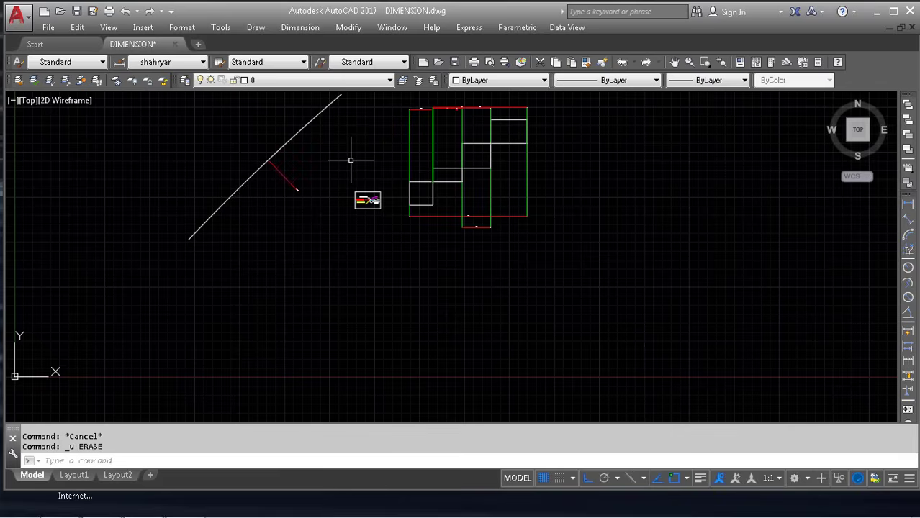
Examine the radius dimension's arrowhead at the arc, its dimension line and its text
scroll(293, 178, up, 5)
middle_drag(358, 305, 409, 346)
middle_drag(246, 231, 513, 419)
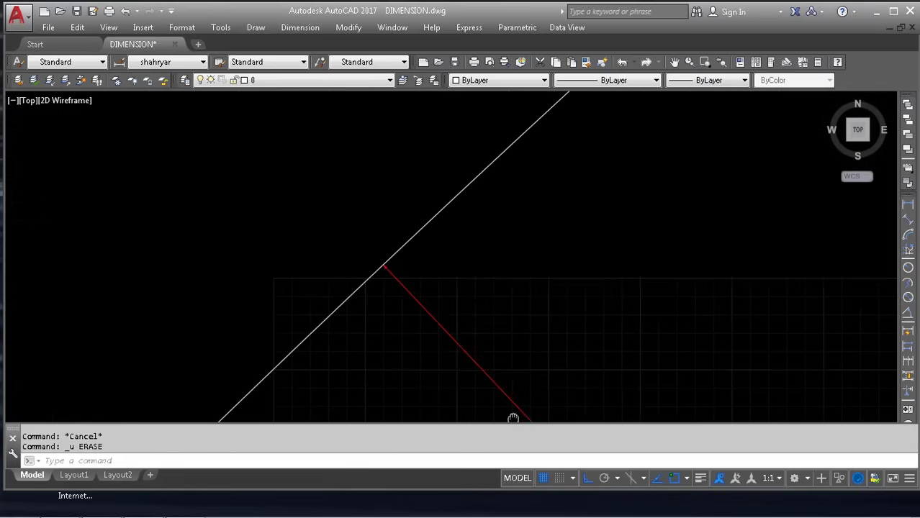
scroll(411, 264, up, 2)
scroll(338, 270, down, 4)
middle_drag(533, 347, 454, 77)
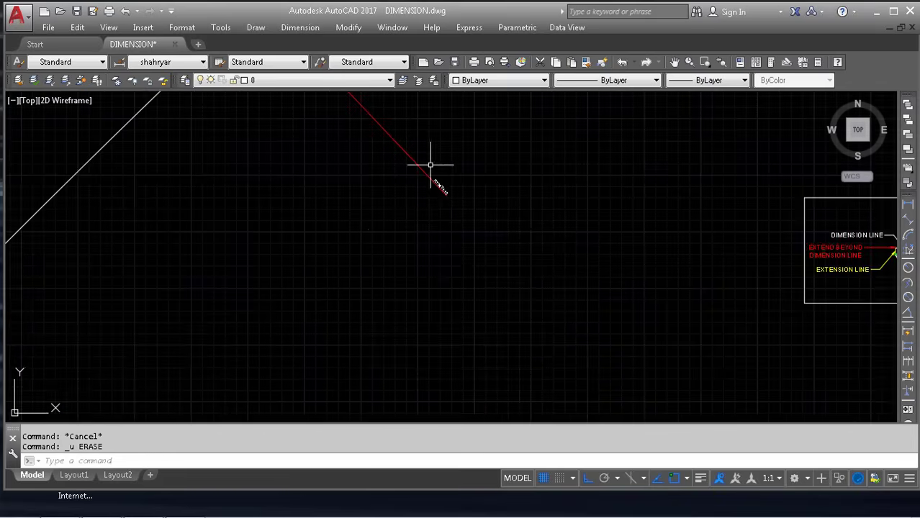
scroll(430, 165, up, 3)
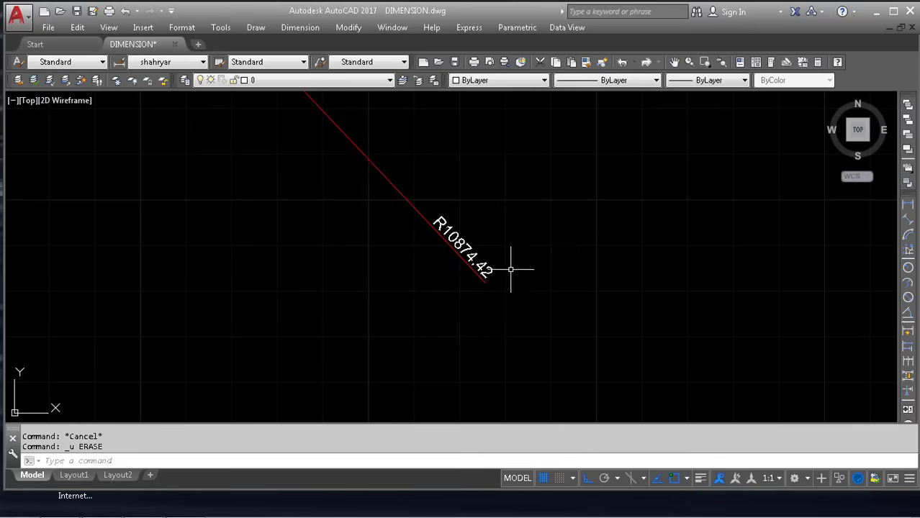
scroll(481, 255, down, 3)
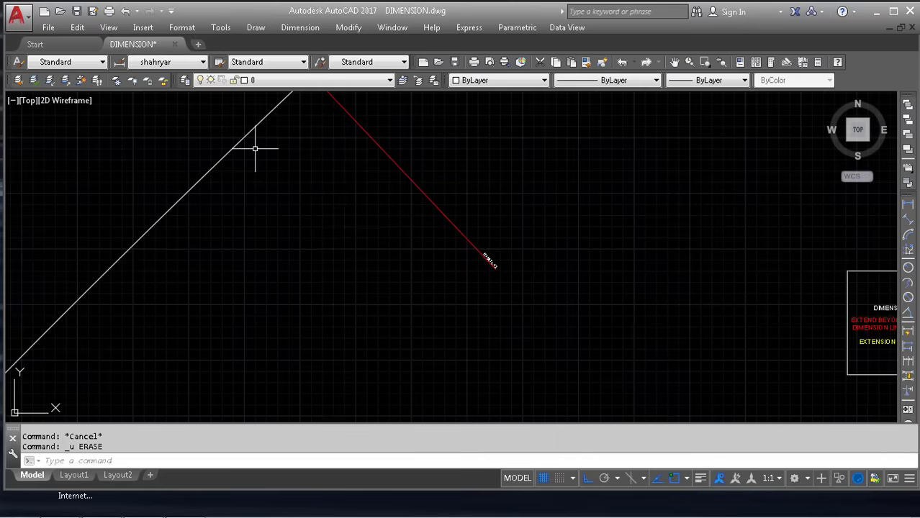
Erase the arc's plain radius dimension
click(552, 174)
click(414, 252)
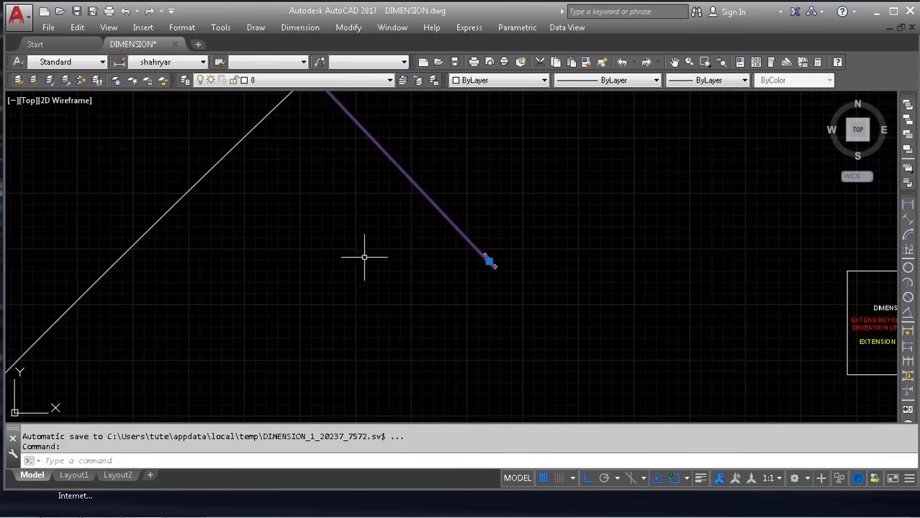
text(E)
key(Return)
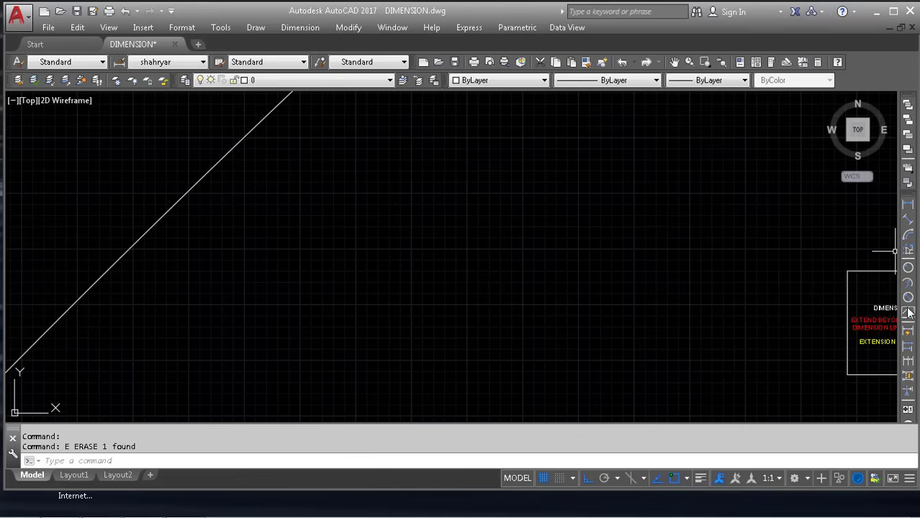
Add a jogged radius dimension to the arc with an overridden centre near the arc and the jog midway along its line
click(908, 284)
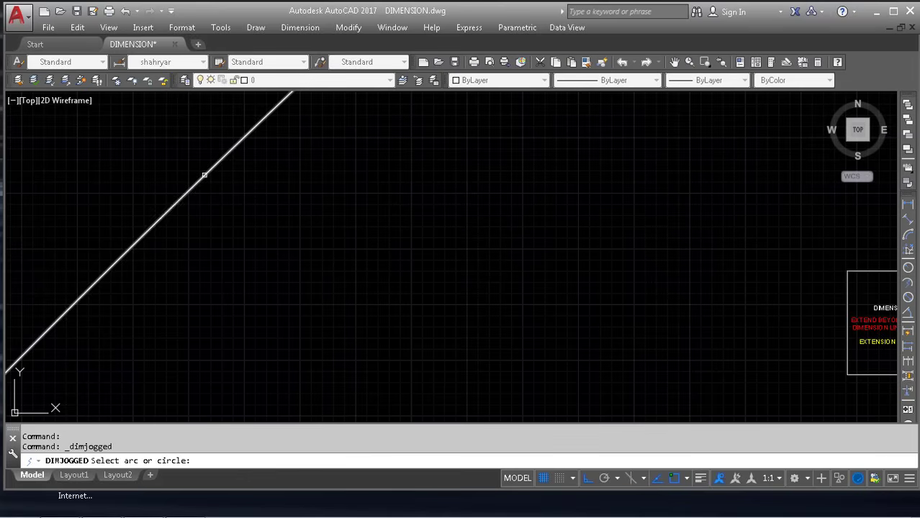
click(207, 173)
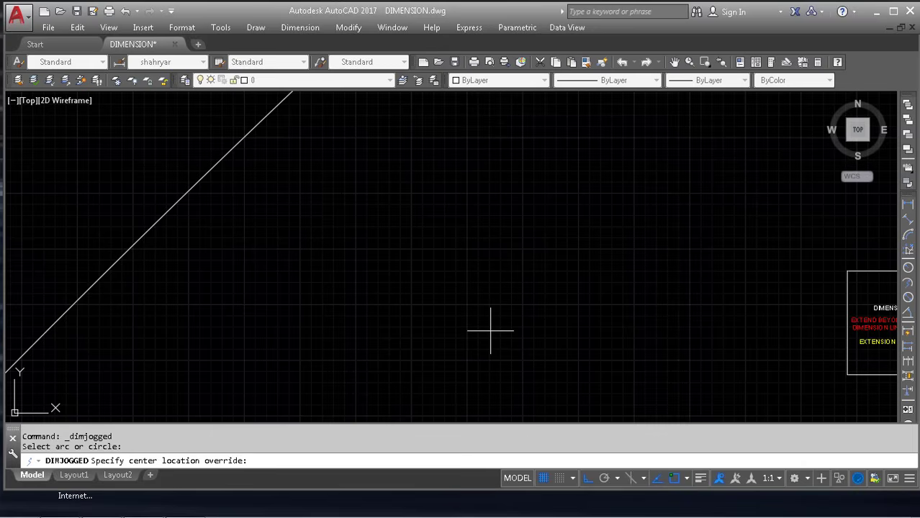
click(490, 331)
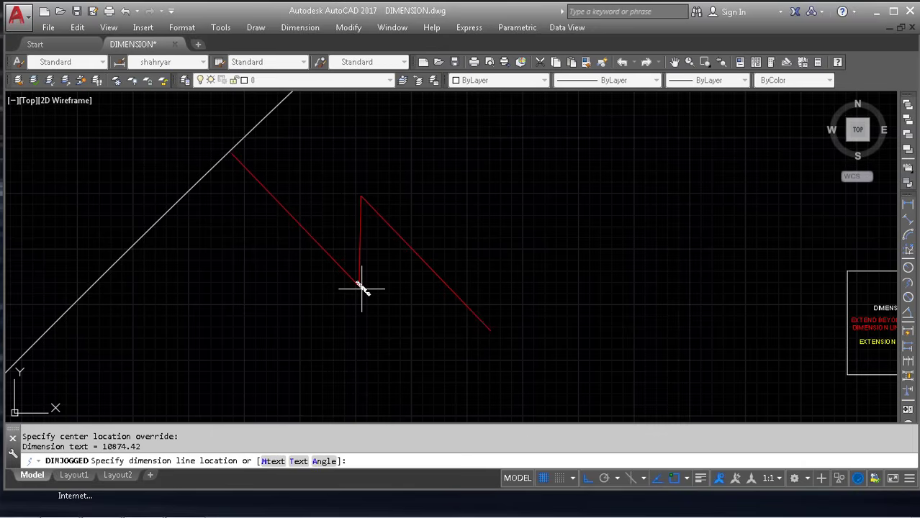
click(300, 222)
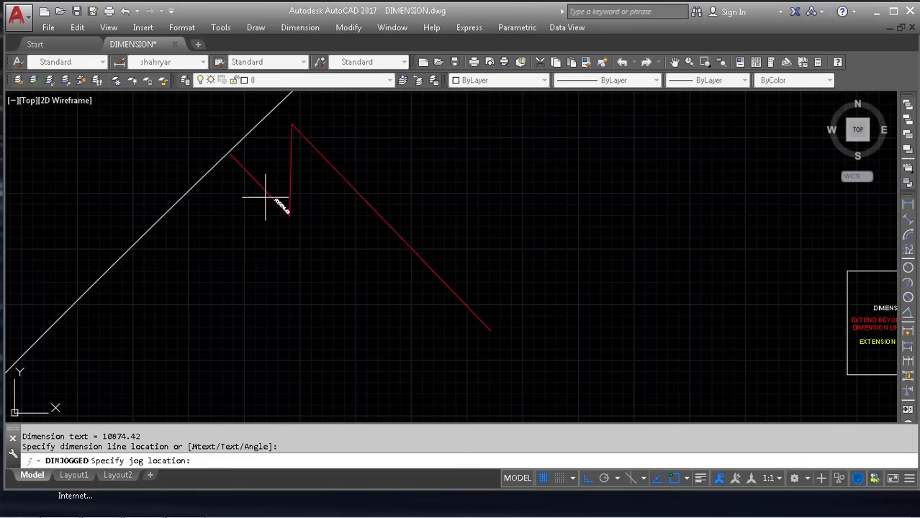
click(365, 243)
Examine the jogged radius dimension's jog, overridden centre end and text
scroll(283, 267, down, 4)
scroll(308, 271, up, 3)
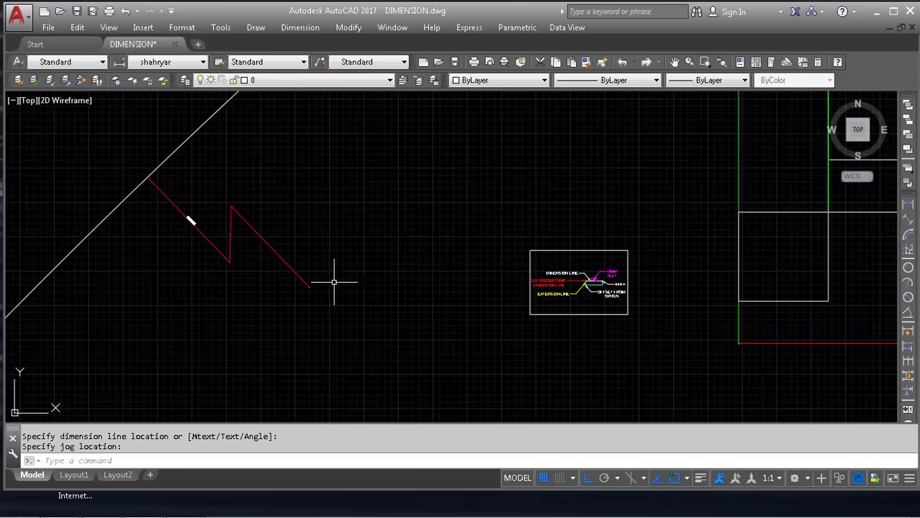
scroll(315, 289, down, 4)
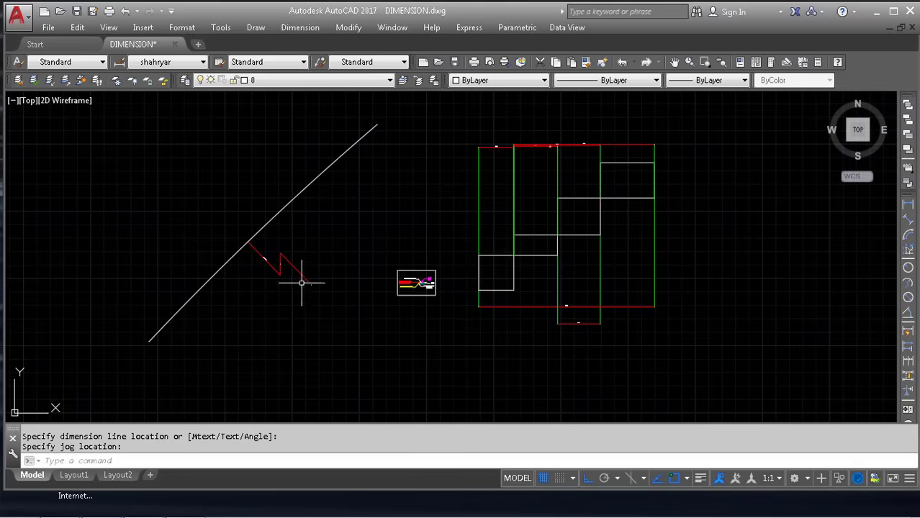
scroll(288, 272, up, 4)
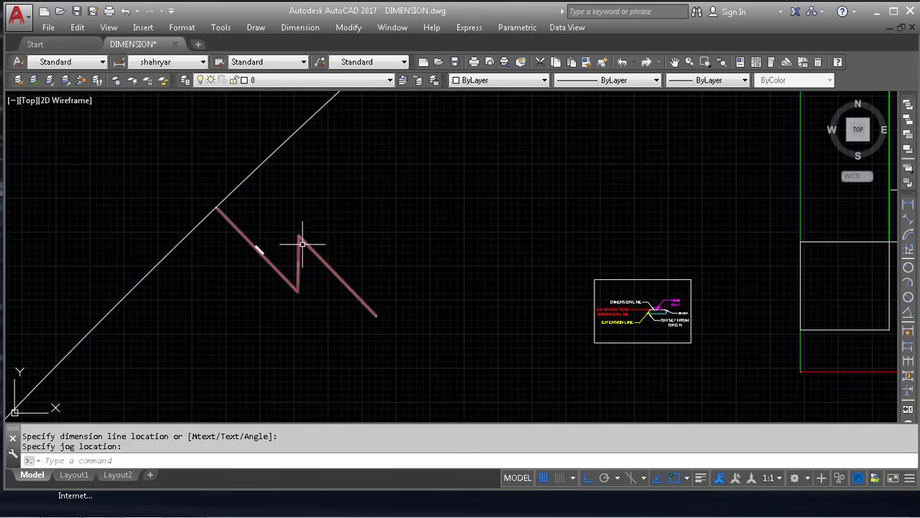
scroll(259, 251, up, 4)
scroll(261, 250, up, 3)
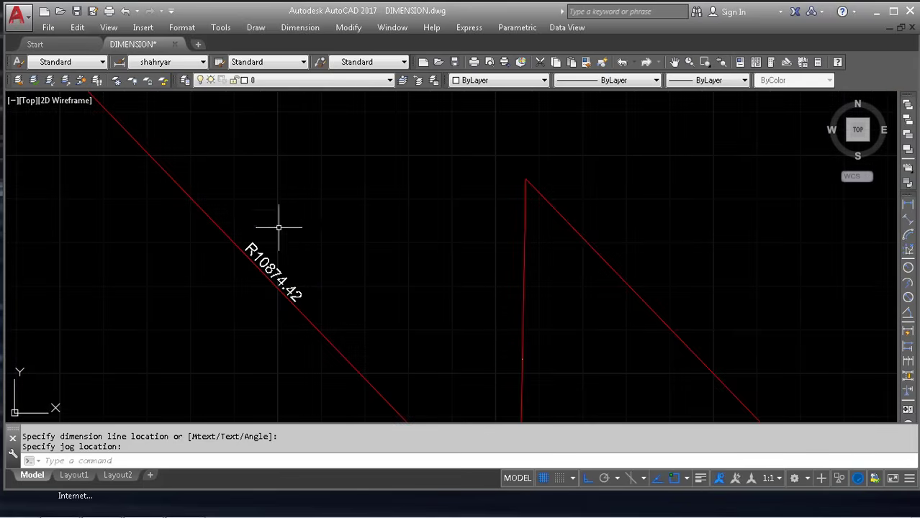
scroll(281, 278, up, 2)
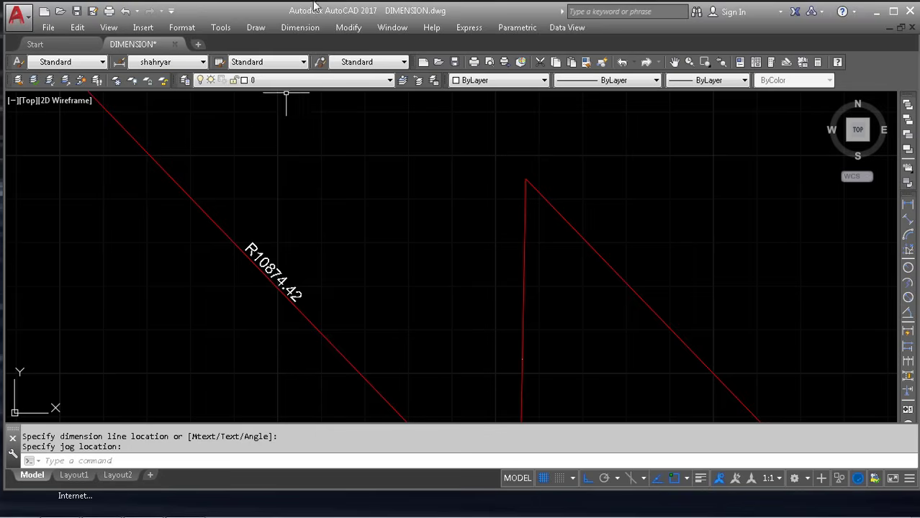
scroll(318, 260, down, 8)
key(Escape)
key(Escape)
scroll(443, 300, down, 1)
click(443, 303)
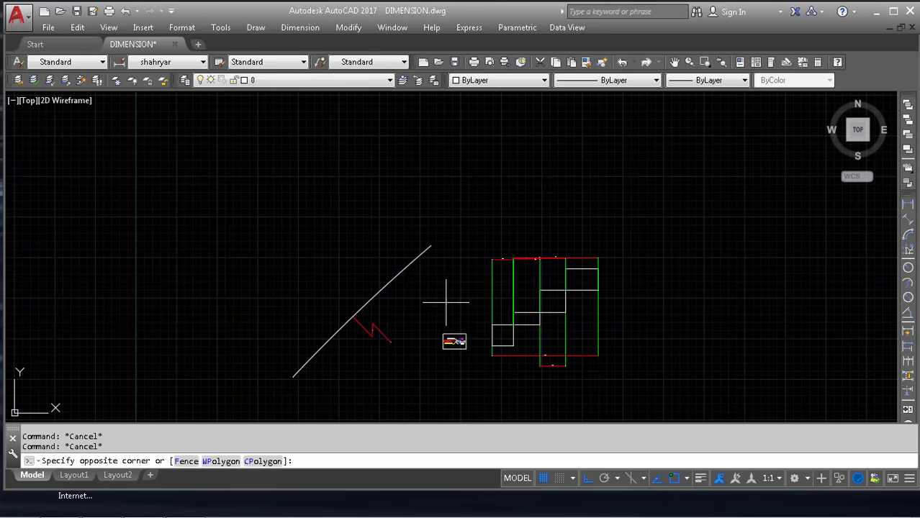
click(354, 213)
key(Escape)
key(Escape)
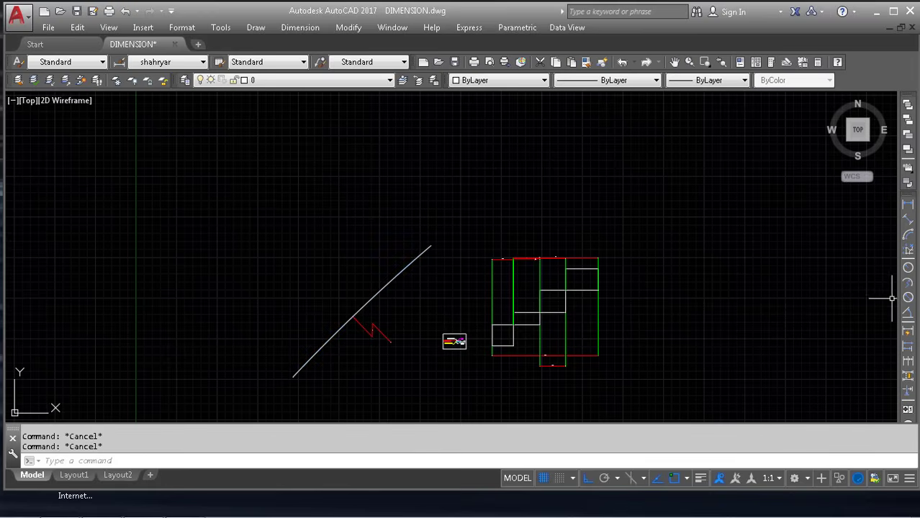
Draw a long horizontal line above the arc and the dimensioned rectangles
middle_drag(643, 318, 449, 357)
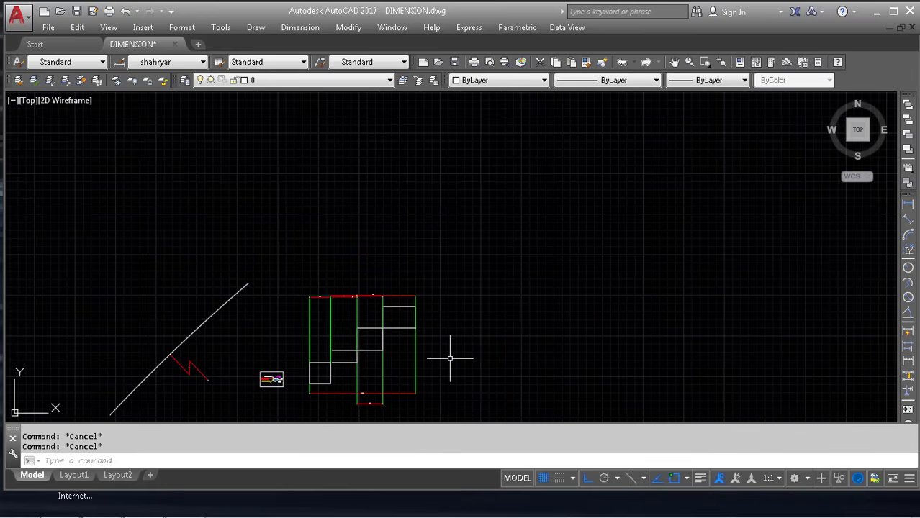
text(l)
key(Return)
click(112, 238)
scroll(586, 276, down, 3)
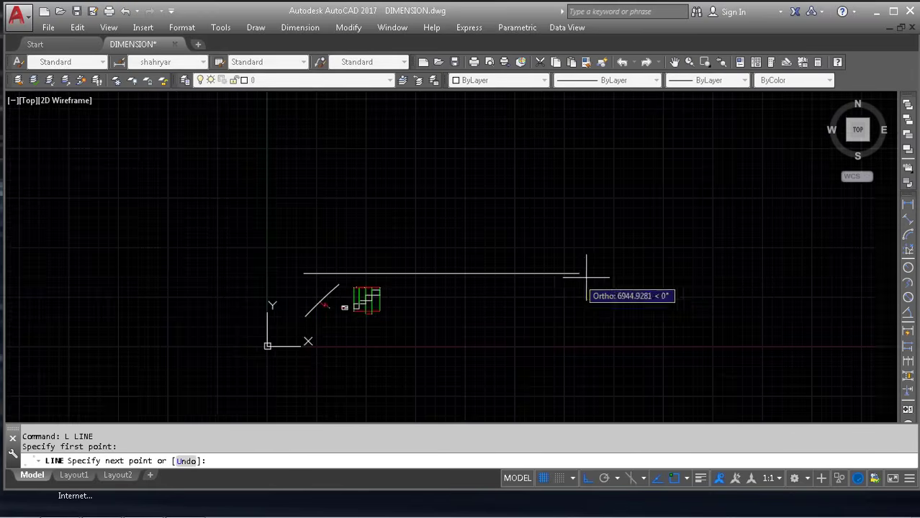
click(746, 273)
key(Escape)
key(Escape)
click(544, 290)
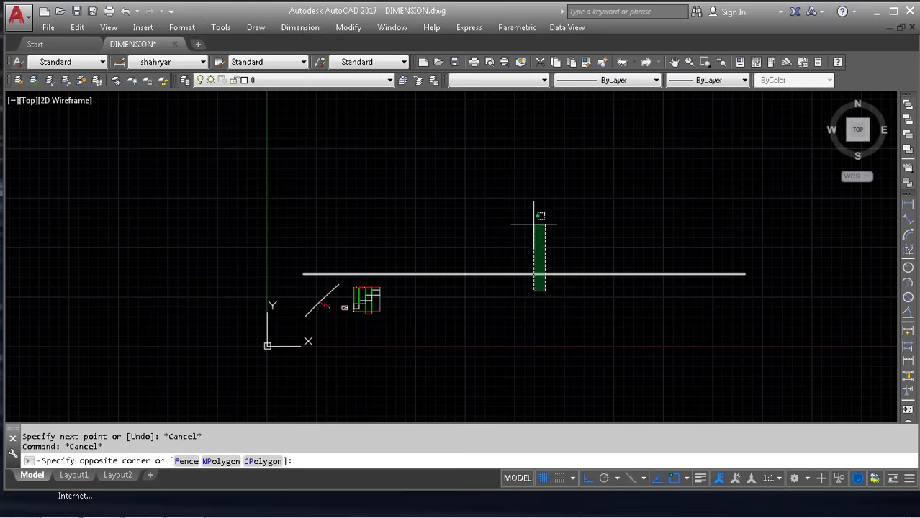
click(533, 224)
text(tr)
key(F1)
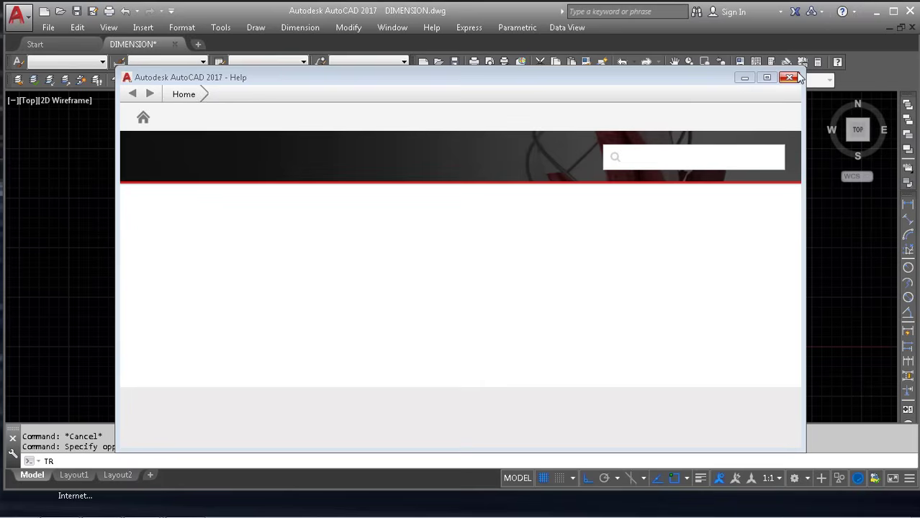
click(799, 77)
key(Escape)
key(Escape)
key(Escape)
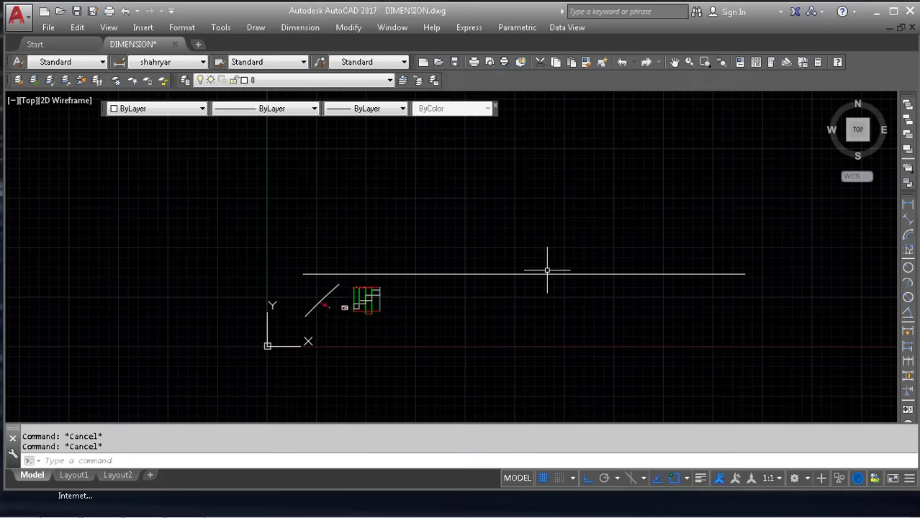
mouse_move(106, 109)
mouse_down()
mouse_move(548, 55)
mouse_move(531, 78)
mouse_move(560, 71)
mouse_move(558, 83)
mouse_up()
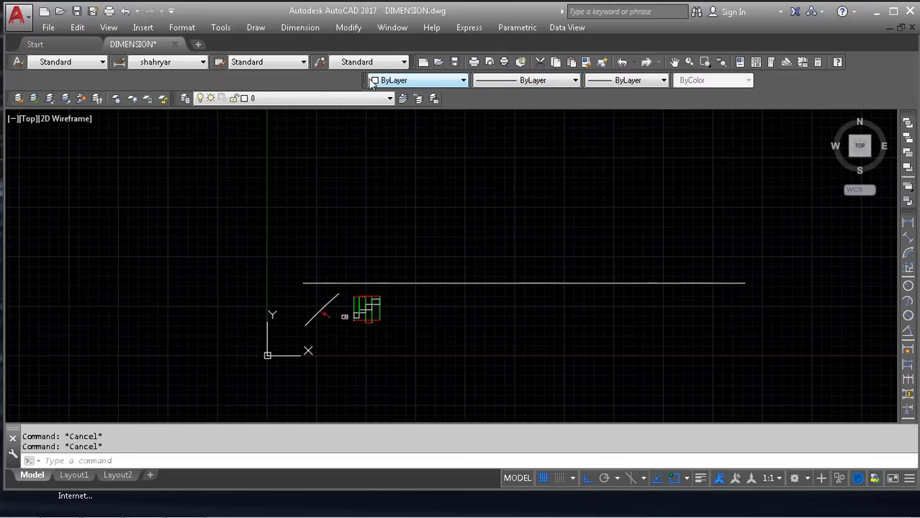
mouse_move(370, 83)
mouse_down()
mouse_move(423, 118)
mouse_move(448, 87)
mouse_up()
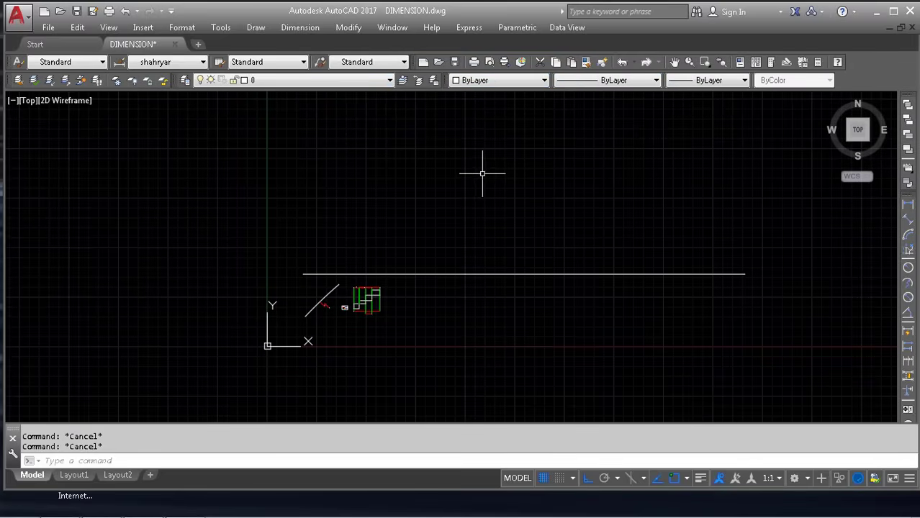
Break the long horizontal line, removing its middle part and leaving a short segment at each end
text(br)
key(Return)
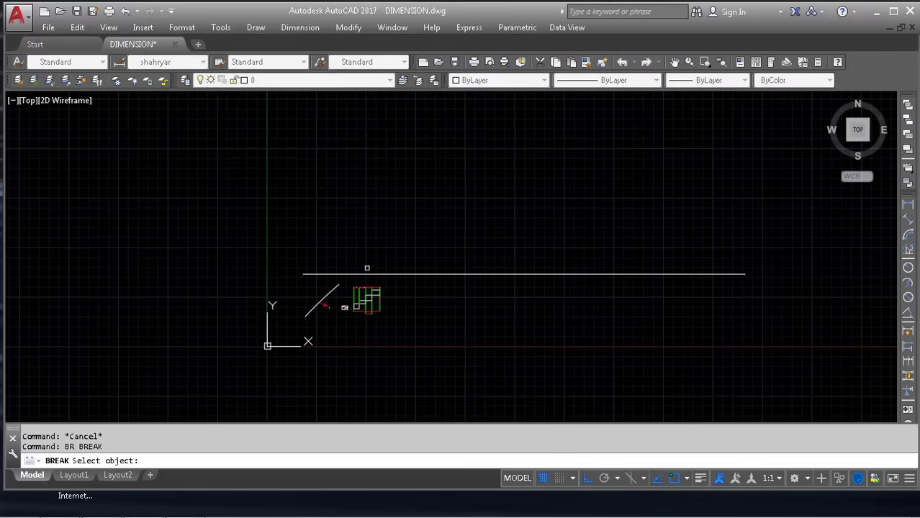
click(370, 275)
click(692, 272)
key(Escape)
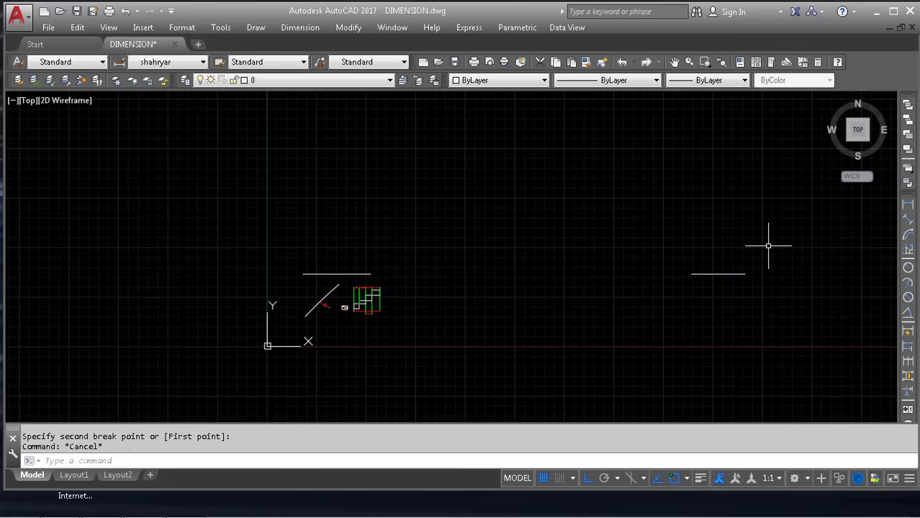
Move the right segment horizontally towards the left one, leaving a small gap between them
click(768, 245)
click(702, 294)
text(m)
key(Return)
click(791, 333)
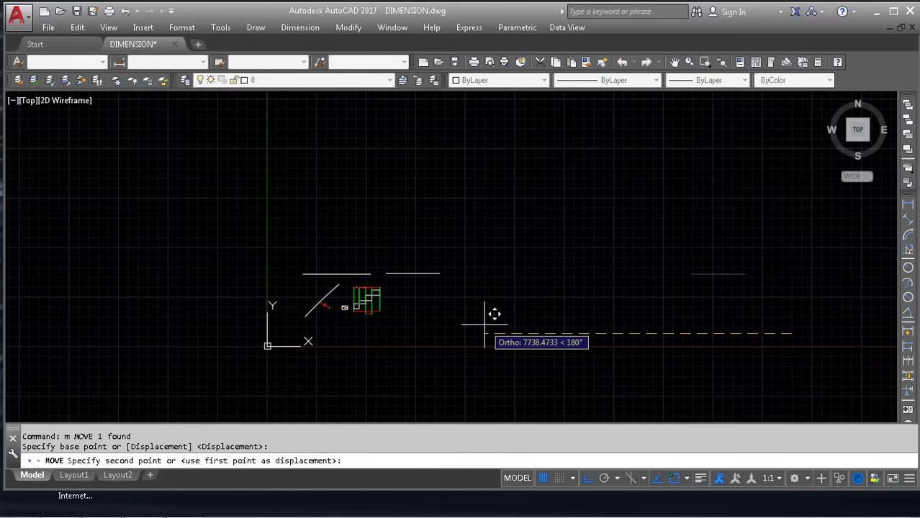
click(485, 324)
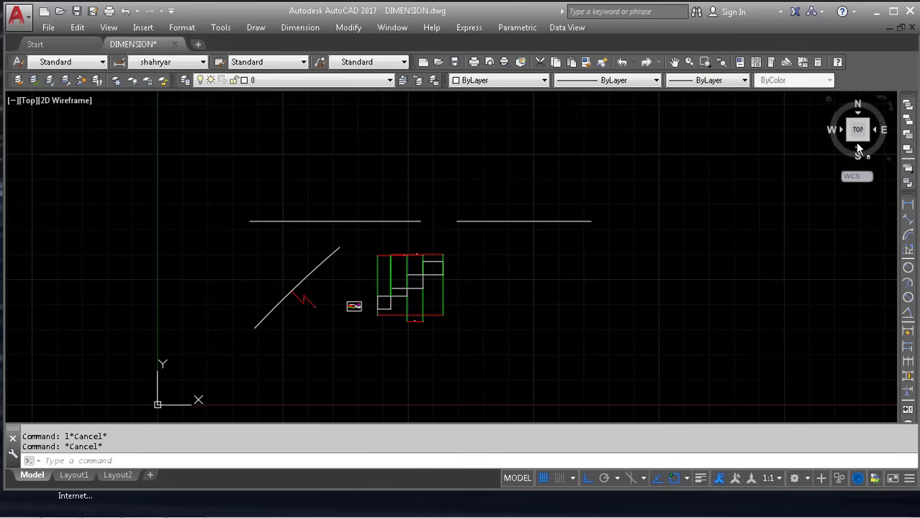
Add a linear dimension above the broken line, from the left segment's outer end to the right segment's outer end
click(909, 203)
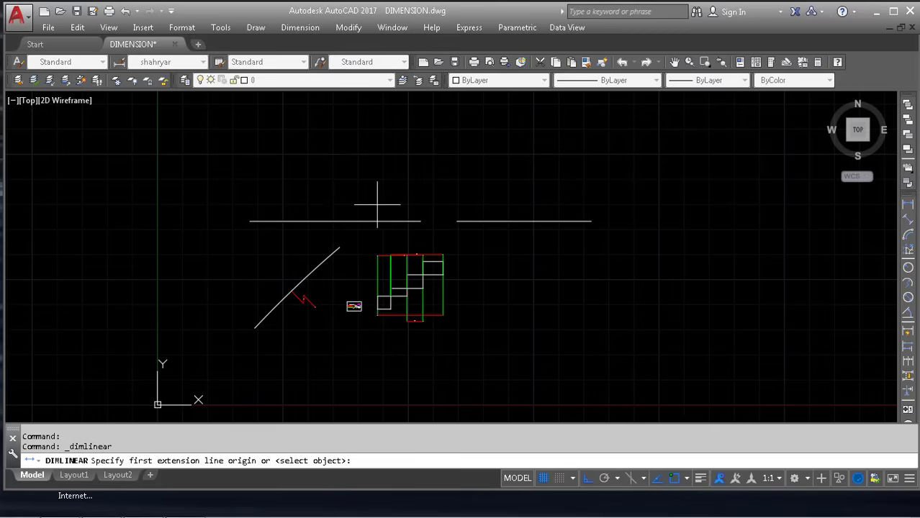
click(249, 220)
click(591, 221)
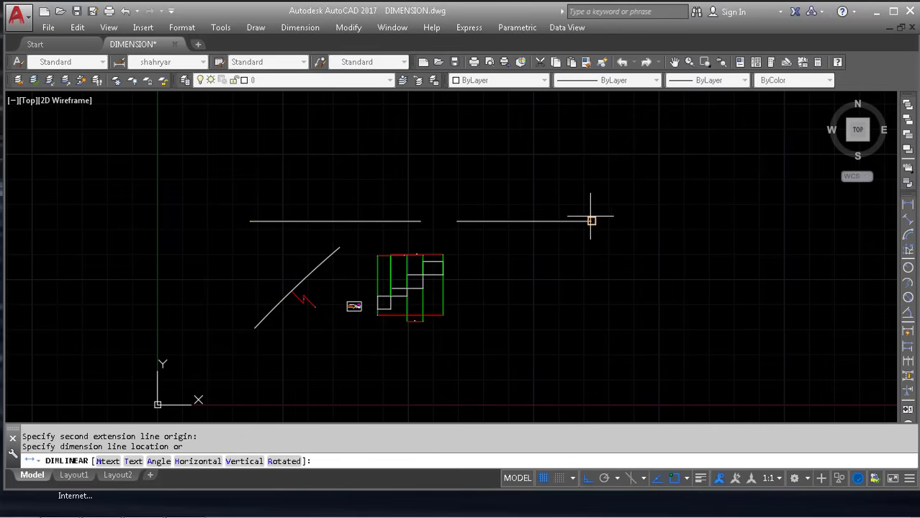
click(436, 183)
scroll(436, 161, up, 6)
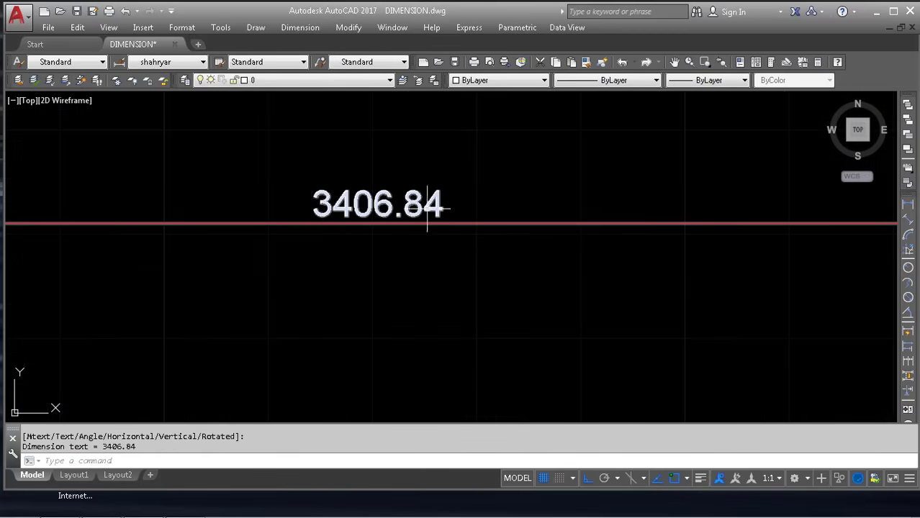
scroll(338, 205, down, 8)
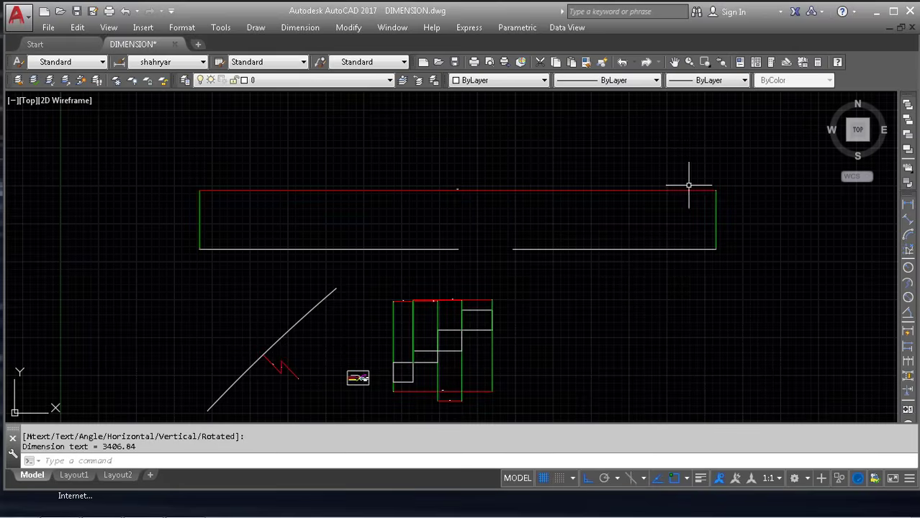
Stretch the dimension's right end together with the right segment about 2085 units to the left
click(423, 247)
key(Escape)
click(727, 156)
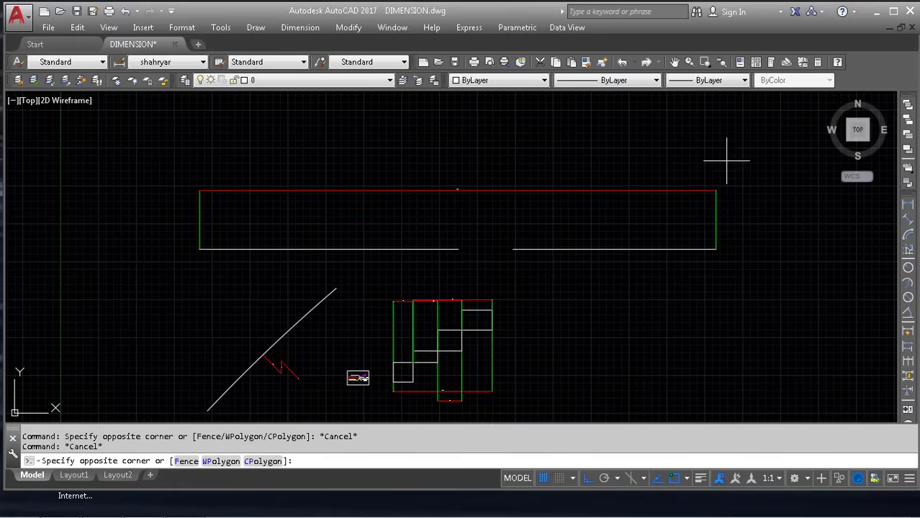
click(507, 268)
text(s)
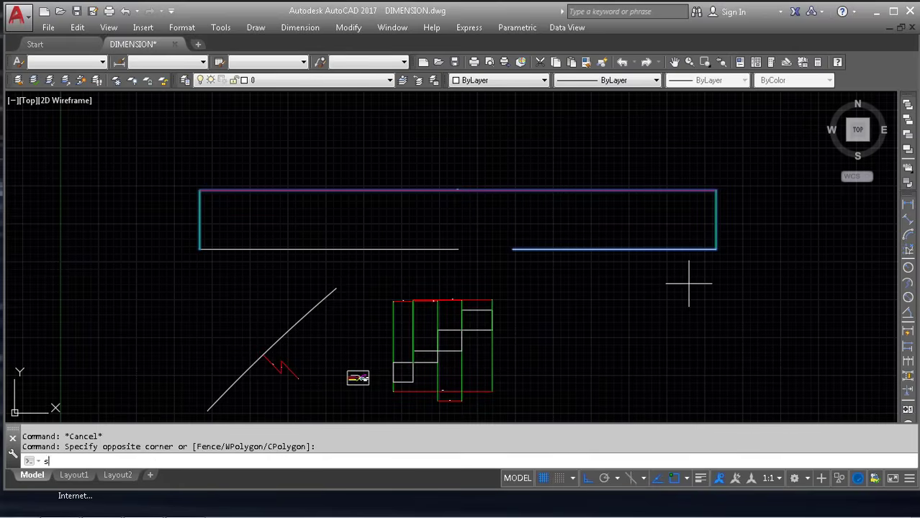
key(Return)
click(714, 279)
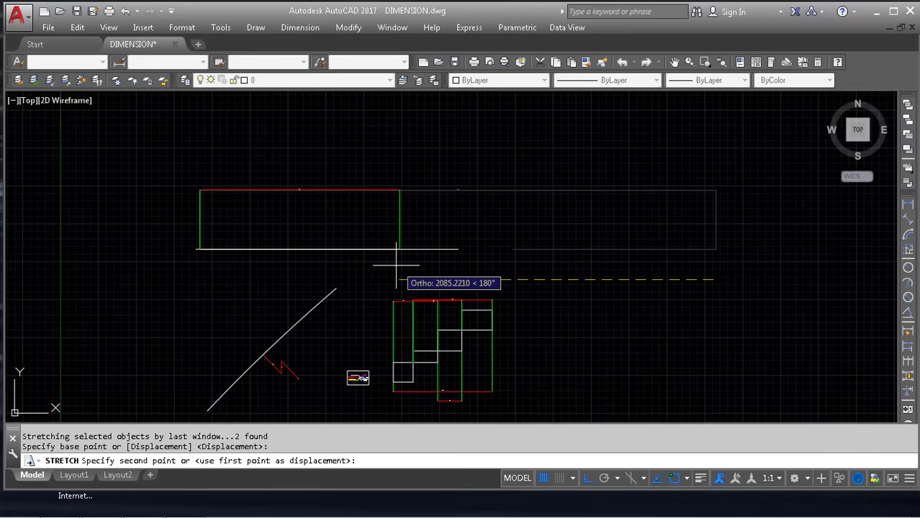
click(400, 265)
key(Escape)
Erase the longer original left segment that extends beyond the shortened dimension
click(432, 249)
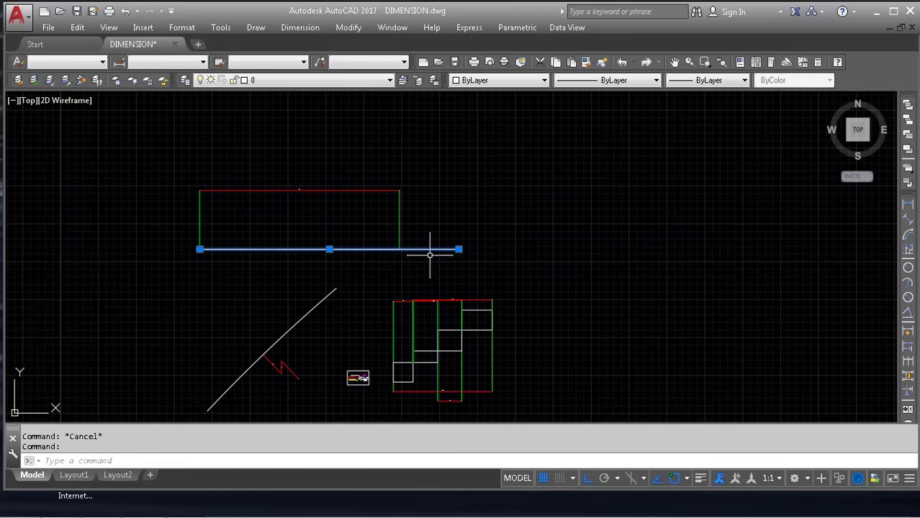
text(e)
key(Return)
Pull the remaining segment's left endpoint in to the foot of the dimension's left extension line
click(370, 243)
click(341, 252)
scroll(214, 249, up, 6)
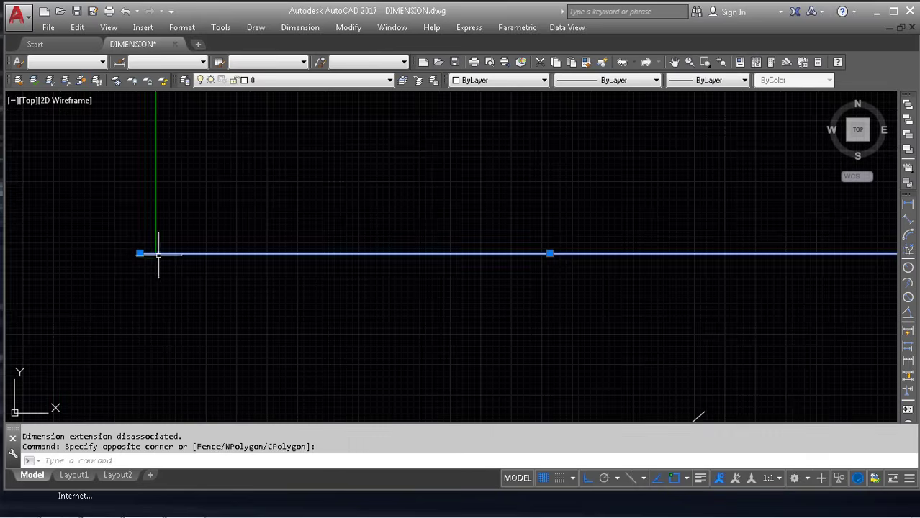
click(139, 253)
click(155, 253)
key(Escape)
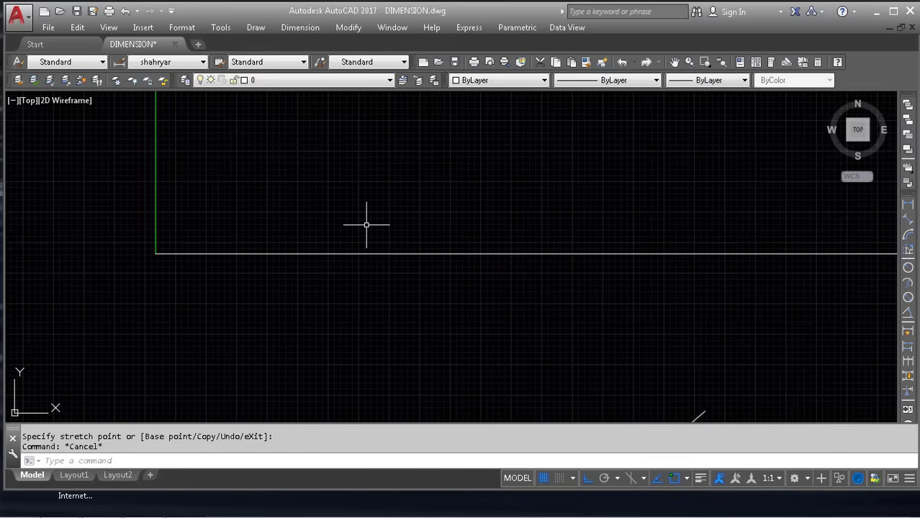
Break the line under the dimension, removing its middle part so a segment remains at each end
text(br)
key(Return)
click(397, 253)
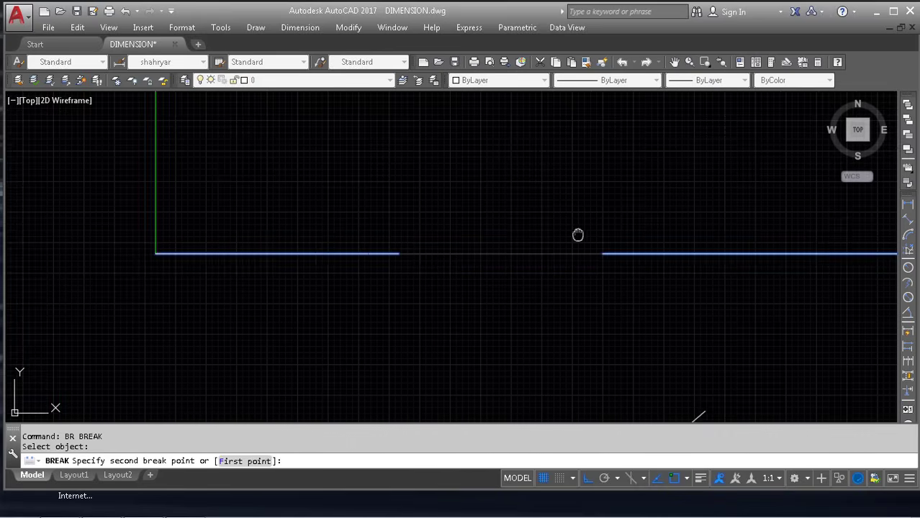
middle_drag(791, 245, 483, 251)
click(484, 251)
key(Escape)
scroll(477, 243, down, 6)
Stretch the dimension's right end and the right segment leftwards to narrow the gap in the broken line
click(518, 264)
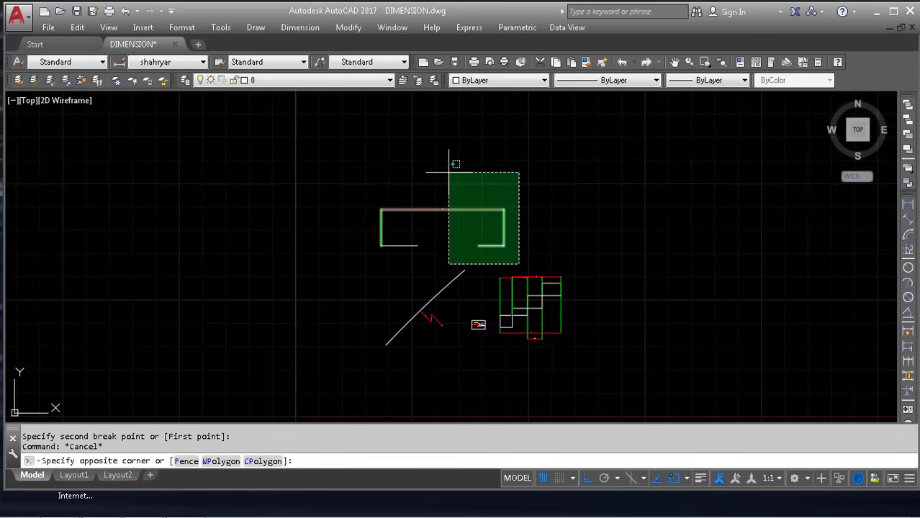
click(449, 172)
text(s)
key(Return)
click(504, 210)
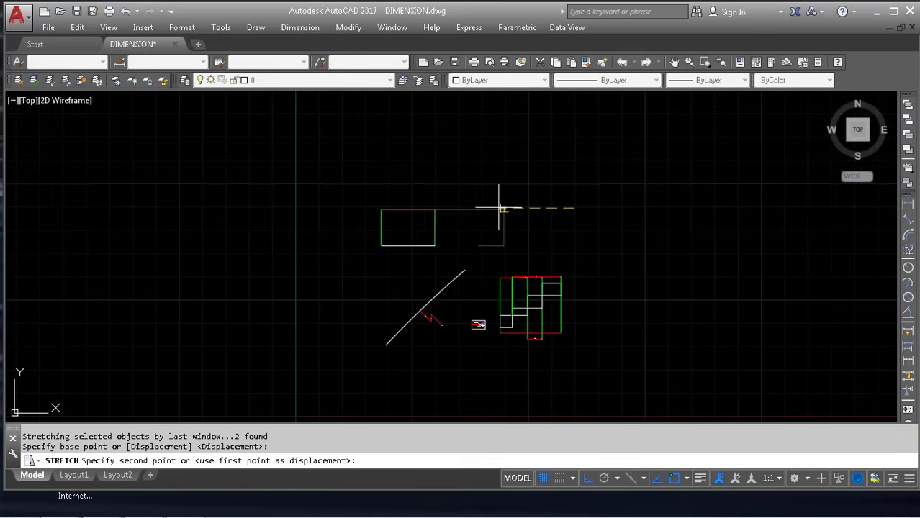
scroll(417, 203, up, 4)
key(Escape)
Stretch the dimension line down closer to the broken line and inspect its text
click(571, 164)
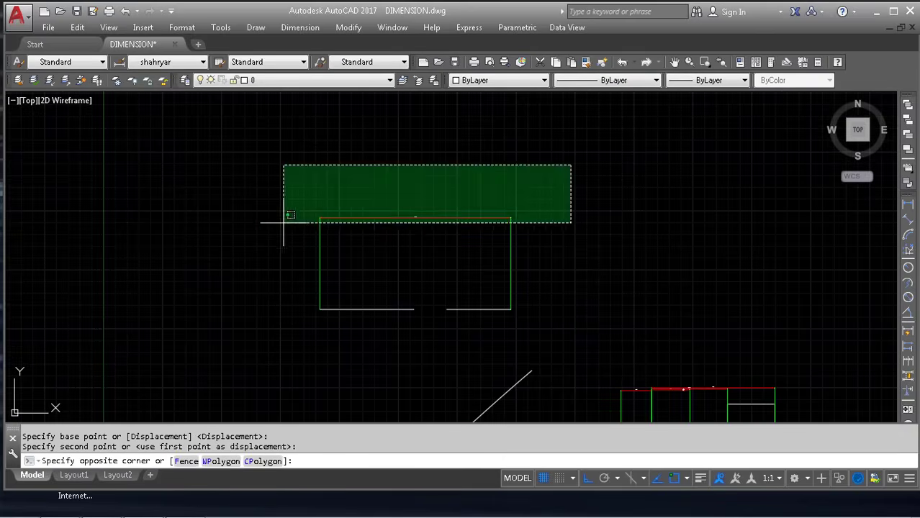
click(284, 216)
key(Return)
click(657, 185)
key(Escape)
scroll(435, 302, up, 7)
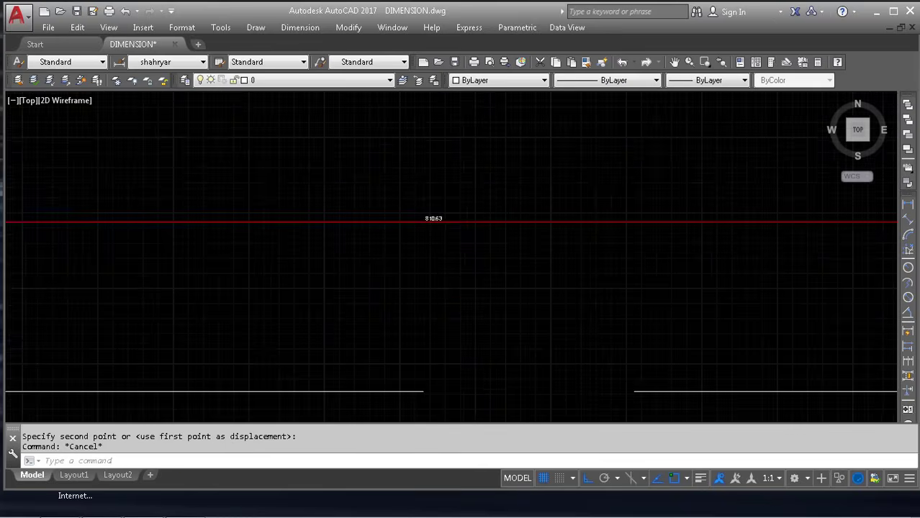
scroll(448, 183, up, 4)
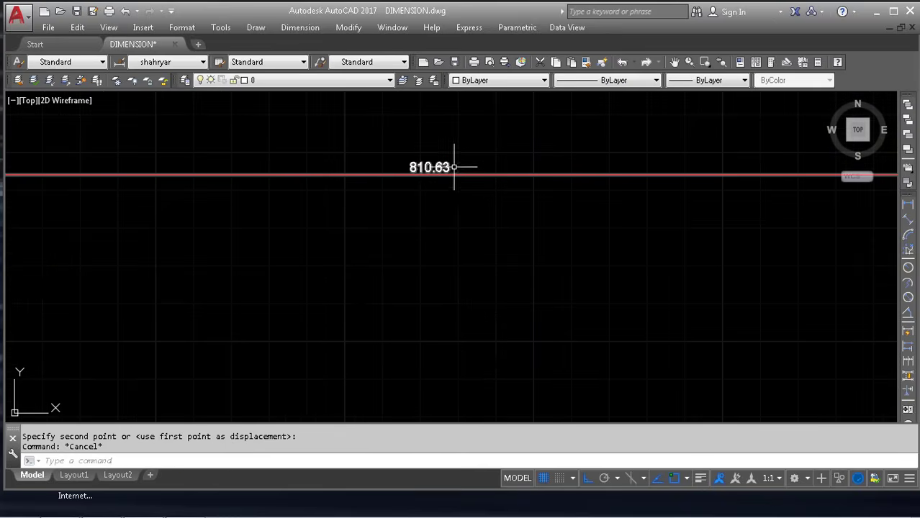
key(Escape)
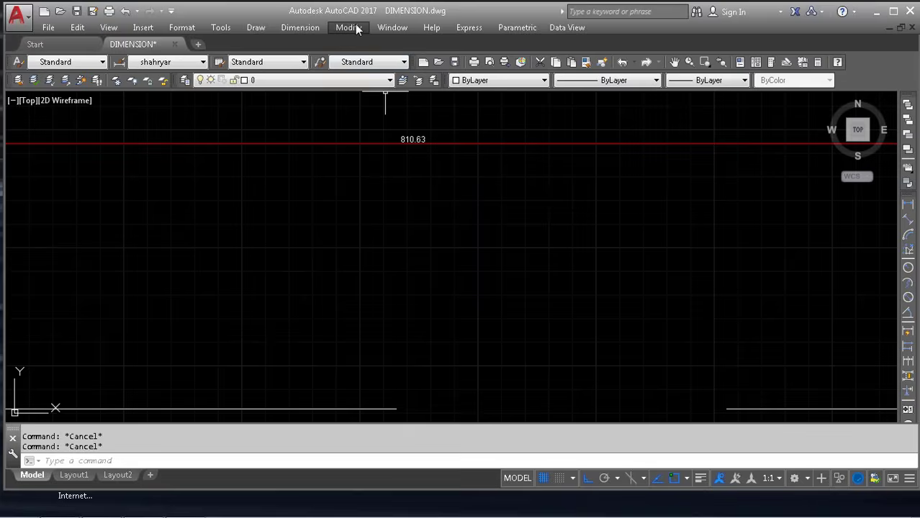
Add a jog to the linear dimension's line just left of its text
click(349, 27)
click(316, 323)
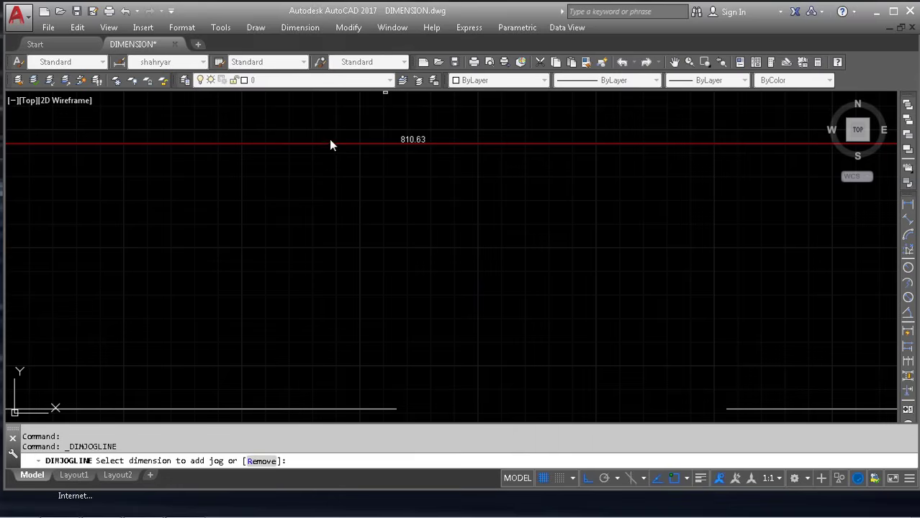
click(331, 143)
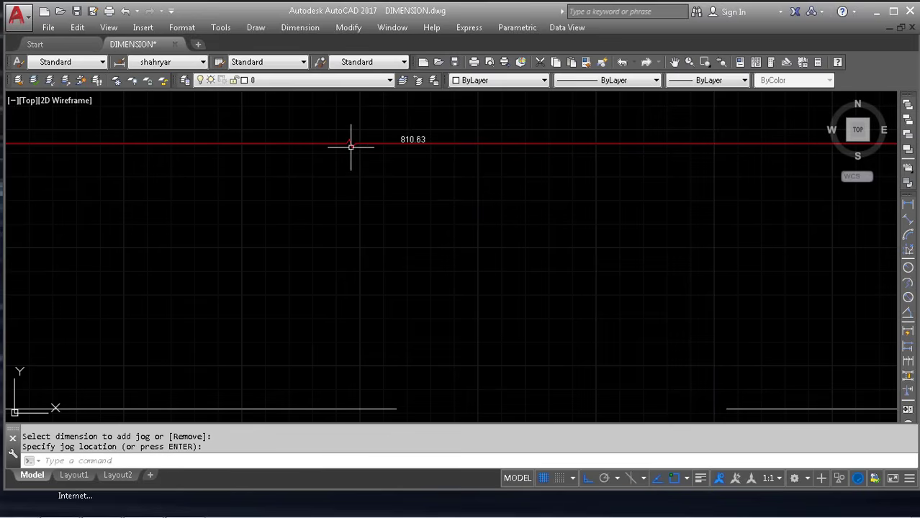
click(588, 147)
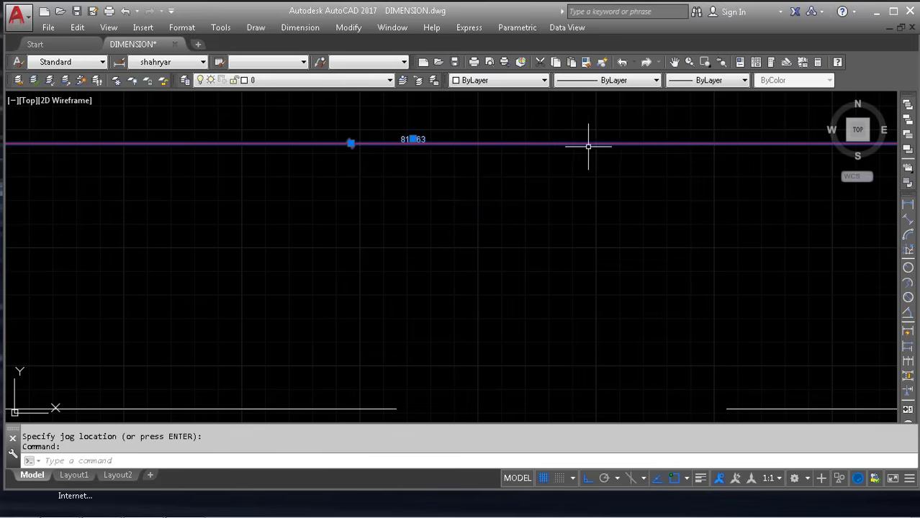
key(Escape)
Relocate the linear dimension's jog to the stretch of dimension line right of its text
key(Return)
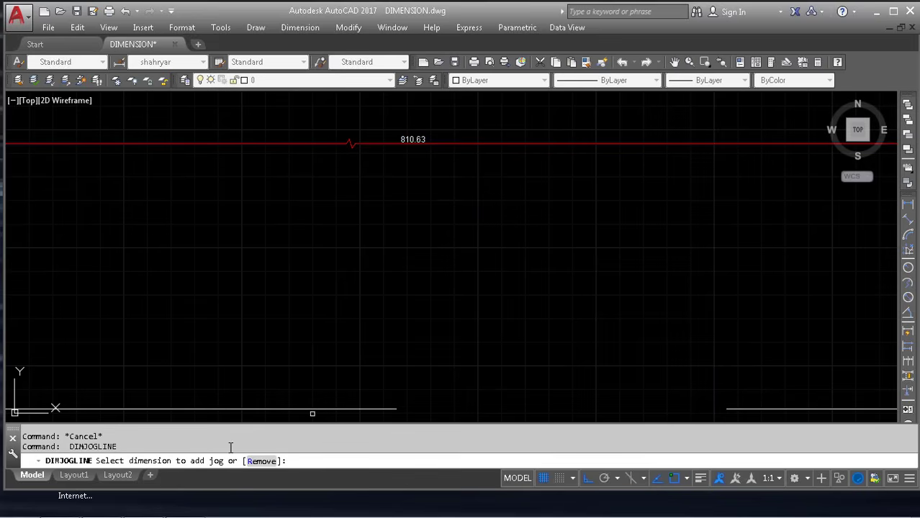
click(460, 143)
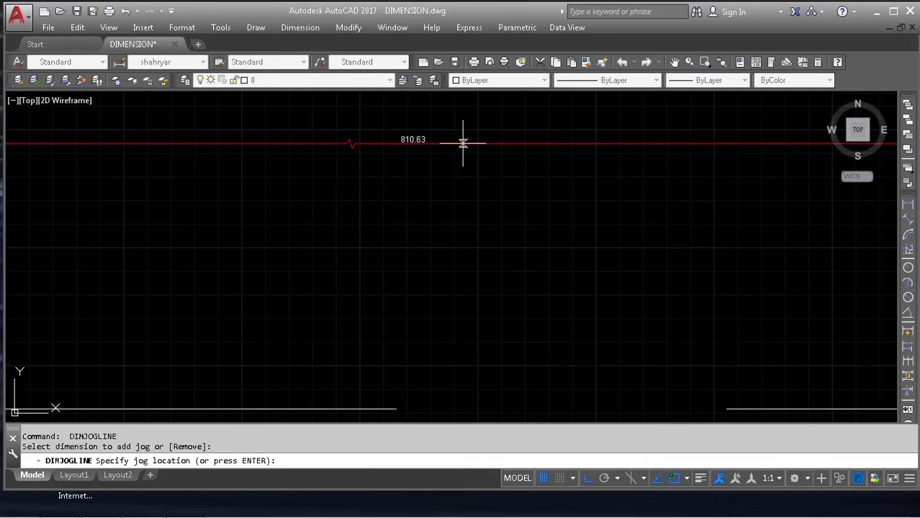
click(556, 143)
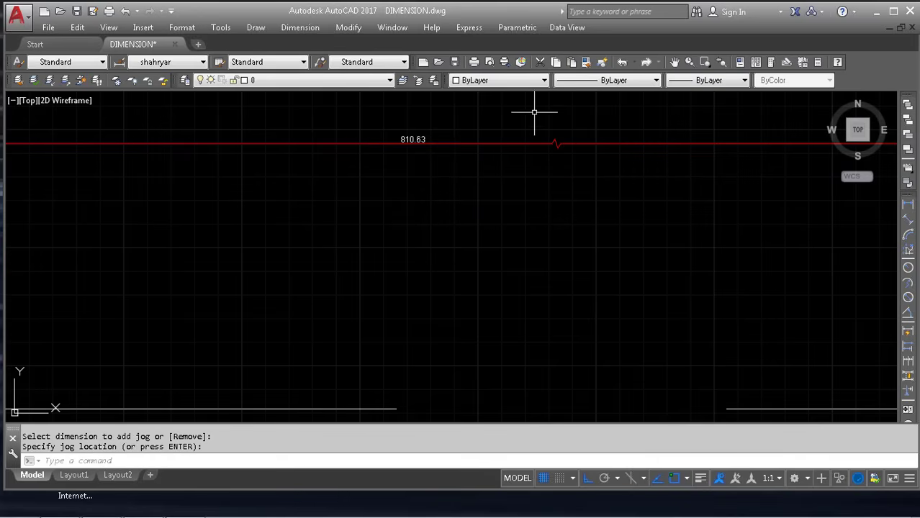
click(555, 140)
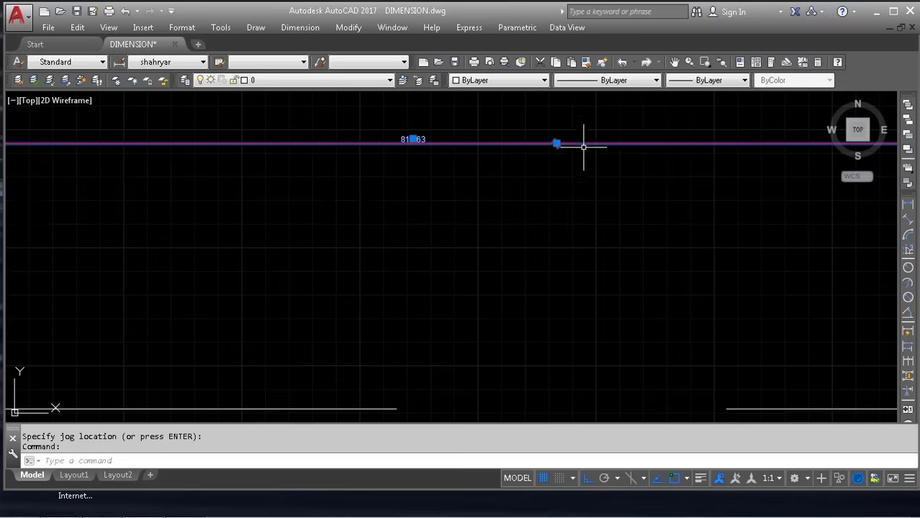
scroll(468, 224, down, 3)
key(Escape)
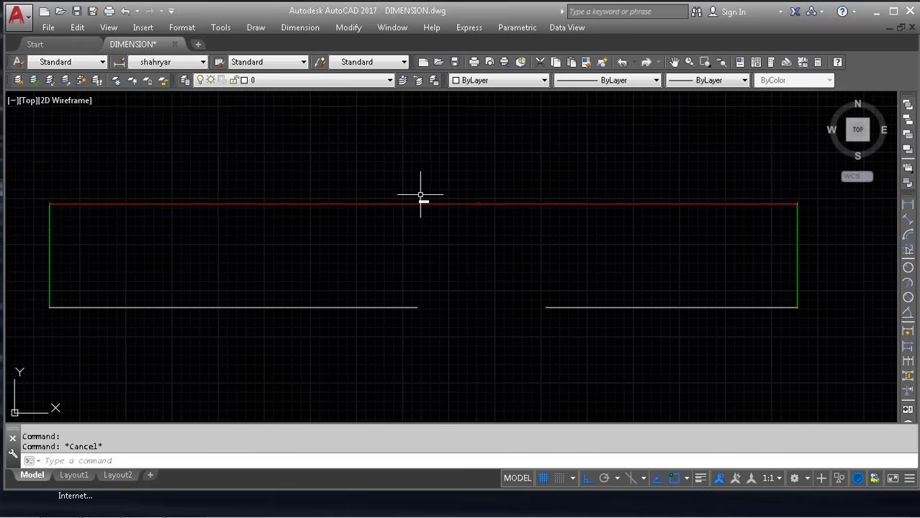
Override the text of the dimension above the broken line with 10000
double_click(424, 200)
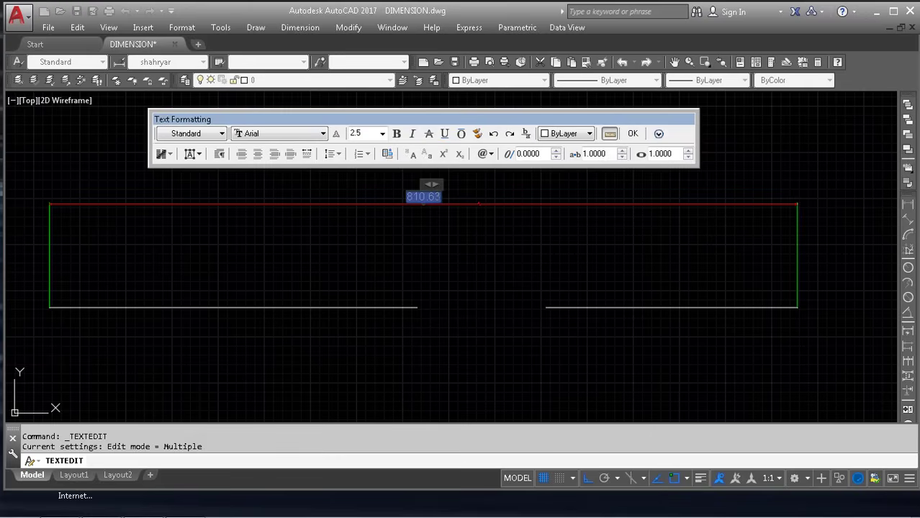
text(100000)
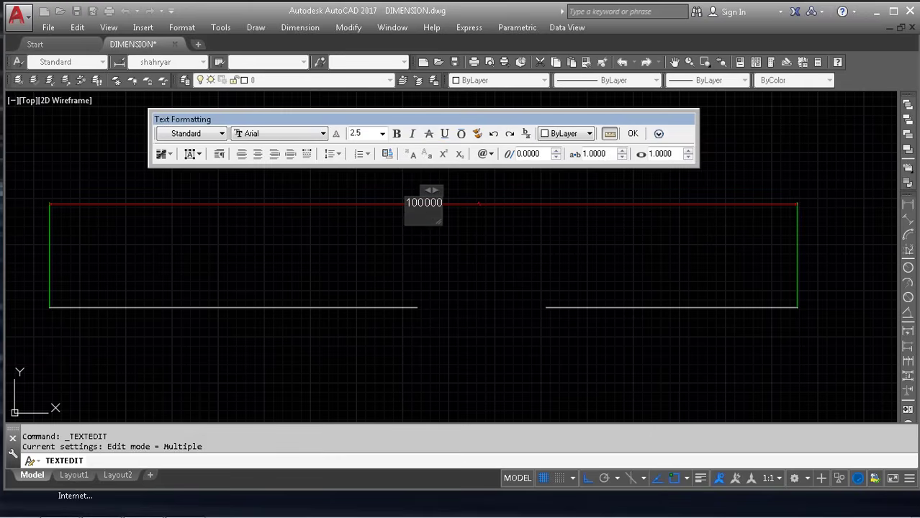
key(Return)
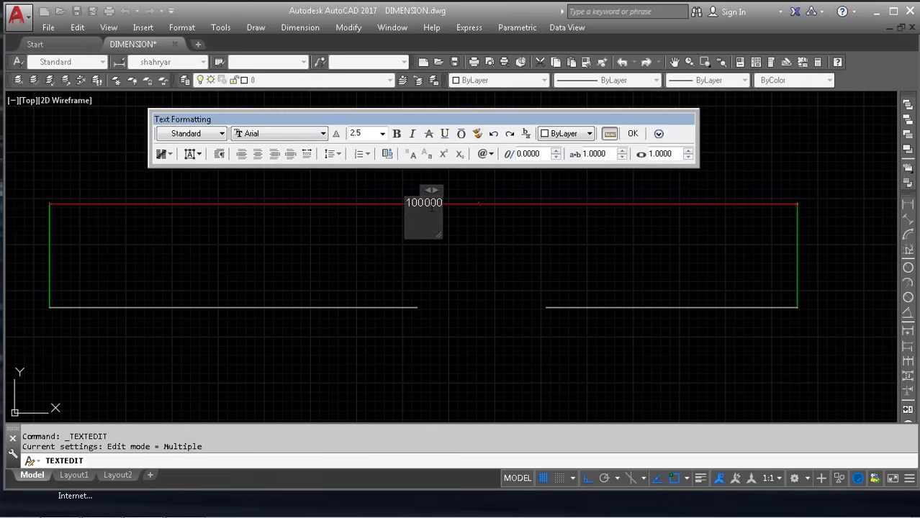
key(BackSpace)
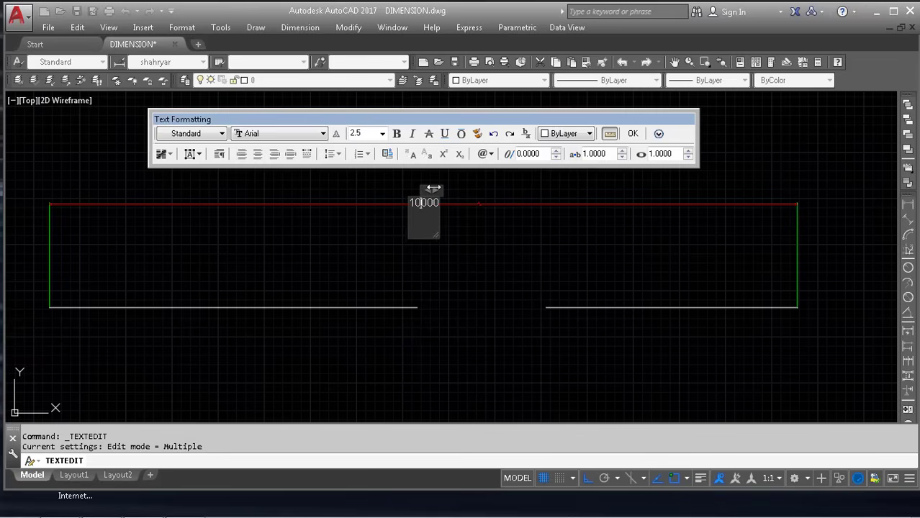
key(Return)
key(BackSpace)
click(463, 273)
scroll(421, 205, up, 10)
middle_drag(324, 192, 168, 192)
key(Escape)
Move the jog along the dimension line to just right of the 10000 text
middle_drag(801, 176, 548, 192)
click(589, 203)
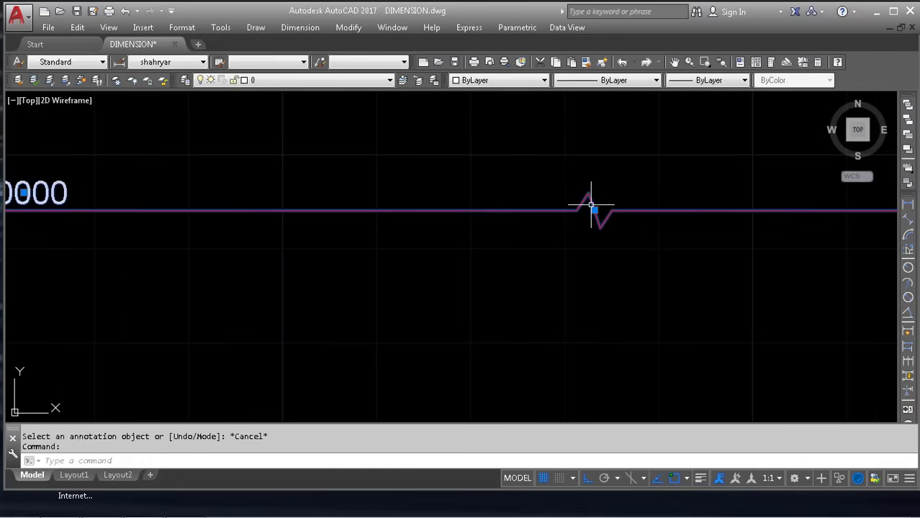
click(594, 210)
click(116, 210)
middle_drag(219, 189, 435, 188)
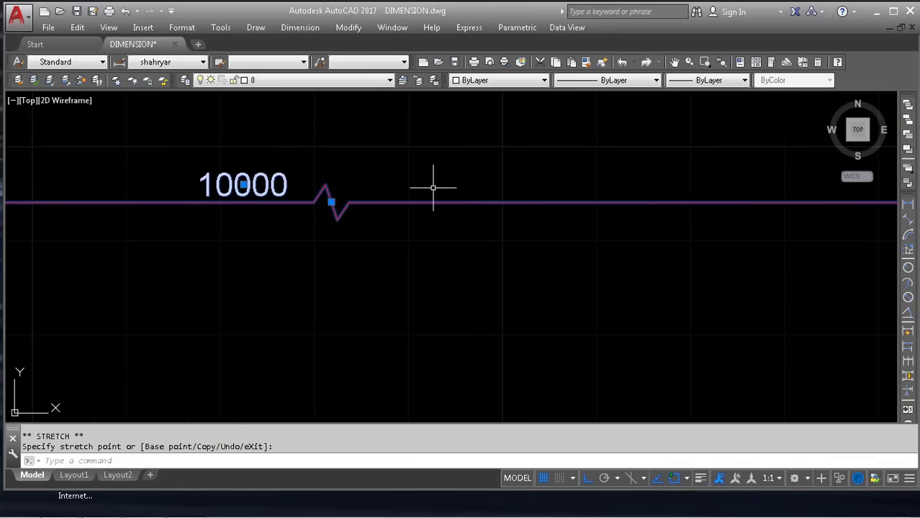
scroll(257, 148, down, 5)
scroll(309, 216, down, 5)
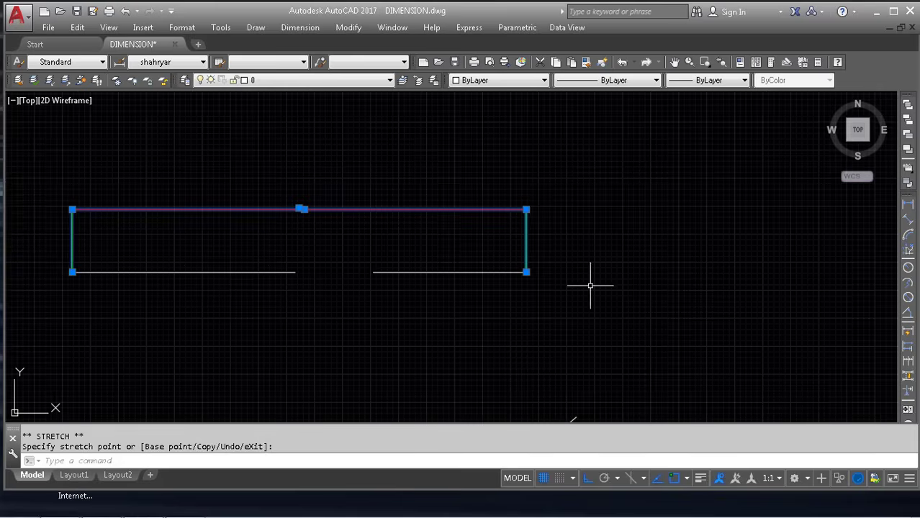
key(Escape)
click(267, 273)
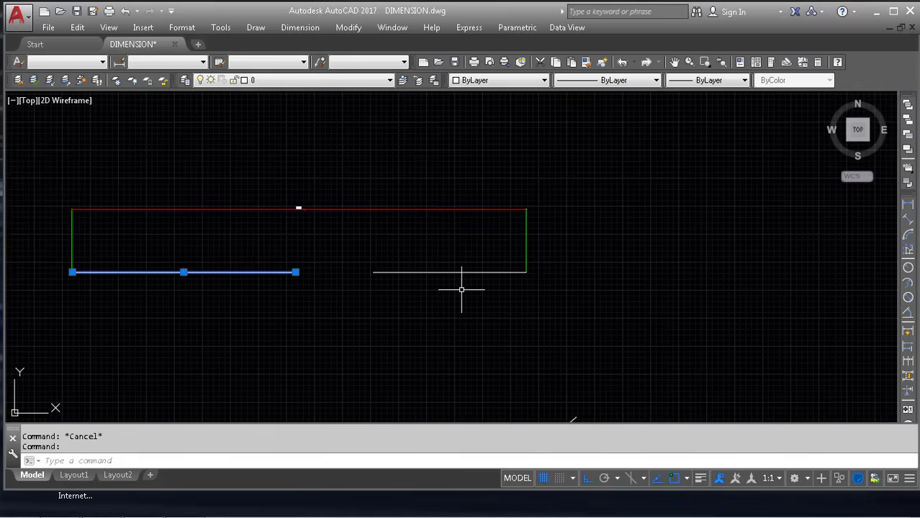
key(Escape)
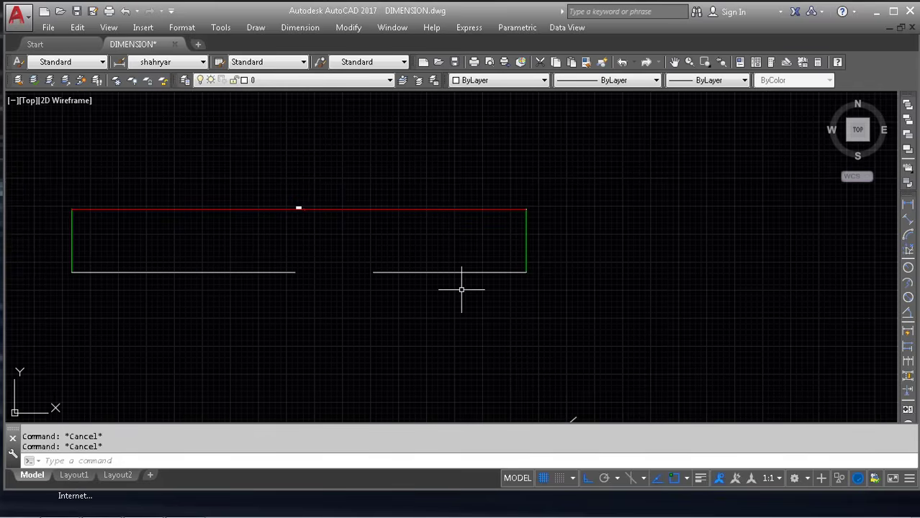
text(dst)
key(Return)
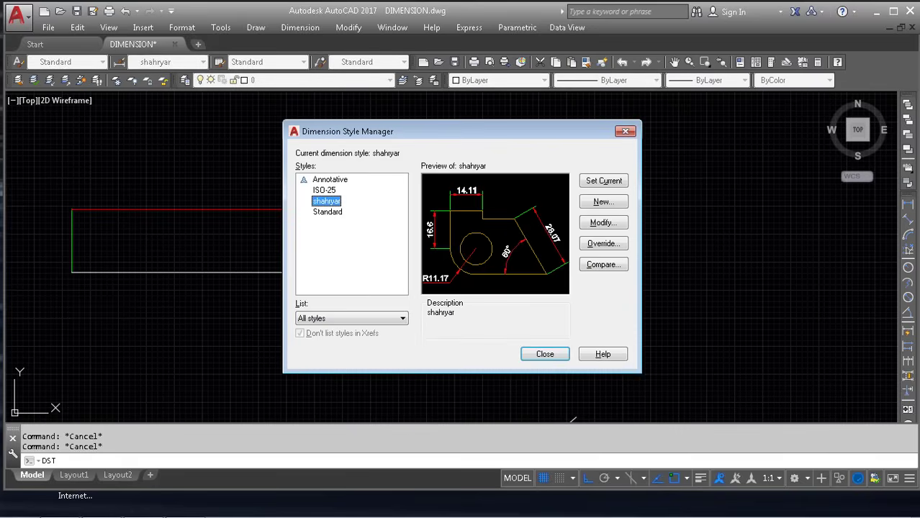
click(597, 224)
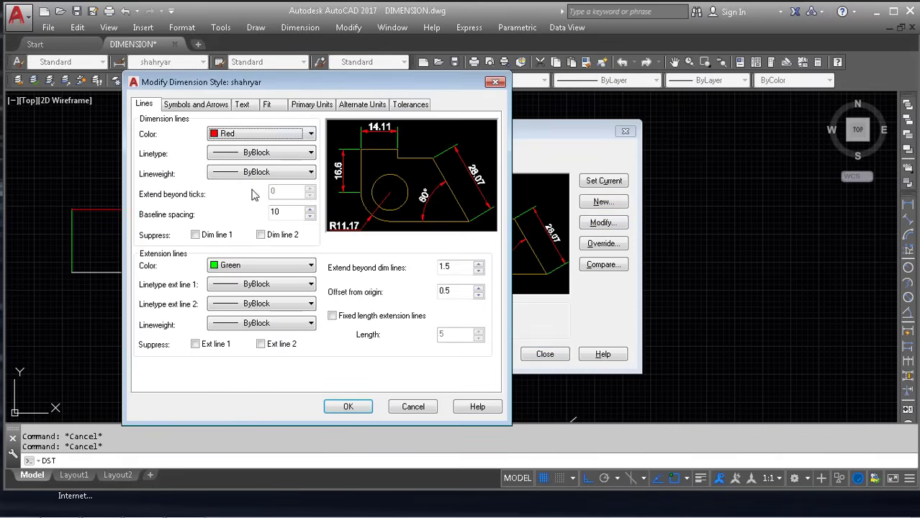
click(194, 105)
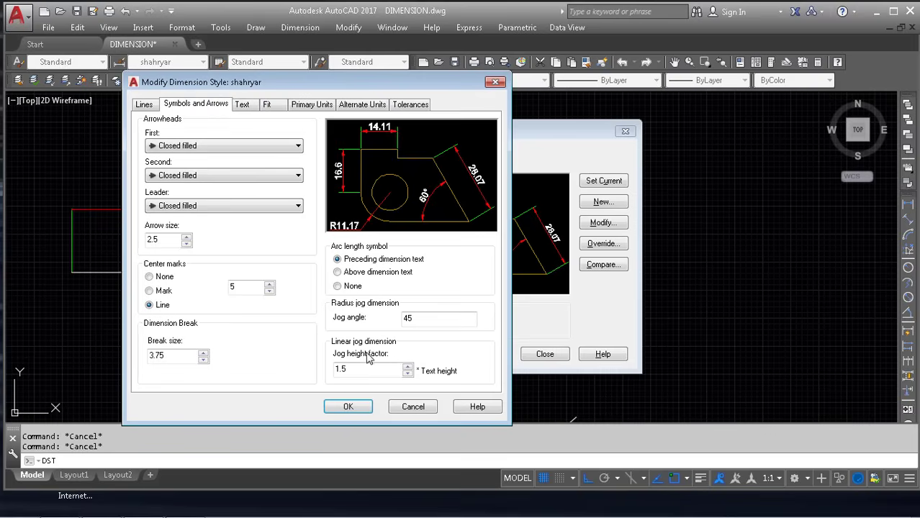
drag(417, 83, 736, 104)
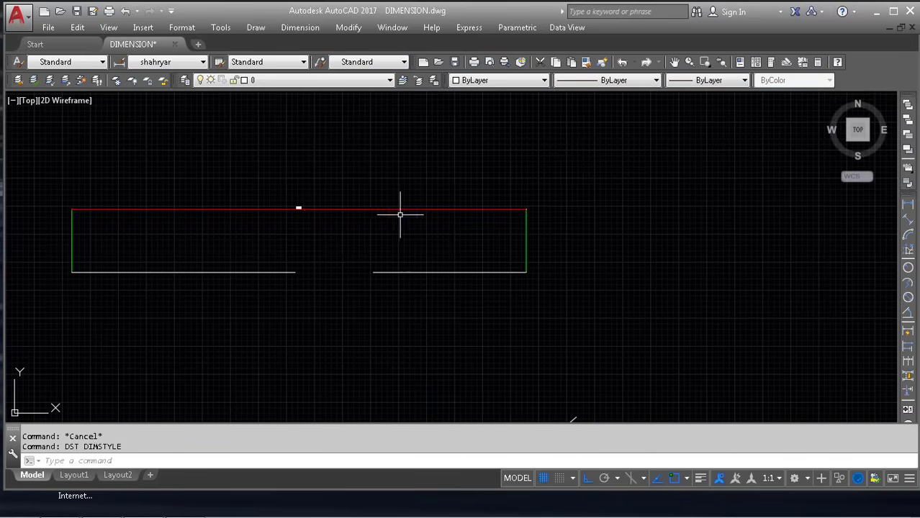
Set the linear jog height factor of the current dimension style to 5
scroll(303, 201, up, 6)
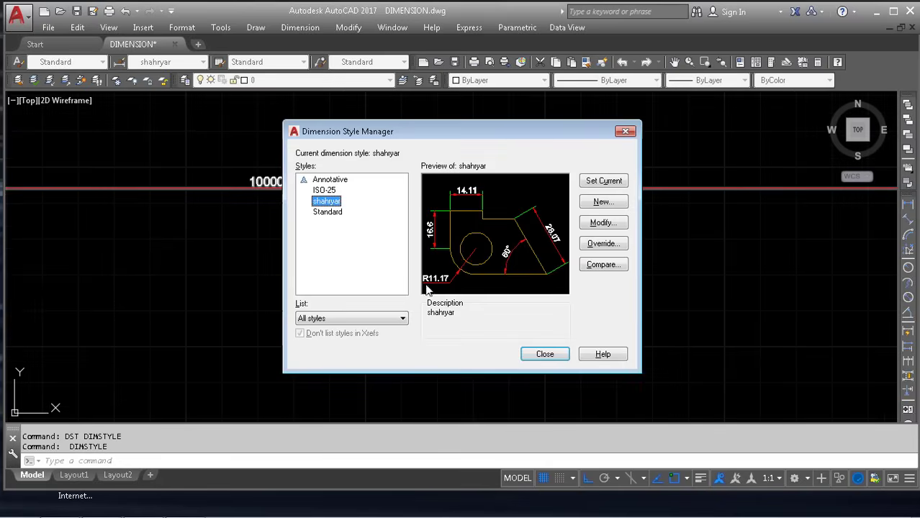
click(604, 223)
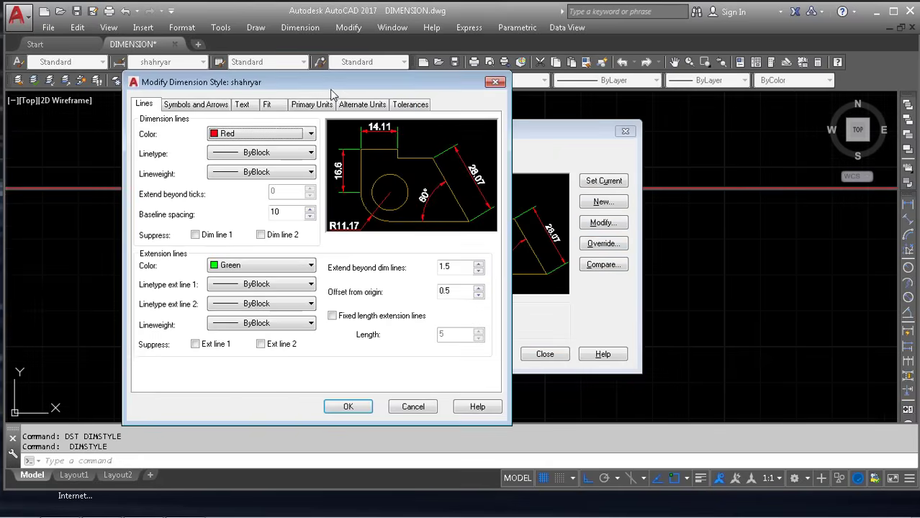
click(196, 105)
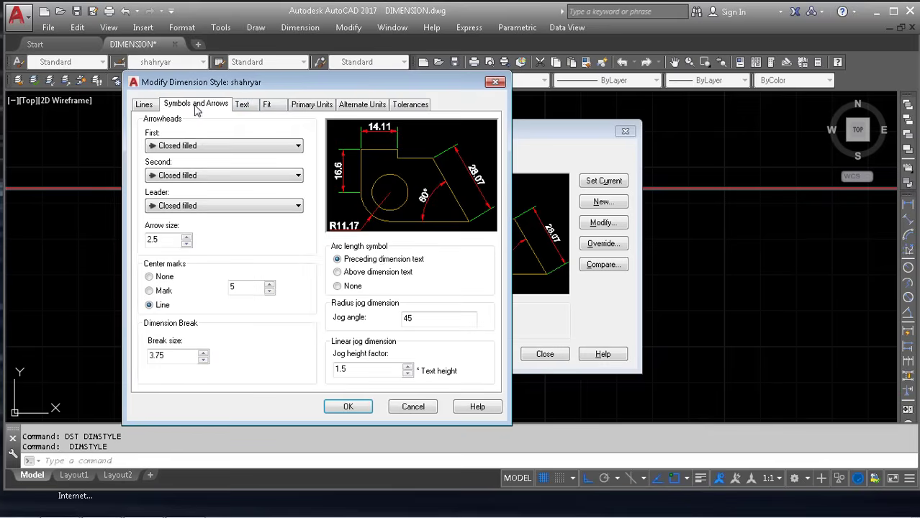
click(375, 368)
click(349, 406)
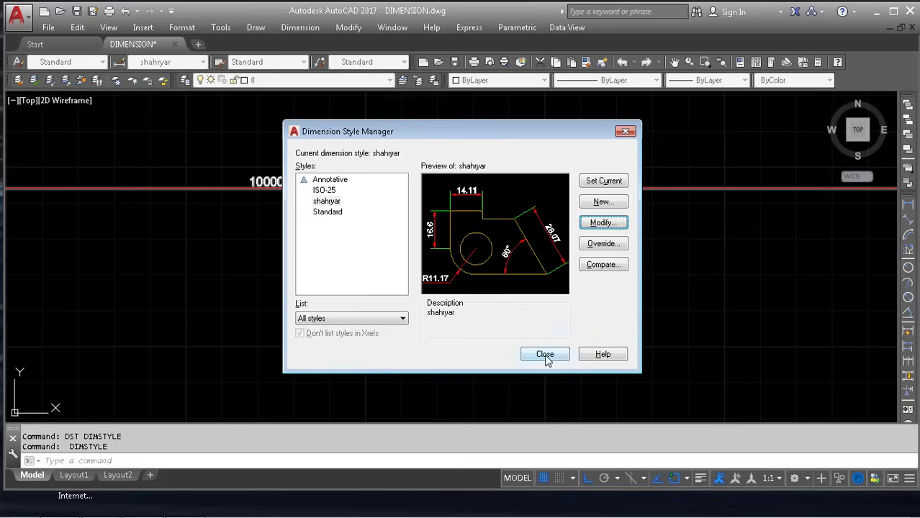
click(544, 354)
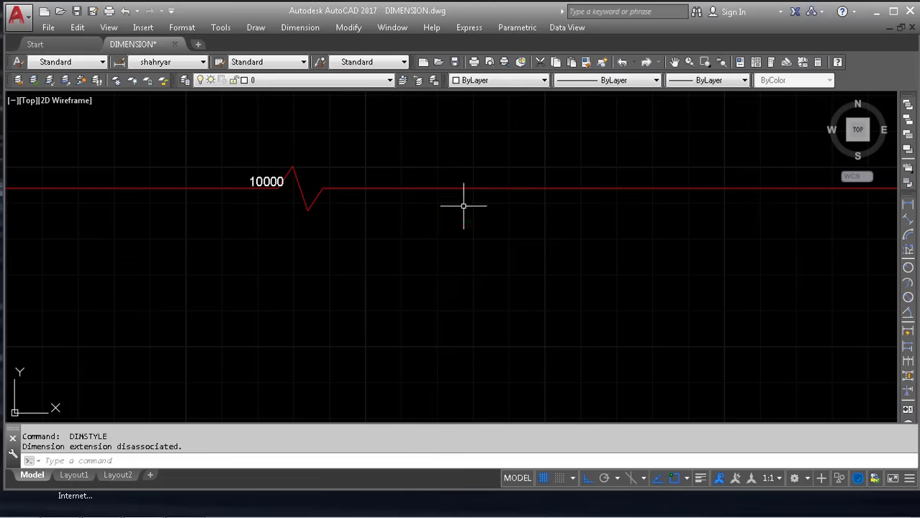
Review the center mark and jog settings of the current dimension style
key(Return)
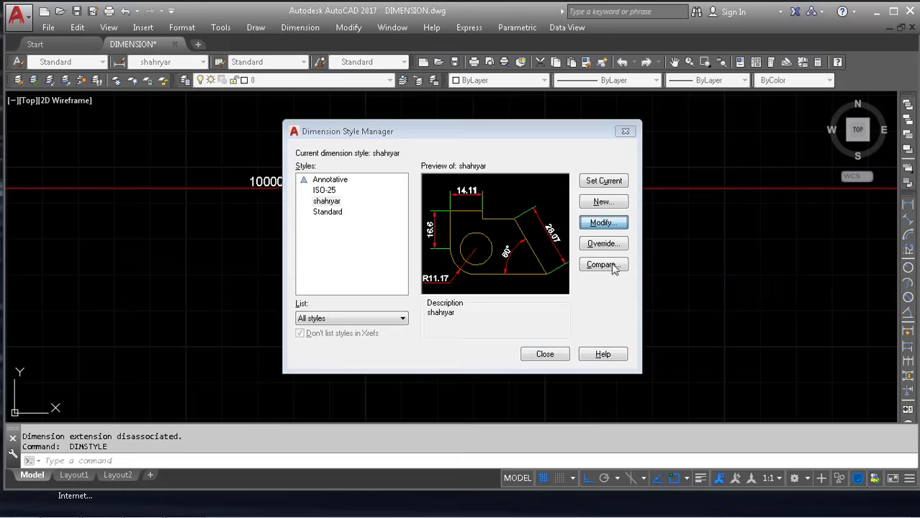
click(603, 222)
click(247, 285)
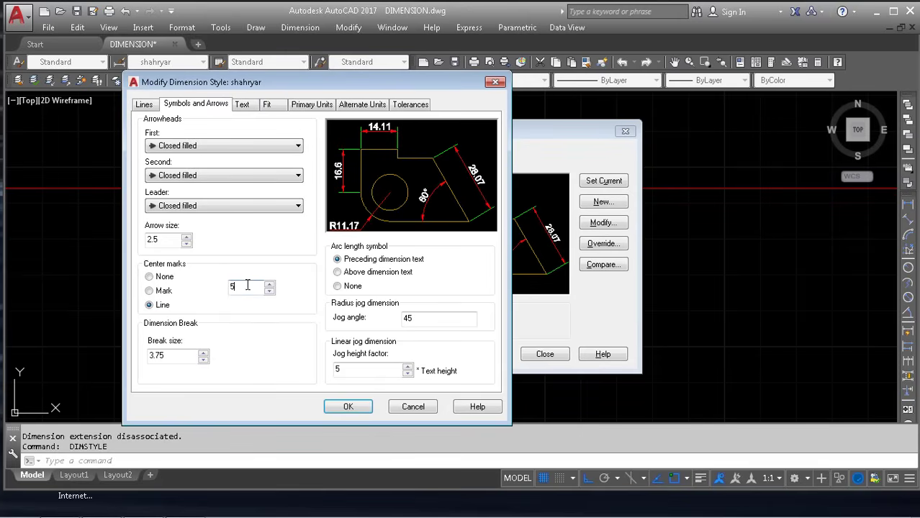
click(348, 407)
click(544, 354)
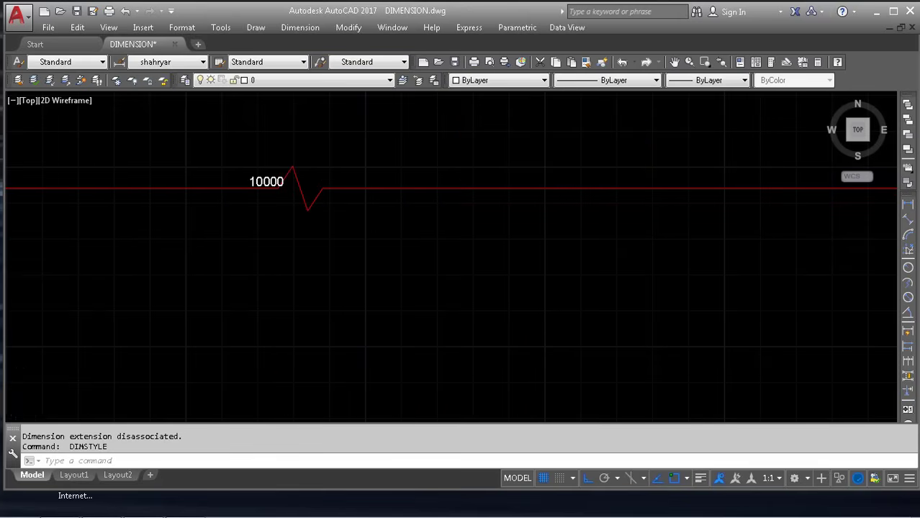
Regenerate the drawing to refresh the jogged dimension
scroll(332, 180, down, 3)
key(Return)
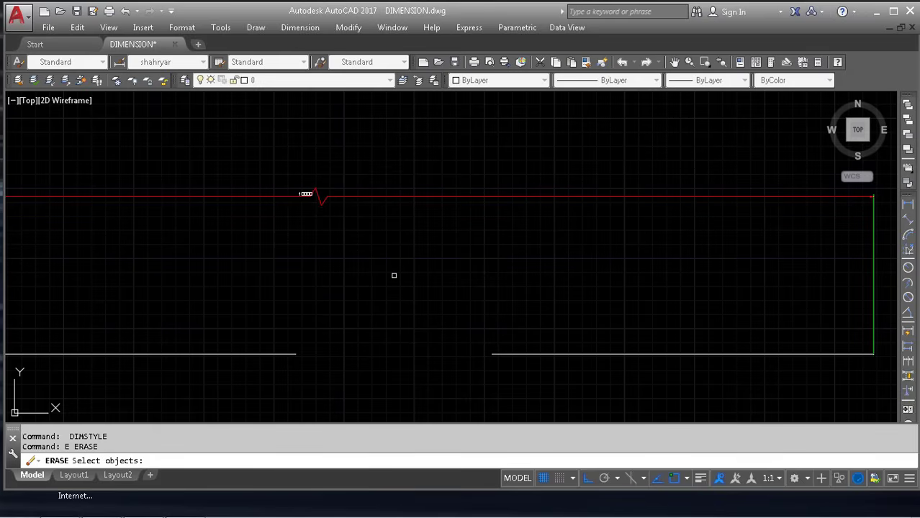
key(Escape)
key(Escape)
text(re)
key(Return)
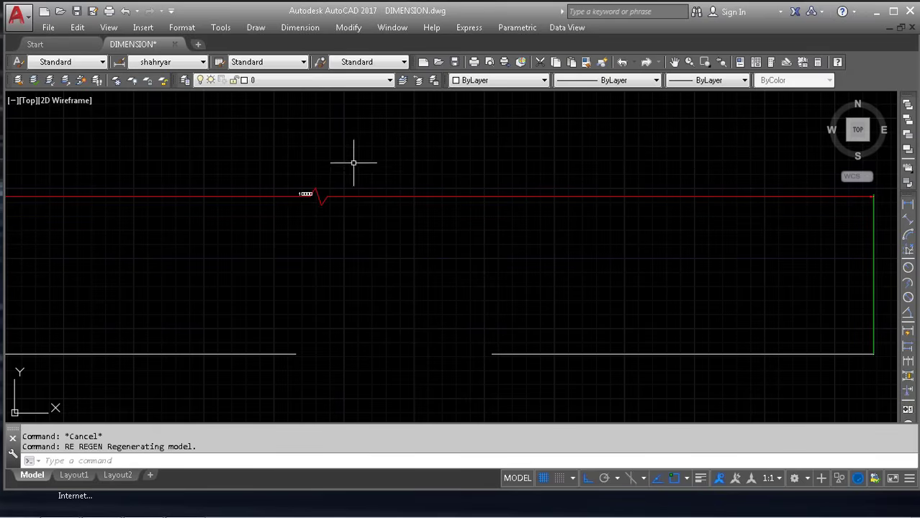
Erase the stepped shapes, the arc and the broken line with all their dimensions, keeping the framed diagram of dimension parts
scroll(425, 203, down, 5)
key(Escape)
key(Escape)
scroll(554, 288, up, 4)
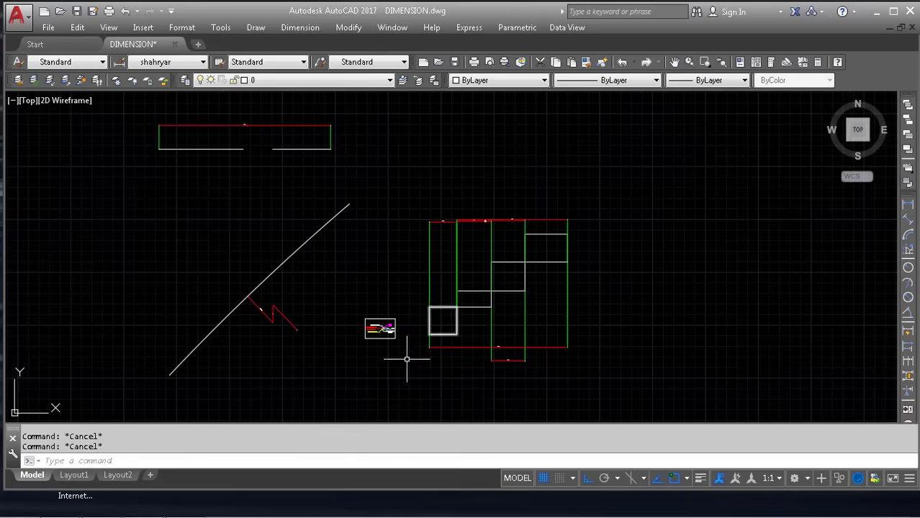
scroll(477, 292, up, 2)
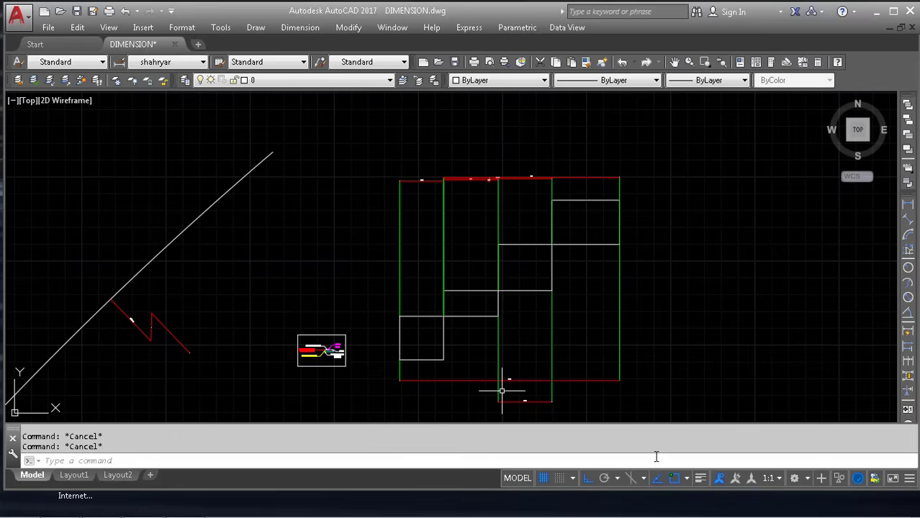
scroll(648, 328, down, 4)
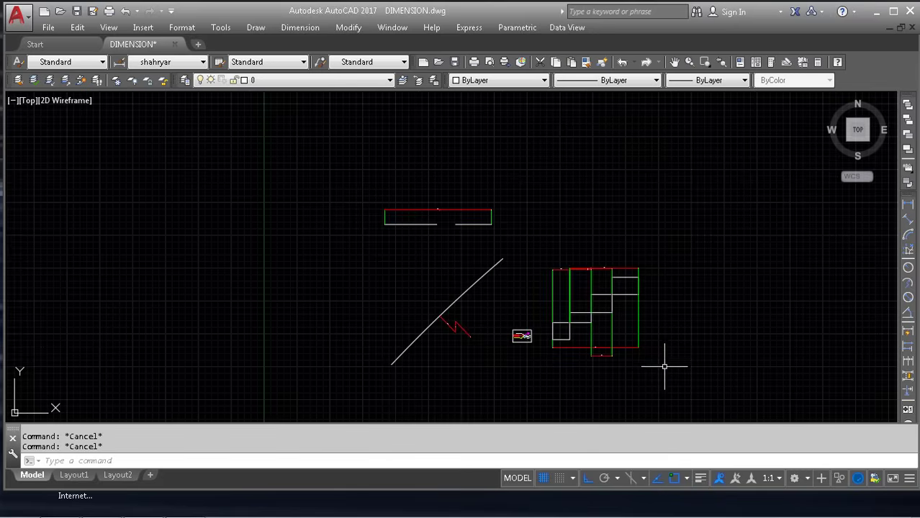
click(665, 369)
click(573, 285)
click(495, 381)
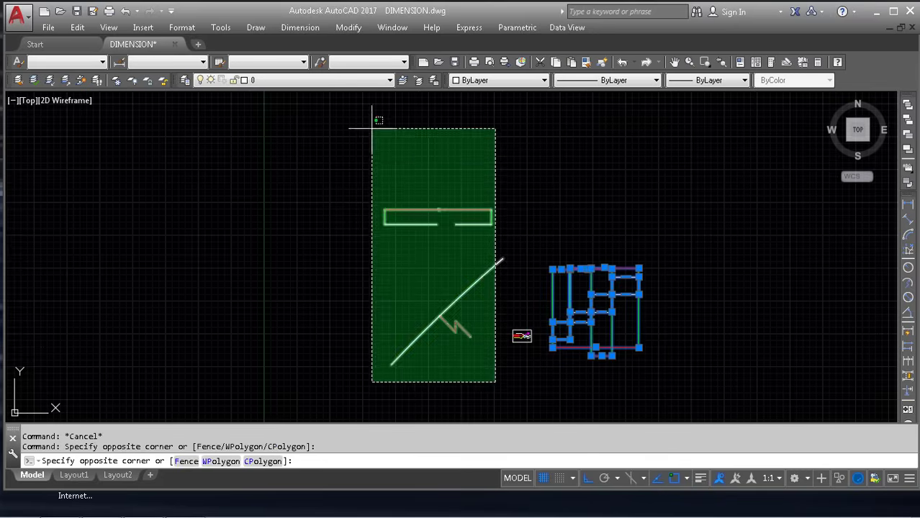
click(372, 127)
middle_drag(337, 268, 255, 324)
text(e)
key(Return)
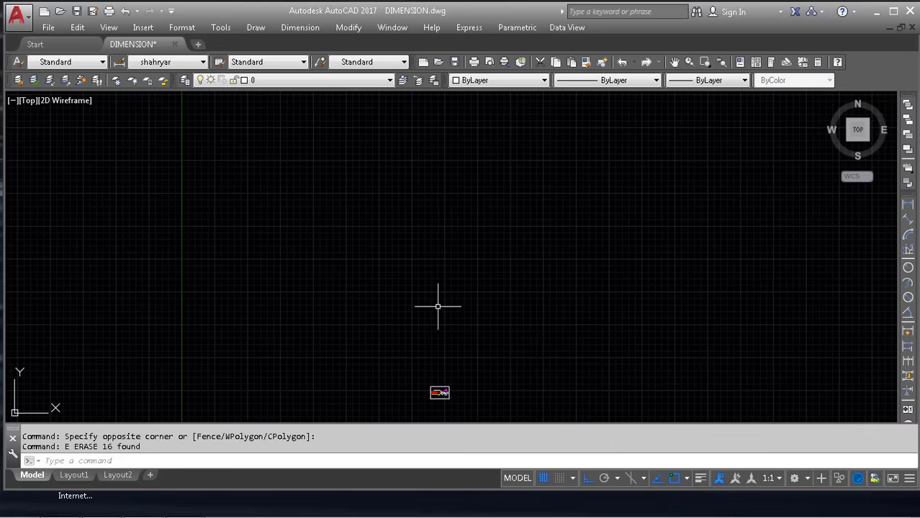
Fit the framed diagram of dimension parts in view
middle_click(465, 394)
middle_click(465, 394)
key(Escape)
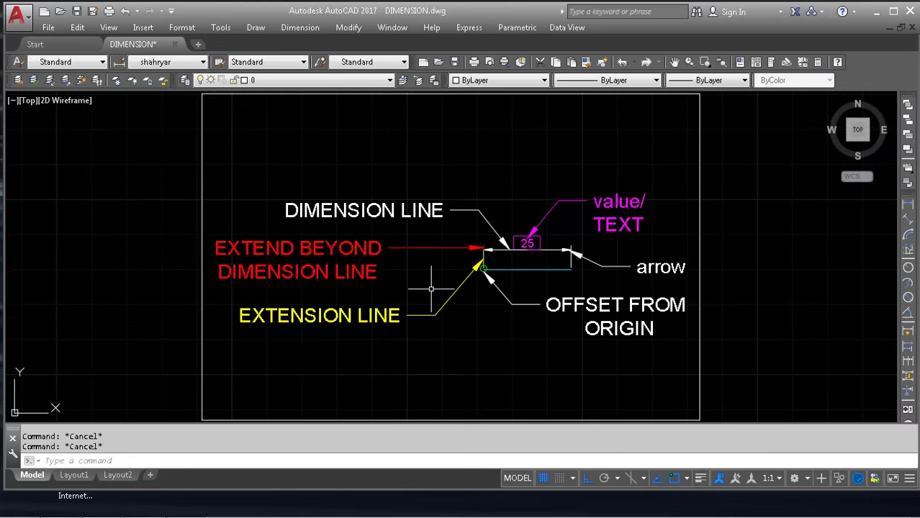